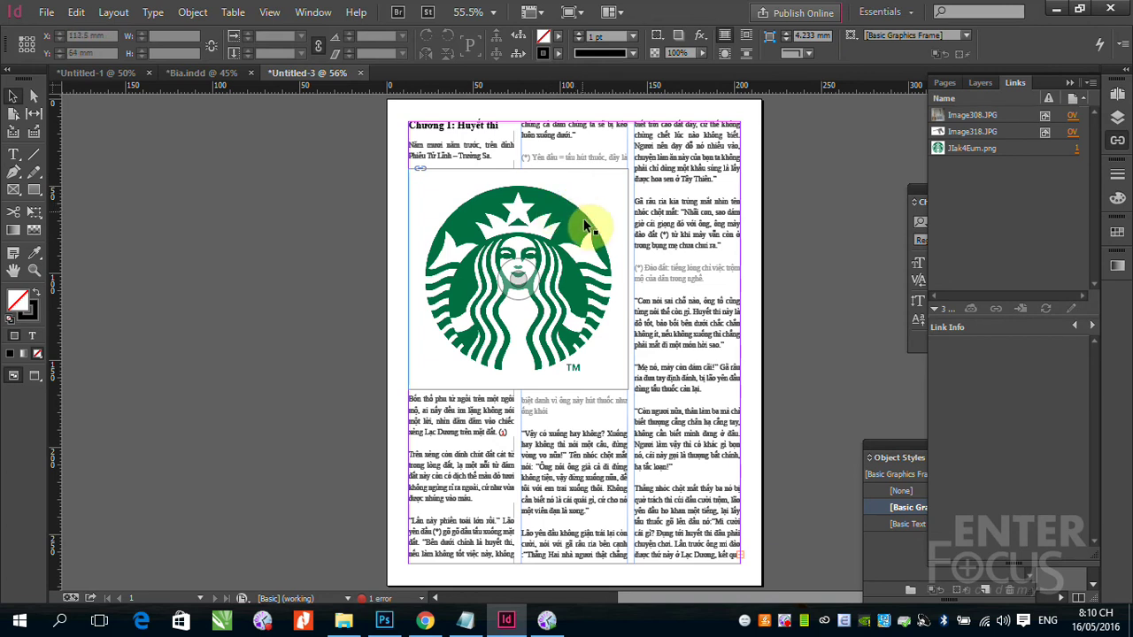
# Remove the text wrap from the green logo image so the columns run across it
pyautogui.click(671, 159)
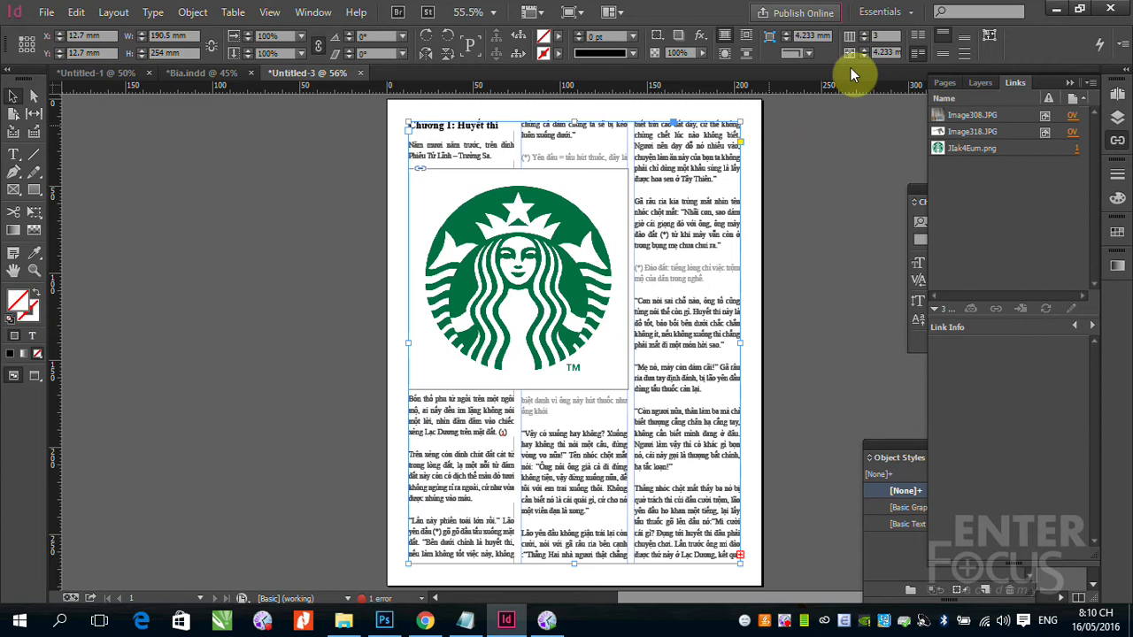
pyautogui.click(549, 217)
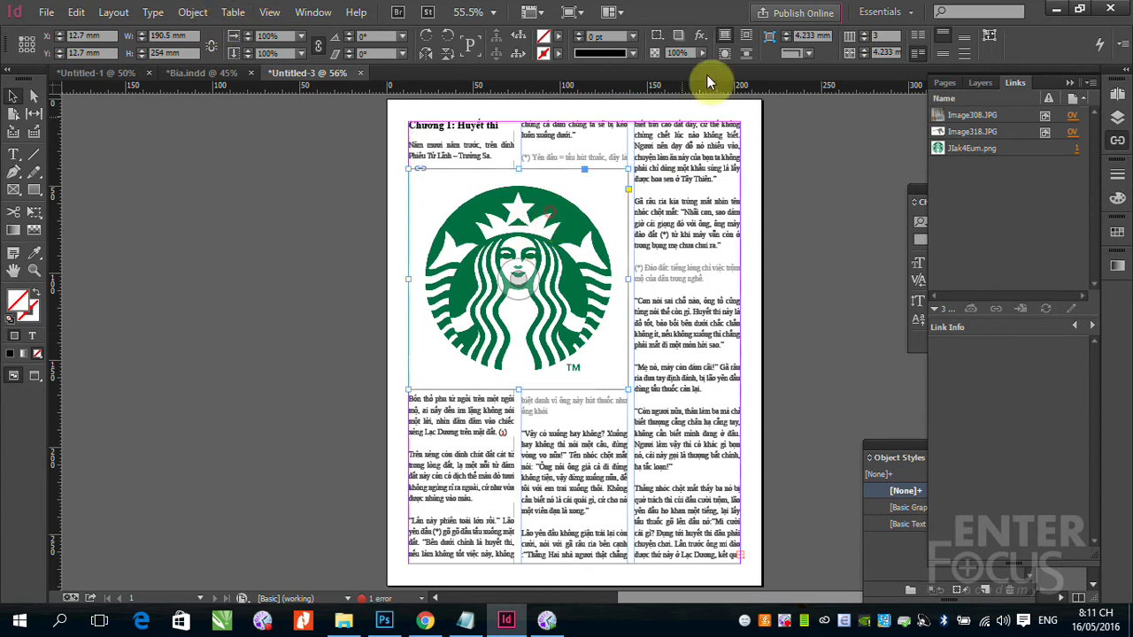
pyautogui.click(726, 39)
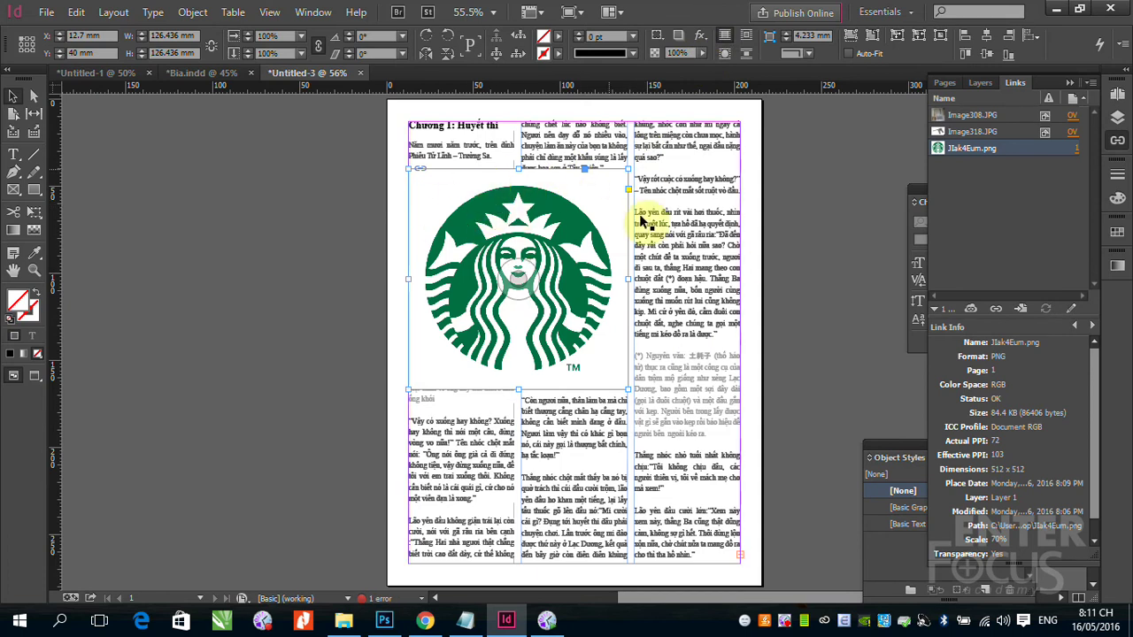
# Bring the three-column text frame to the front, above the logo image
pyautogui.click(681, 217)
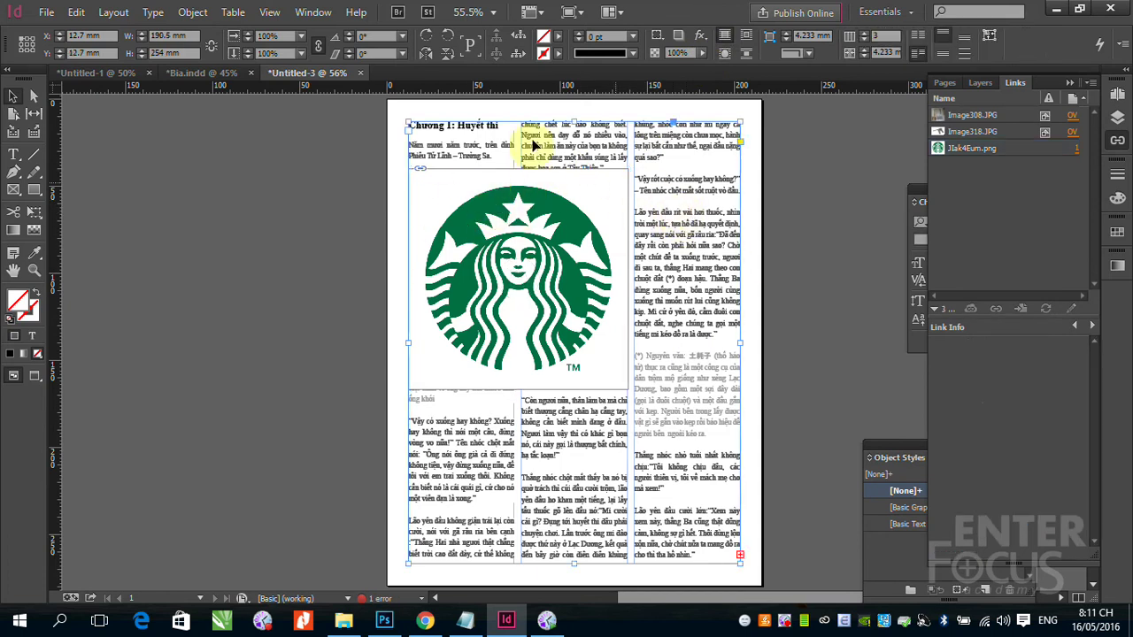
pyautogui.click(696, 181)
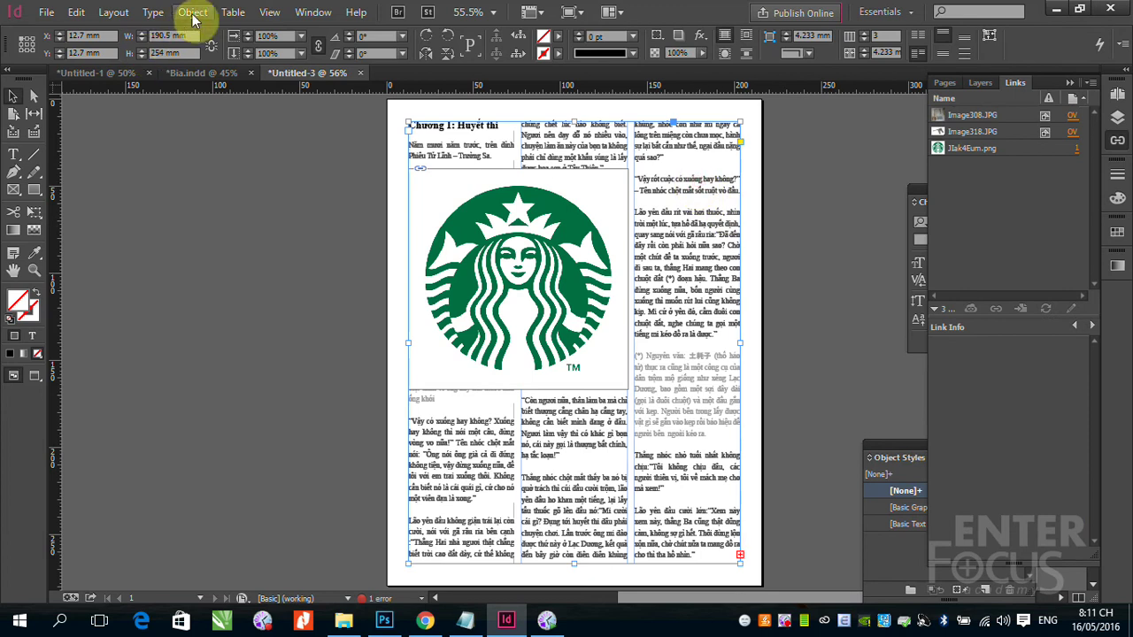
pyautogui.click(192, 12)
pyautogui.moveTo(292, 69)
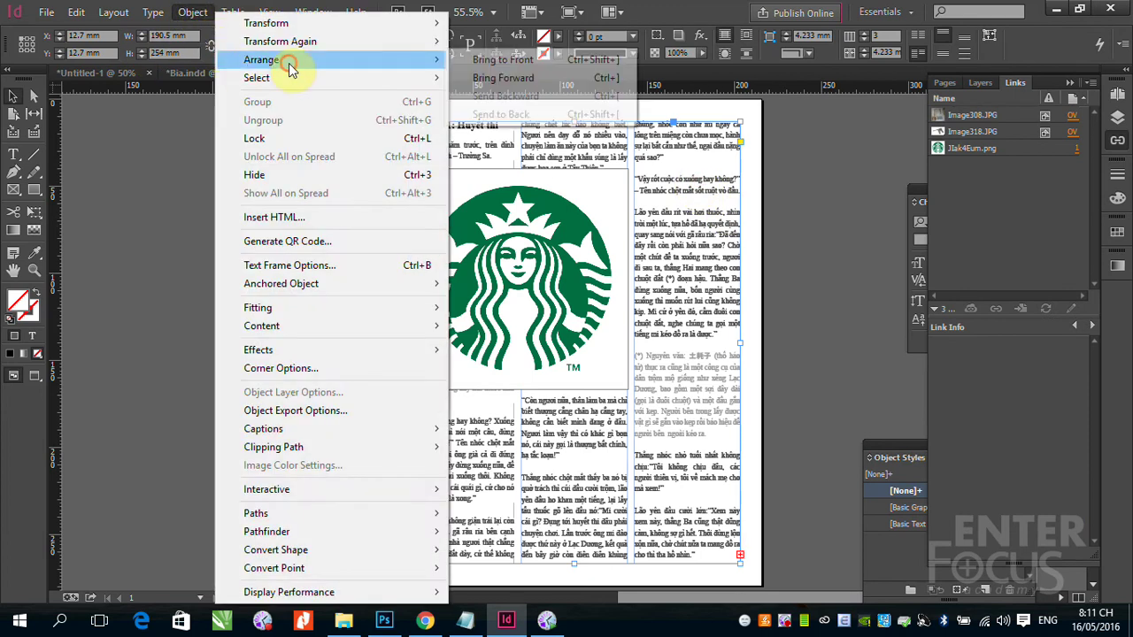
pyautogui.click(502, 60)
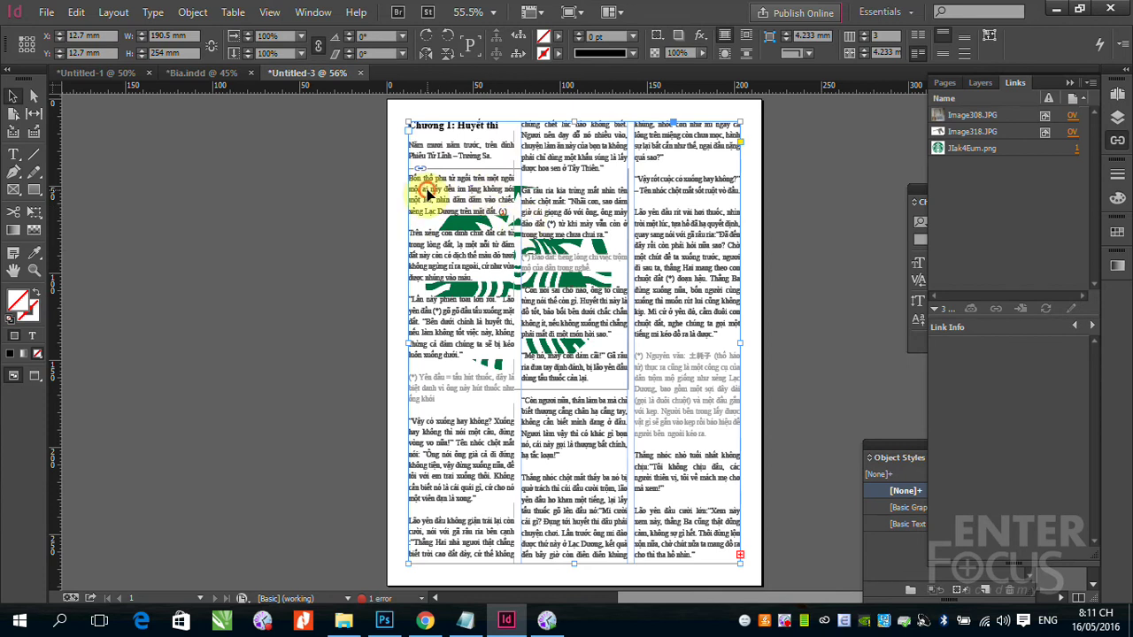
# Move the text frame off the page onto the pasteboard and draw a circle about 122 mm in diameter around the logo
pyautogui.moveTo(427, 193); pyautogui.dragTo(132, 207)
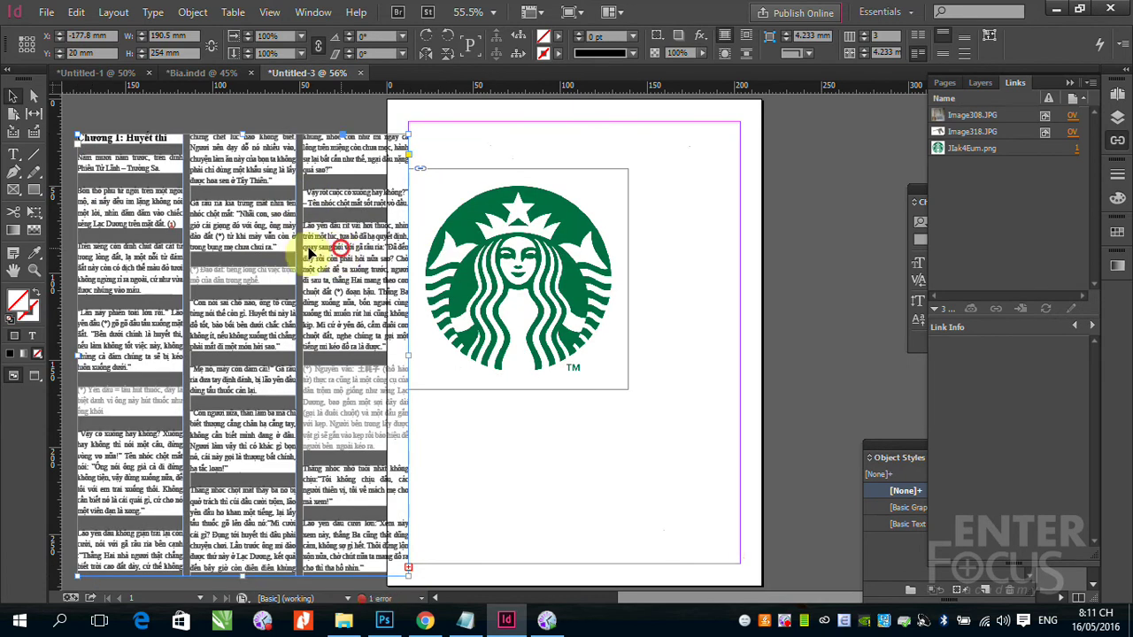
pyautogui.moveTo(292, 247); pyautogui.dragTo(231, 246)
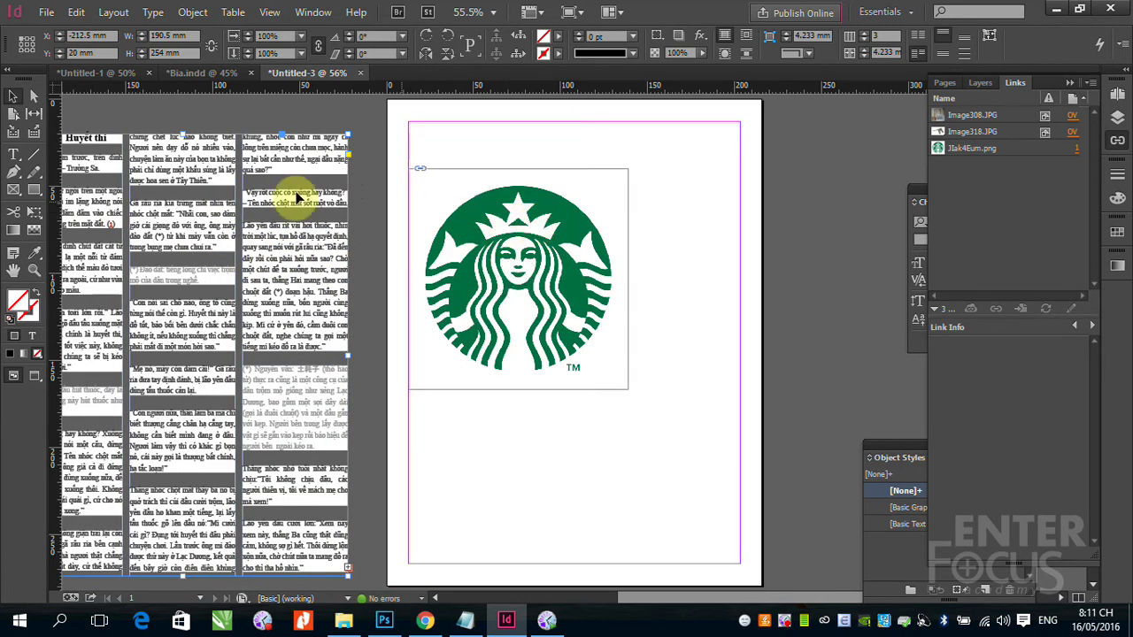
pyautogui.click(34, 191)
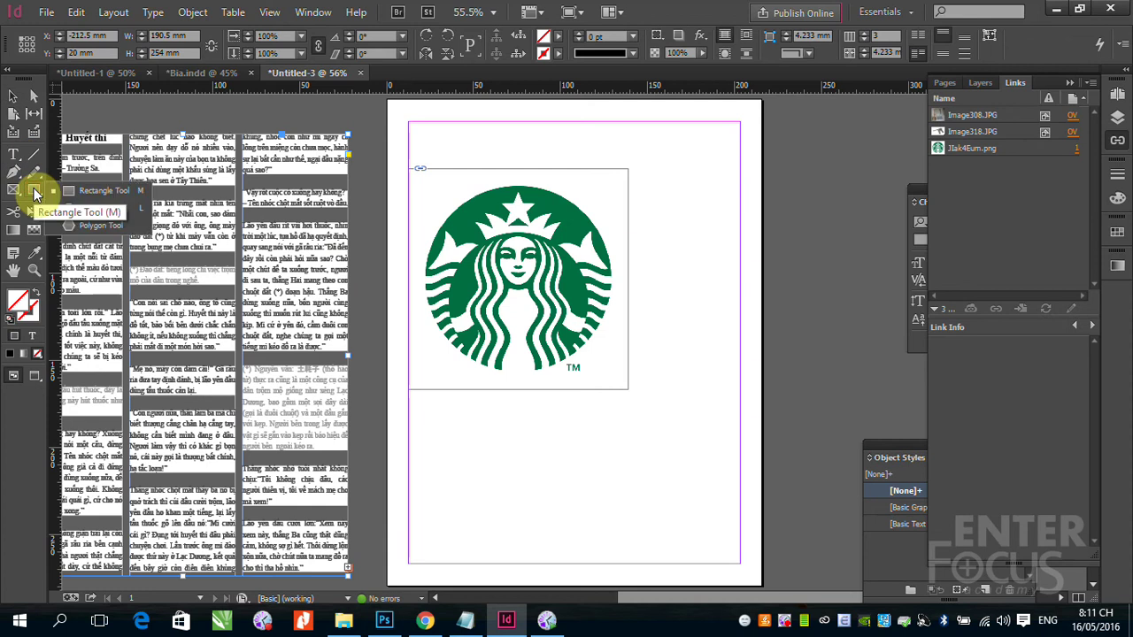
pyautogui.click(84, 208)
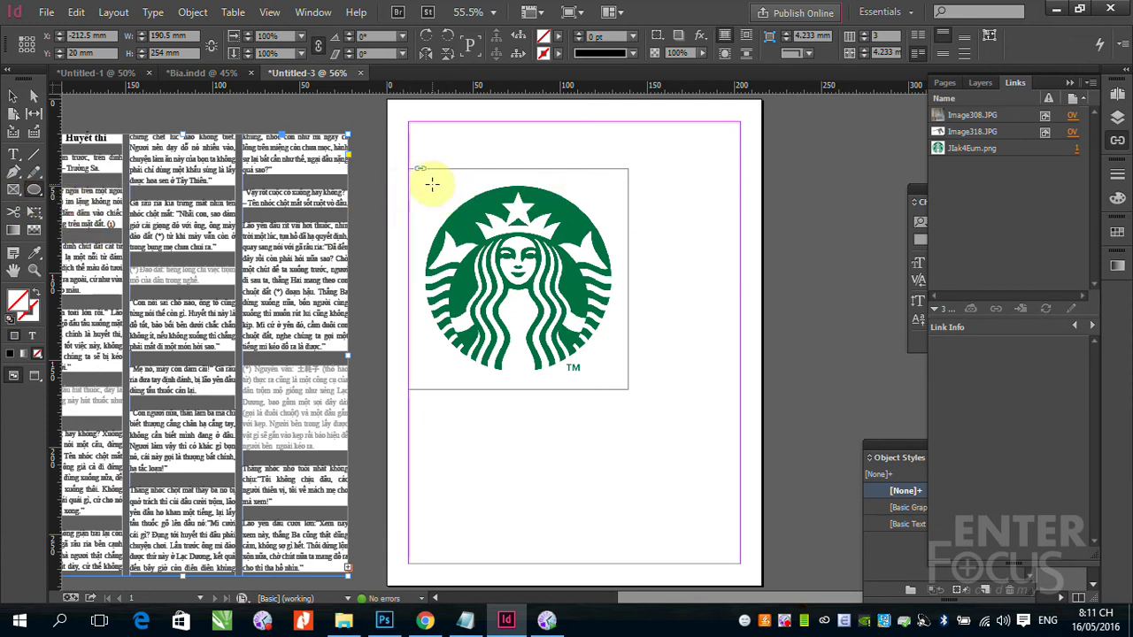
pyautogui.moveTo(418, 187); pyautogui.dragTo(627, 381)
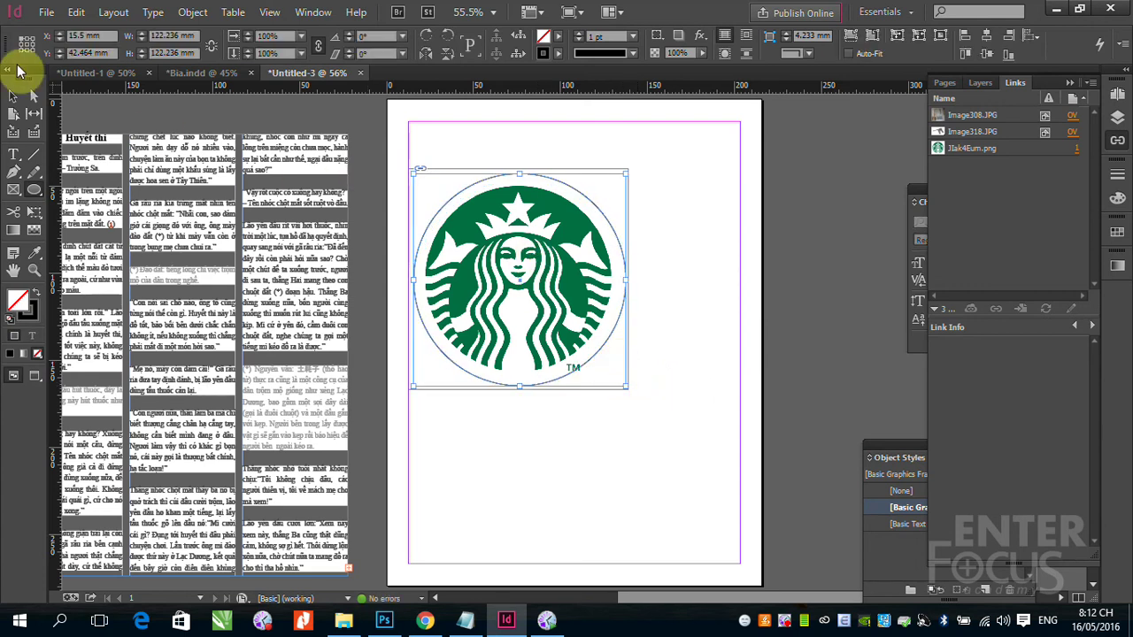
# Move the text frame back within the page margins and wrap its text around the circle's object shape
pyautogui.click(13, 95)
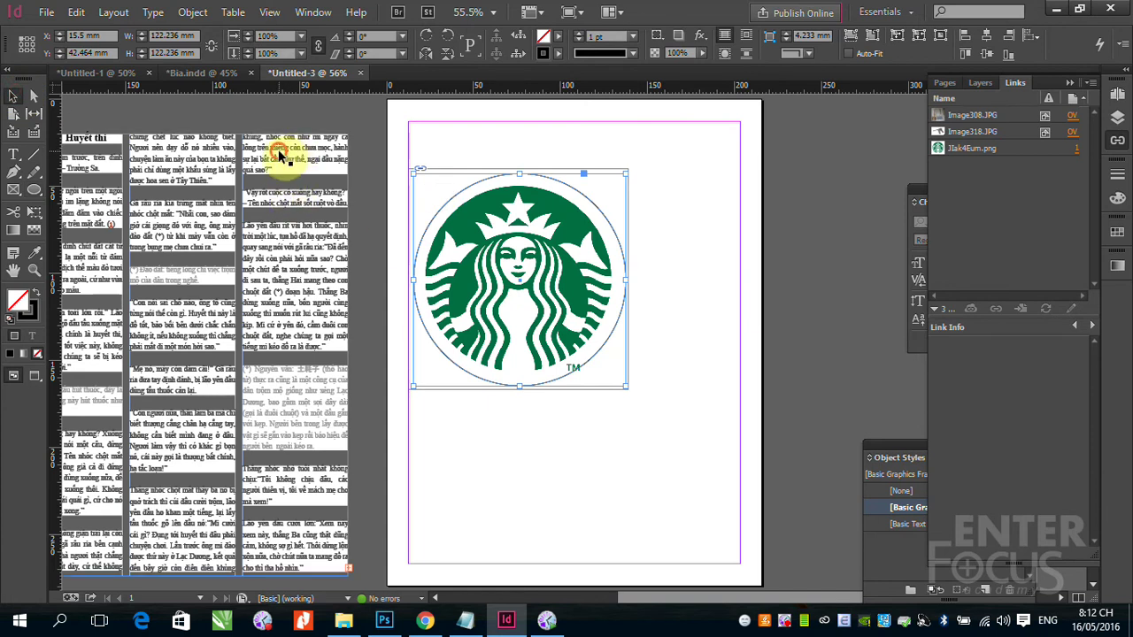
pyautogui.moveTo(280, 156); pyautogui.dragTo(670, 151)
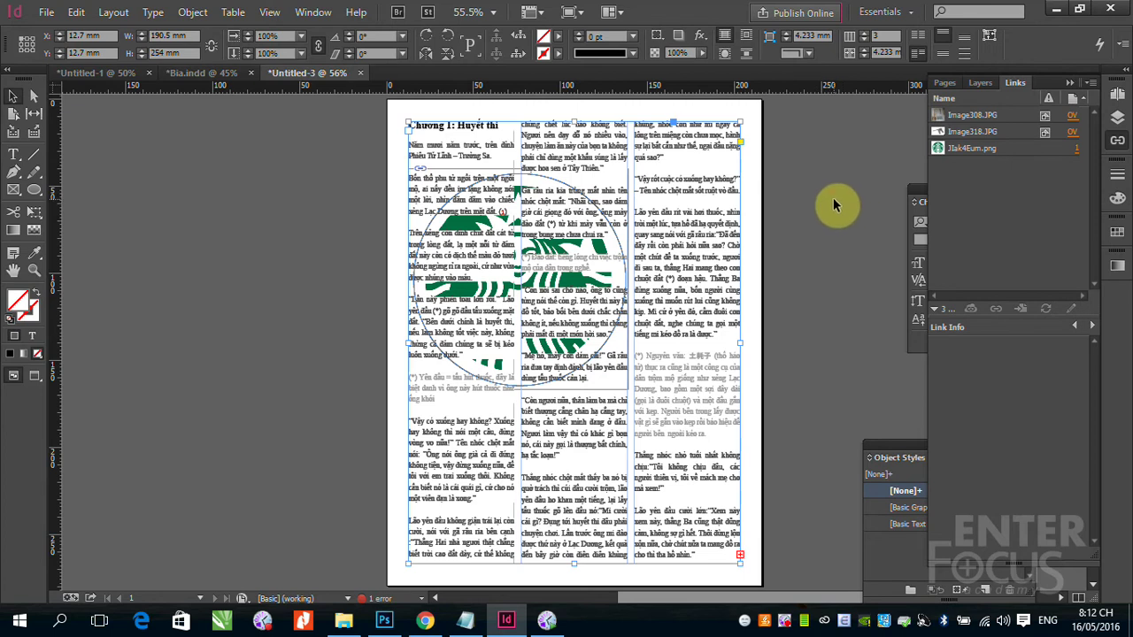
pyautogui.click(547, 183)
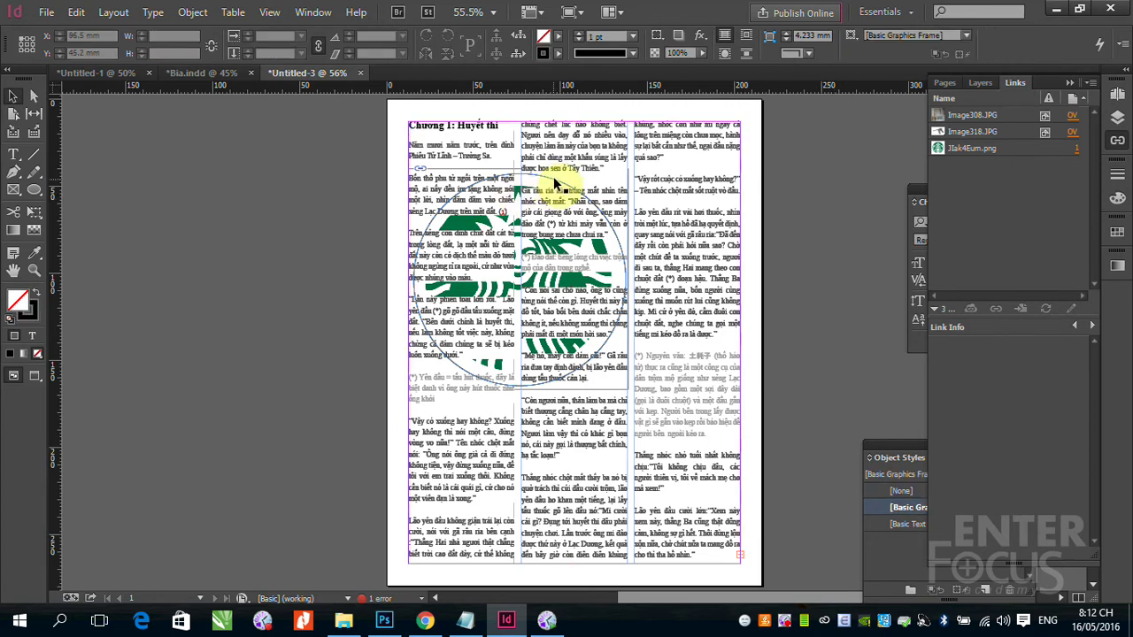
pyautogui.click(554, 182)
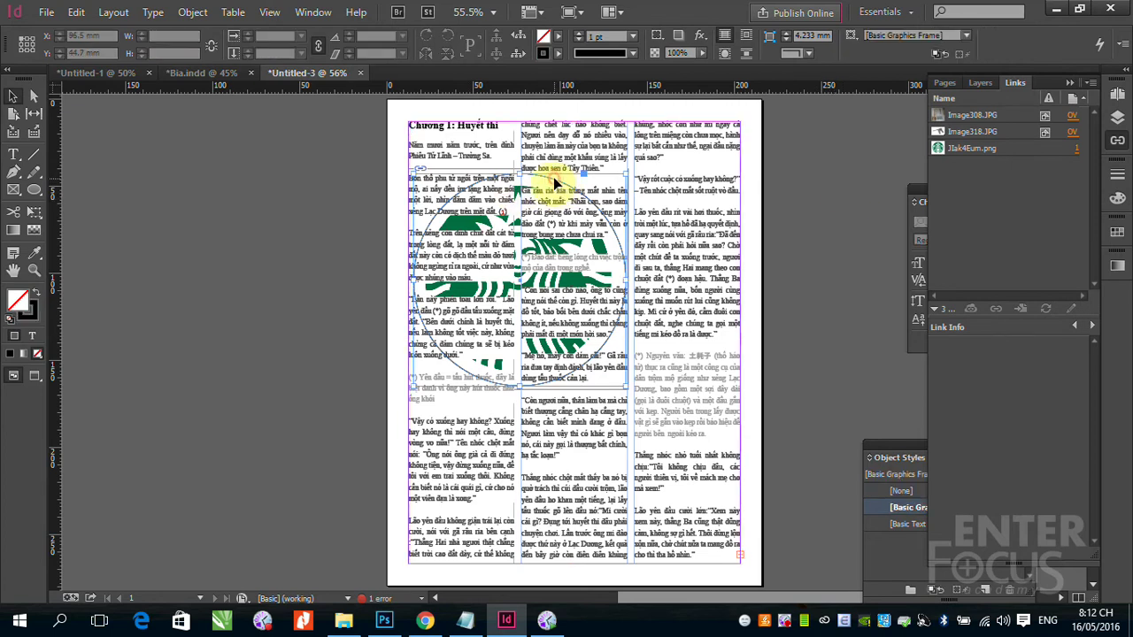
pyautogui.click(724, 55)
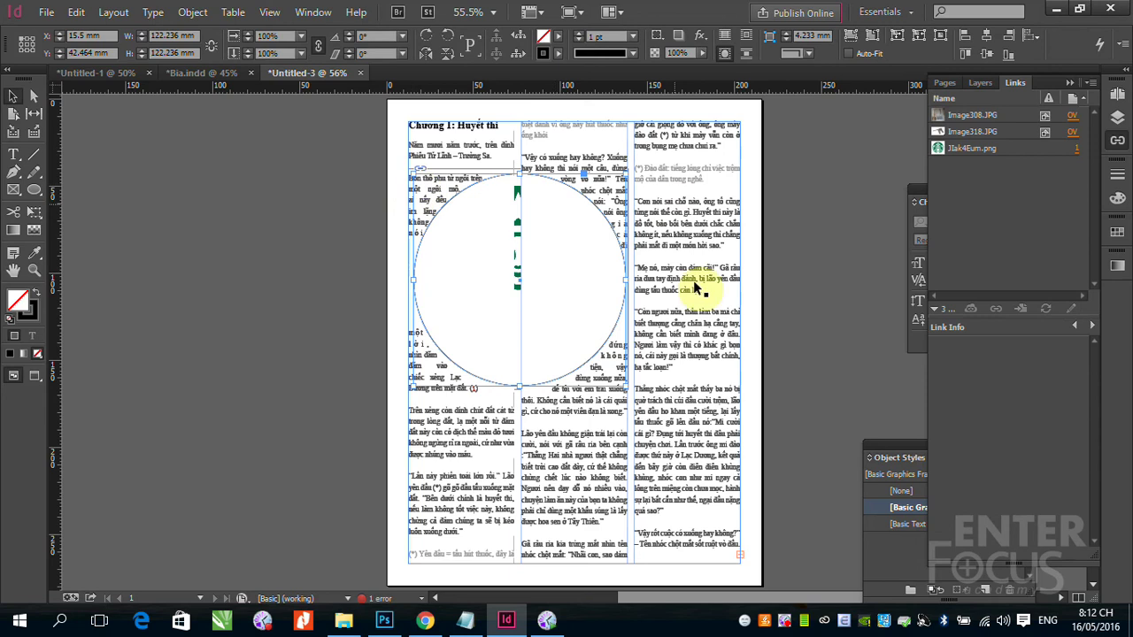
# Set the circle's stroke weight to 0 pt and deselect it
pyautogui.click(471, 378)
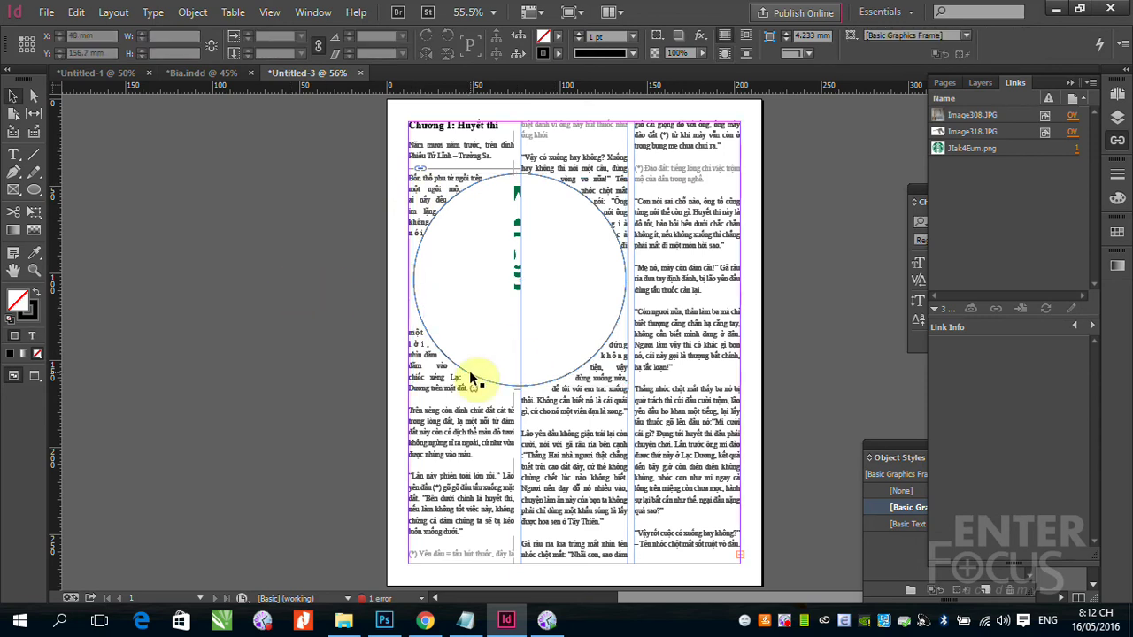
pyautogui.click(434, 341)
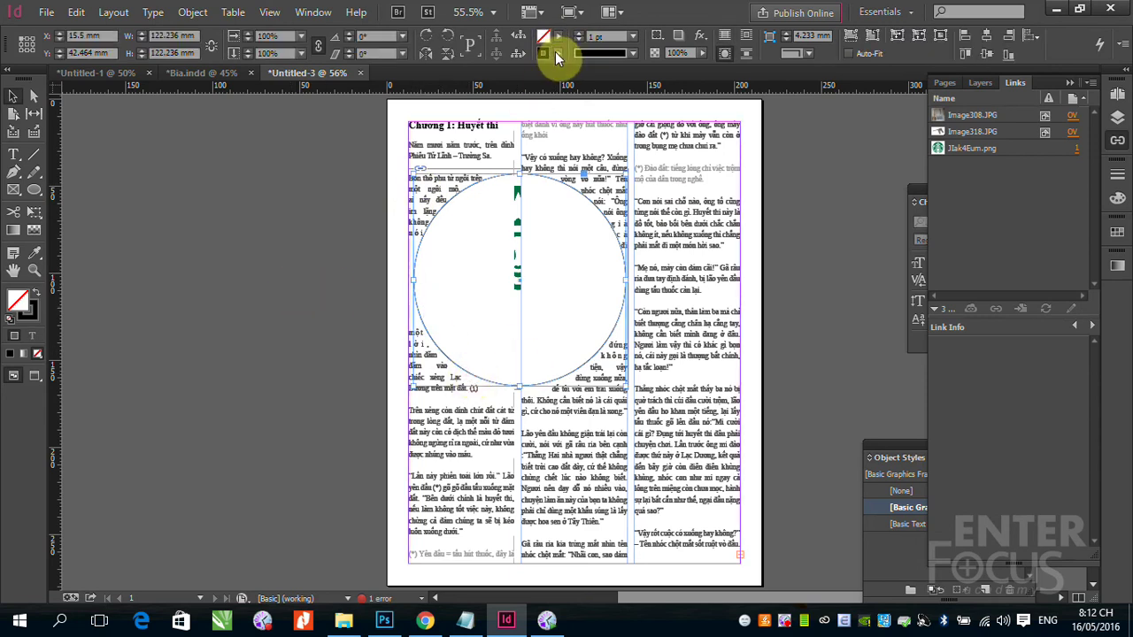
pyautogui.click(634, 36)
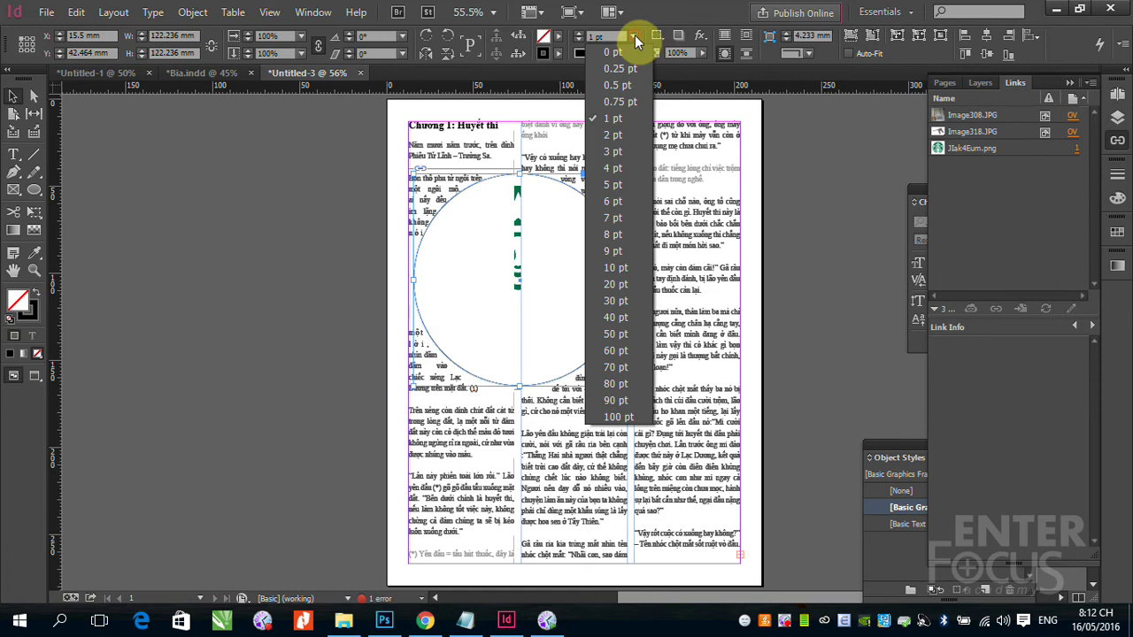
pyautogui.click(619, 51)
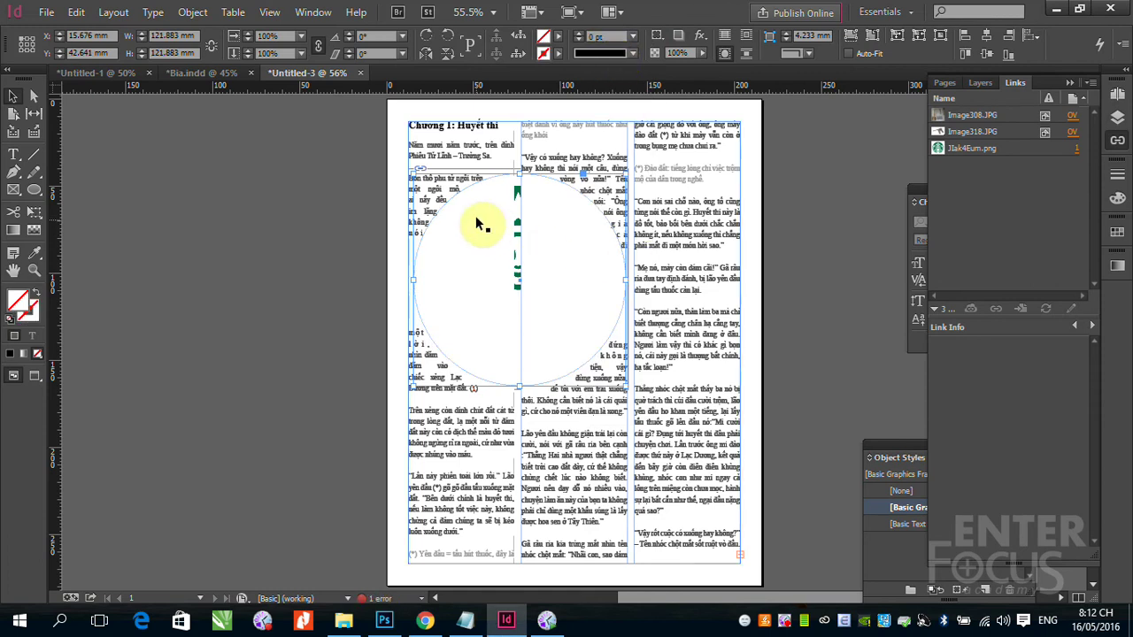
pyautogui.click(773, 251)
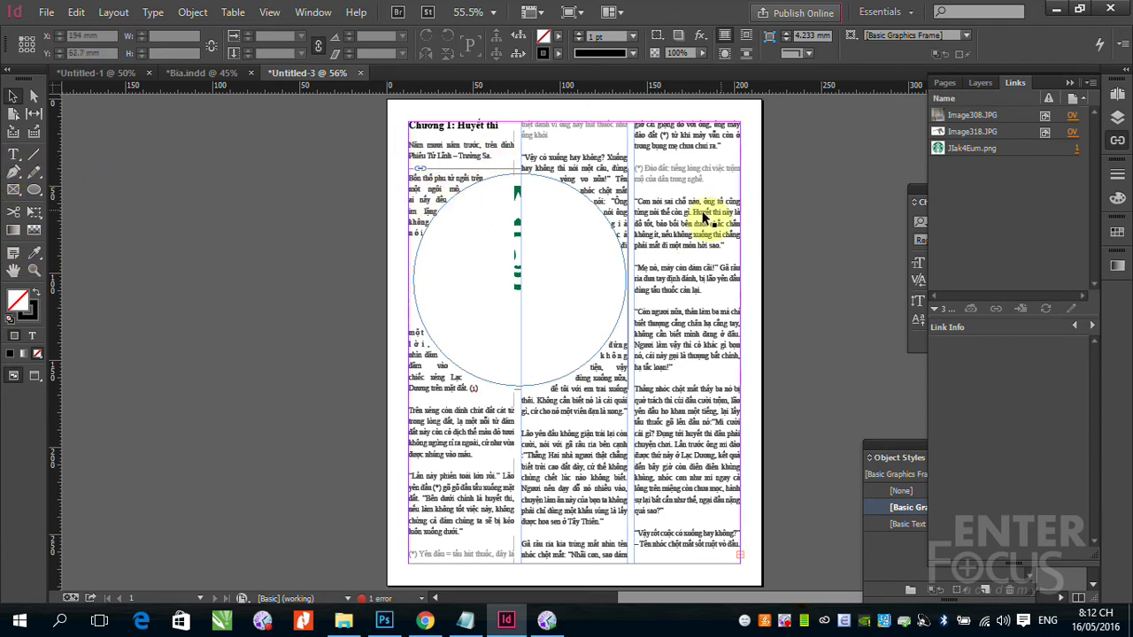
# Clear the workspace by closing Object Styles and Character and collapsing Links
pyautogui.click(705, 216)
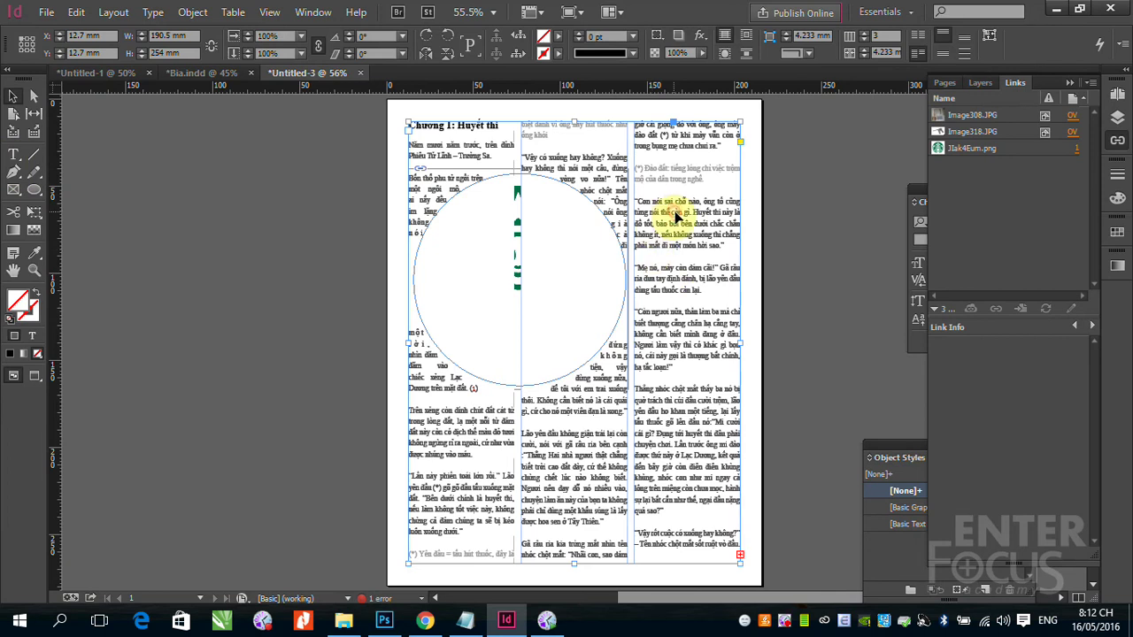
pyautogui.click(890, 452)
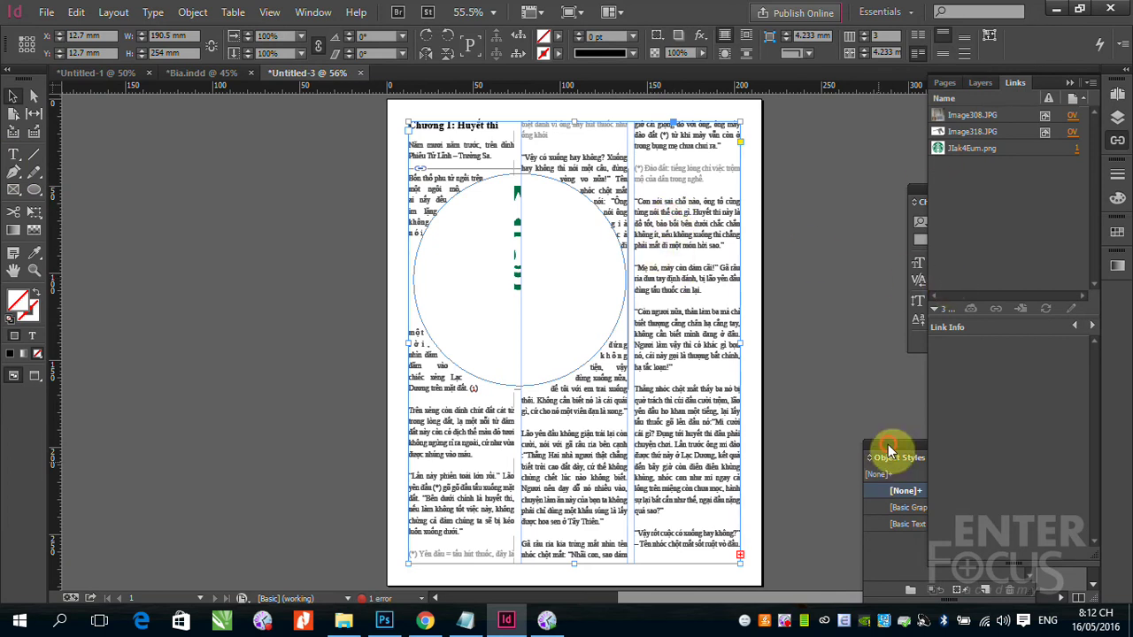
pyautogui.moveTo(890, 451); pyautogui.dragTo(823, 377)
pyautogui.click(959, 375)
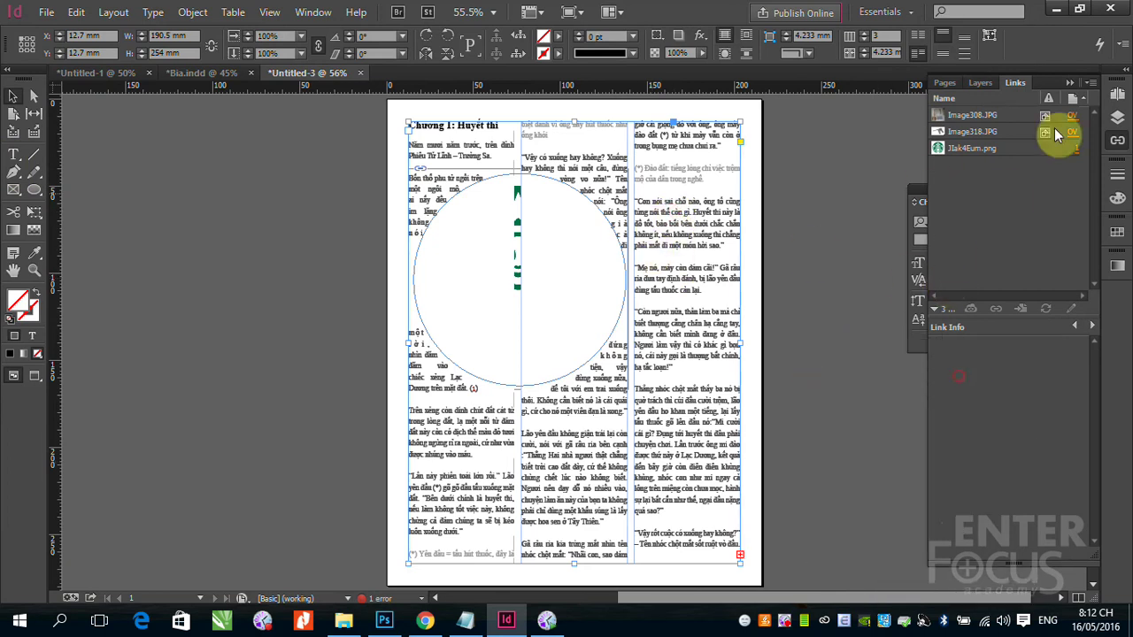
pyautogui.click(1068, 83)
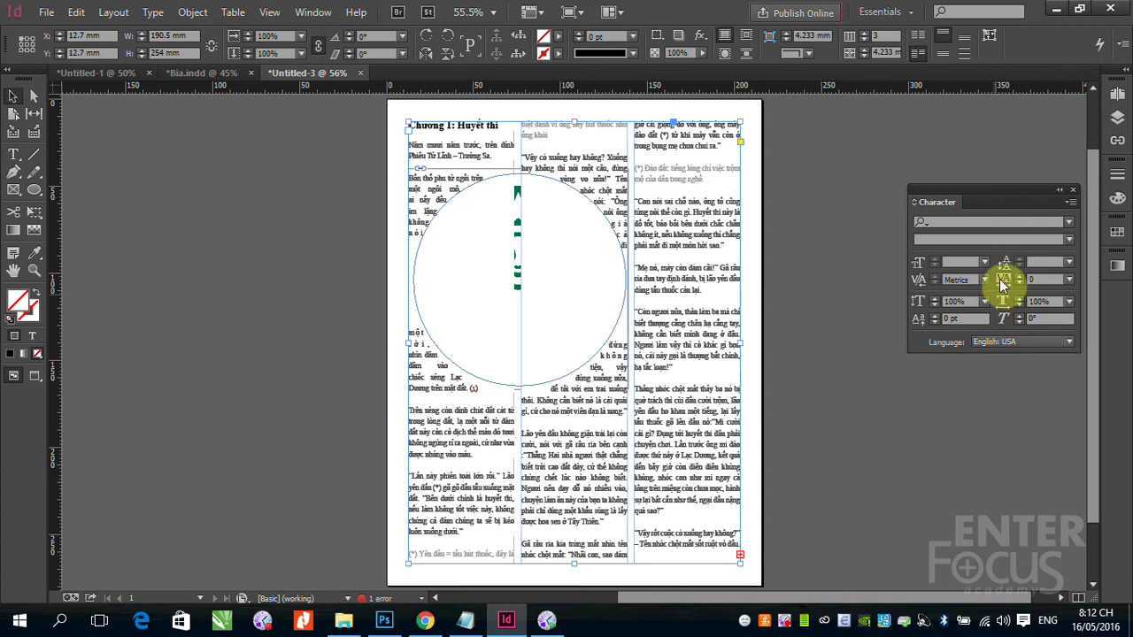
pyautogui.click(1072, 190)
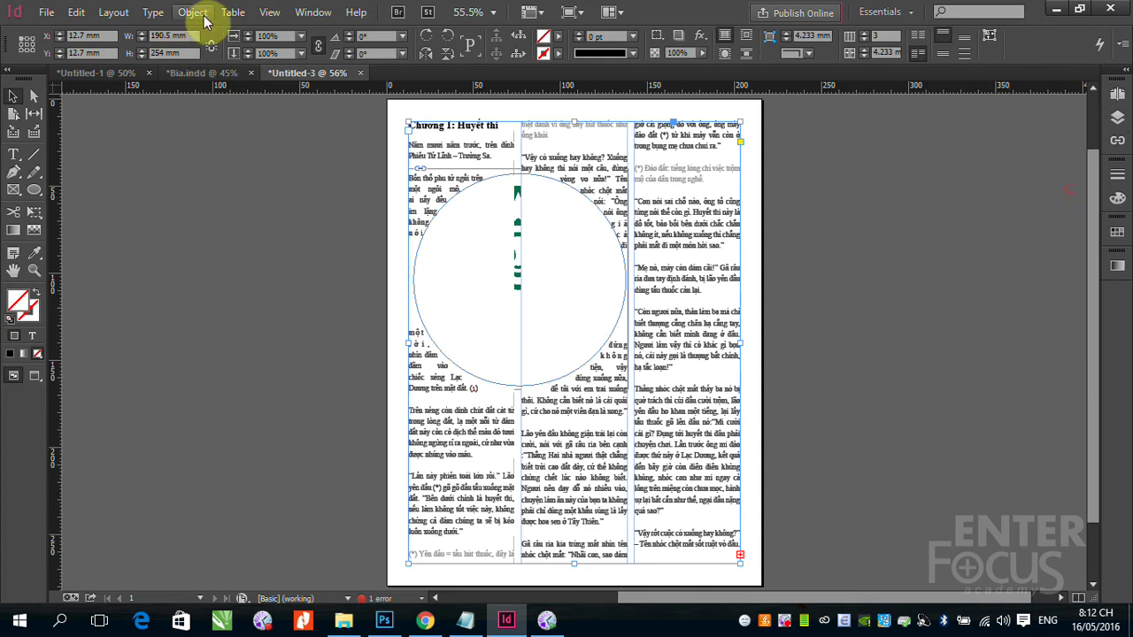
# Show the paragraph styles and apply [Basic Paragraph] to the third-column paragraph beginning "Con nói sai chỗ nào"
pyautogui.click(154, 13)
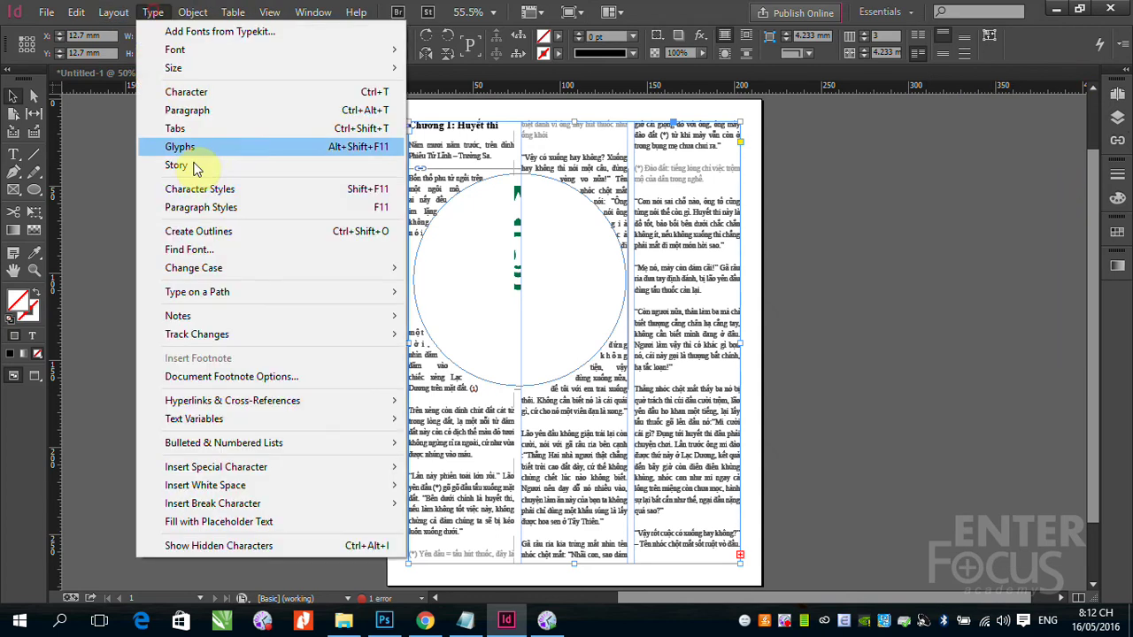
pyautogui.click(219, 216)
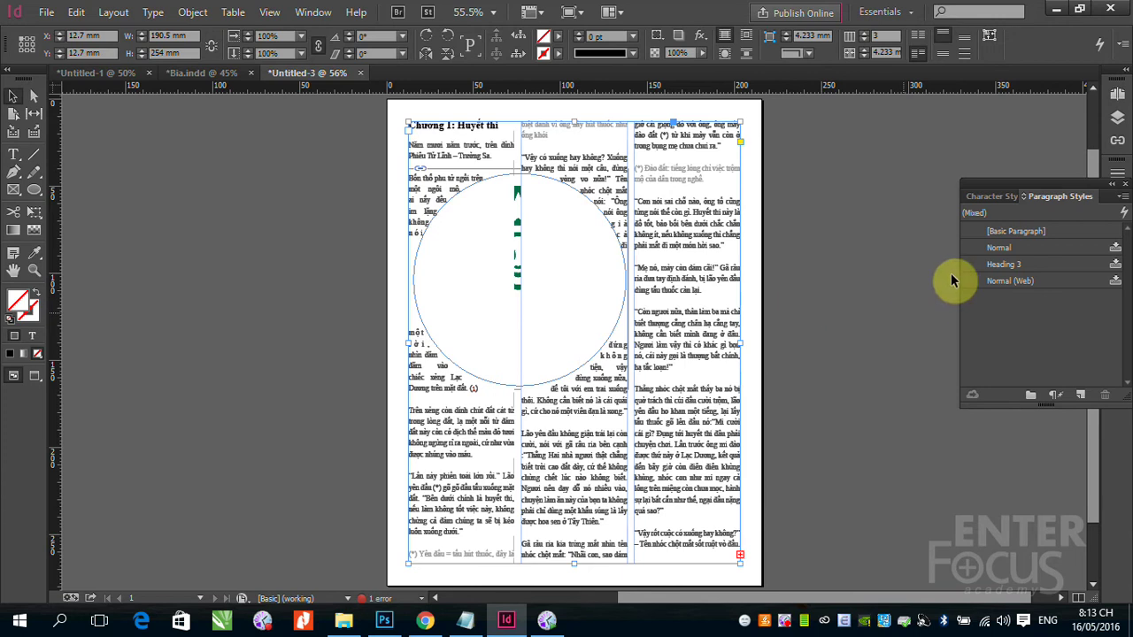
pyautogui.click(13, 153)
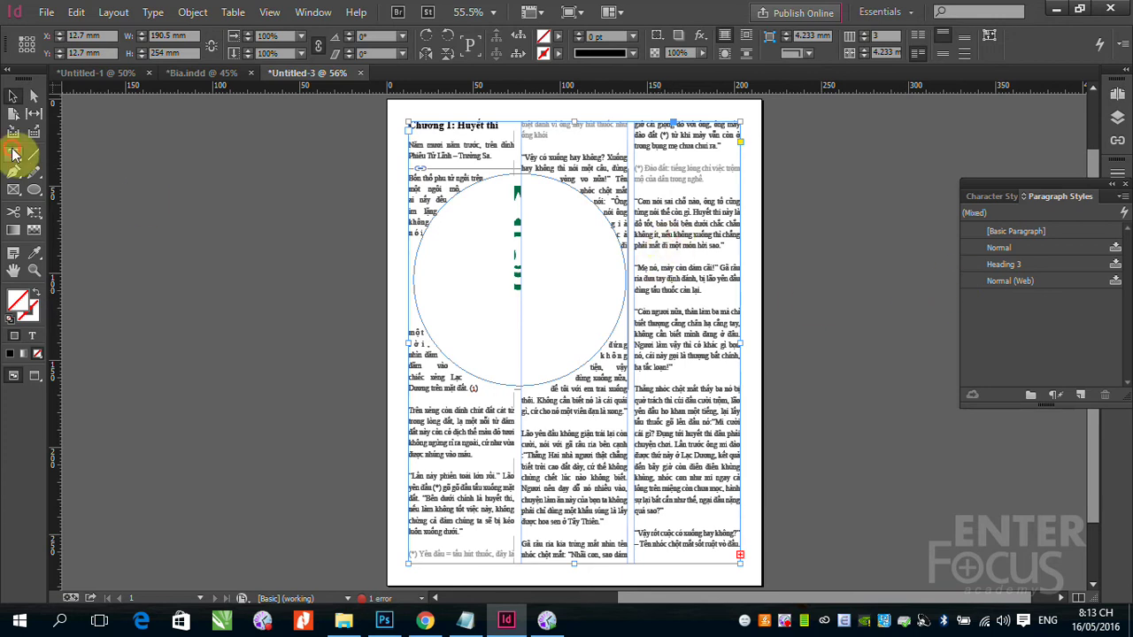
pyautogui.click(682, 223)
pyautogui.click(1015, 232)
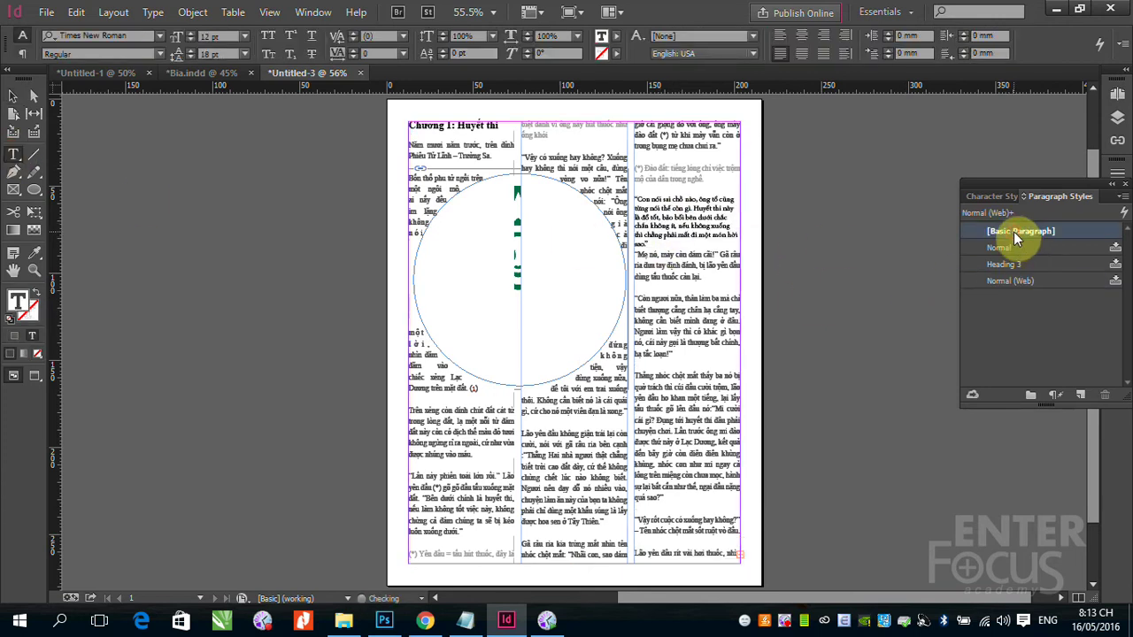
# Open the [Basic Paragraph] style options and look through its character formats, indents and spacing, tabs and paragraph rules
pyautogui.doubleClick(1040, 236)
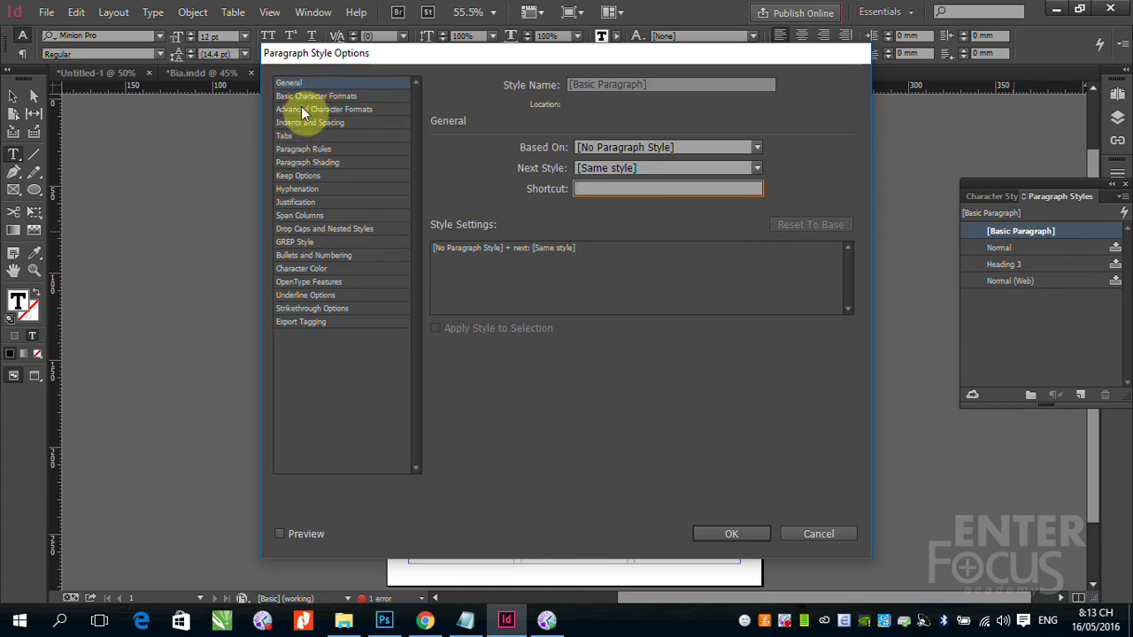
pyautogui.click(301, 97)
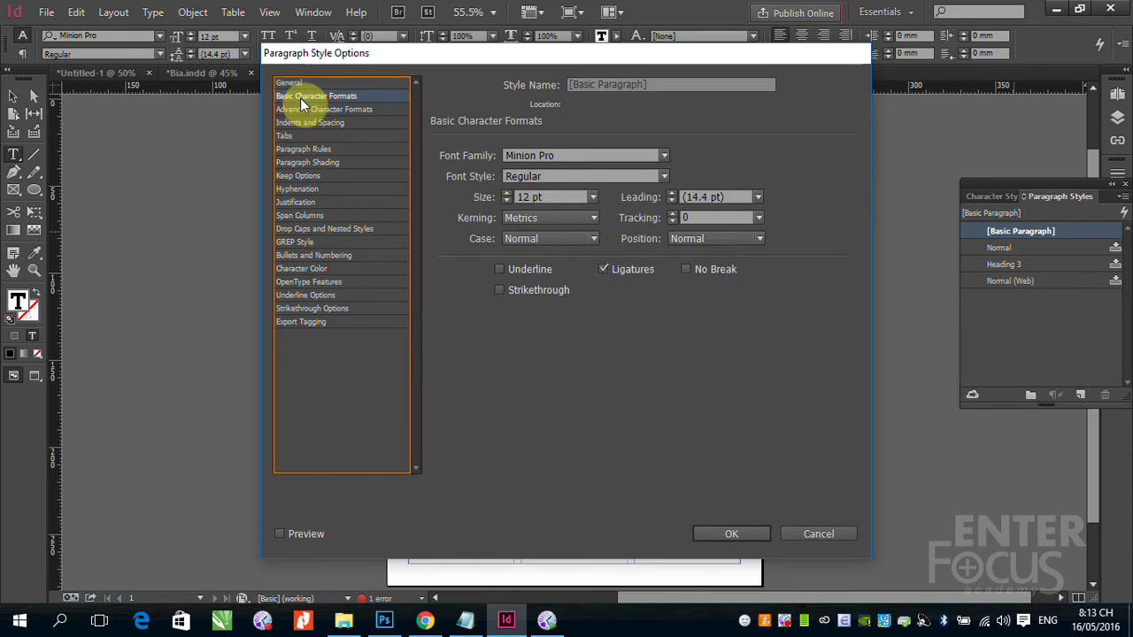
pyautogui.click(305, 110)
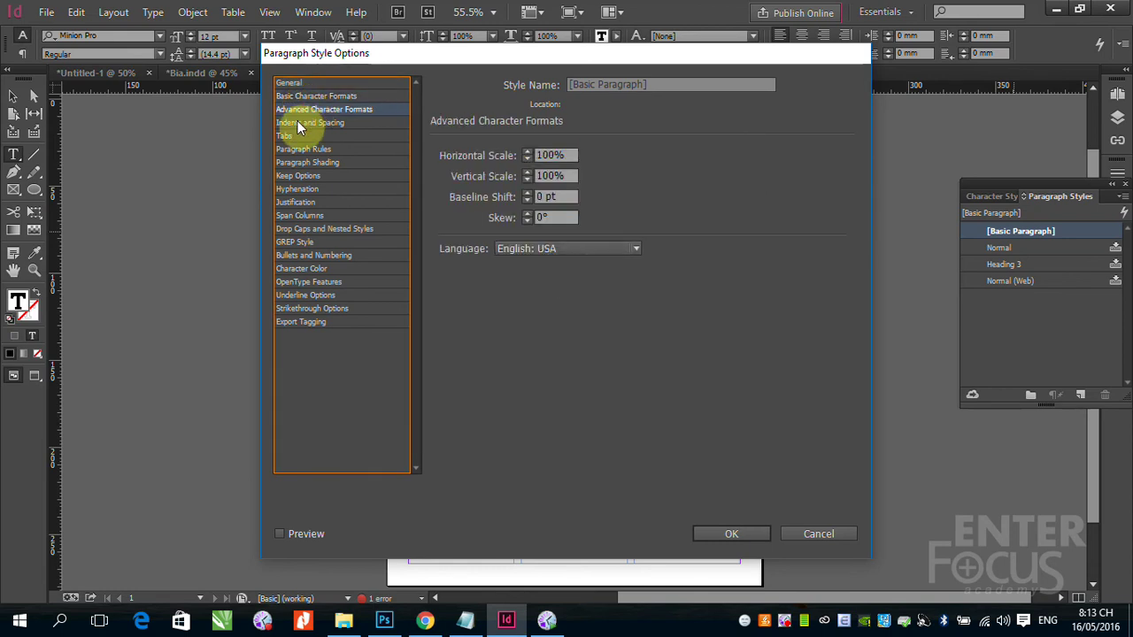
pyautogui.click(297, 122)
pyautogui.click(291, 137)
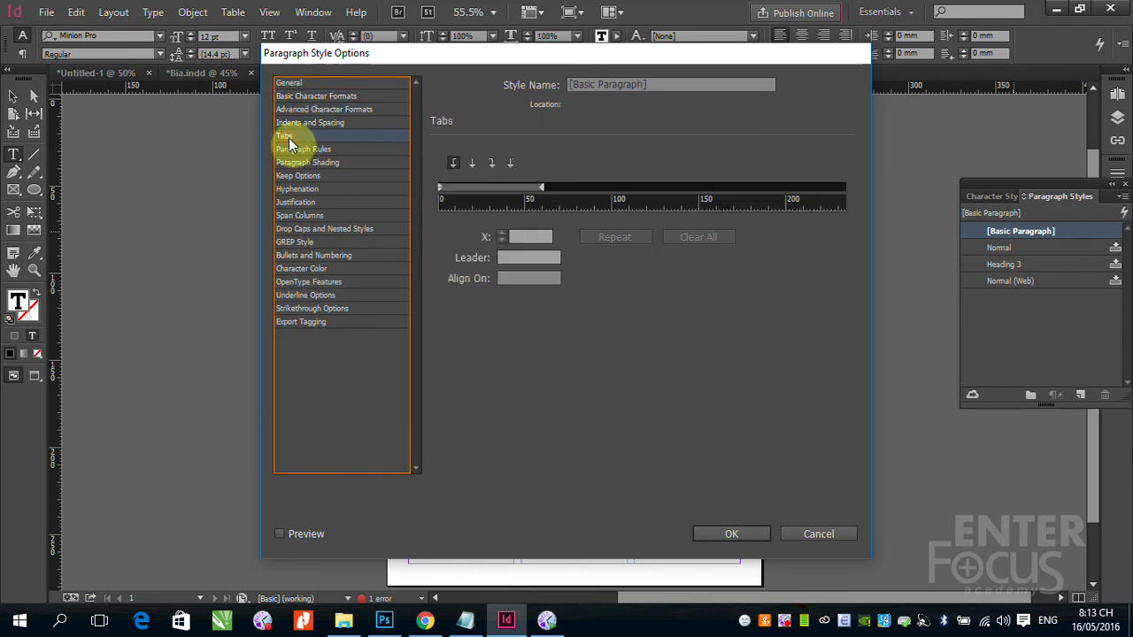
pyautogui.click(292, 151)
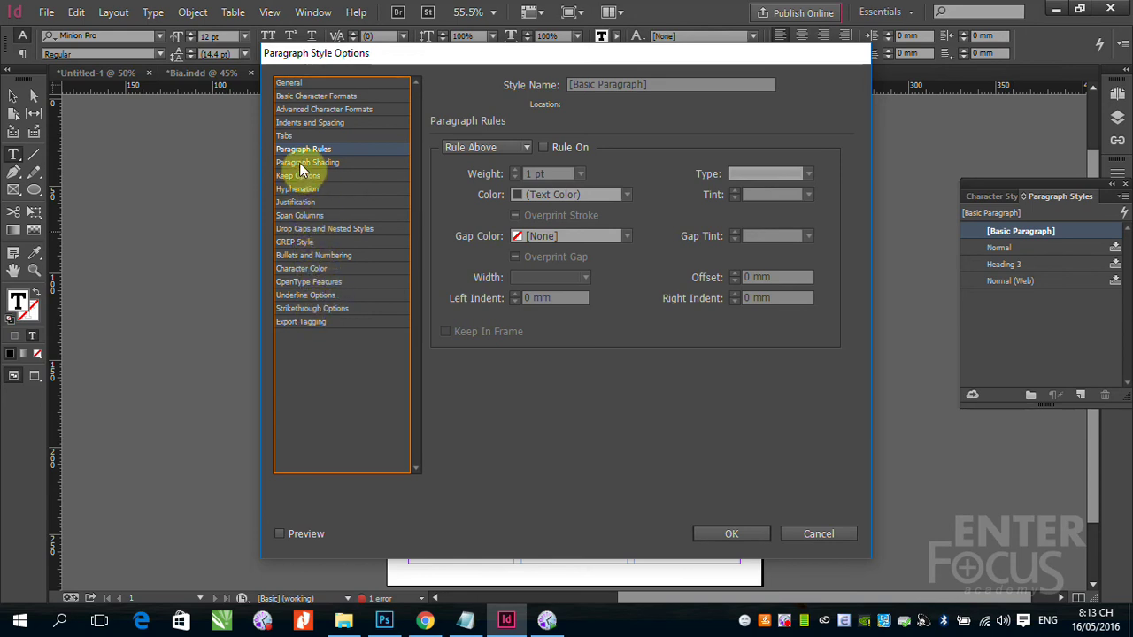
# Review the [Basic Paragraph] settings again from Basic Character Formats through Paragraph Shading and Keep Options
pyautogui.click(293, 96)
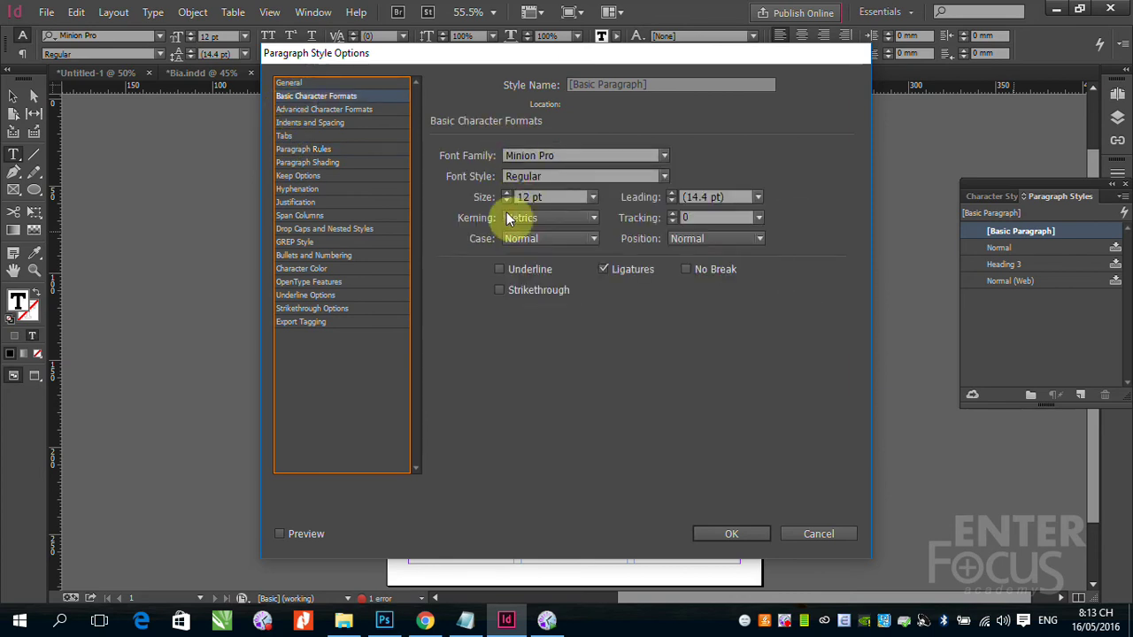
pyautogui.click(299, 110)
pyautogui.click(298, 123)
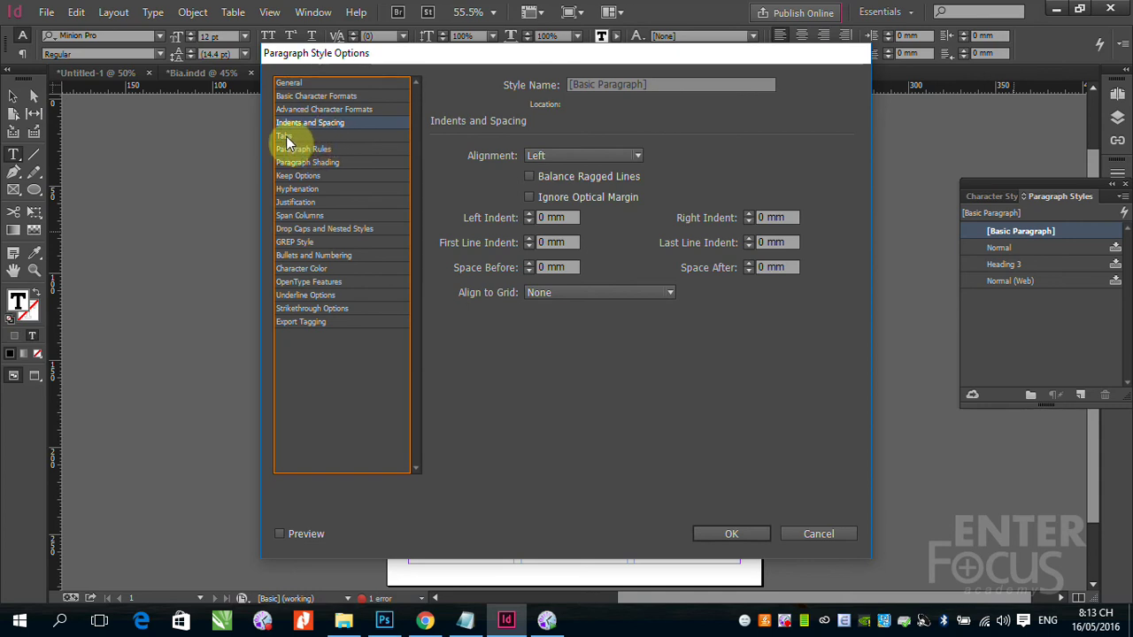
pyautogui.click(286, 136)
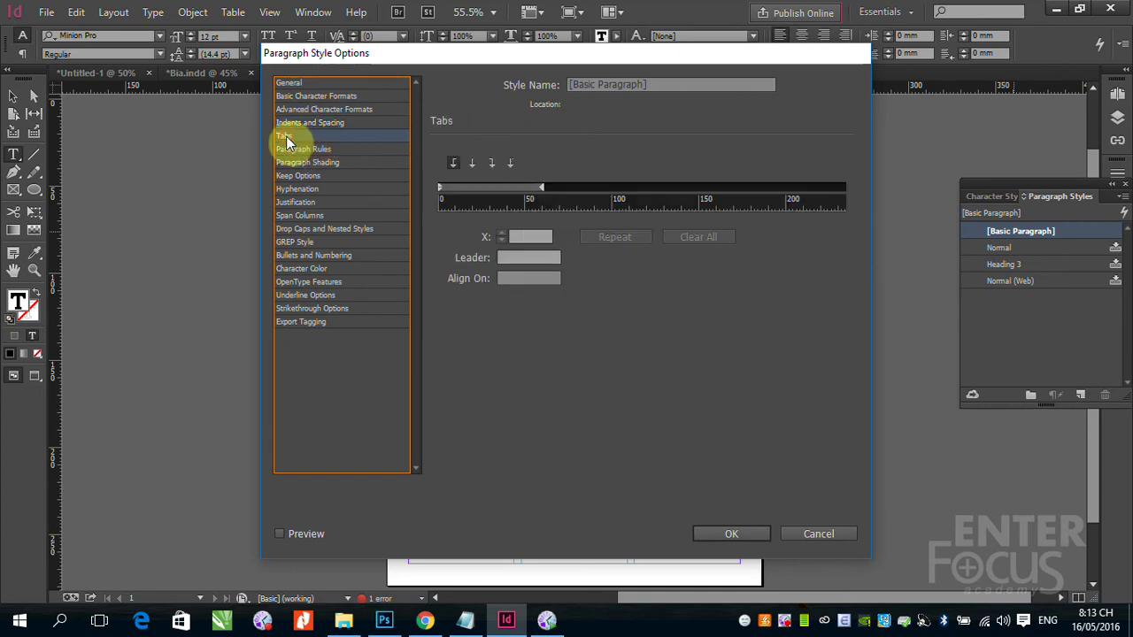
pyautogui.click(285, 148)
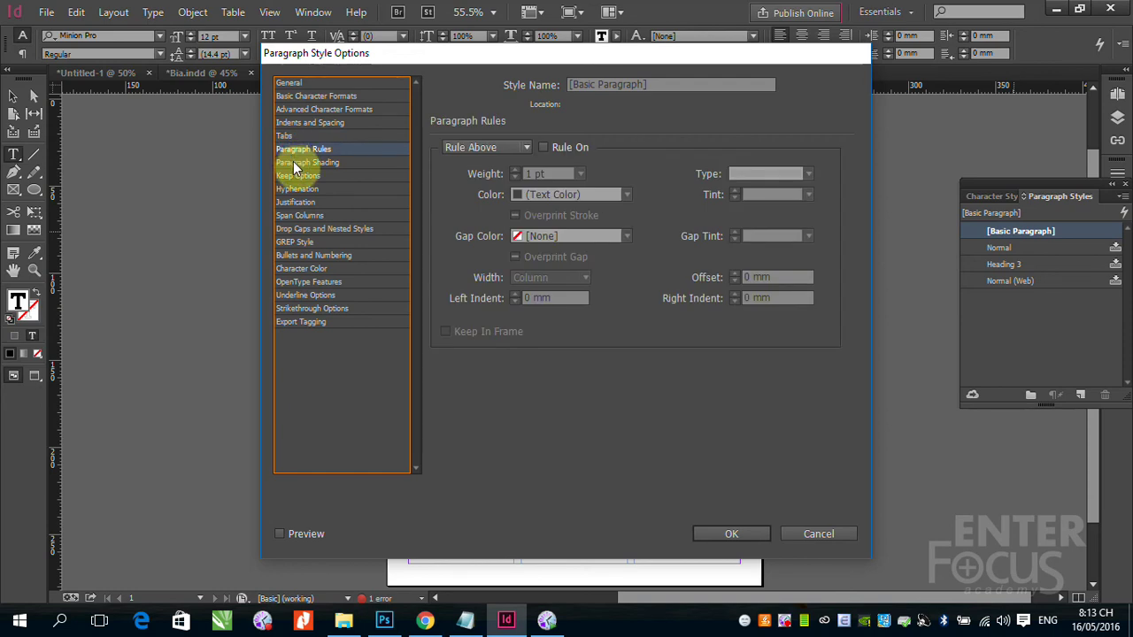
pyautogui.click(295, 164)
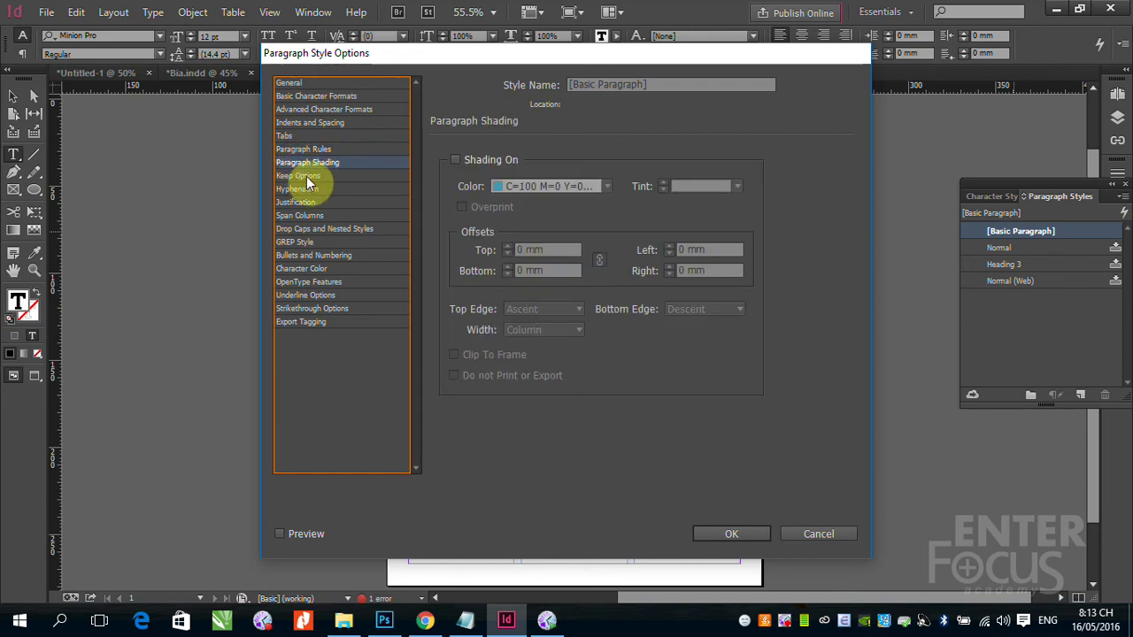
pyautogui.click(305, 178)
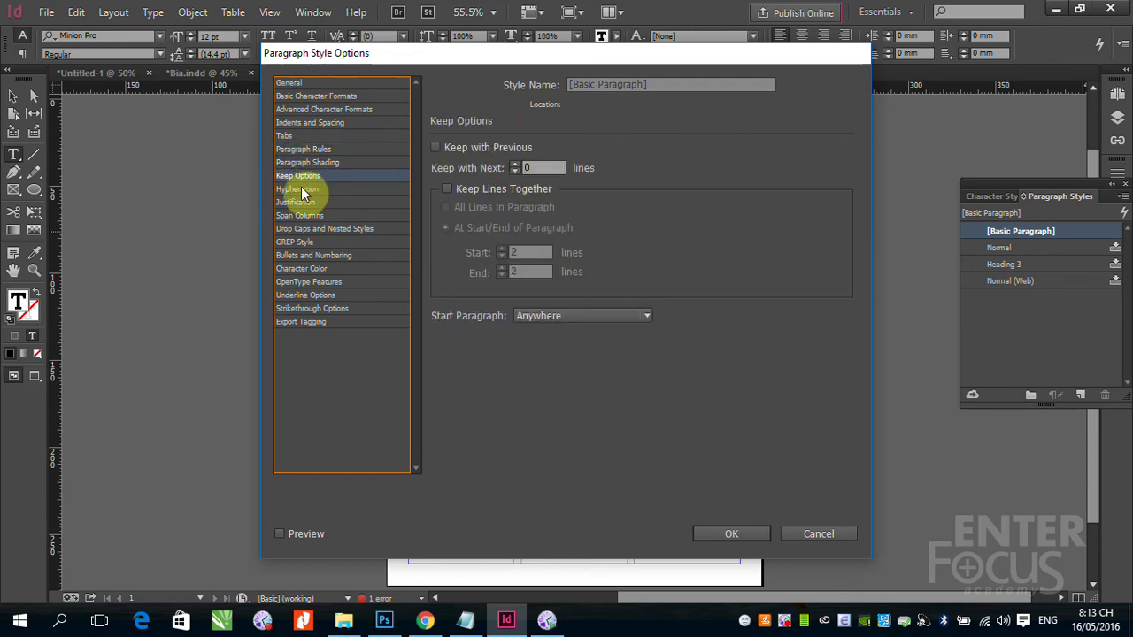
# Examine the style's settings from Hyphenation through Character Color, then close the options without saving
pyautogui.click(301, 189)
pyautogui.click(298, 204)
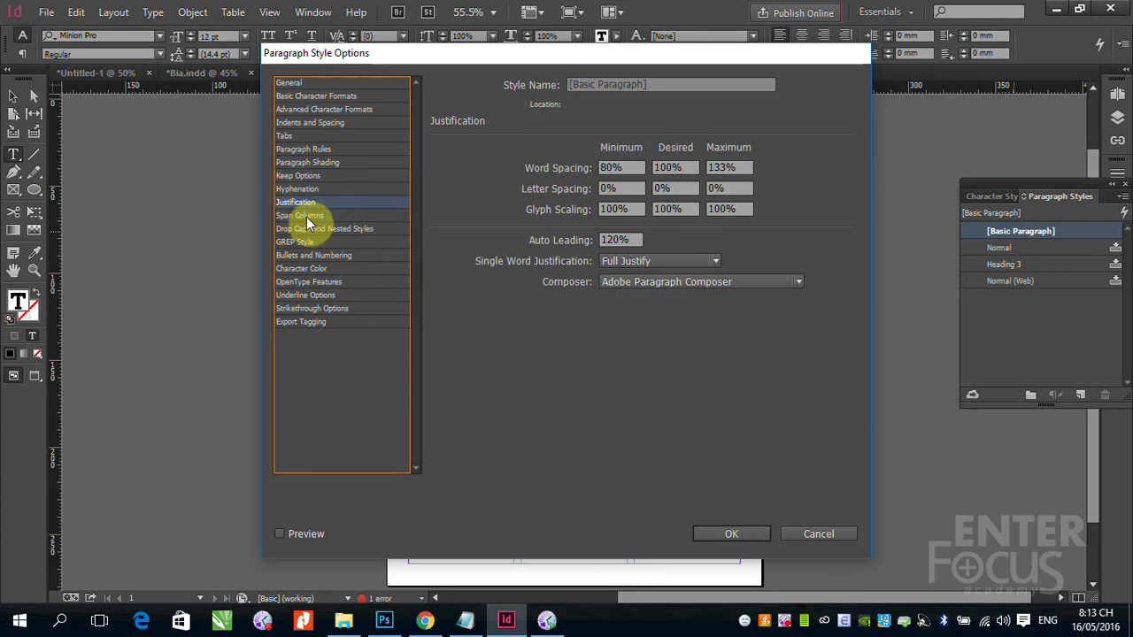
pyautogui.click(301, 216)
pyautogui.click(316, 231)
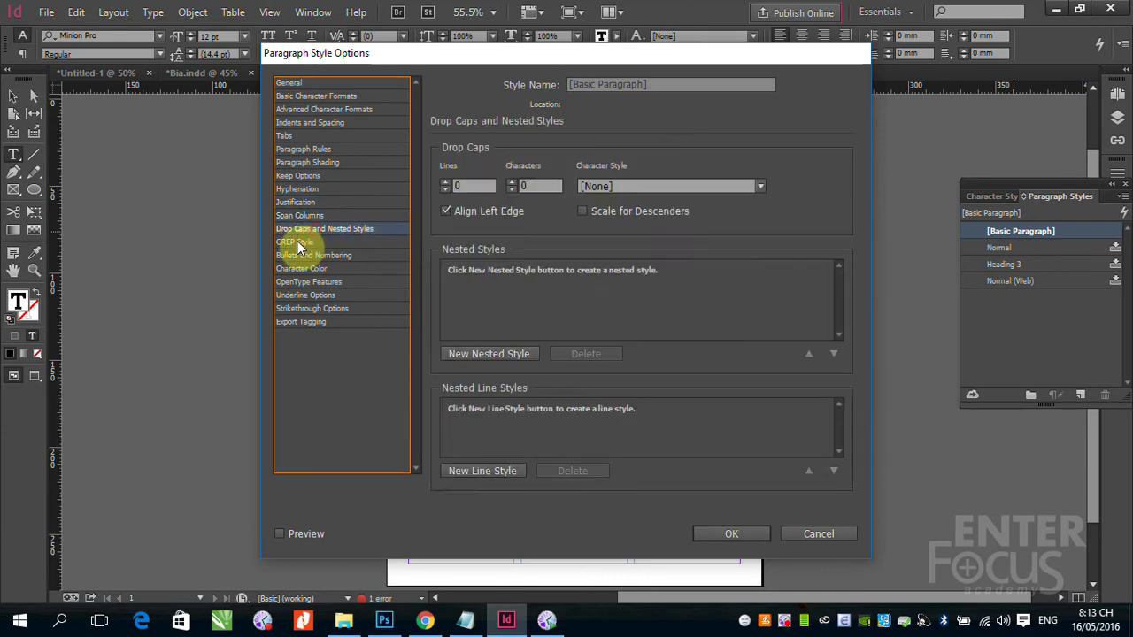
pyautogui.click(297, 242)
pyautogui.click(301, 256)
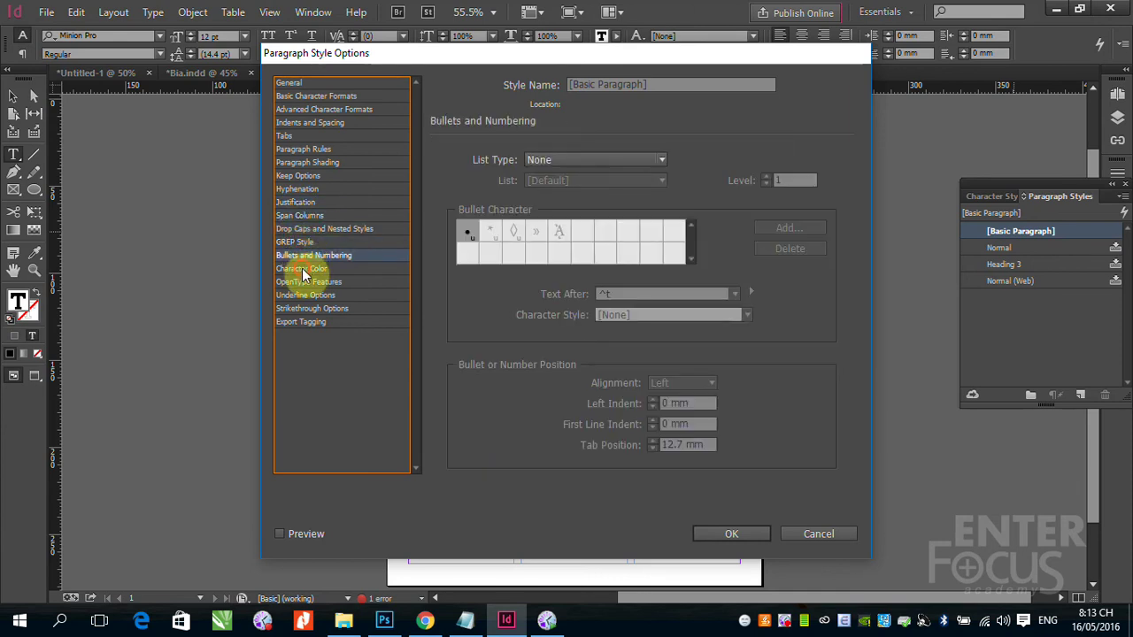
pyautogui.click(301, 269)
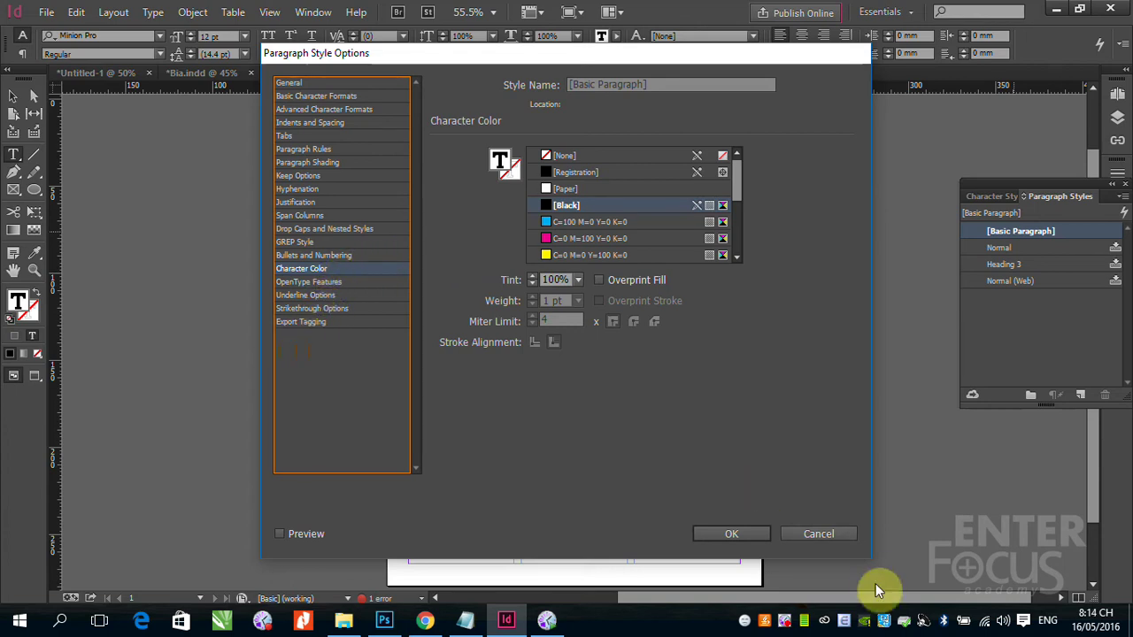
pyautogui.click(826, 535)
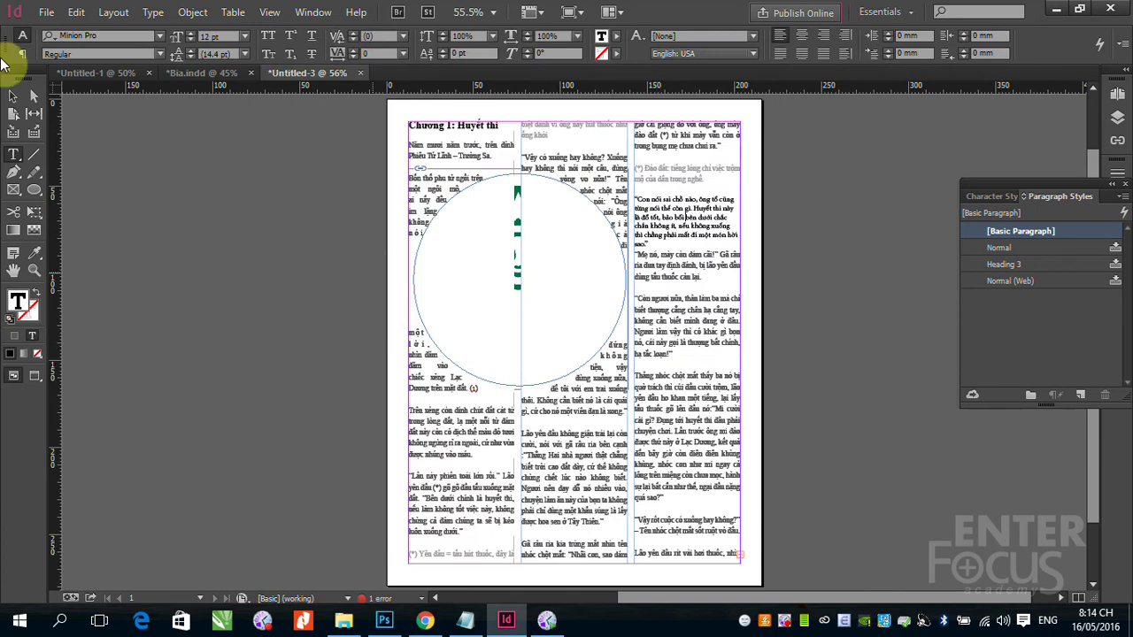
# Close the paragraph styles and show the Object Styles
pyautogui.click(16, 98)
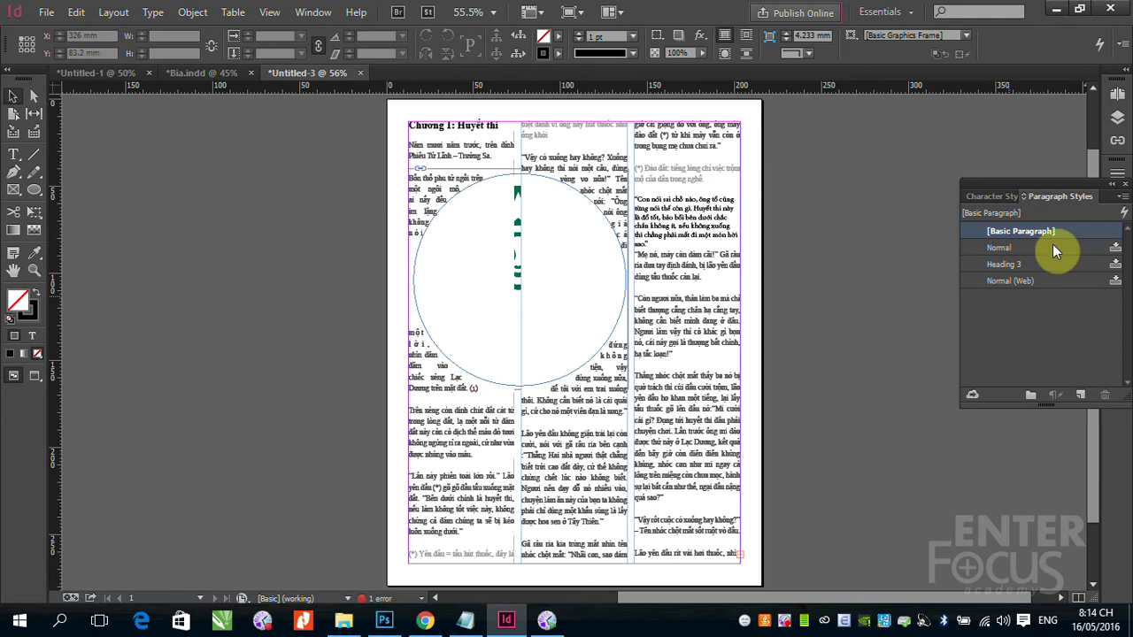
pyautogui.click(1122, 186)
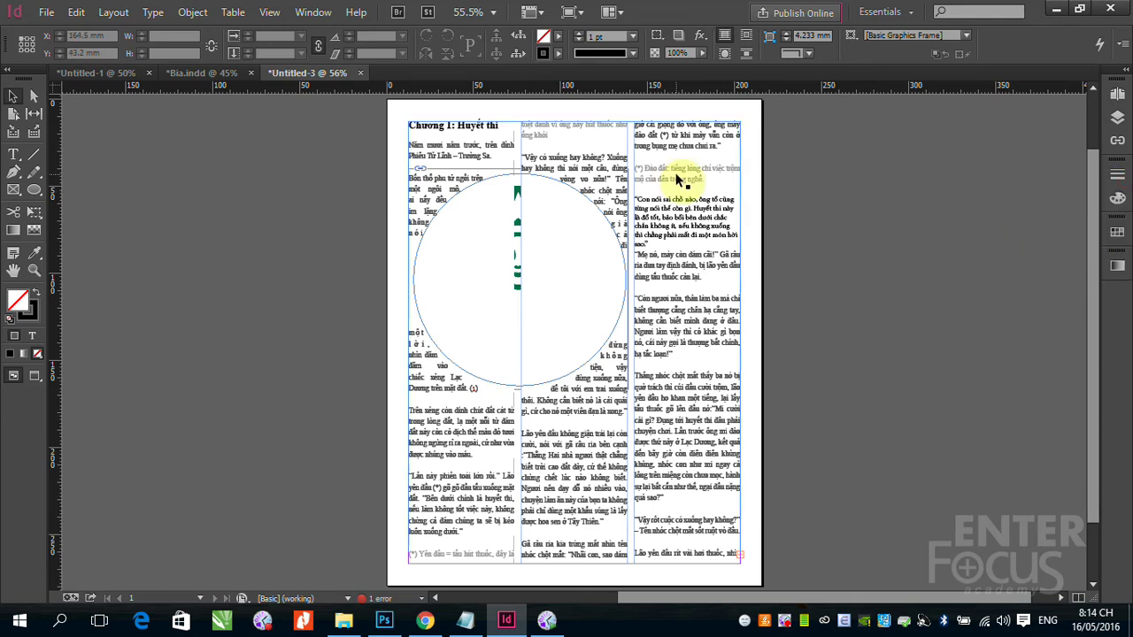
pyautogui.click(314, 13)
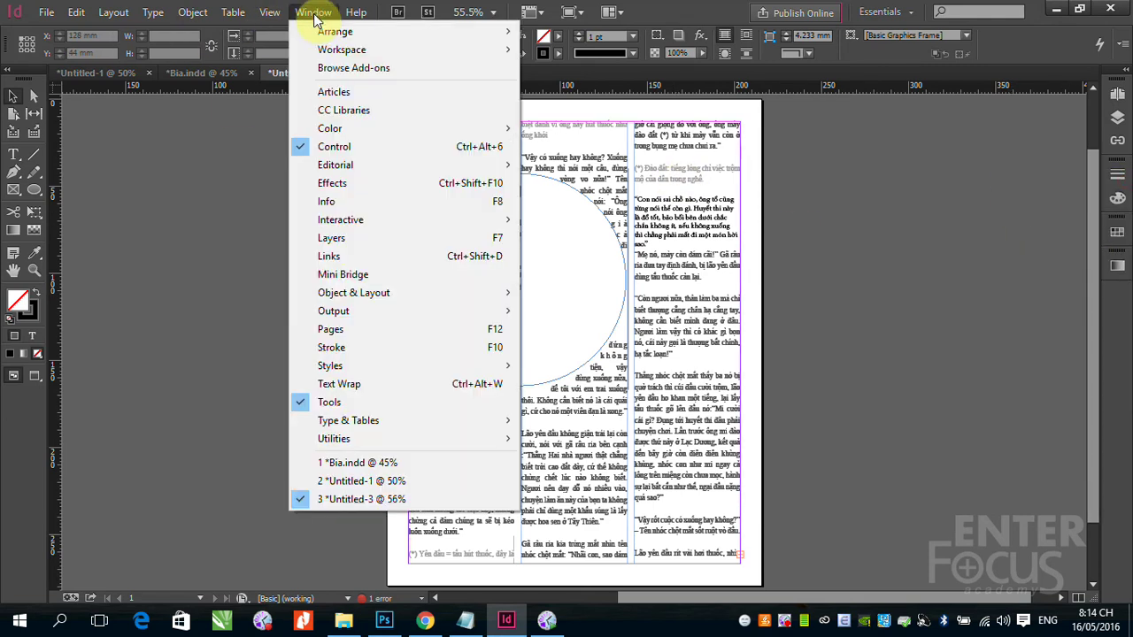
pyautogui.moveTo(352, 301)
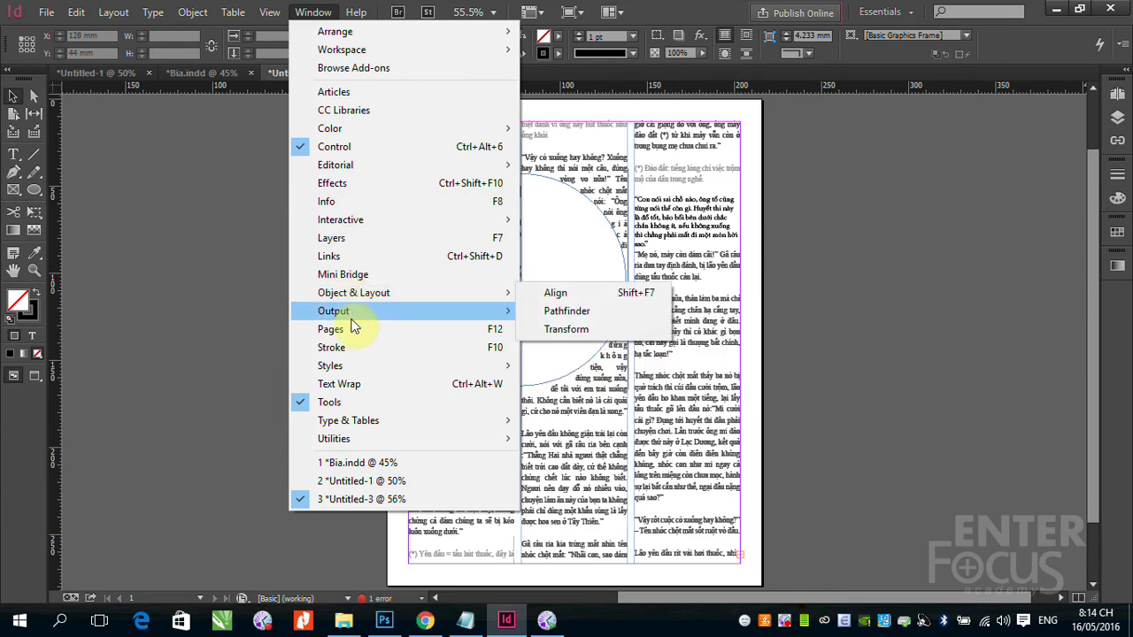
pyautogui.click(354, 366)
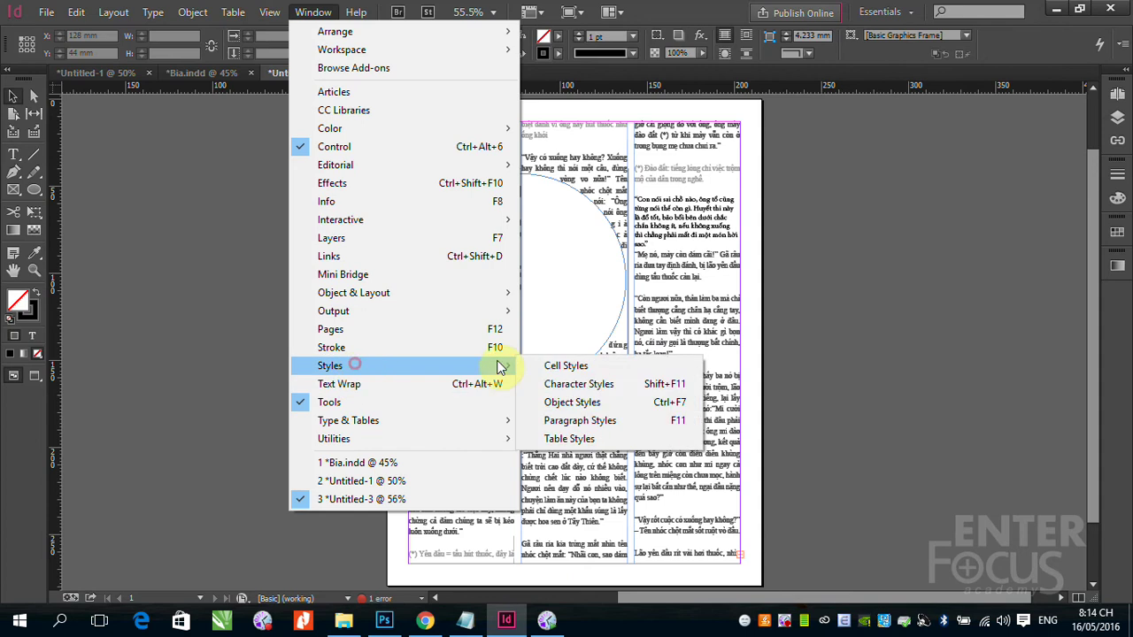
pyautogui.click(572, 403)
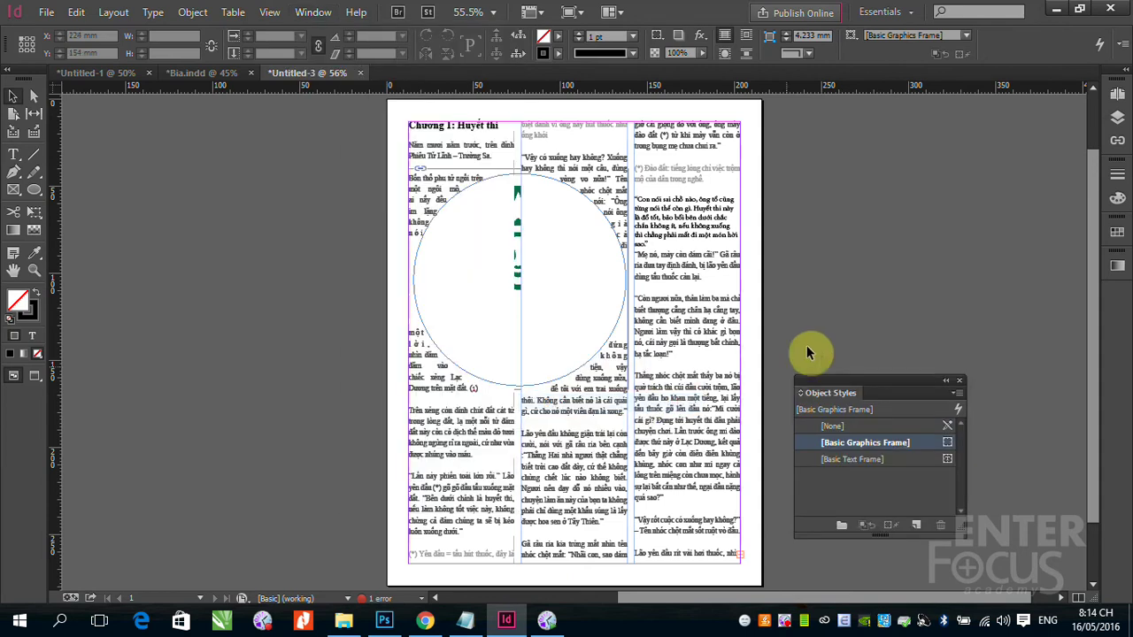
# Set the fill of the [Basic Graphics Frame] object style to [None]
pyautogui.doubleClick(868, 449)
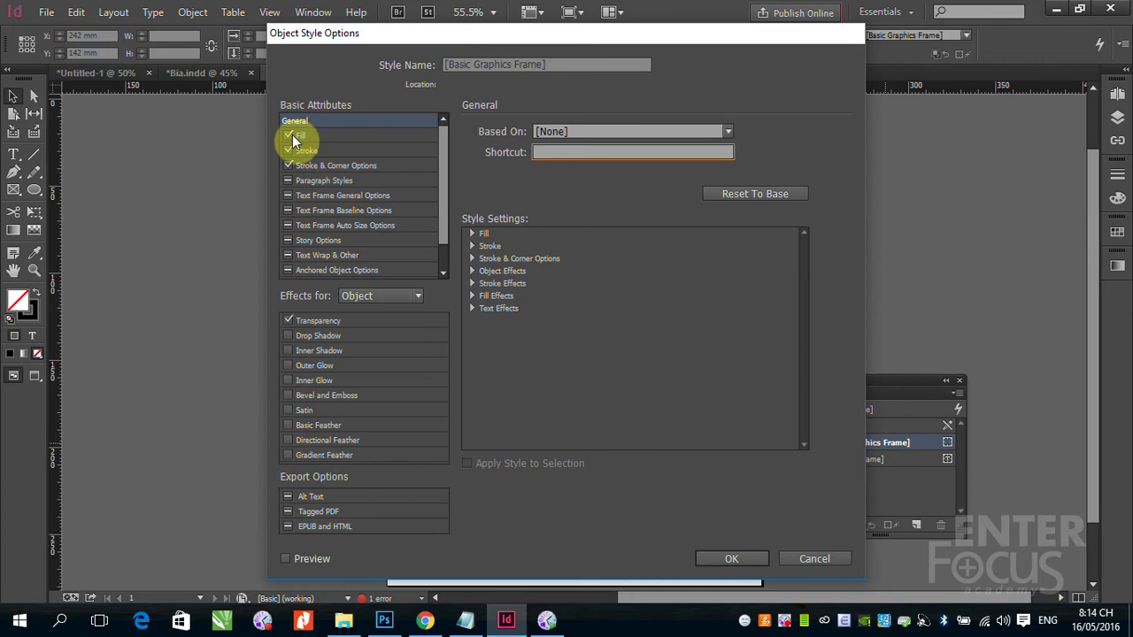
pyautogui.click(310, 135)
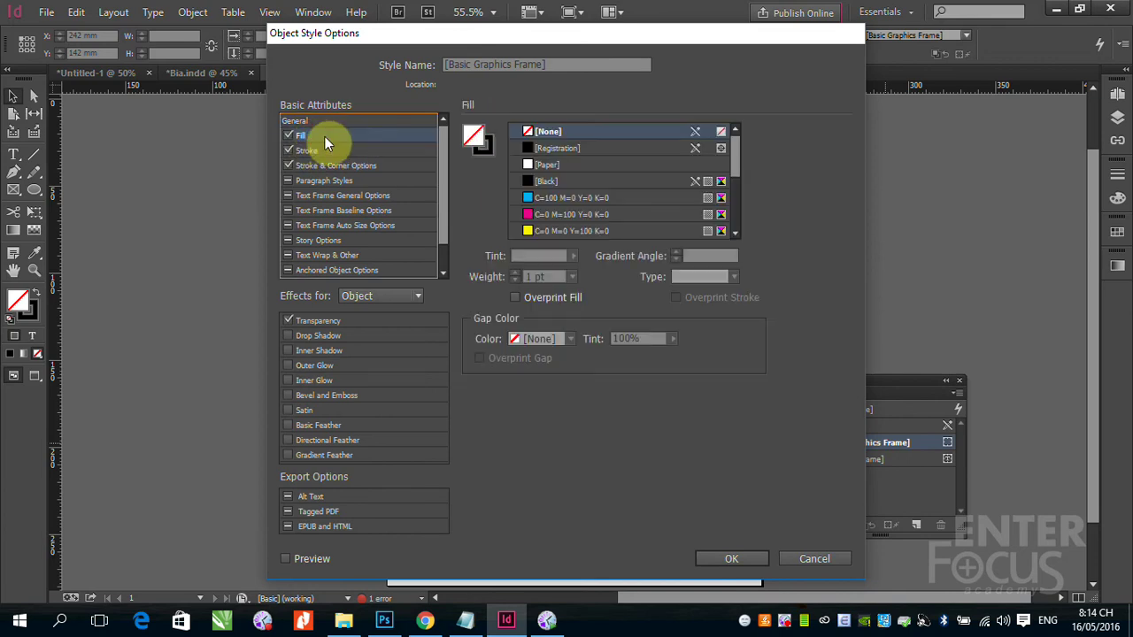
pyautogui.click(533, 135)
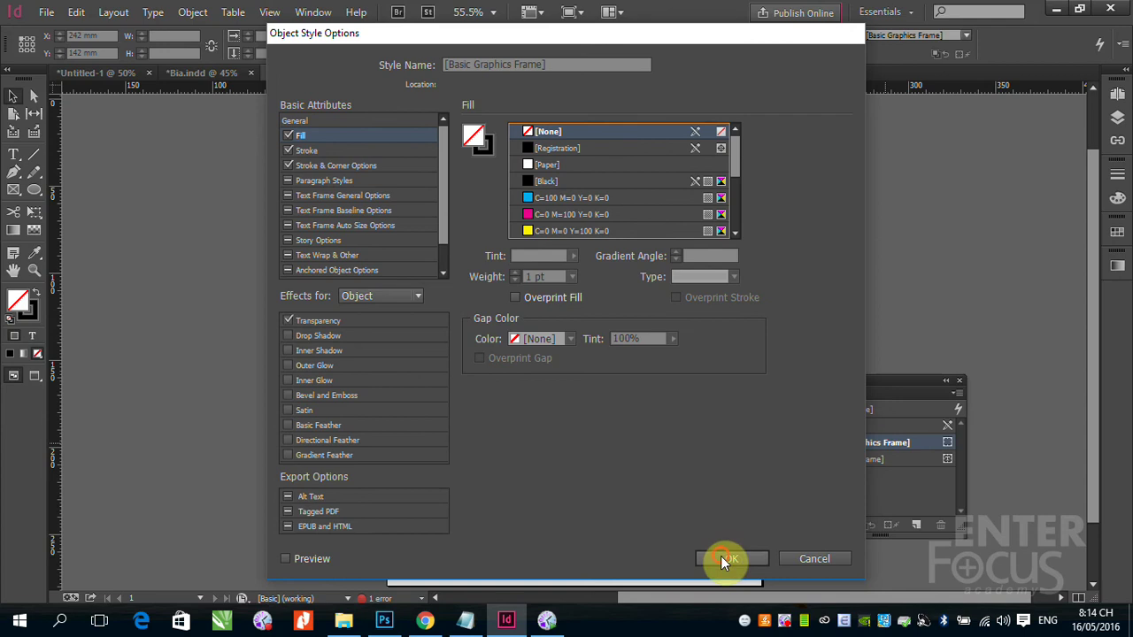
pyautogui.click(721, 556)
# Set the fill of the [Basic Text Frame] object style to [None]
pyautogui.doubleClick(847, 459)
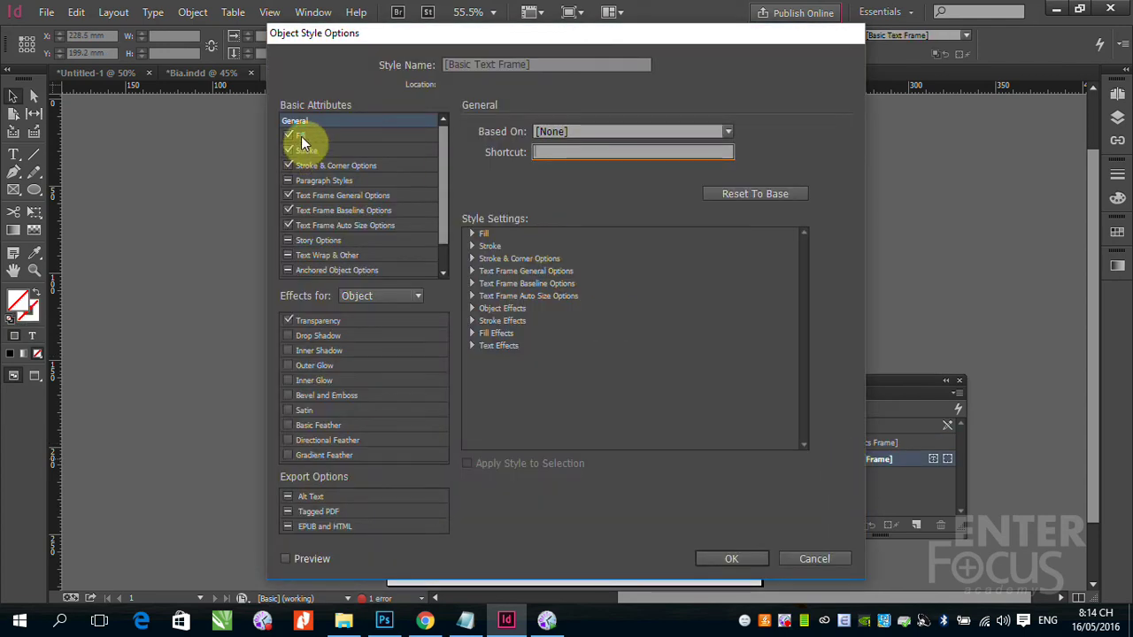
pyautogui.click(301, 138)
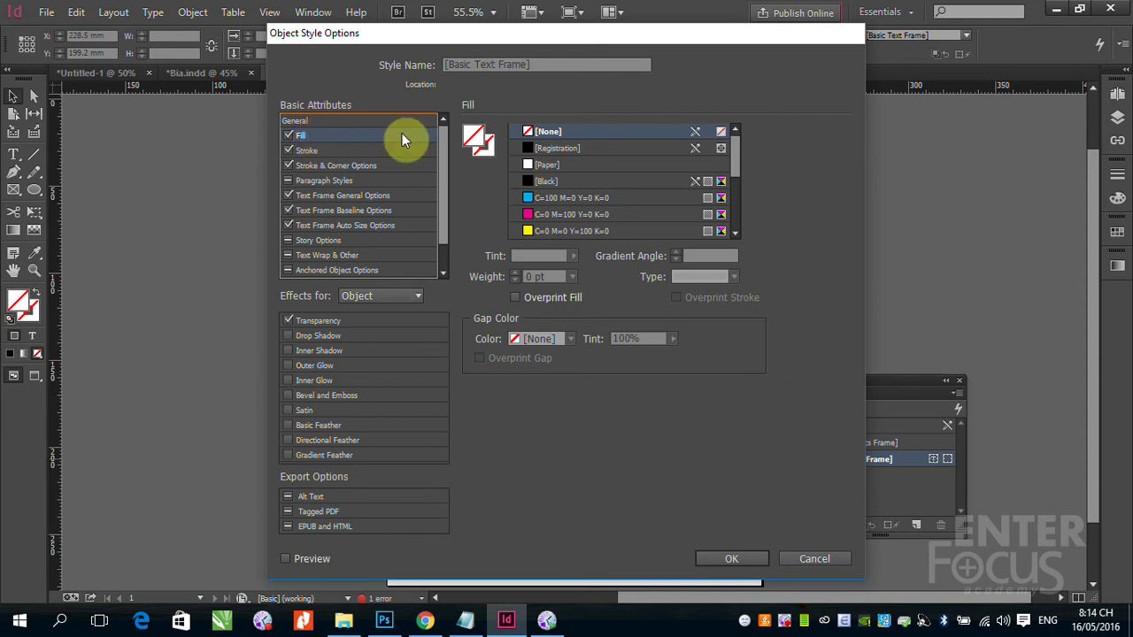
pyautogui.click(528, 133)
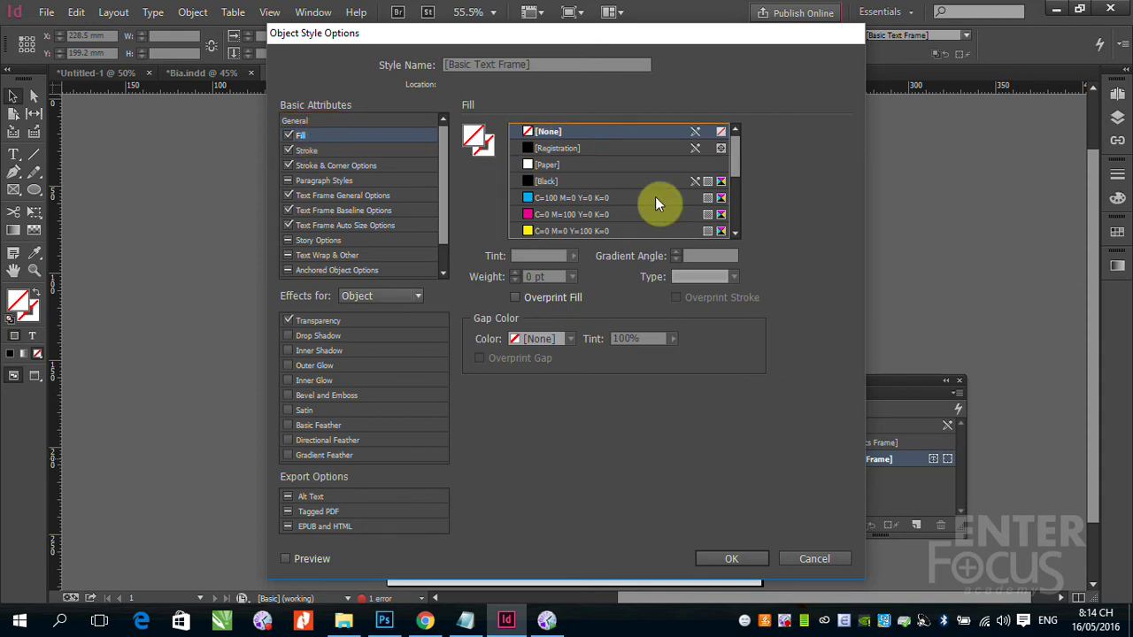
pyautogui.click(727, 559)
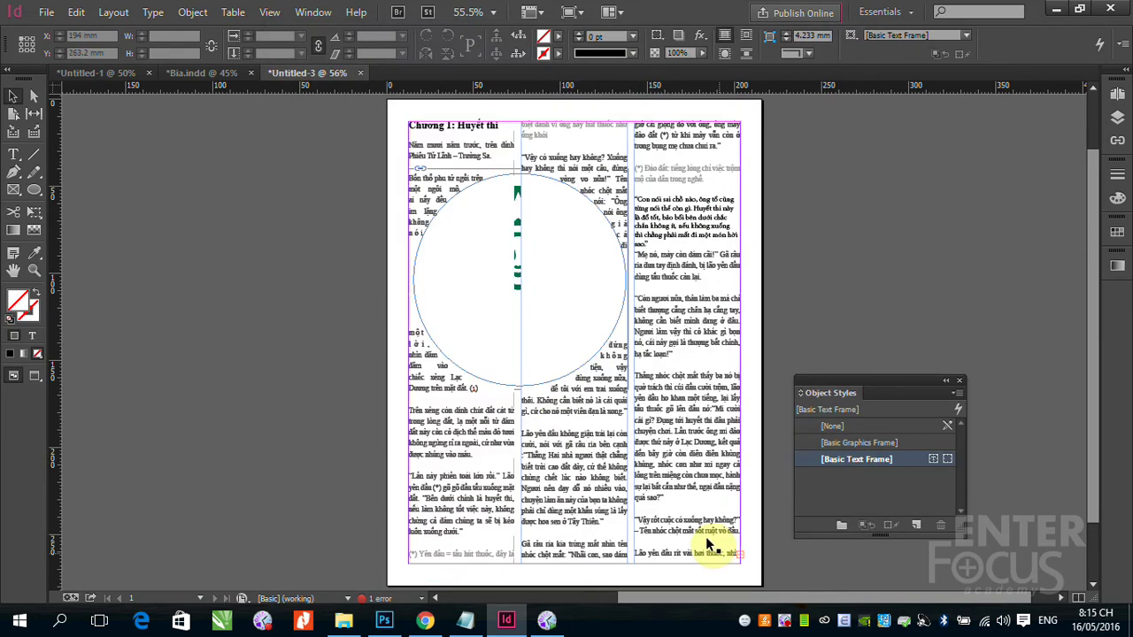
pyautogui.click(422, 355)
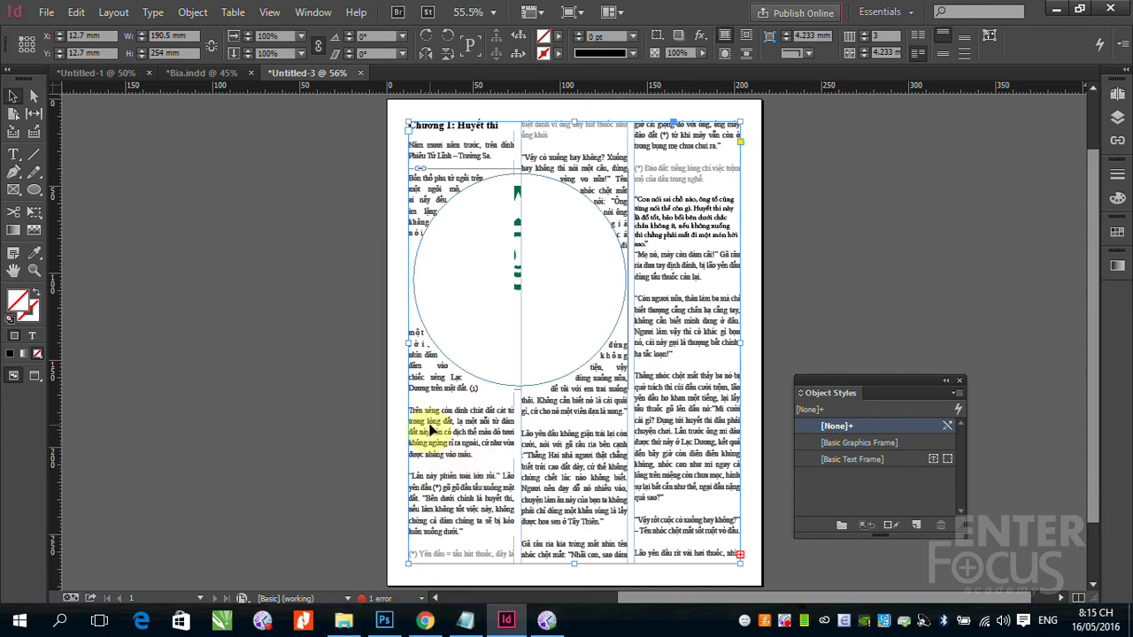
pyautogui.click(13, 154)
pyautogui.click(431, 414)
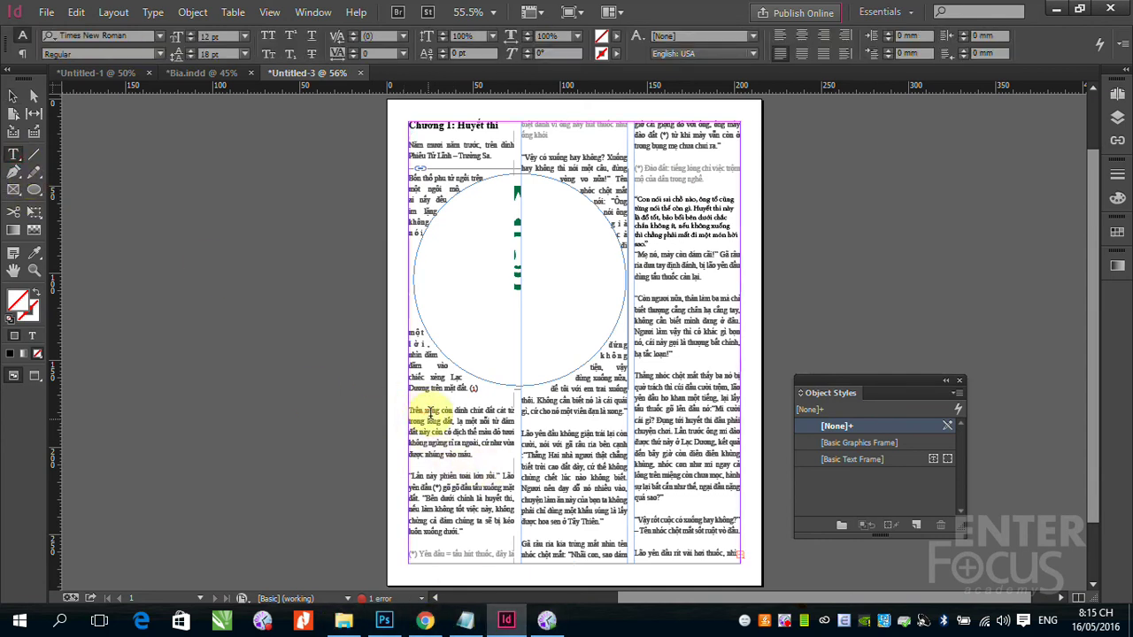
pyautogui.hotkey('ctrl', 'a')
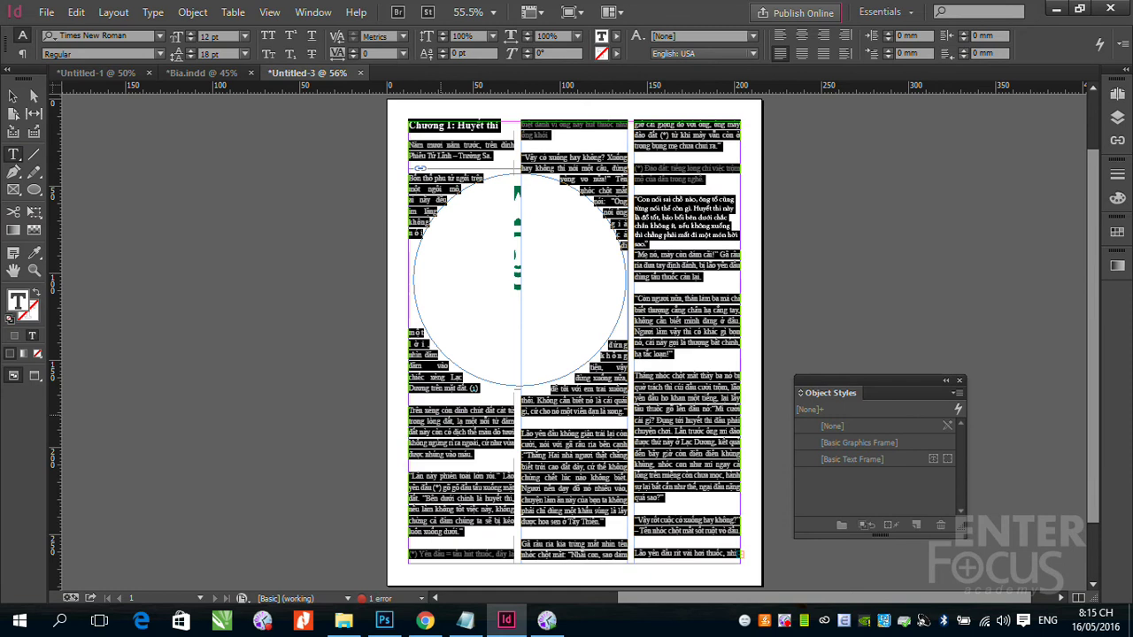
# Move the three-column text frame off the logo and delete it
pyautogui.click(14, 95)
pyautogui.click(138, 188)
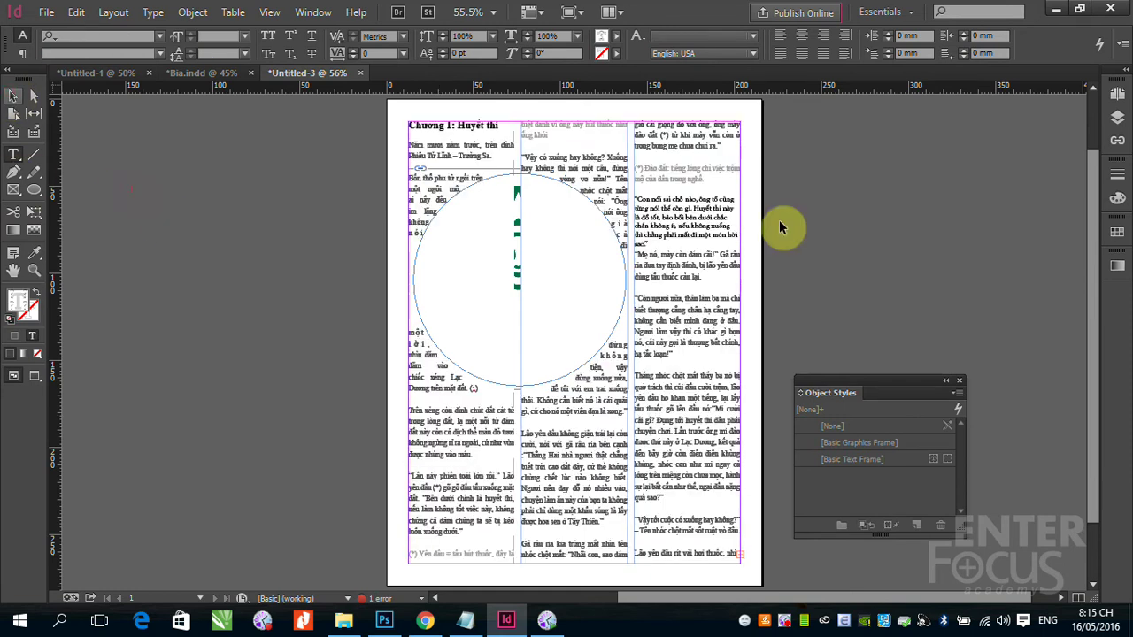
pyautogui.moveTo(671, 159); pyautogui.dragTo(995, 145)
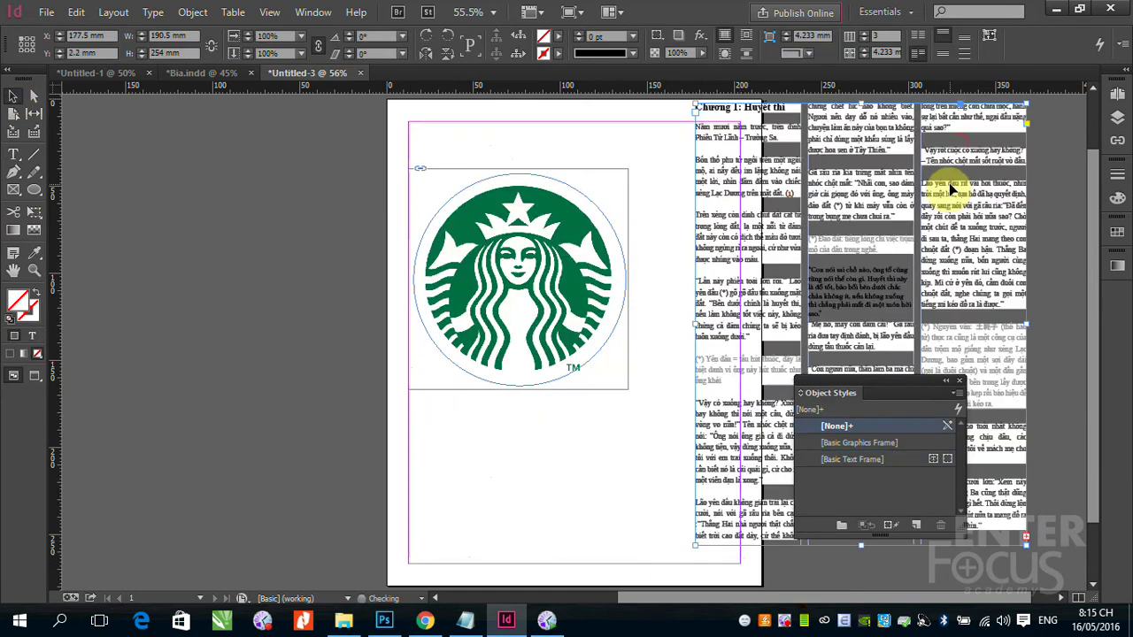
pyautogui.press('Delete')
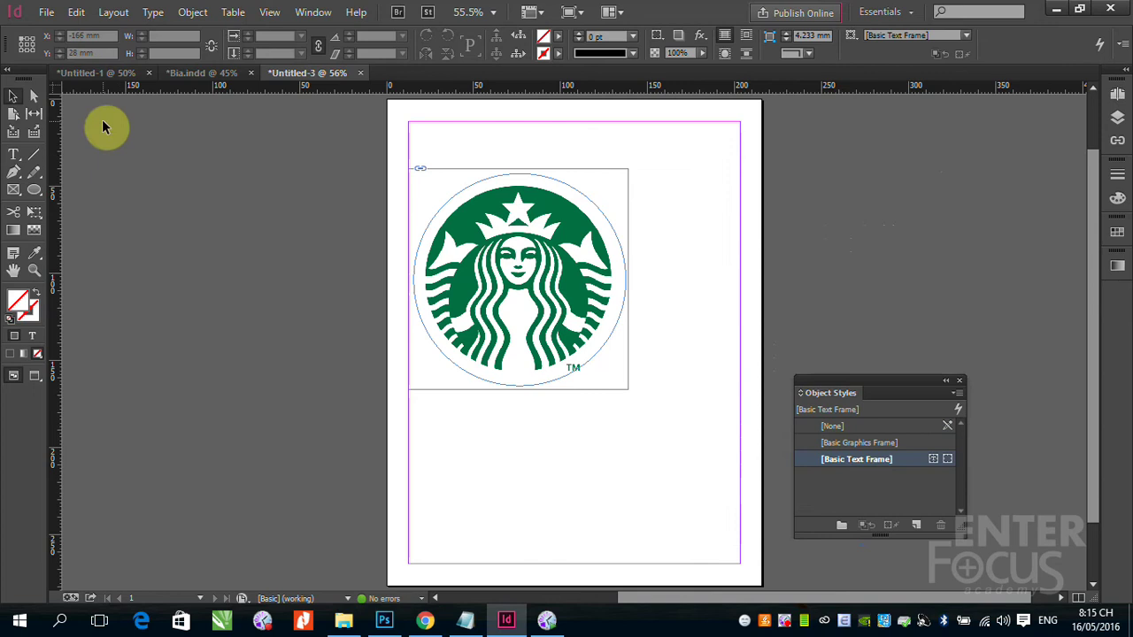
# Create a text frame spanning the page margins, paste the copied chapter into it, and select all its text
pyautogui.click(13, 154)
pyautogui.moveTo(409, 122); pyautogui.dragTo(741, 563)
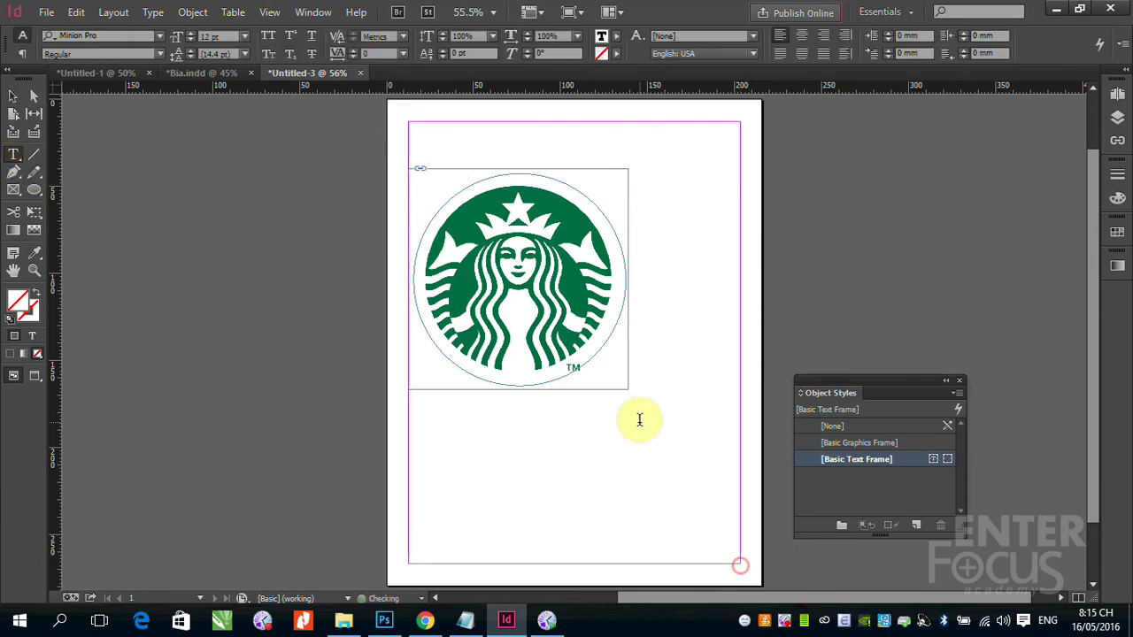
pyautogui.hotkey('ctrl', 'v')
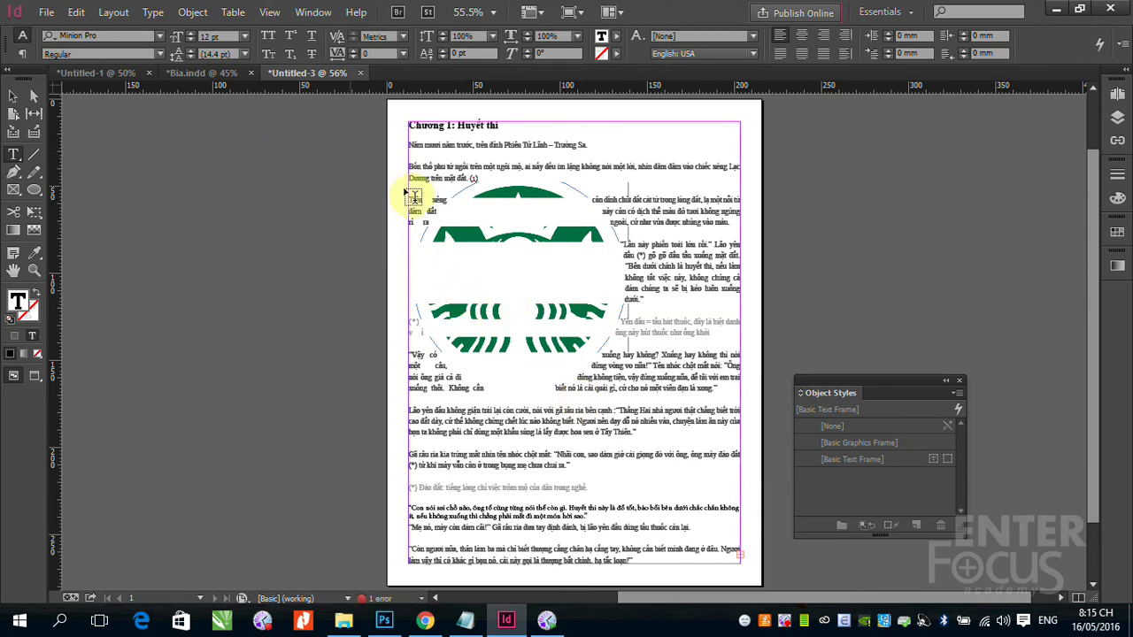
pyautogui.click(424, 168)
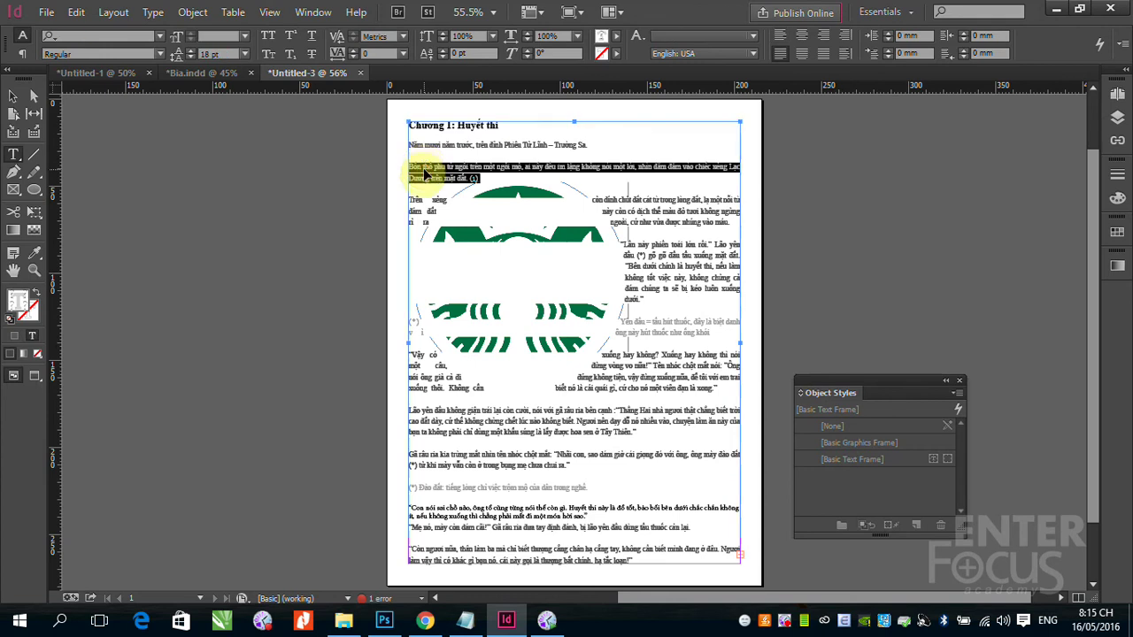
pyautogui.hotkey('ctrl', 'a')
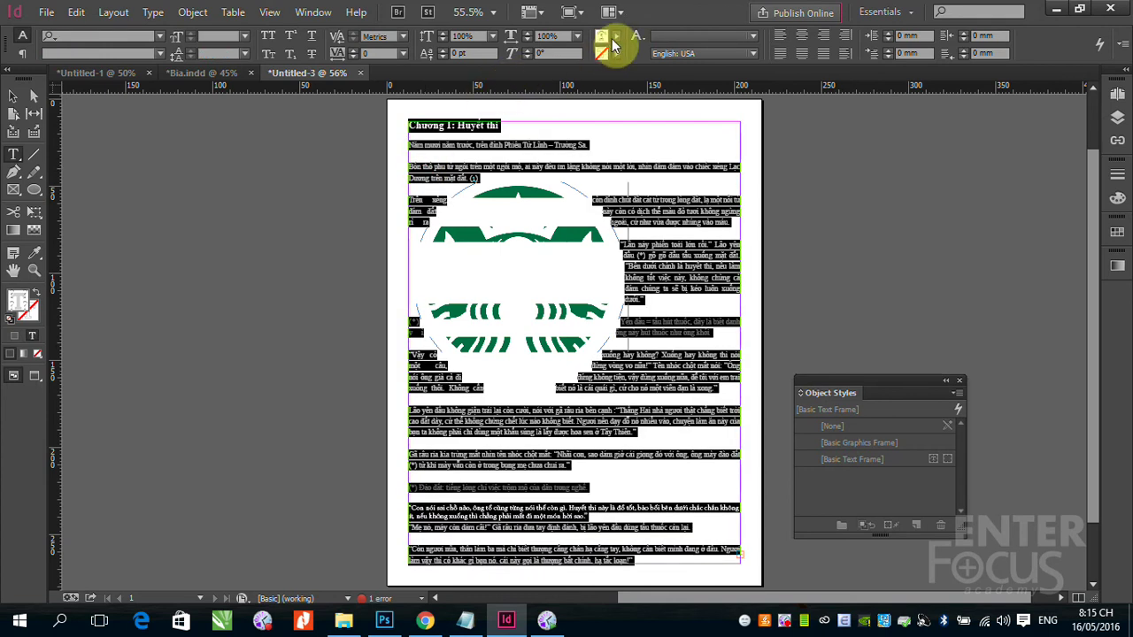
# Move the text frame off the logo to overlap the page's right edge, and relocate the Object Styles to the opposite side
pyautogui.click(14, 95)
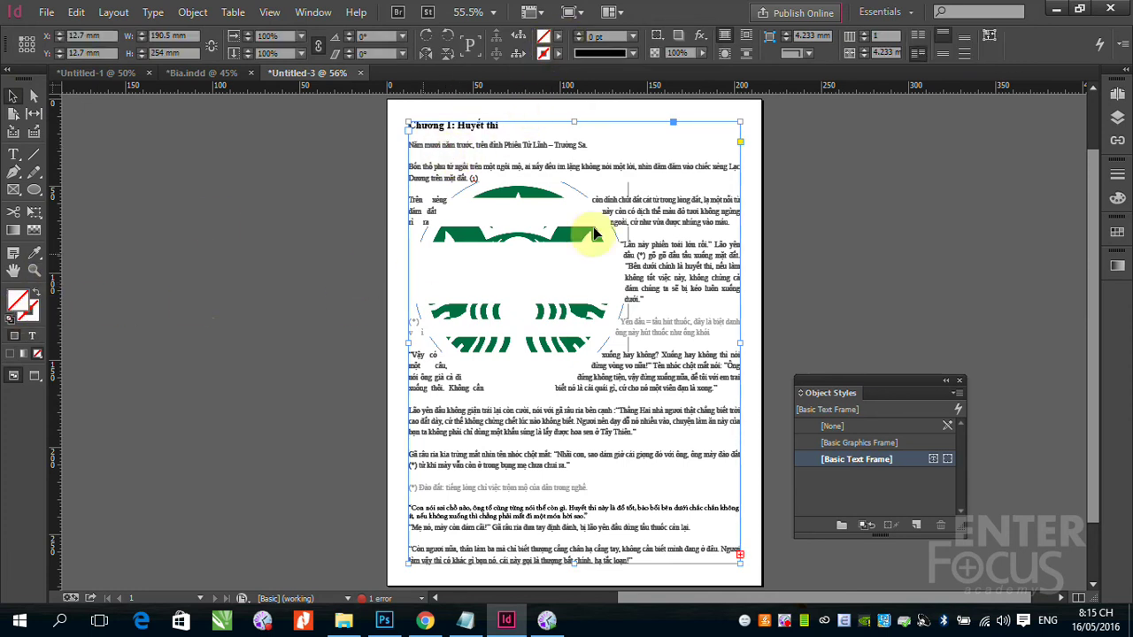
pyautogui.moveTo(670, 213); pyautogui.dragTo(298, 190)
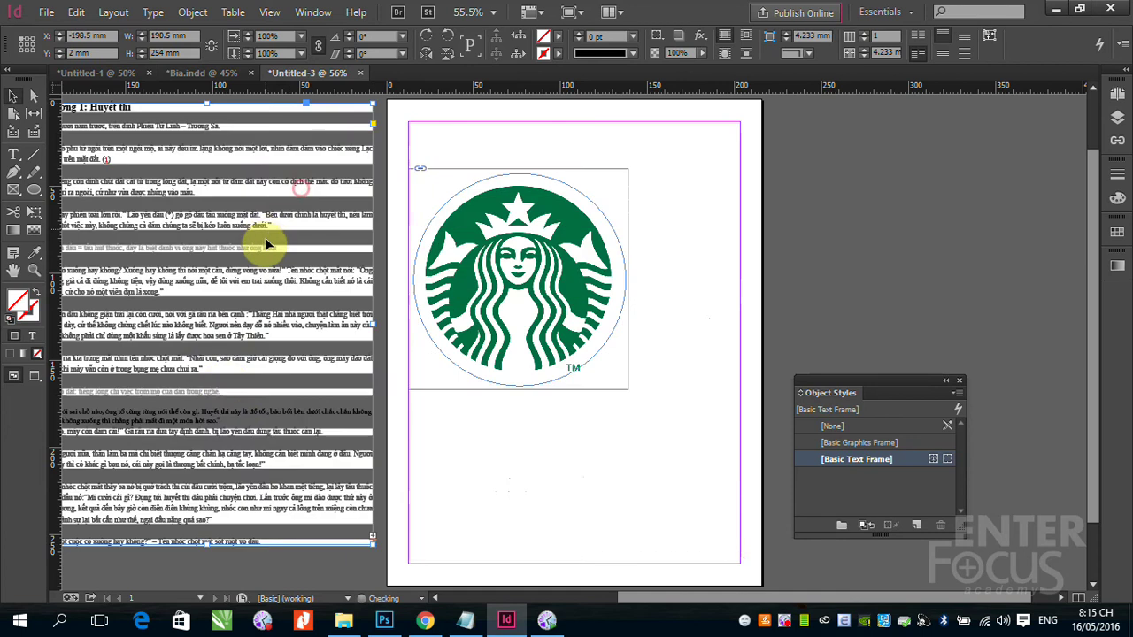
pyautogui.click(854, 287)
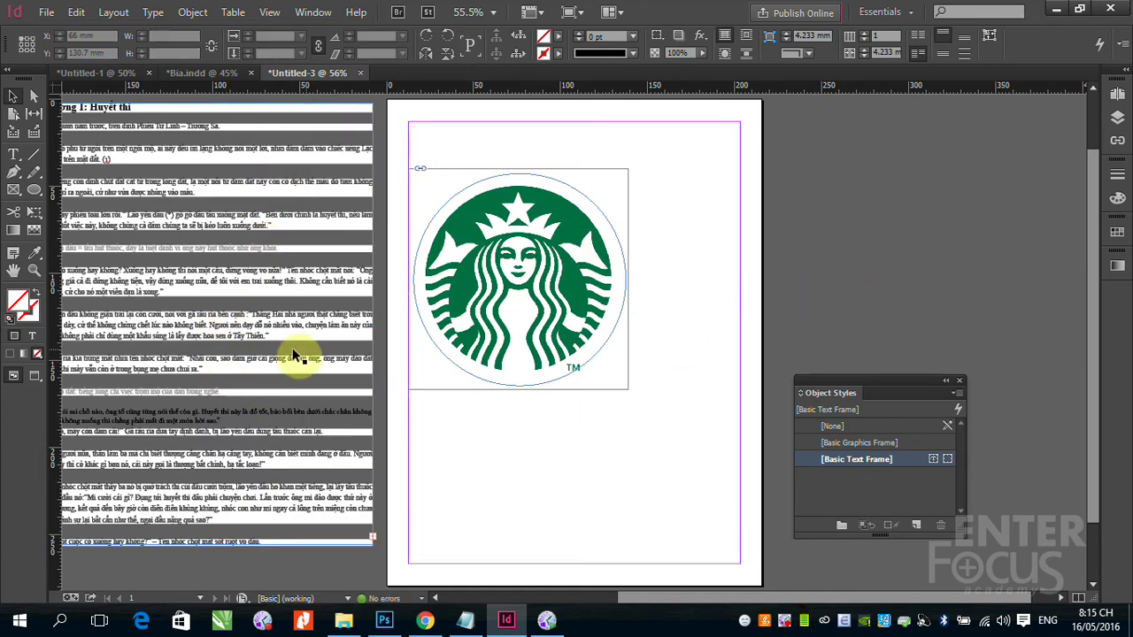
pyautogui.moveTo(168, 243); pyautogui.dragTo(824, 211)
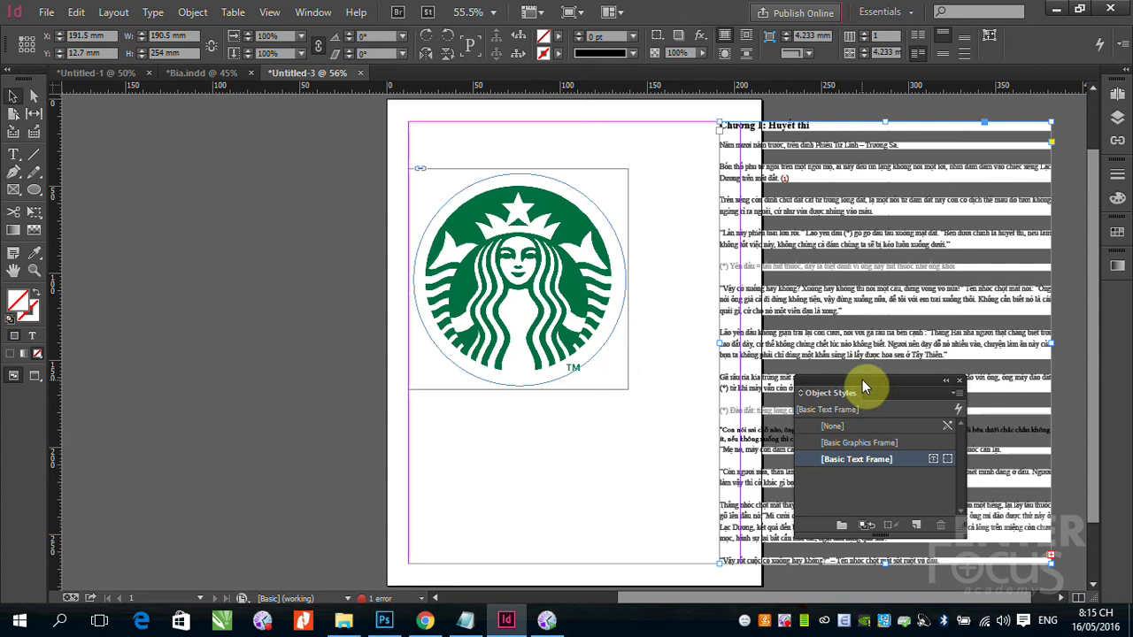
pyautogui.moveTo(862, 386); pyautogui.dragTo(179, 307)
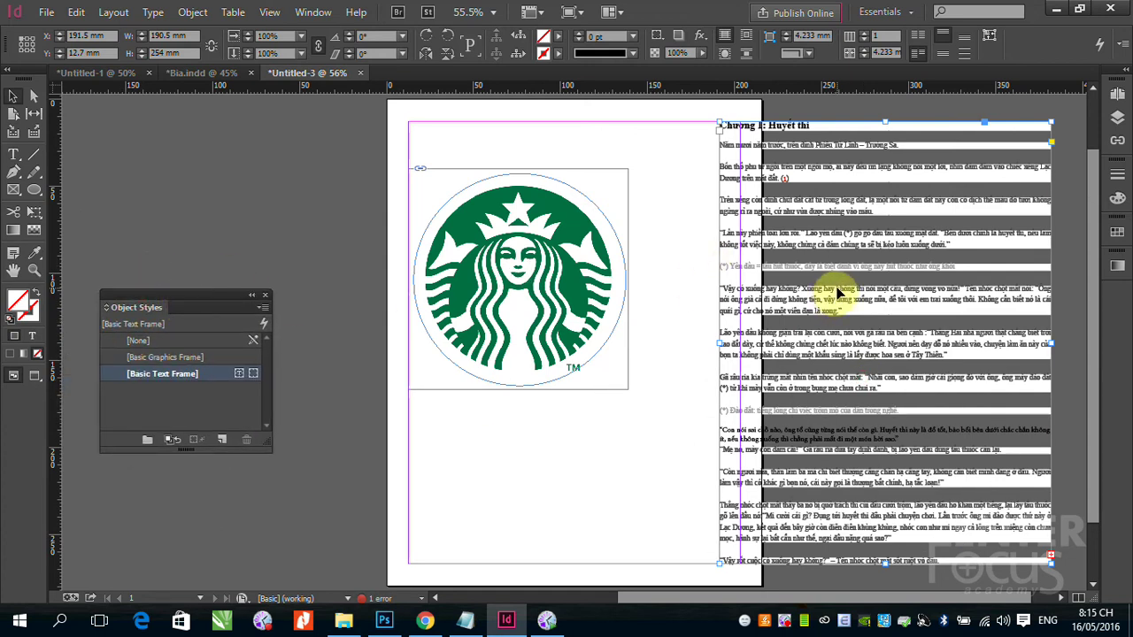
pyautogui.rightClick(785, 620)
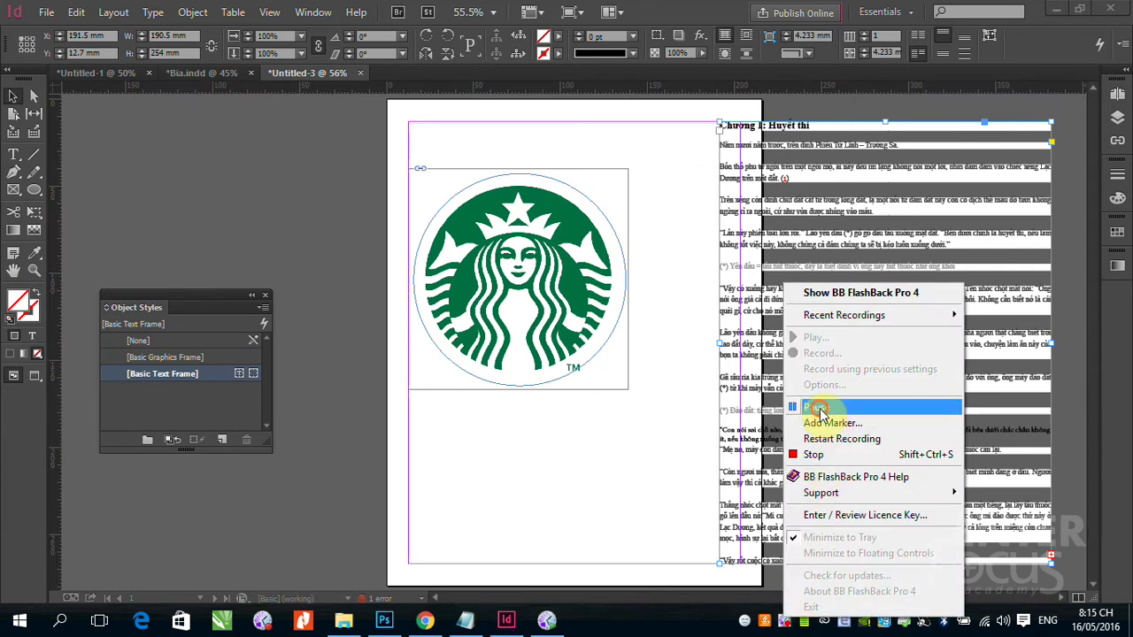
pyautogui.click(816, 407)
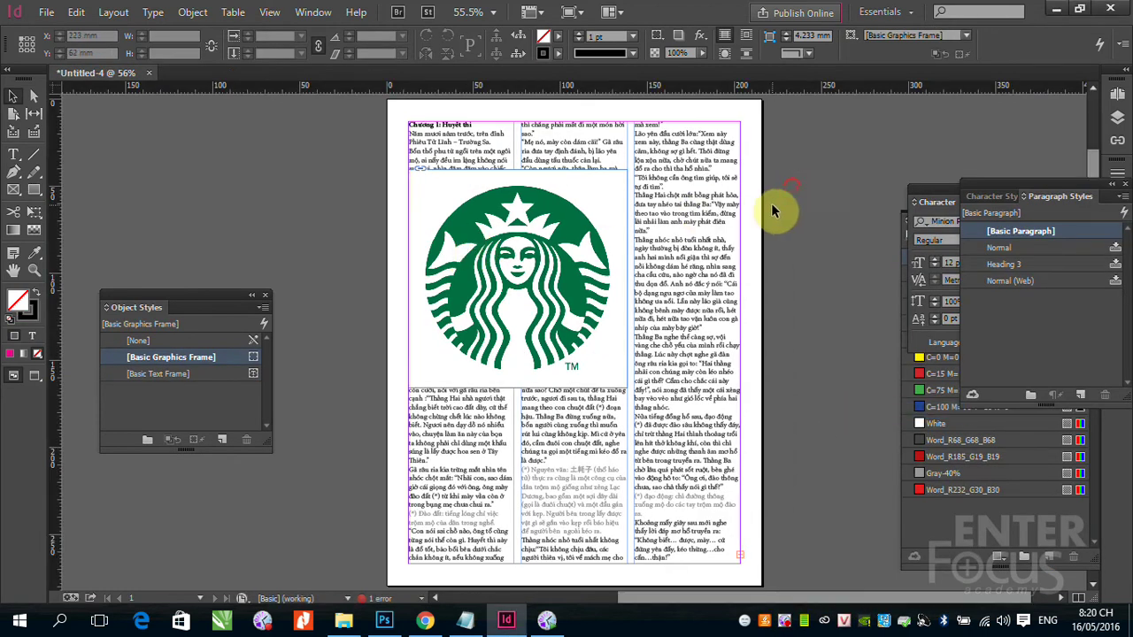
# Send the logo image behind the three-column text
pyautogui.click(445, 193)
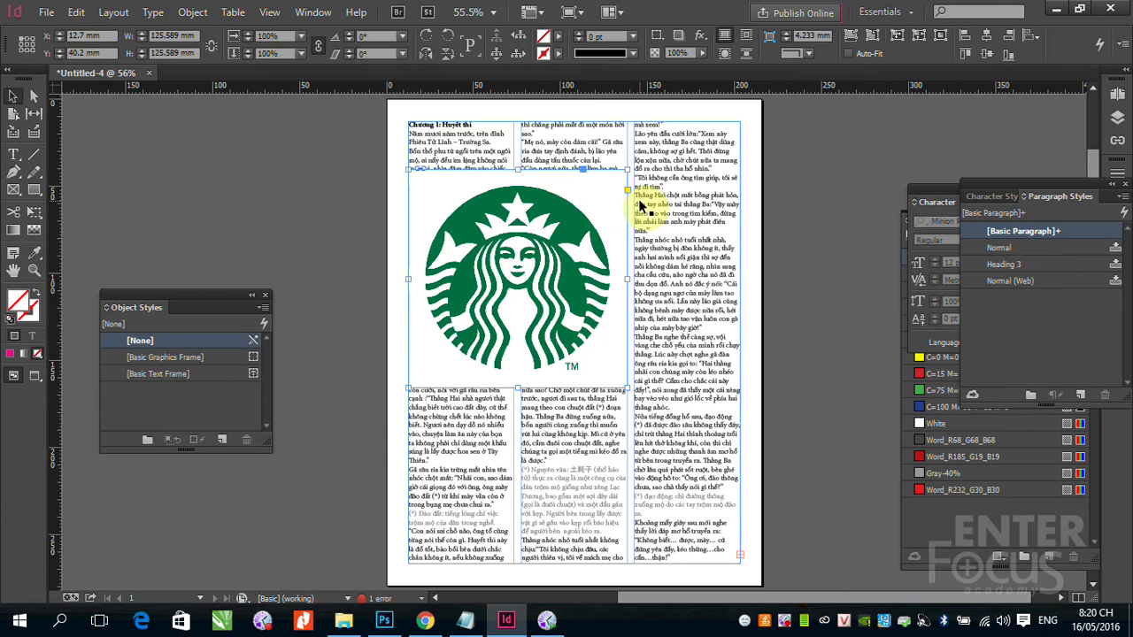
pyautogui.hotkey('ctrl', 'shift', '[')
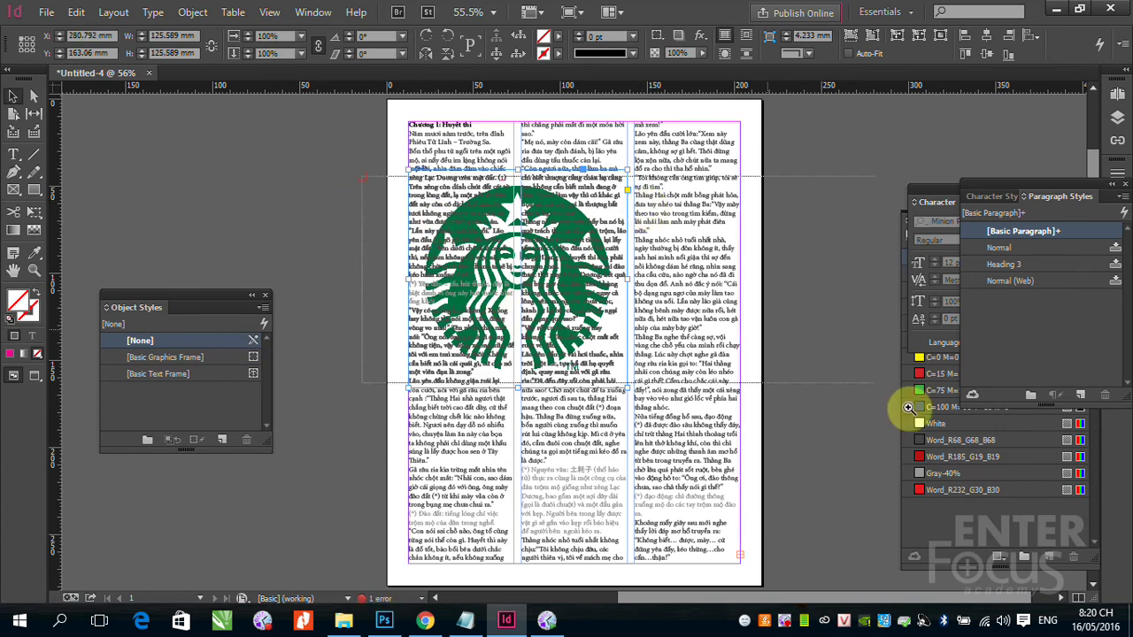
pyautogui.scroll(3, 647, 327)
pyautogui.moveTo(329, 254); pyautogui.dragTo(457, 193)
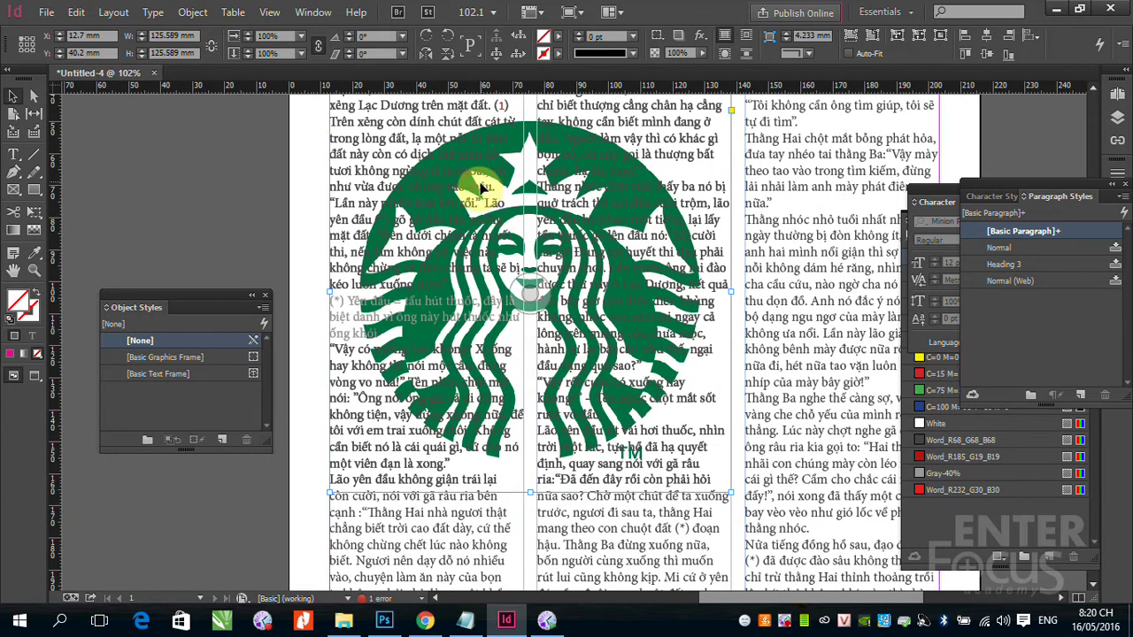
# Draw a circle about 114 mm in diameter around the round logo with the Ellipse tool
pyautogui.click(34, 191)
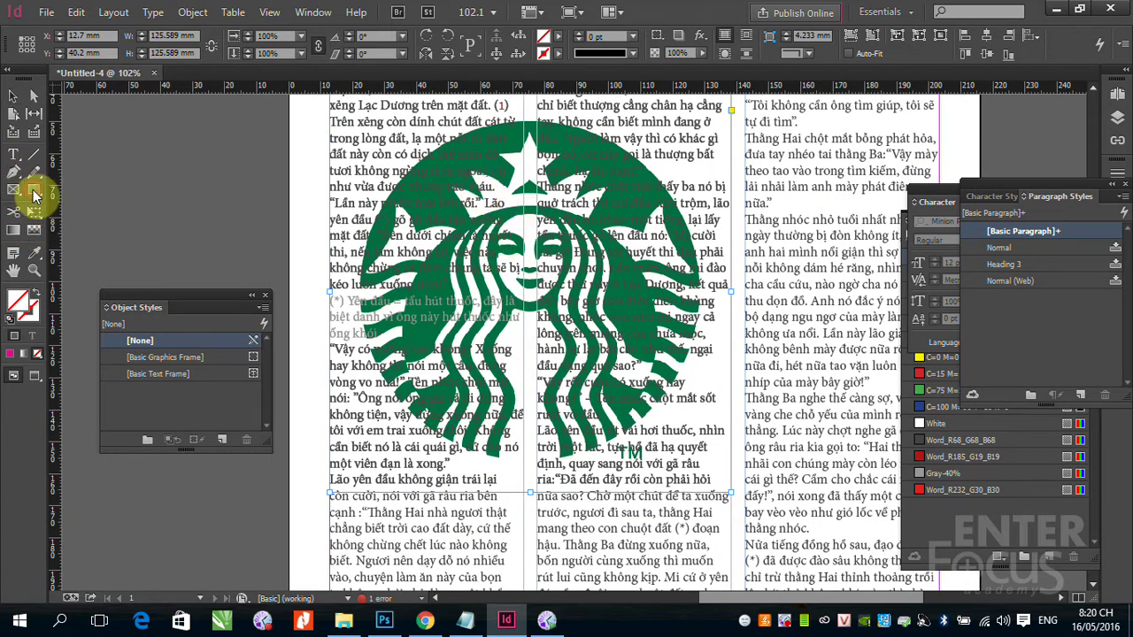
pyautogui.moveTo(33, 191); pyautogui.dragTo(89, 208)
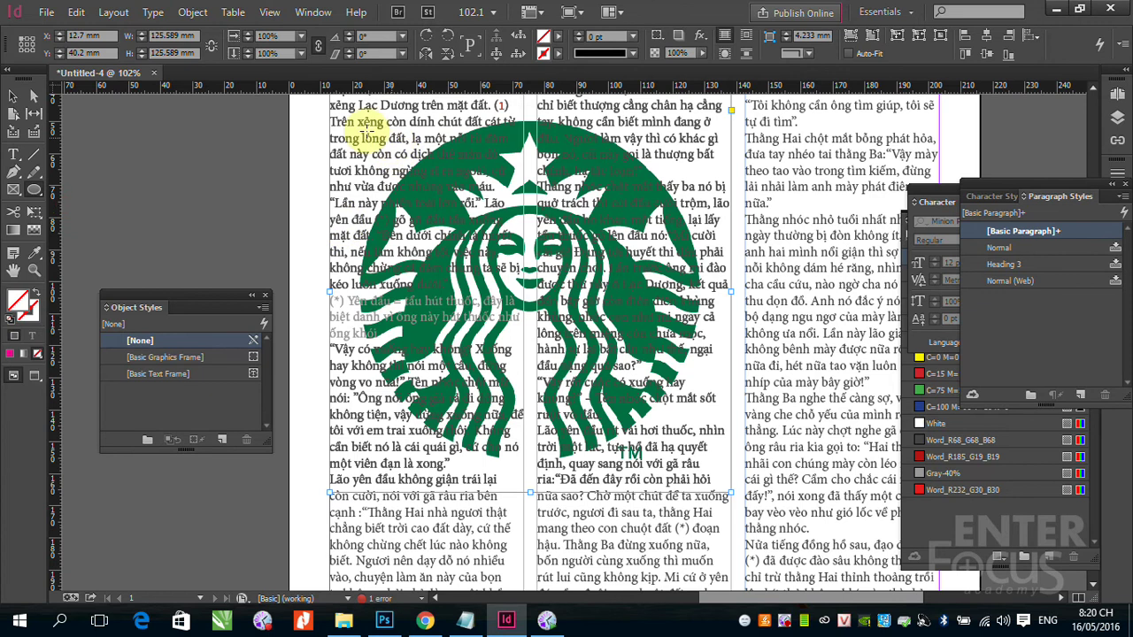
pyautogui.moveTo(363, 129)
pyautogui.mouseDown()
pyautogui.moveTo(738, 505)
pyautogui.moveTo(703, 499)
pyautogui.moveTo(686, 478)
pyautogui.moveTo(722, 488)
pyautogui.moveTo(714, 475)
pyautogui.mouseUp()
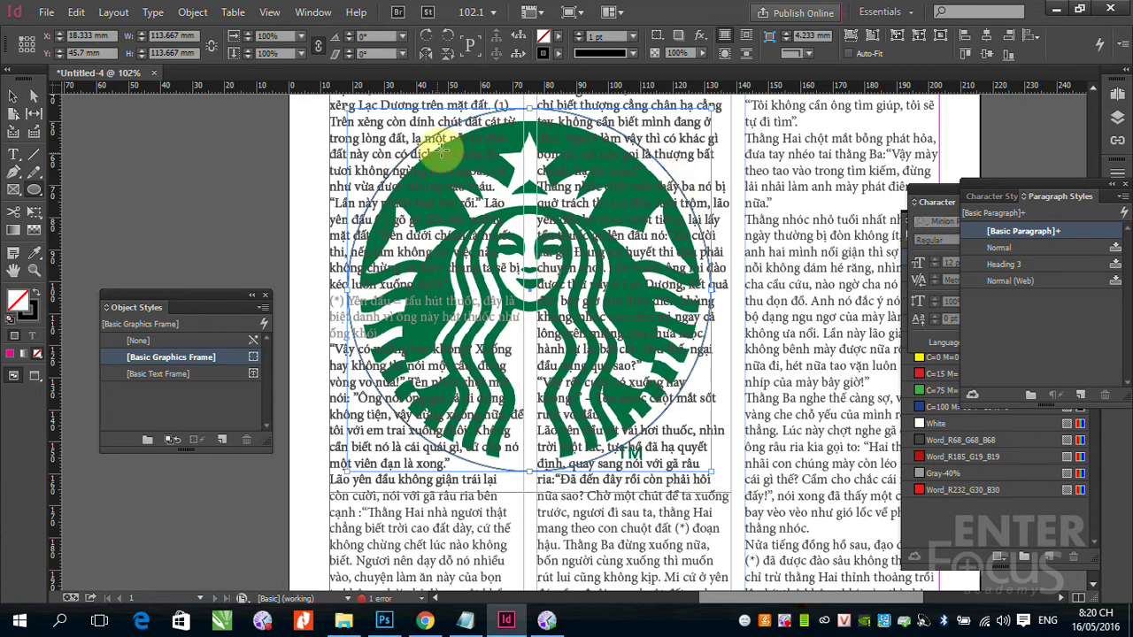
# Wrap the column text around the shape of the circle, and deselect it
pyautogui.click(13, 95)
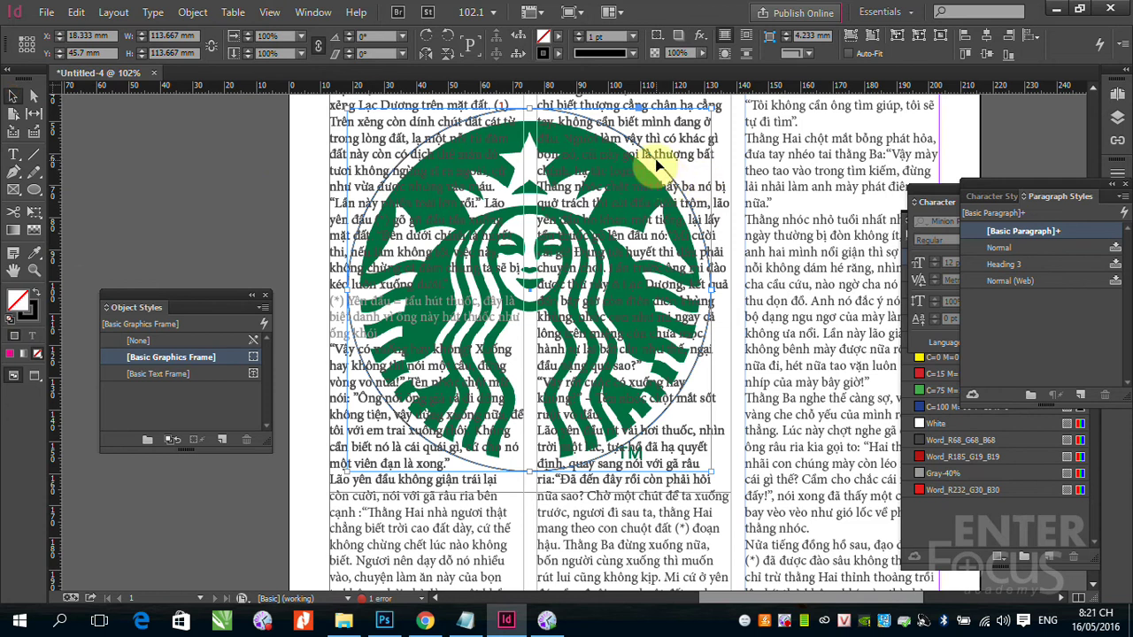
pyautogui.click(726, 55)
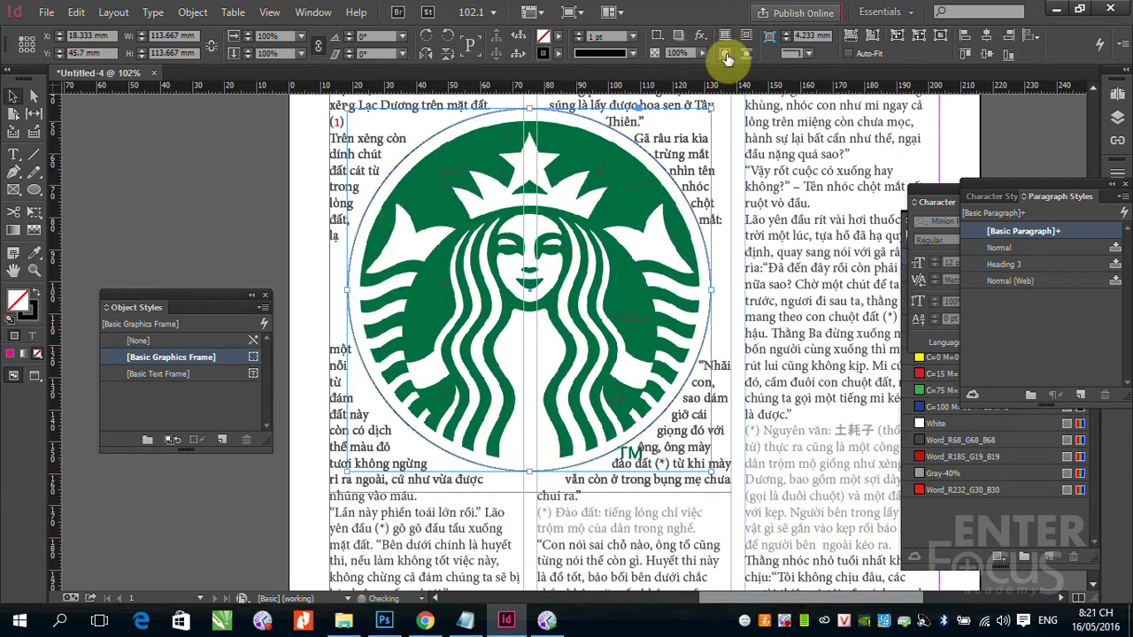
pyautogui.click(204, 187)
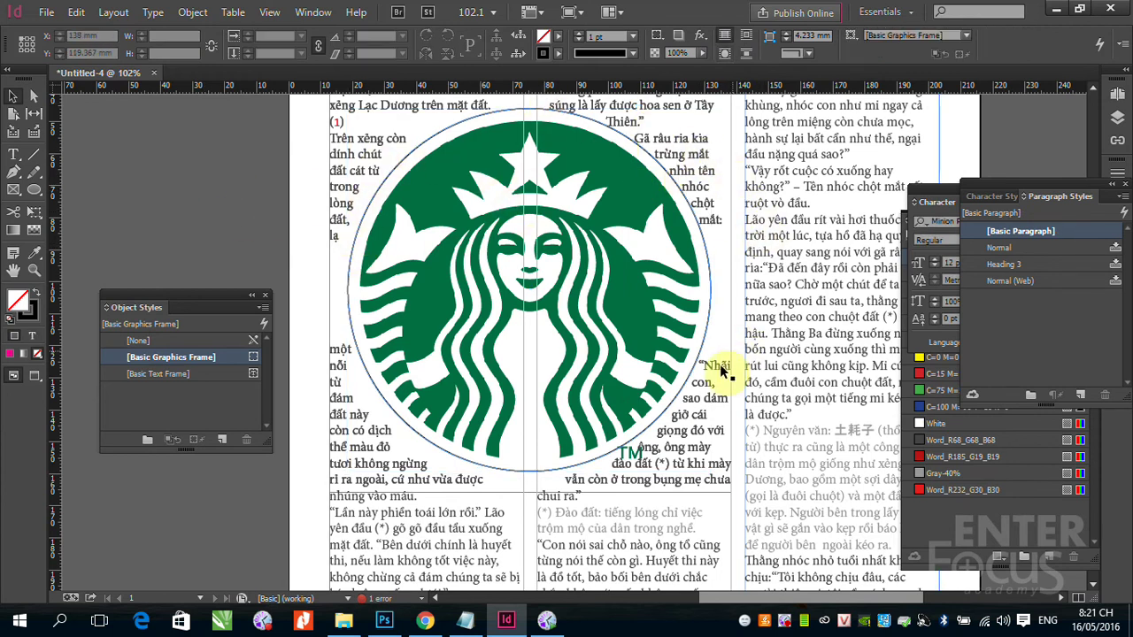
# Remove the circle's outline by setting its stroke to None at 0 pt, and deselect it
pyautogui.click(708, 262)
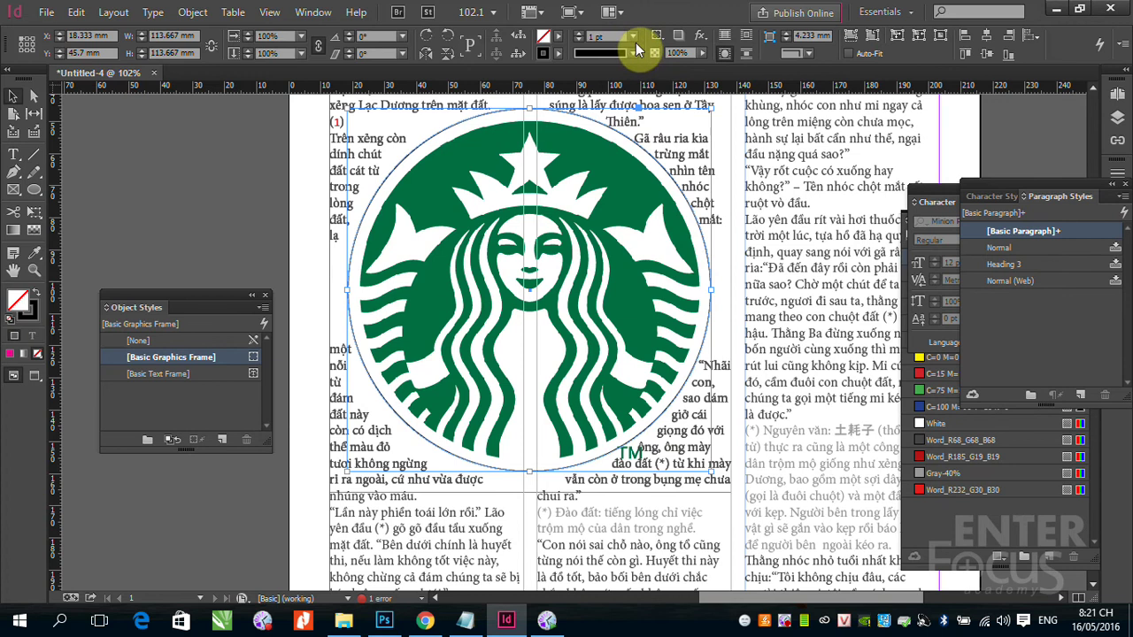
pyautogui.click(636, 42)
pyautogui.click(621, 53)
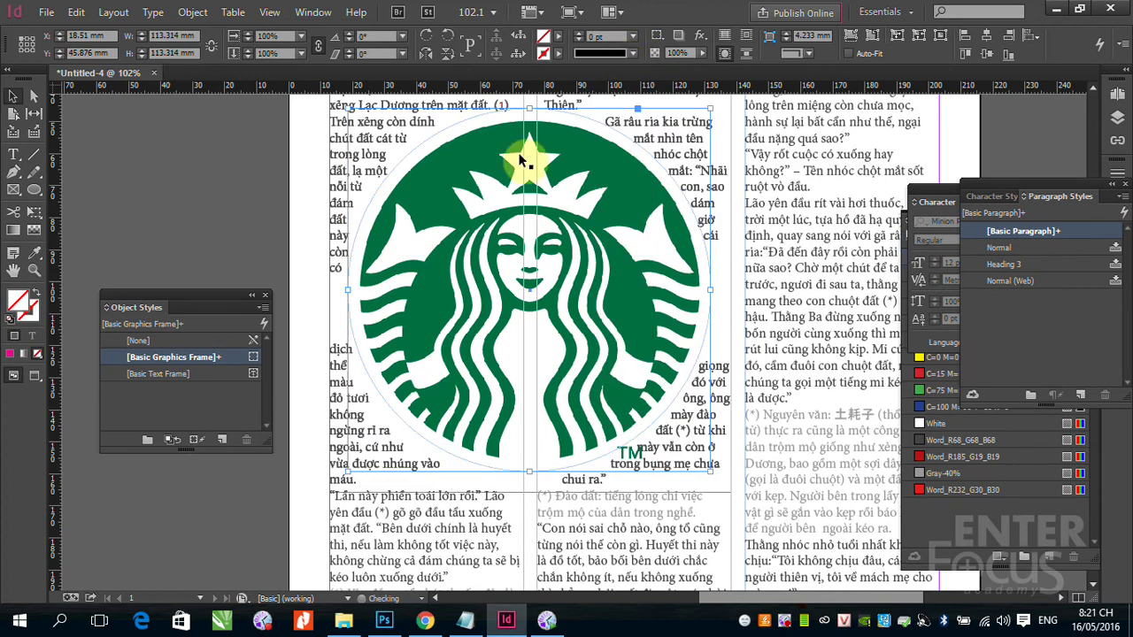
pyautogui.click(182, 157)
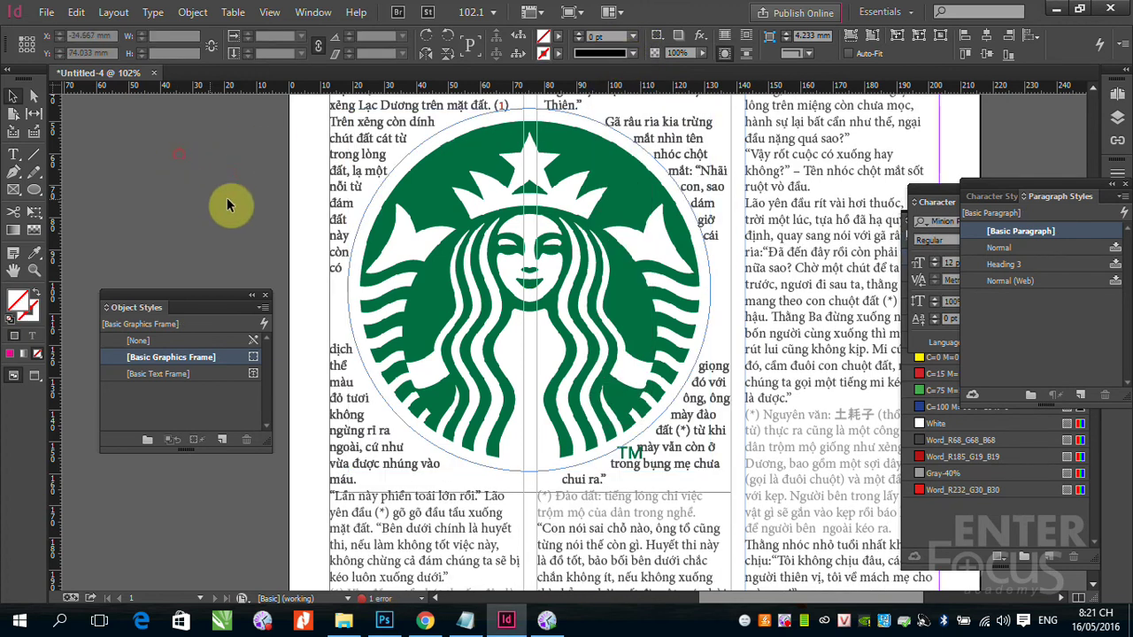
# Switch the screen mode to Preview and show the layout at 50% magnification
pyautogui.click(270, 12)
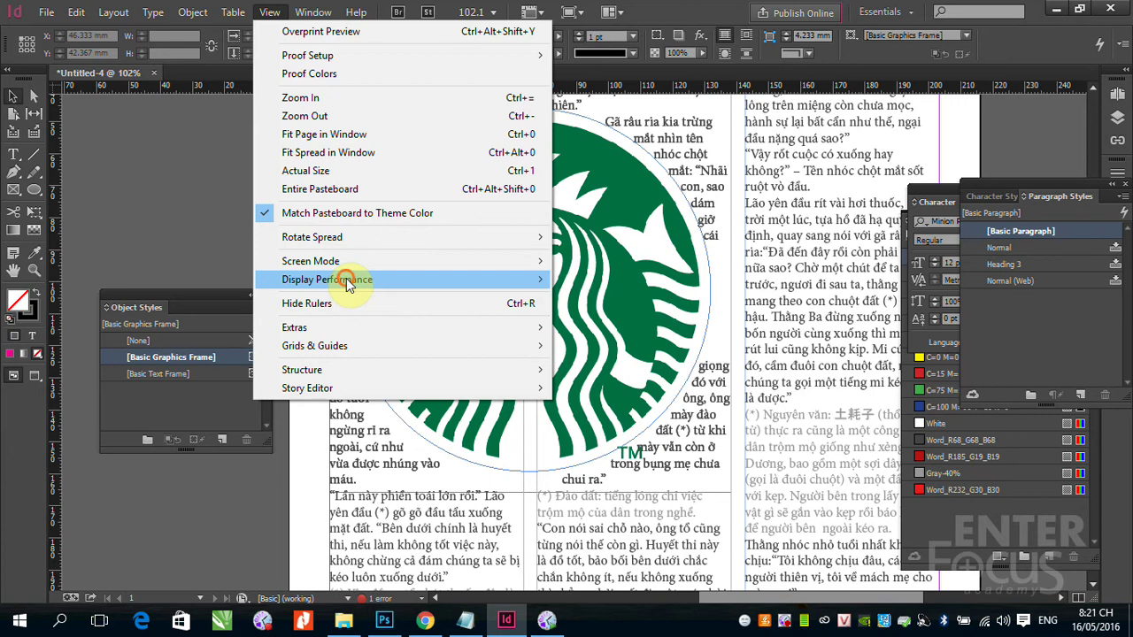
pyautogui.moveTo(467, 261)
pyautogui.click(593, 280)
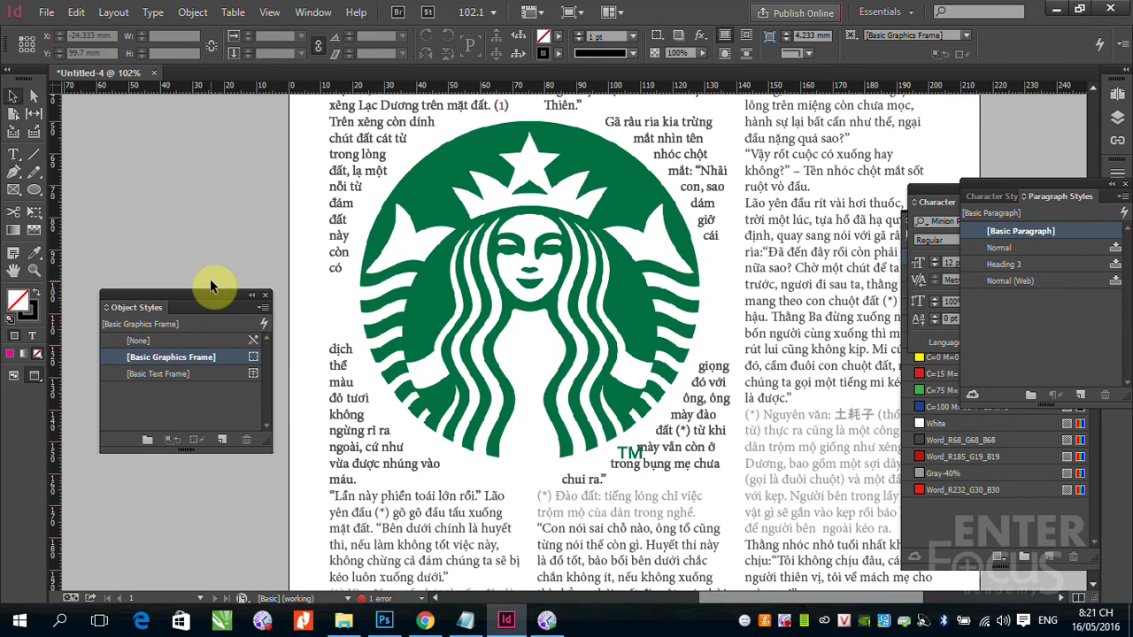
pyautogui.hotkey('ctrl', '-')
pyautogui.hotkey('ctrl', '-')
pyautogui.hotkey('ctrl', '-')
pyautogui.hotkey('ctrl', '-')
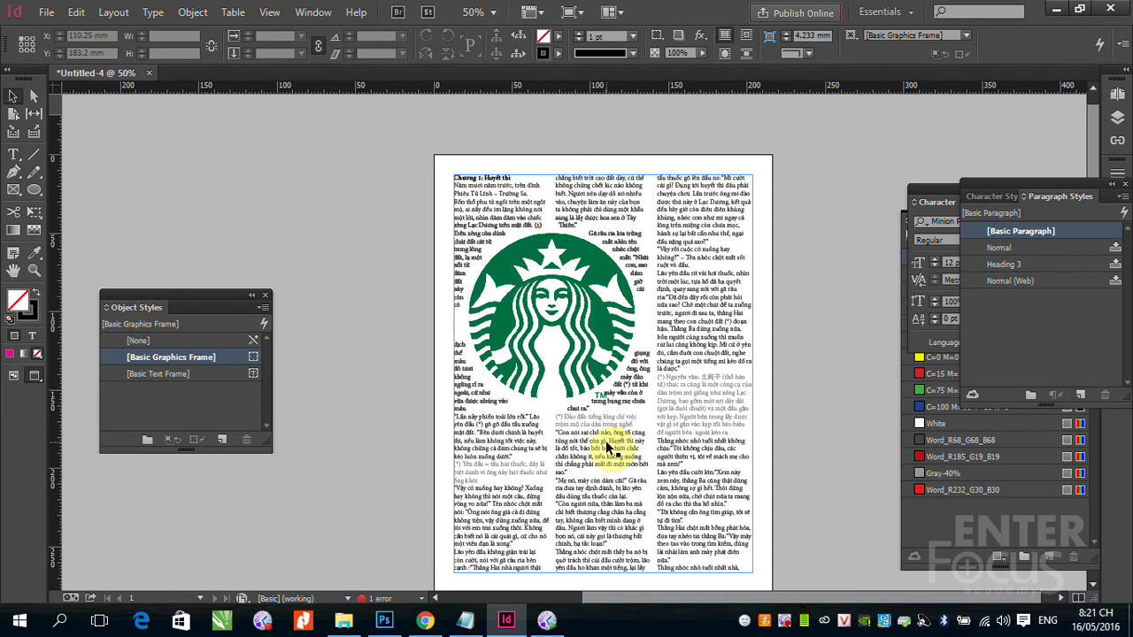
# Move the invisible wrap circle from the logo onto the pasteboard, and return it over the logo
pyautogui.click(491, 252)
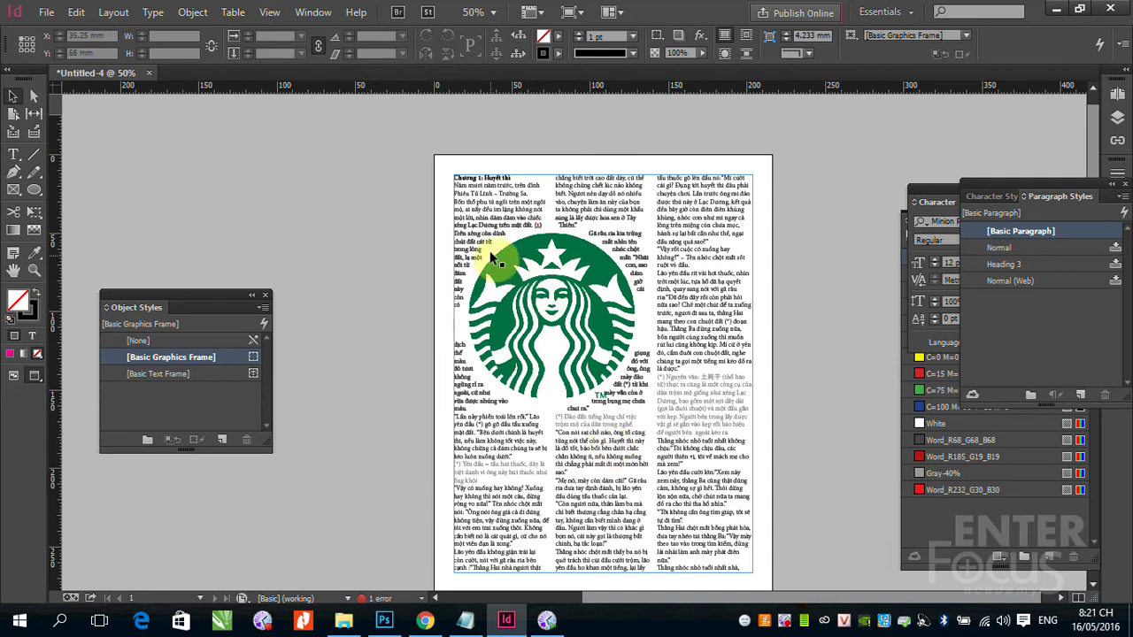
pyautogui.moveTo(493, 254); pyautogui.dragTo(255, 188)
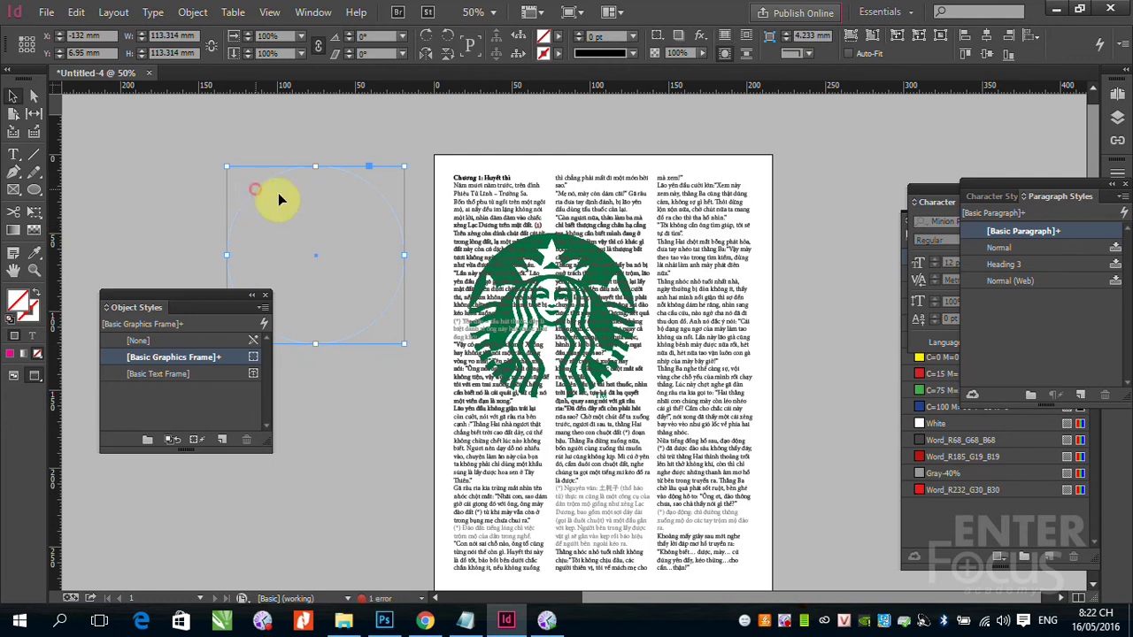
pyautogui.moveTo(278, 195); pyautogui.dragTo(488, 259)
pyautogui.click(832, 372)
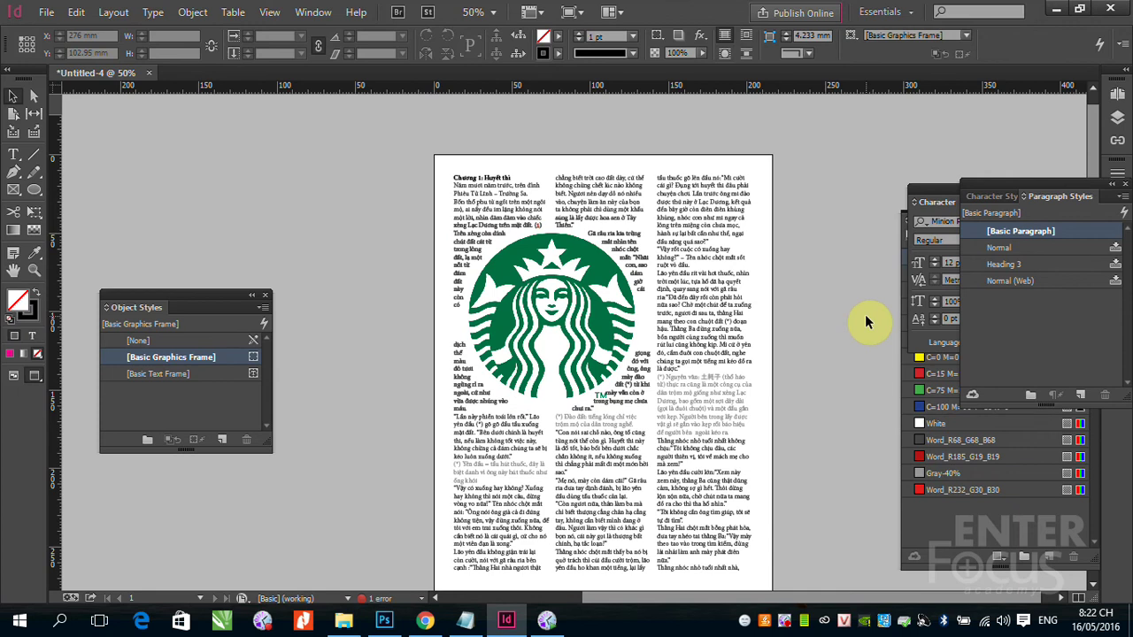
# Move the wrap circle and the three-column text frame aside, and remove the circle and the logo
pyautogui.click(496, 315)
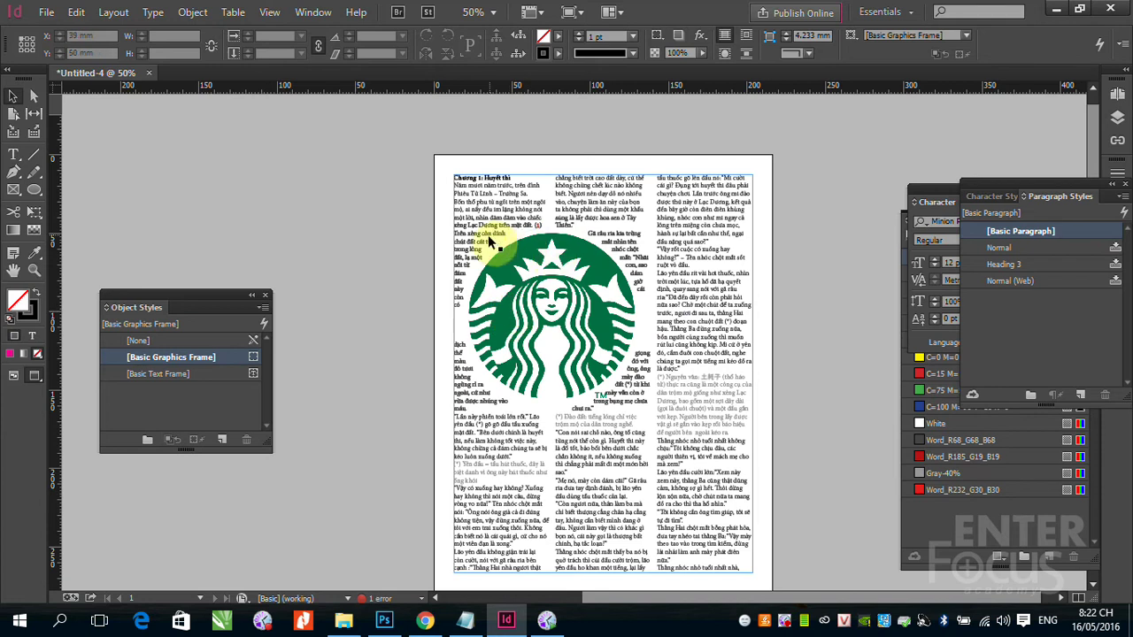
pyautogui.moveTo(501, 247); pyautogui.dragTo(251, 172)
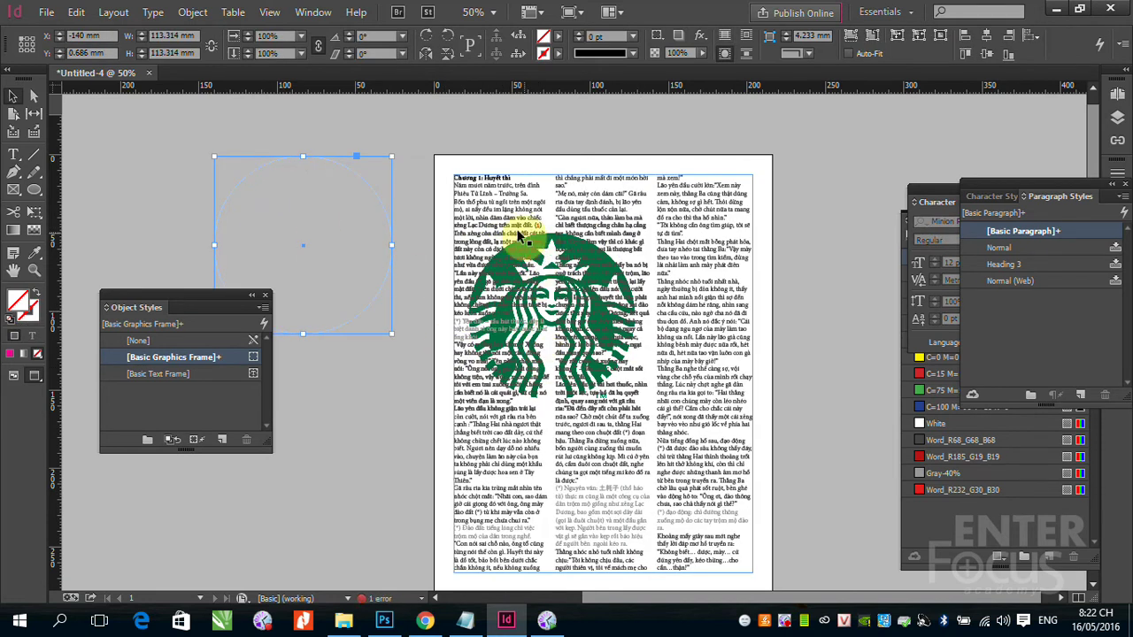
pyautogui.click(749, 228)
pyautogui.click(498, 299)
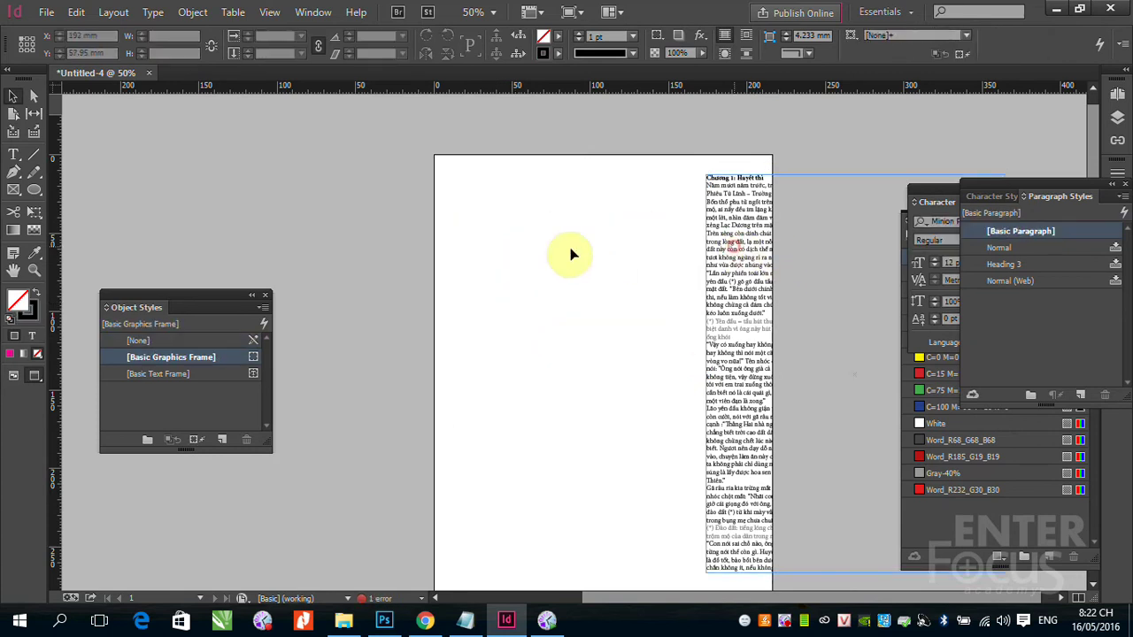
# Return the three-column text frame to the page at X 17.25 mm, Y 16 mm
pyautogui.moveTo(490, 243); pyautogui.dragTo(491, 254)
pyautogui.click(493, 259)
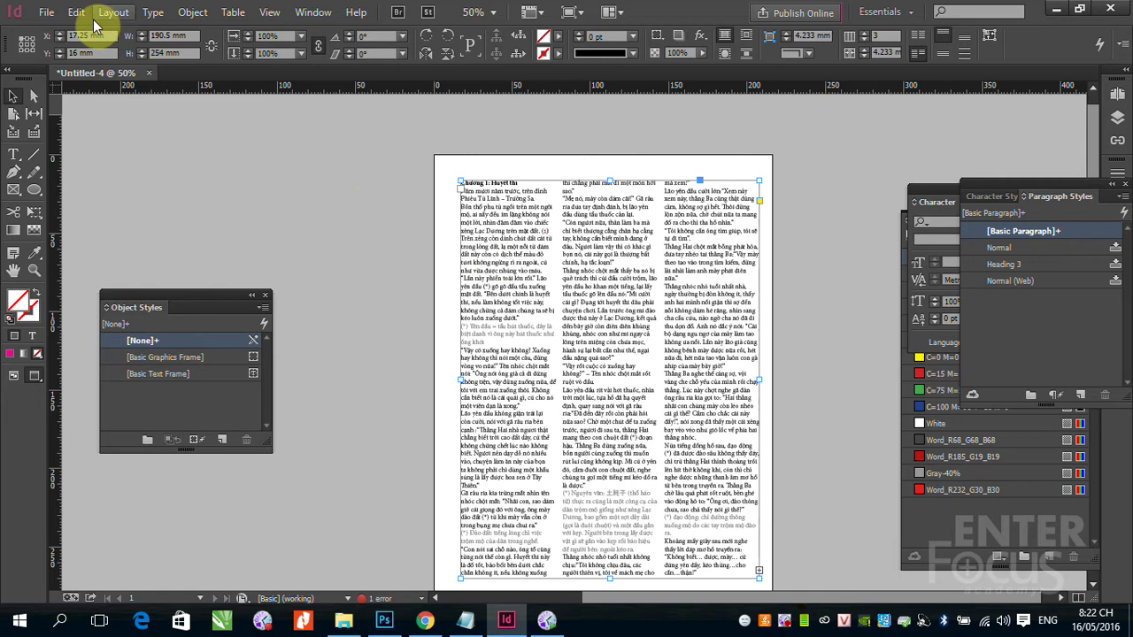
# Try pasting the clipboard content with nothing selected, and delete what was pasted
pyautogui.click(257, 182)
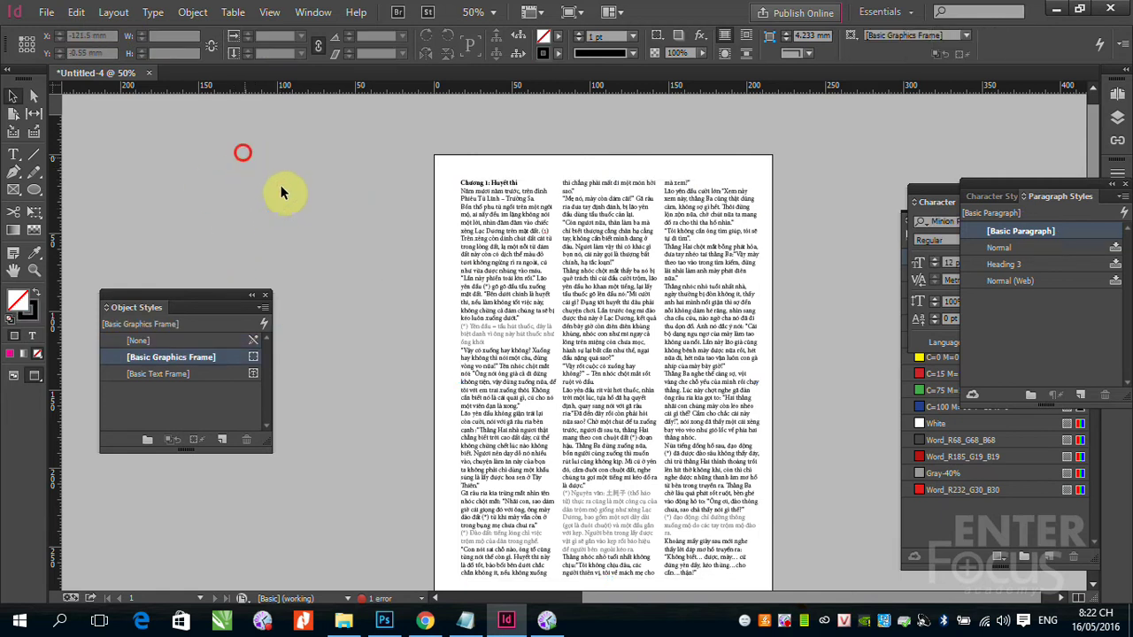
pyautogui.hotkey('ctrl', 'v')
pyautogui.press('Delete')
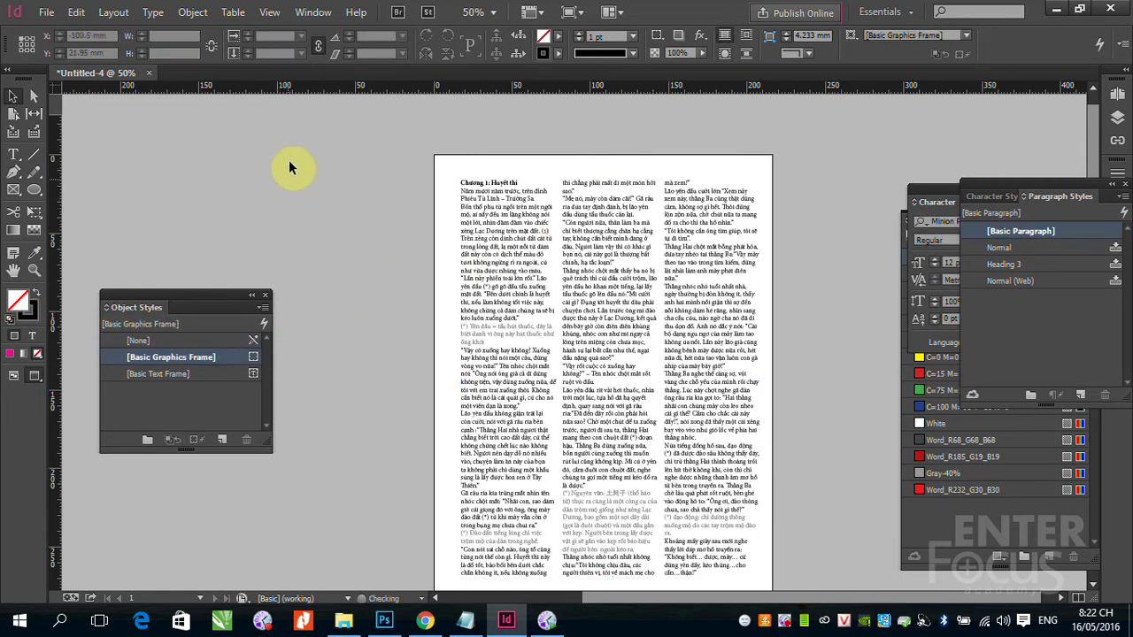
# Place the dragon_ball kid goku PNG image over the text columns, in a frame about 123 mm wide and 137 mm high
pyautogui.click(93, 246)
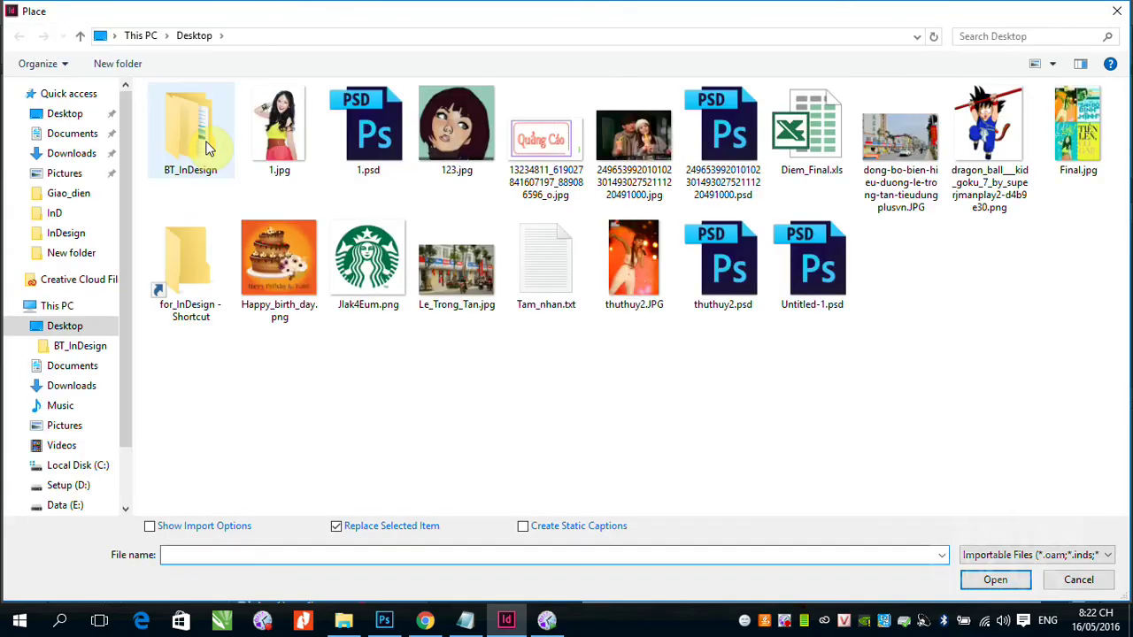
pyautogui.click(989, 142)
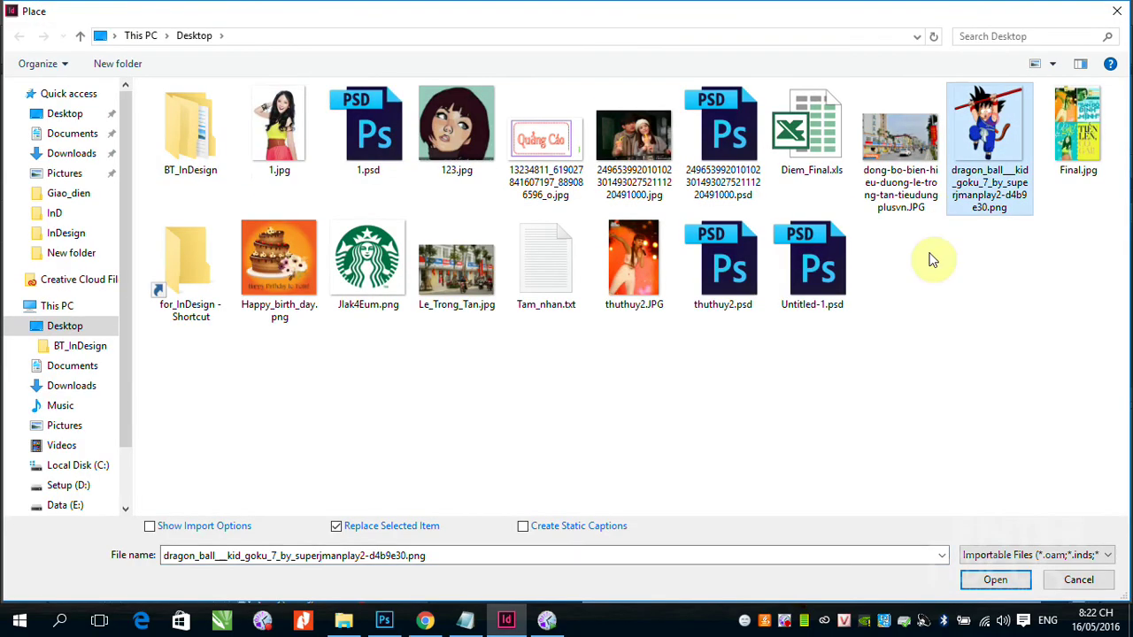
pyautogui.click(995, 580)
pyautogui.click(461, 239)
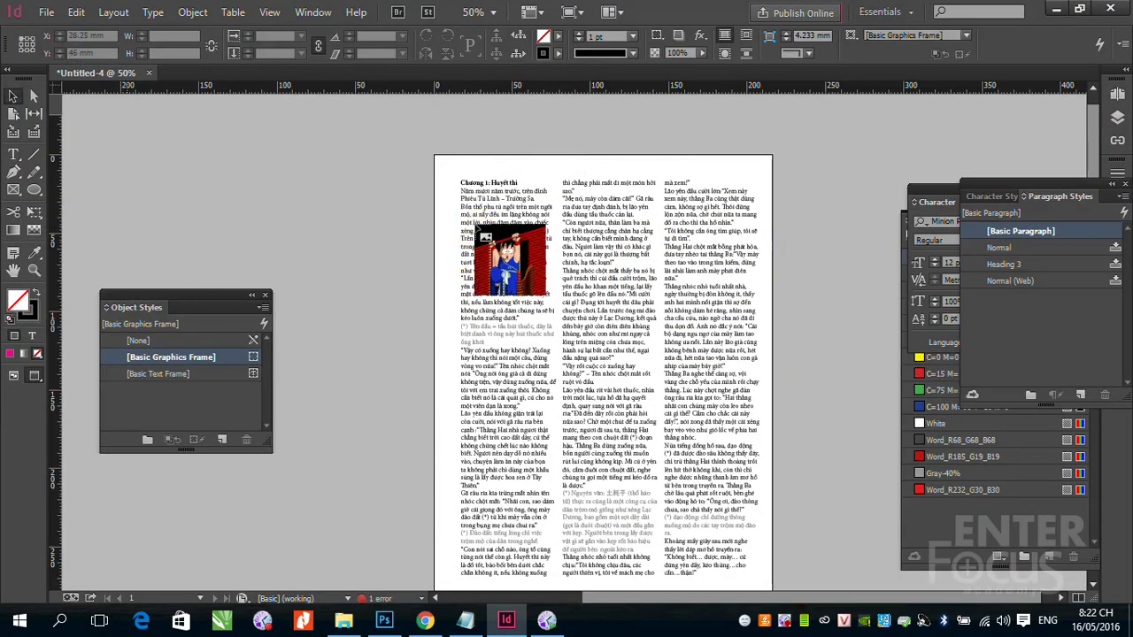
pyautogui.moveTo(461, 237); pyautogui.dragTo(658, 456)
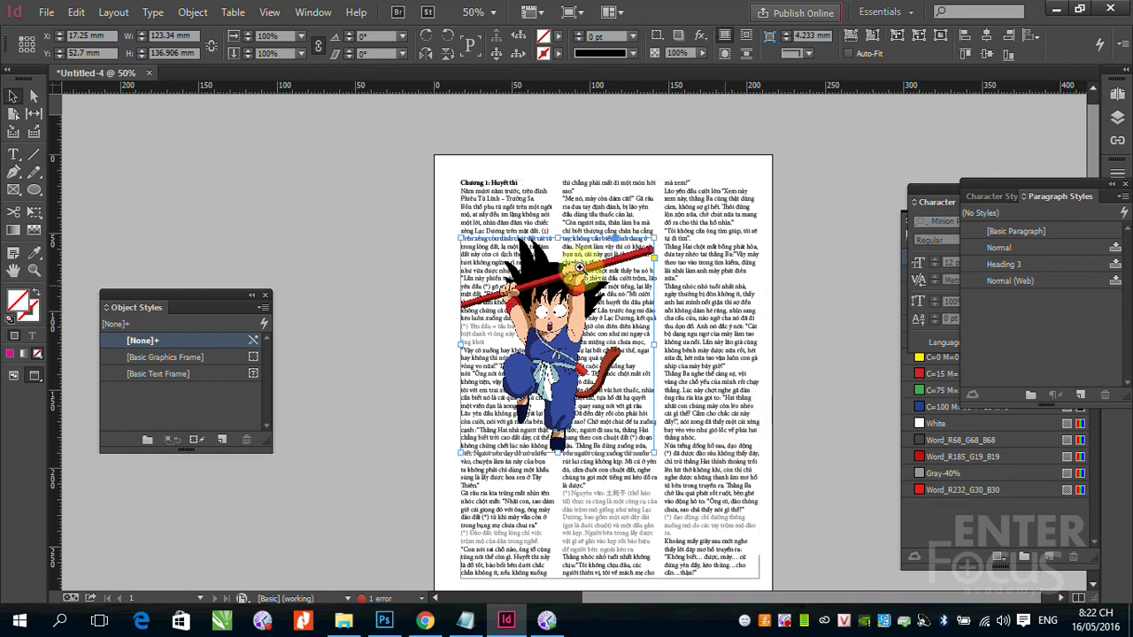
# Wrap the column text around the object shape of the placed cartoon image
pyautogui.hotkey('ctrl', 'space')
pyautogui.moveTo(426, 219); pyautogui.dragTo(725, 502)
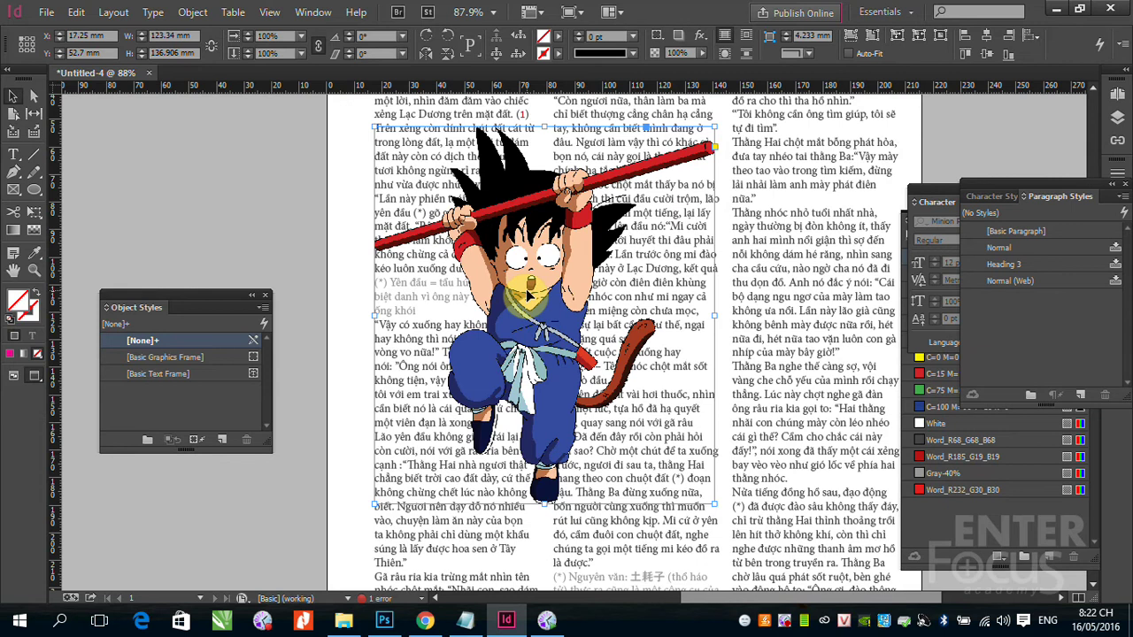
pyautogui.scroll(1, 667, 233)
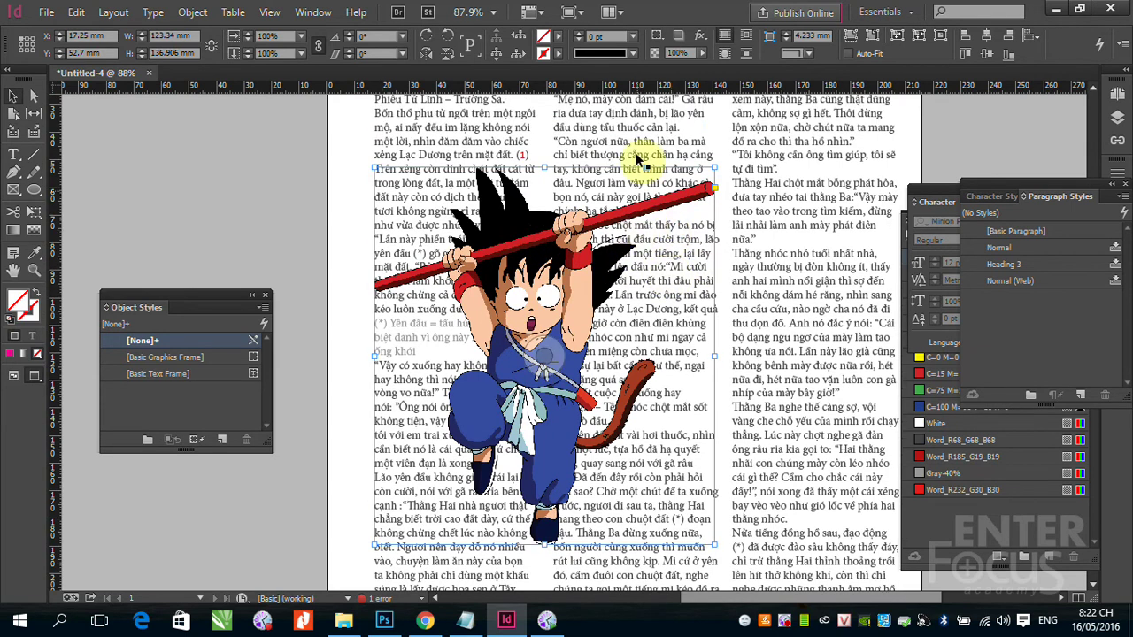
pyautogui.click(727, 56)
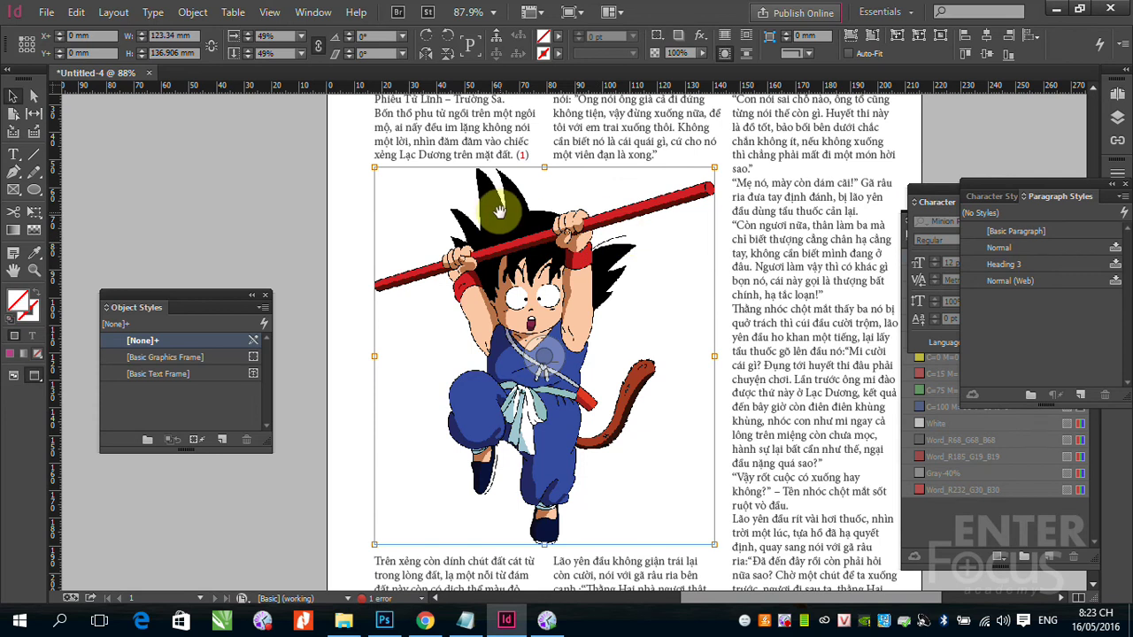
# Show the text wrap settings beside the cartoon image and close the object styles list
pyautogui.click(311, 12)
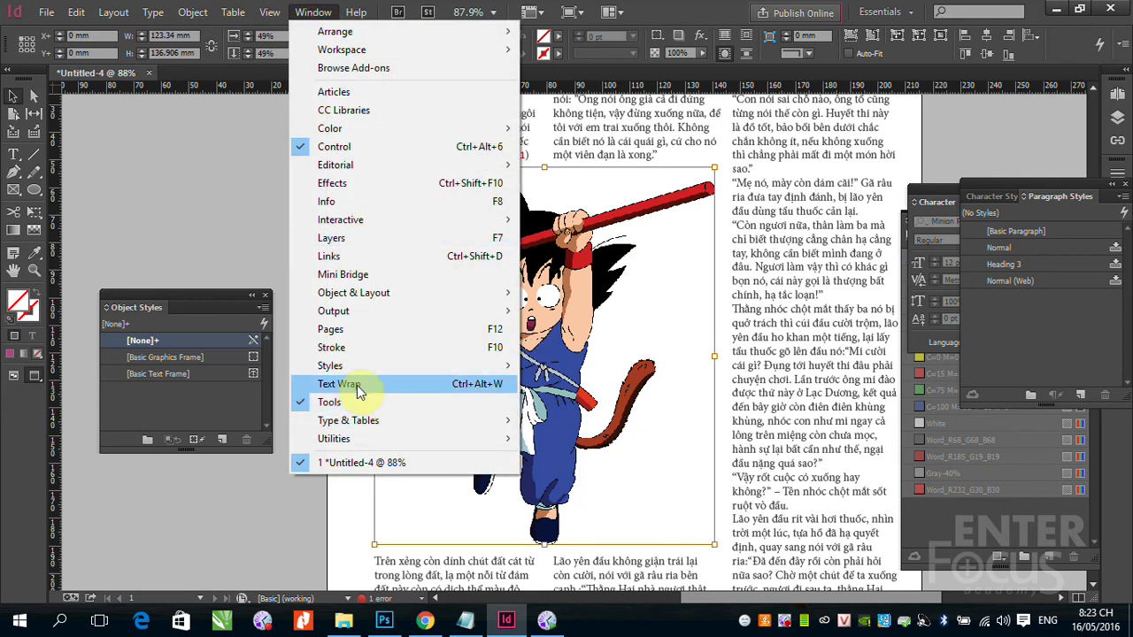
pyautogui.click(354, 386)
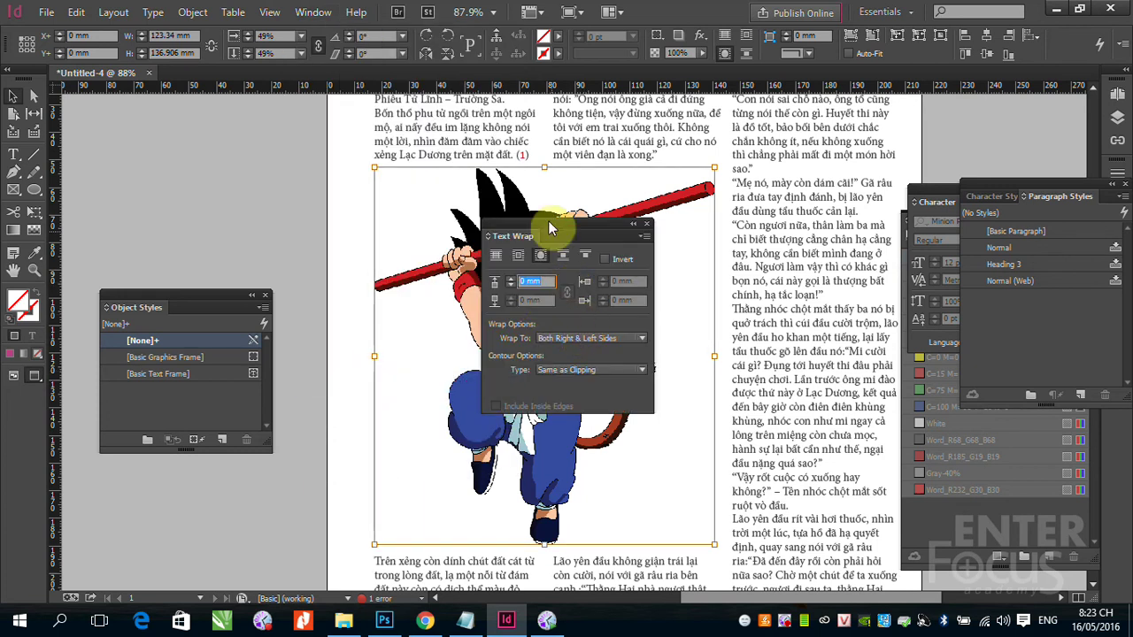
pyautogui.moveTo(548, 223); pyautogui.dragTo(203, 166)
pyautogui.moveTo(131, 301); pyautogui.dragTo(117, 422)
pyautogui.click(251, 409)
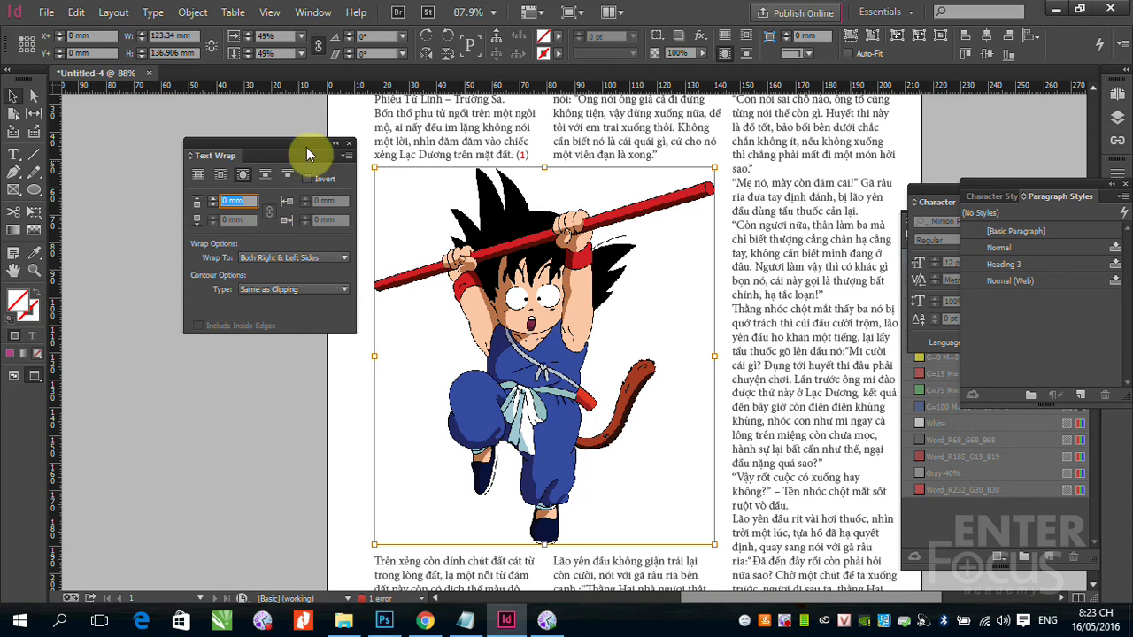
pyautogui.moveTo(306, 147); pyautogui.dragTo(233, 153)
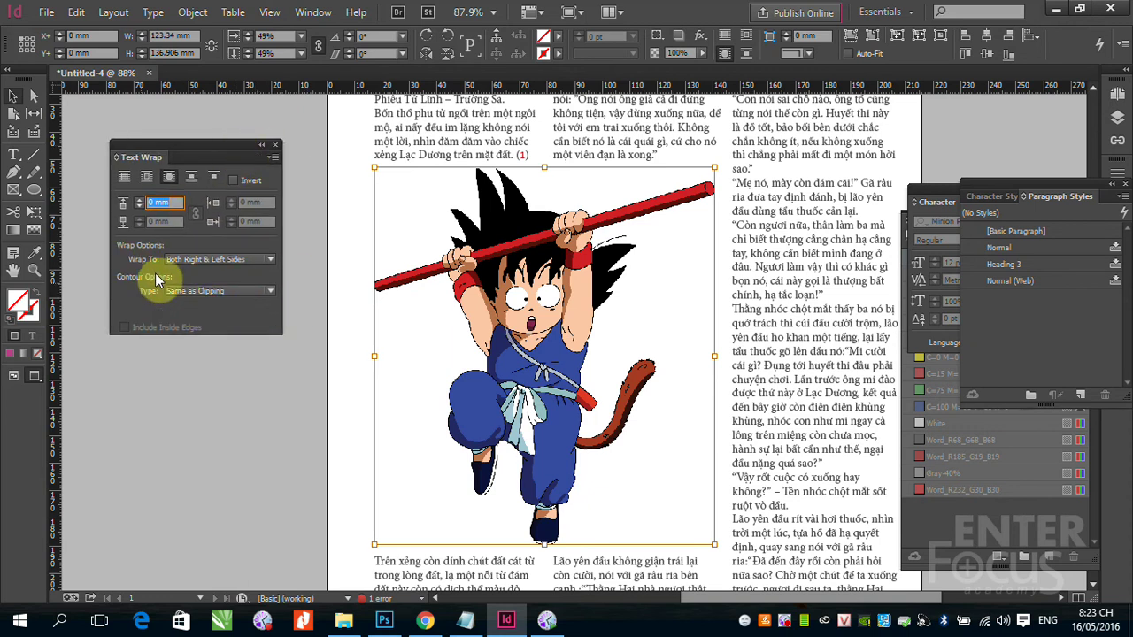
# Set the contour type of the image's text wrap to Detect Edges, review the Wrap To choices, and close the wrap settings
pyautogui.click(271, 259)
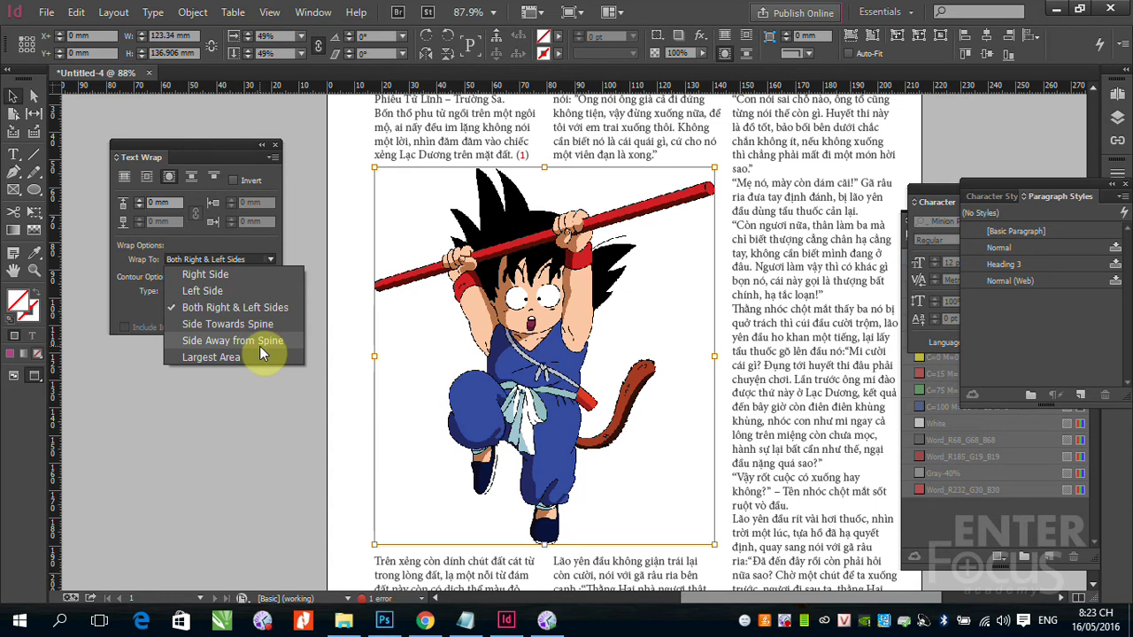
pyautogui.click(226, 261)
pyautogui.click(273, 290)
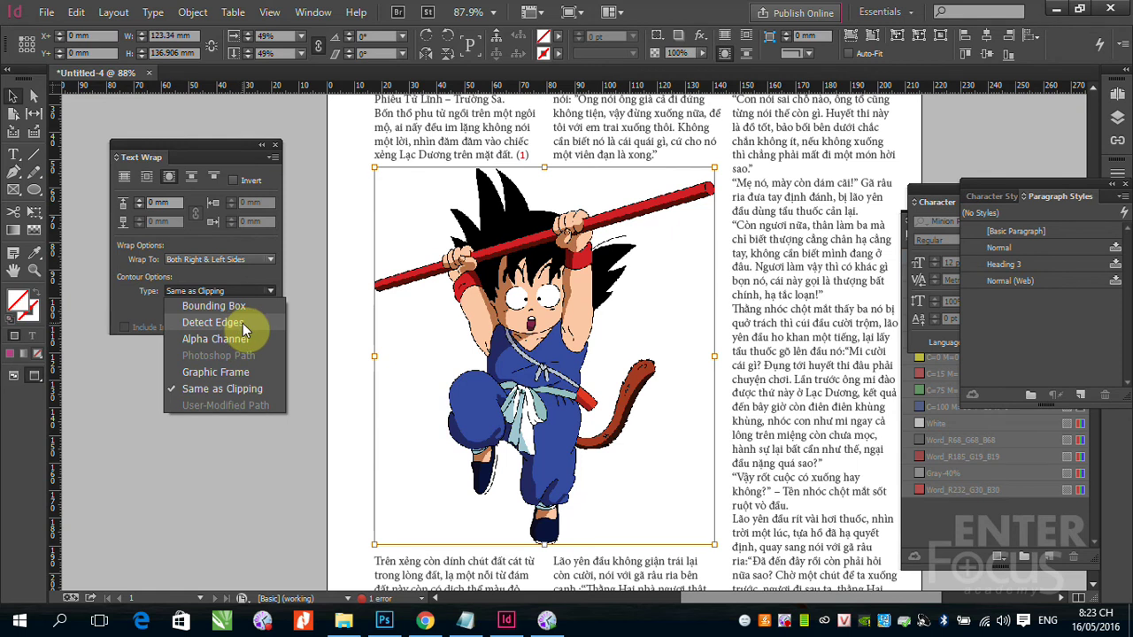
pyautogui.click(243, 323)
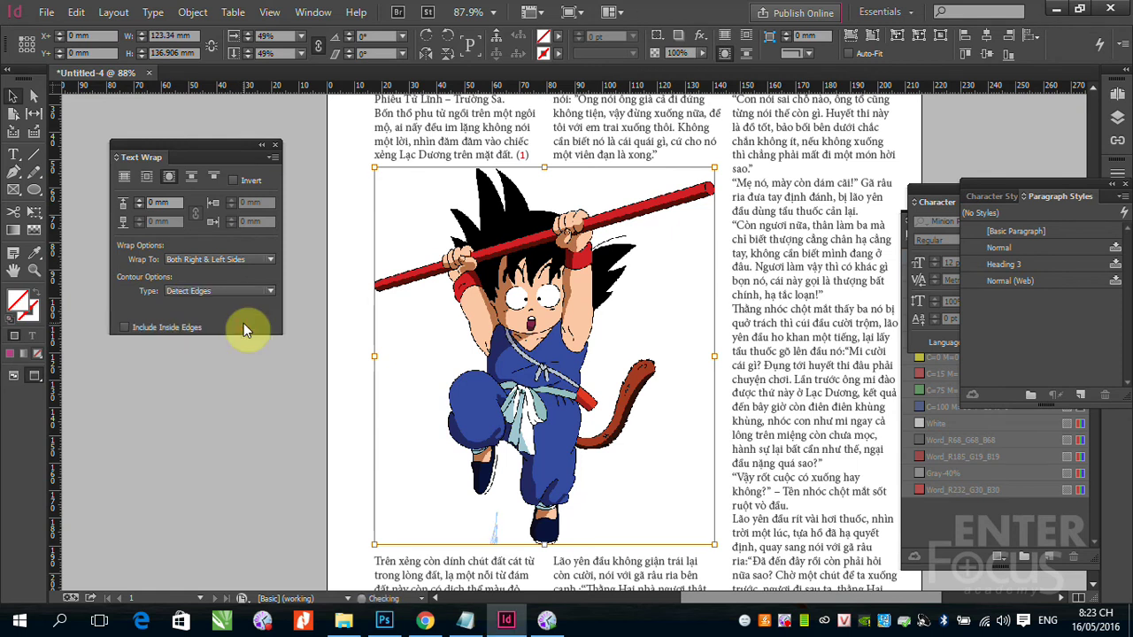
pyautogui.click(273, 260)
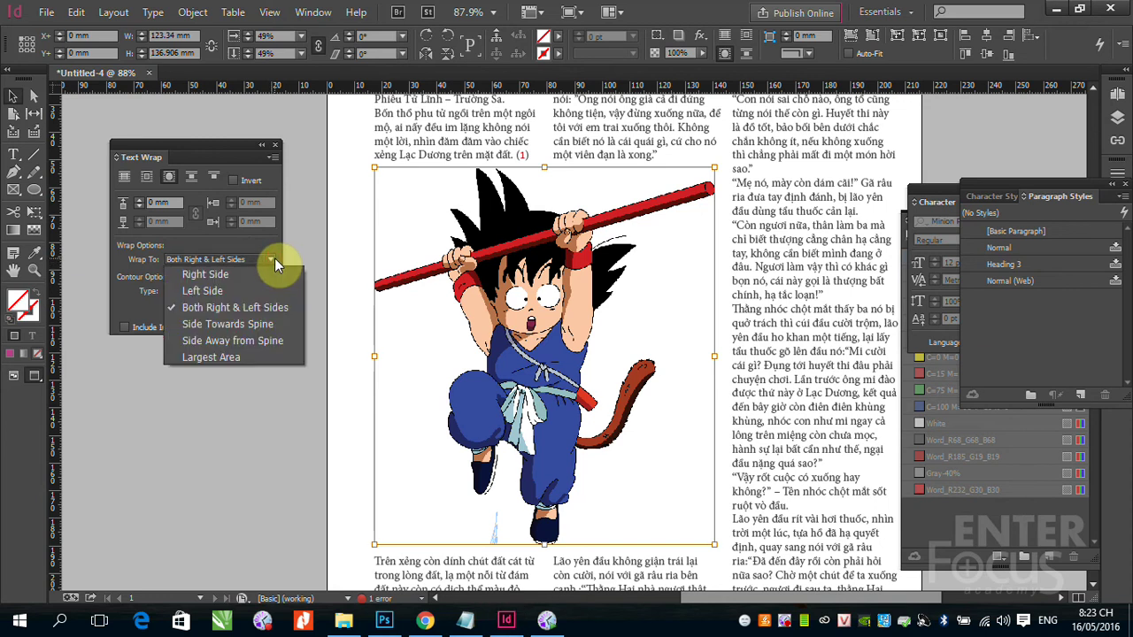
pyautogui.click(260, 159)
pyautogui.click(275, 144)
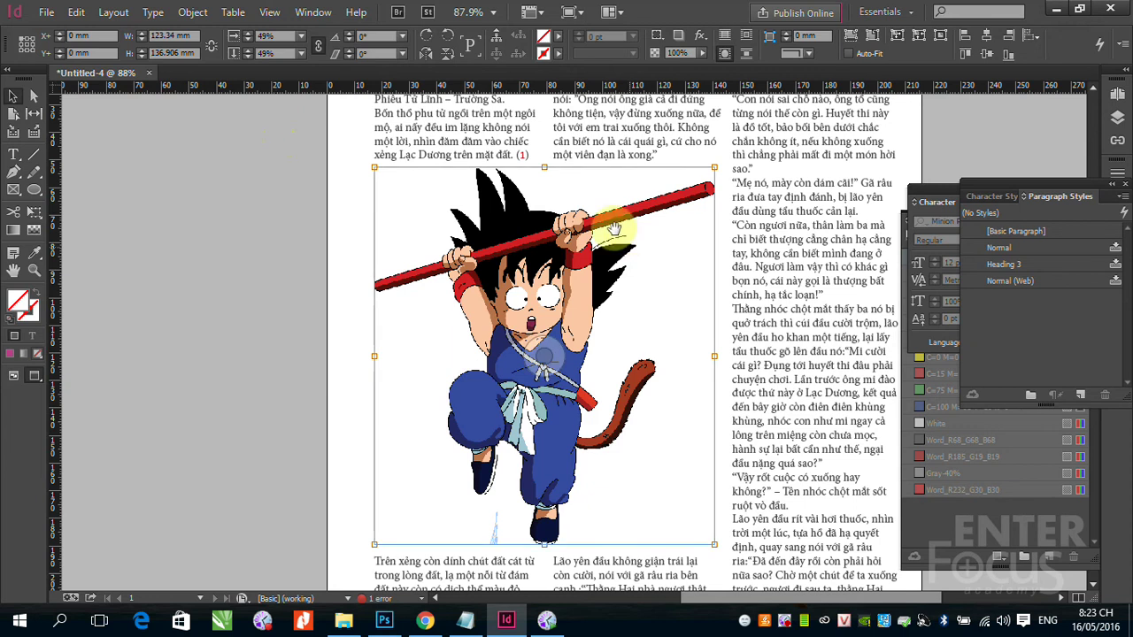
# Turn off text wrap for the cartoon image's frame and leave the image selected
pyautogui.click(662, 243)
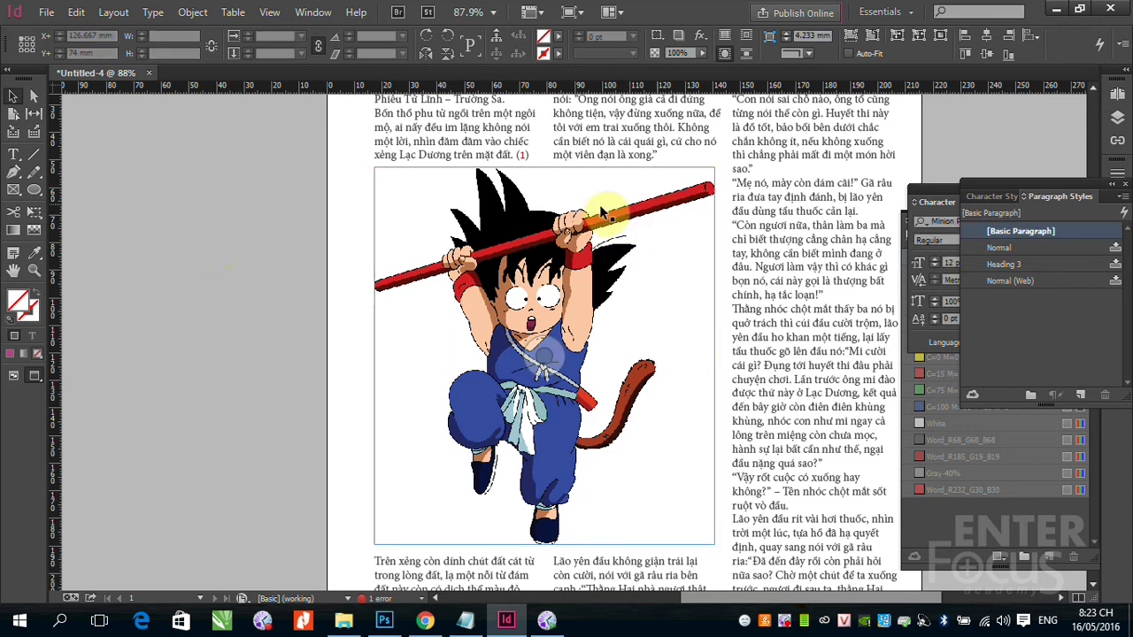
pyautogui.click(725, 42)
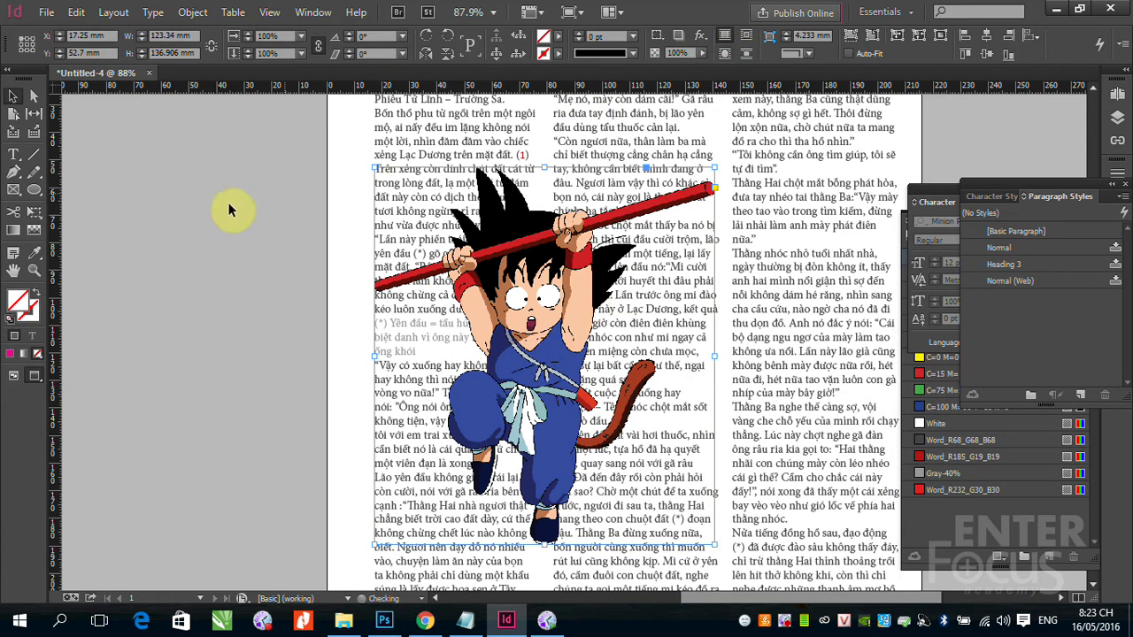
pyautogui.click(232, 203)
pyautogui.click(600, 299)
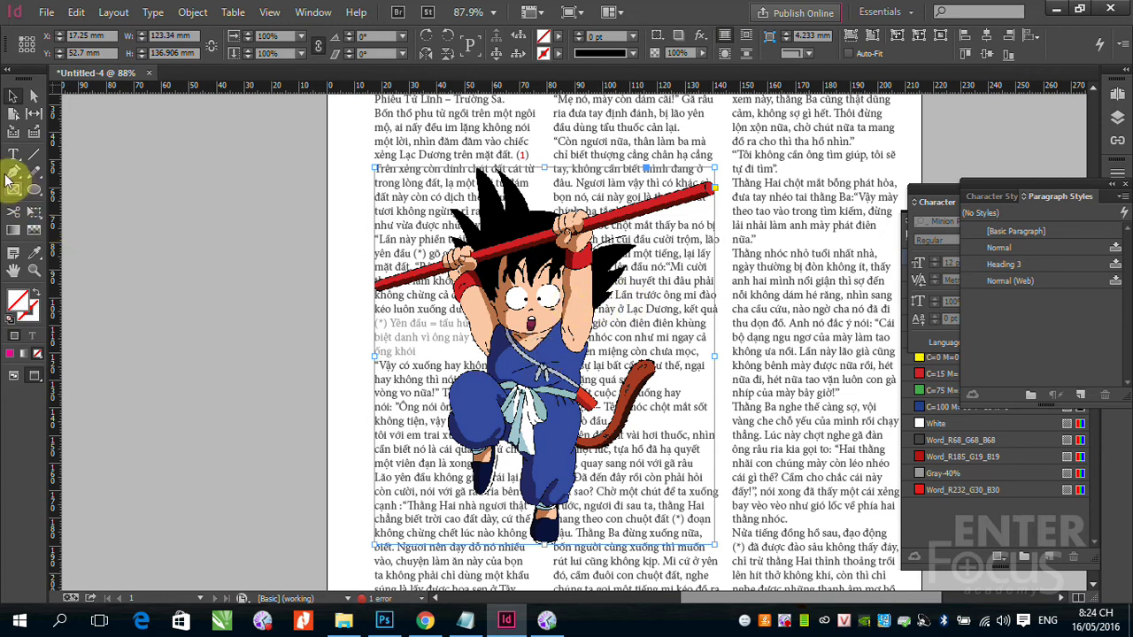
# Start a Pen path at the tallest hair spike, following both upper spikes and the head to the fist gripping the staff
pyautogui.click(14, 174)
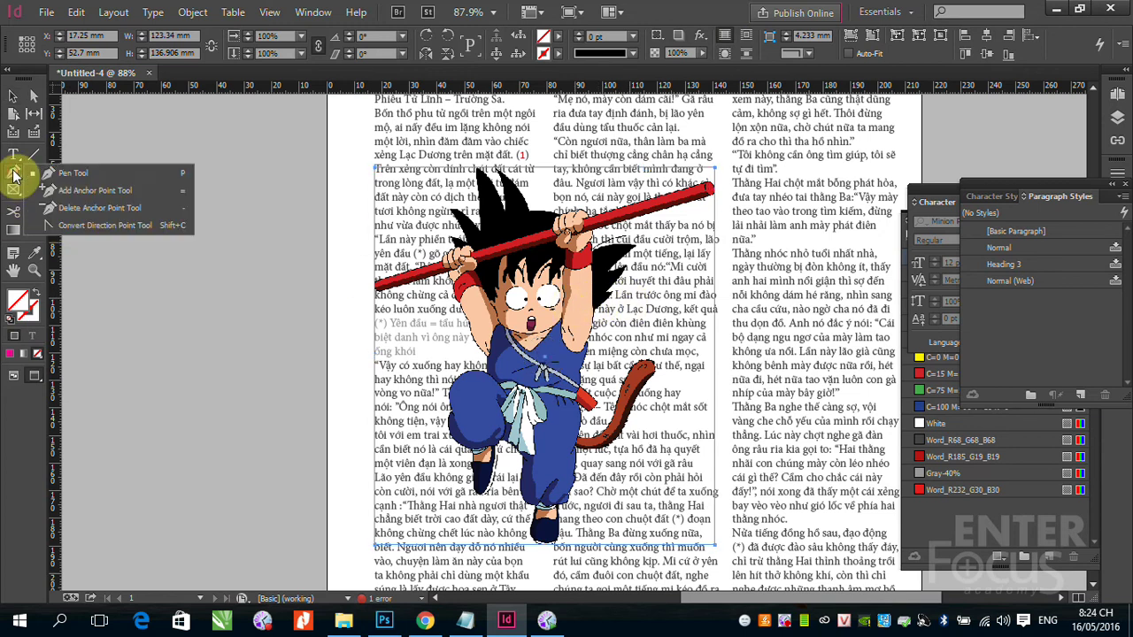
pyautogui.click(63, 171)
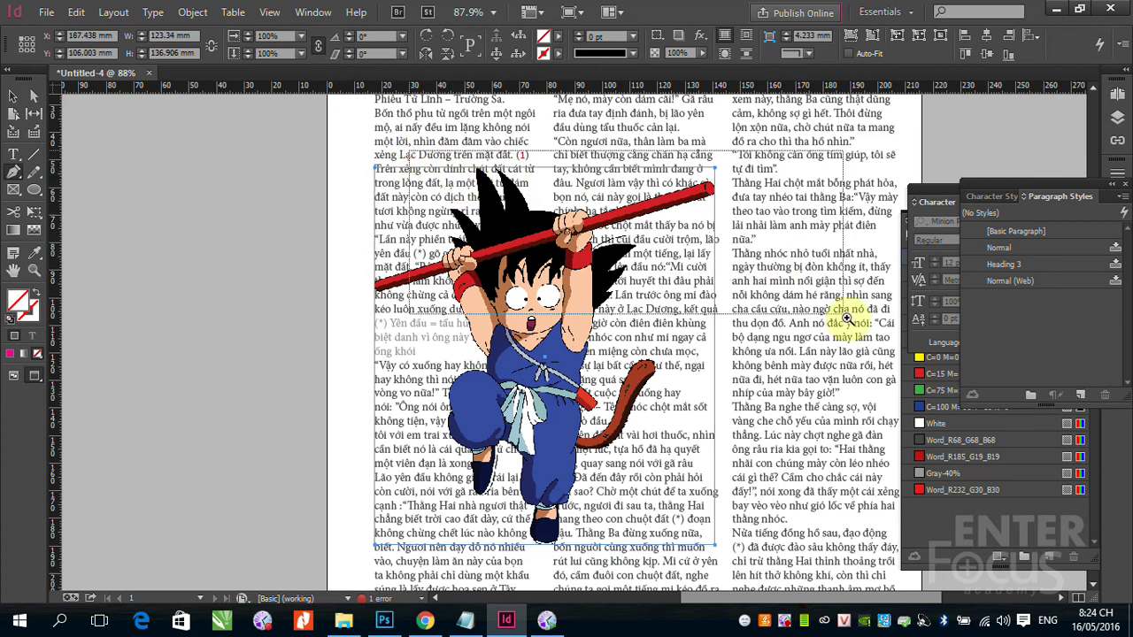
pyautogui.scroll(3, 375, 266)
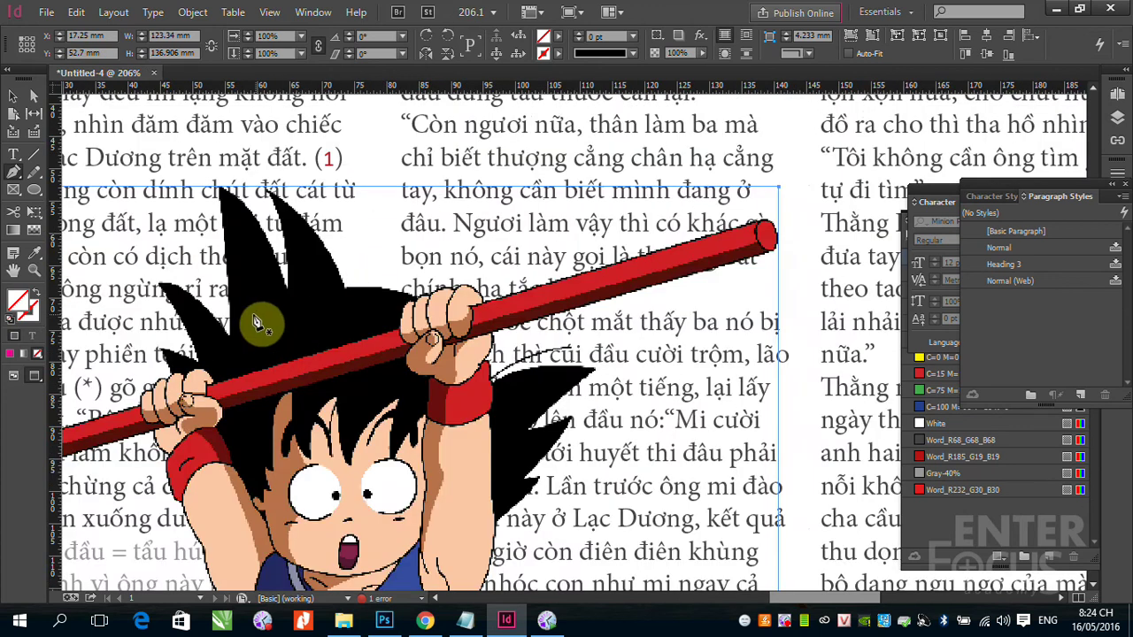
pyautogui.click(213, 176)
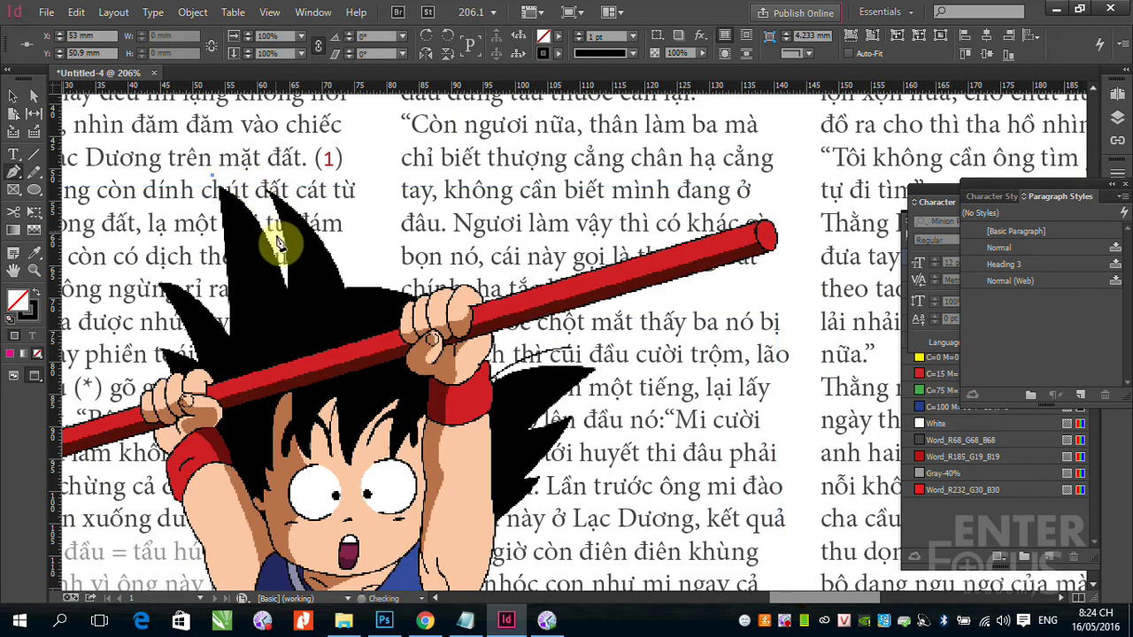
pyautogui.moveTo(285, 276); pyautogui.dragTo(276, 182)
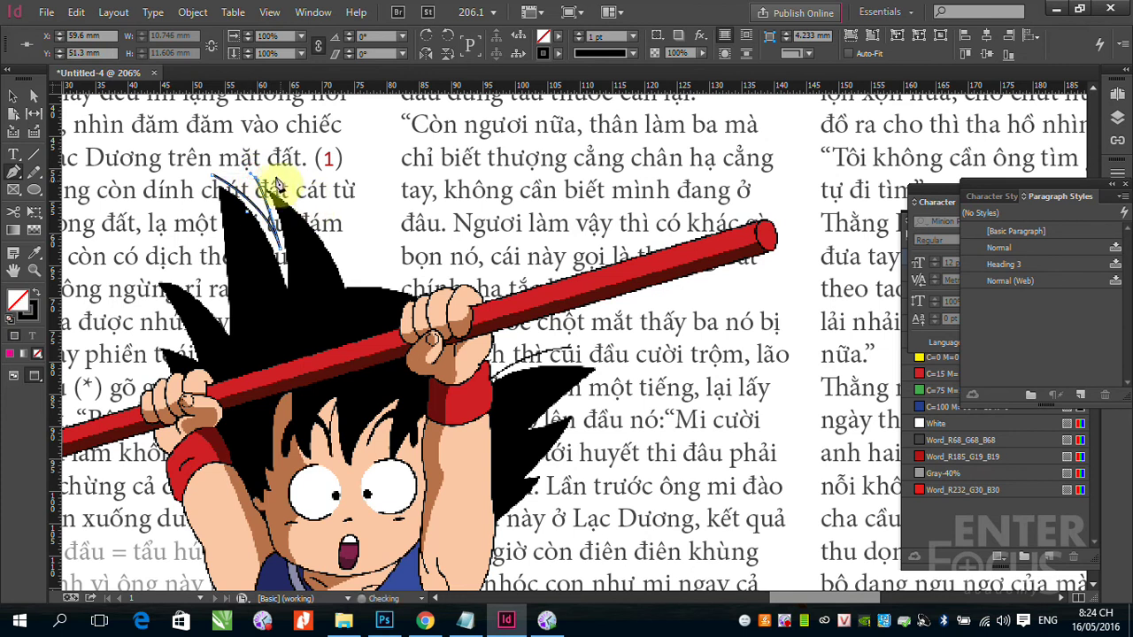
pyautogui.moveTo(352, 277); pyautogui.dragTo(510, 327)
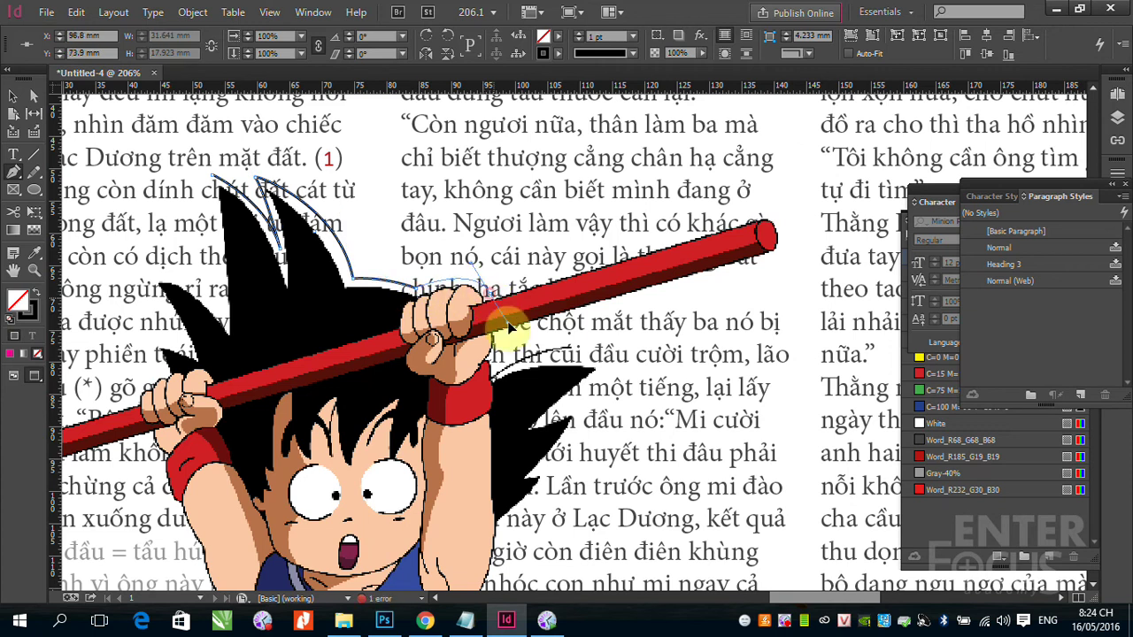
pyautogui.click(535, 283)
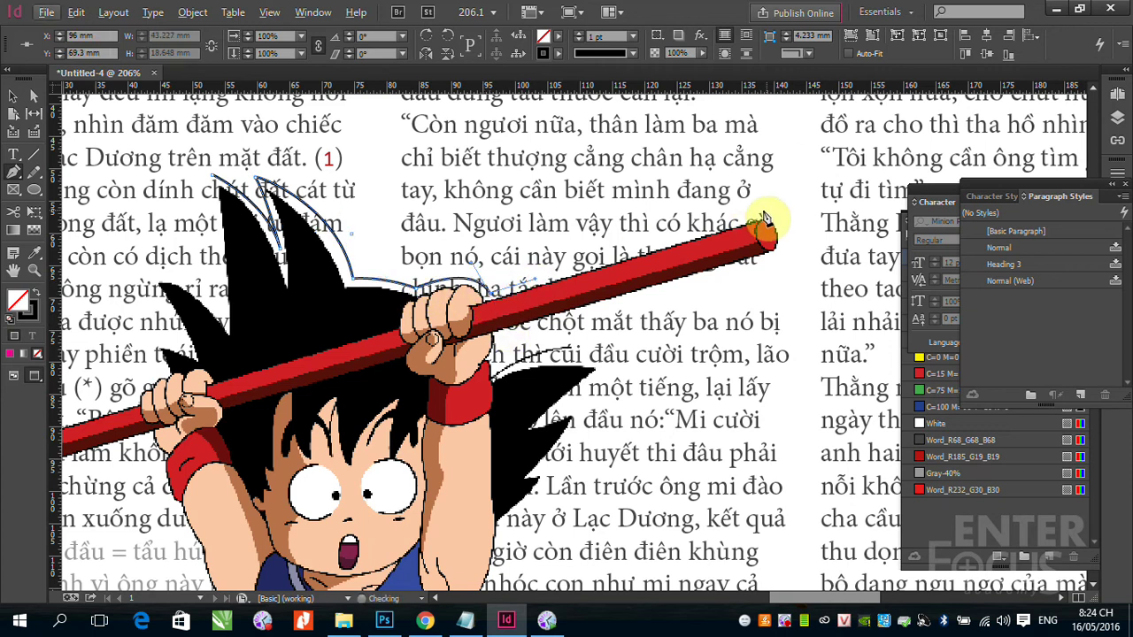
# Extend the path along the staff's upper edge, around its rounded end, and back along its underside to the raised wrist
pyautogui.click(763, 216)
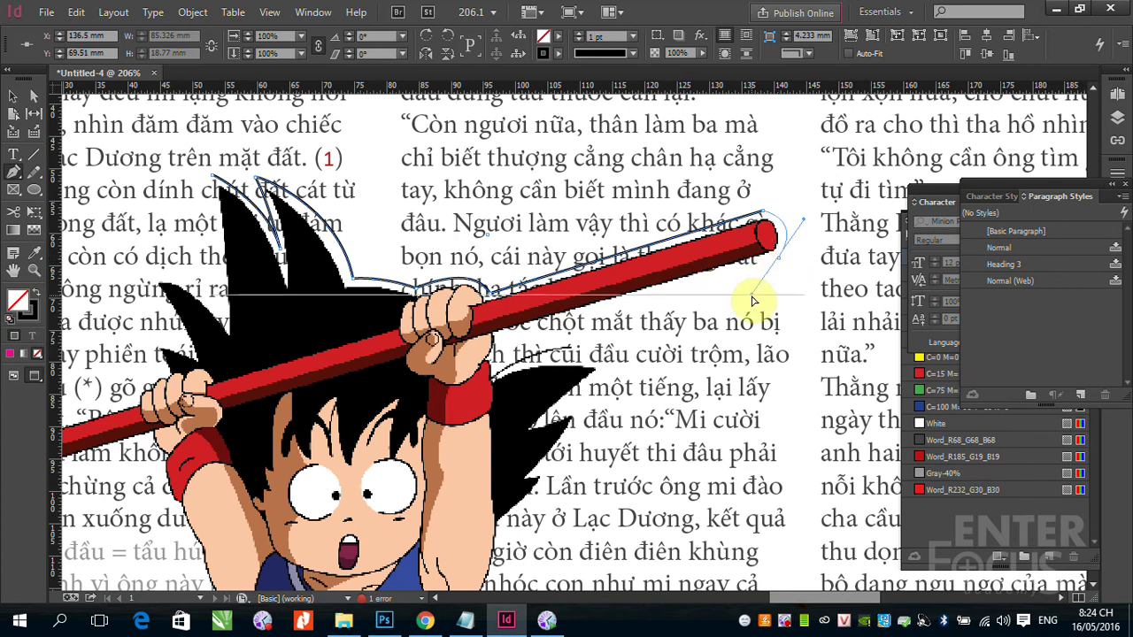
pyautogui.click(748, 267)
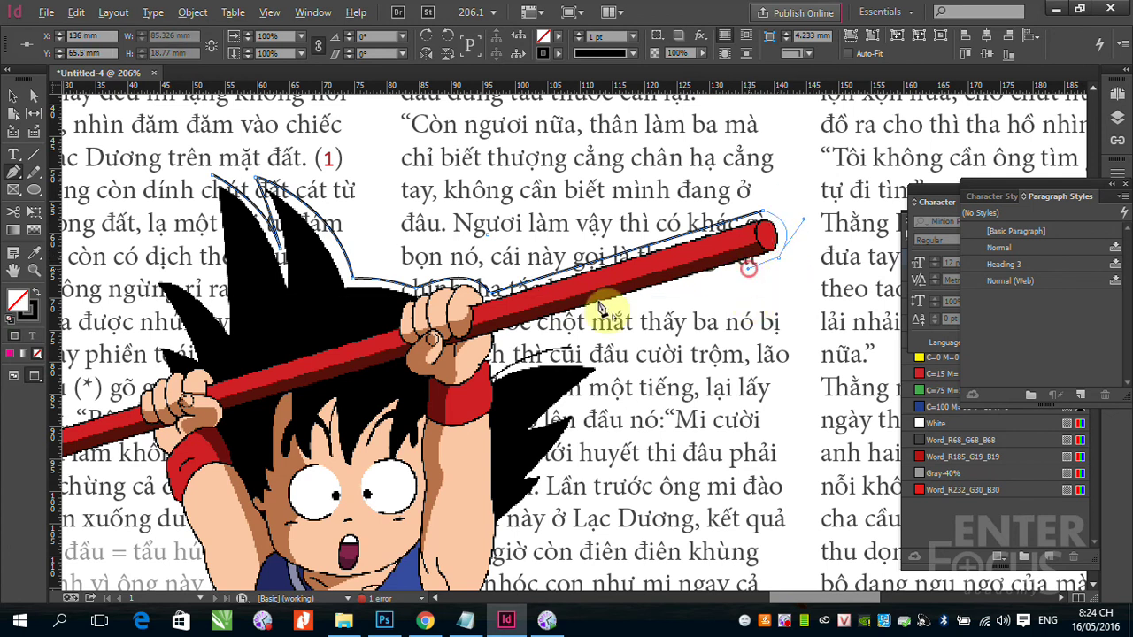
pyautogui.click(505, 339)
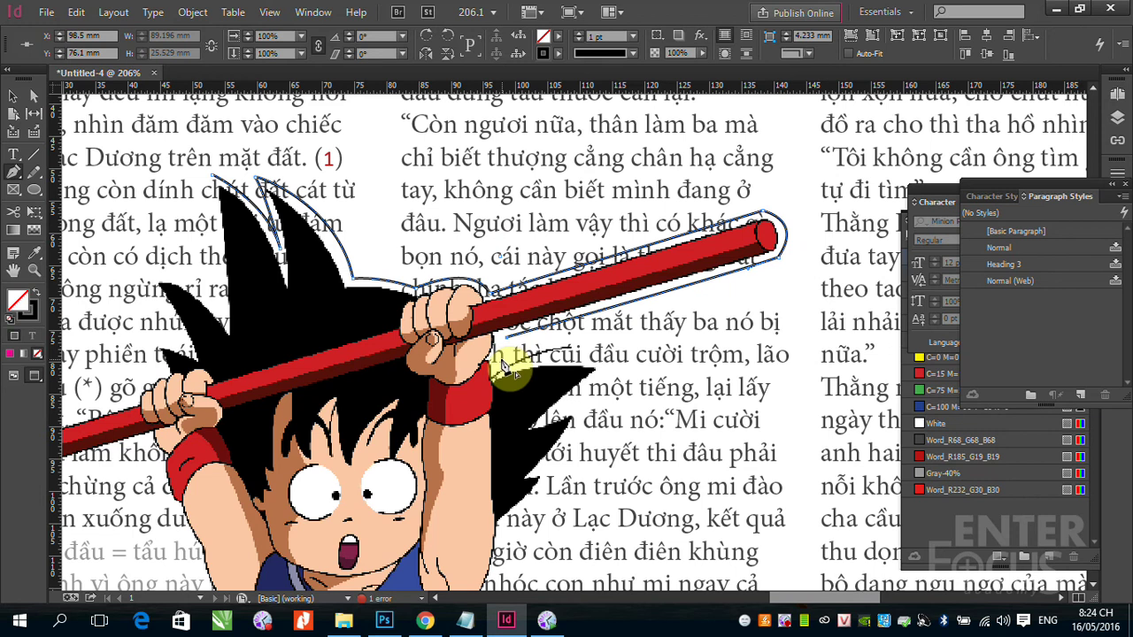
# Extend the Pen path past the raised wrist and around the jagged hair spikes beside the wristband, down to the lowest spike
pyautogui.click(503, 371)
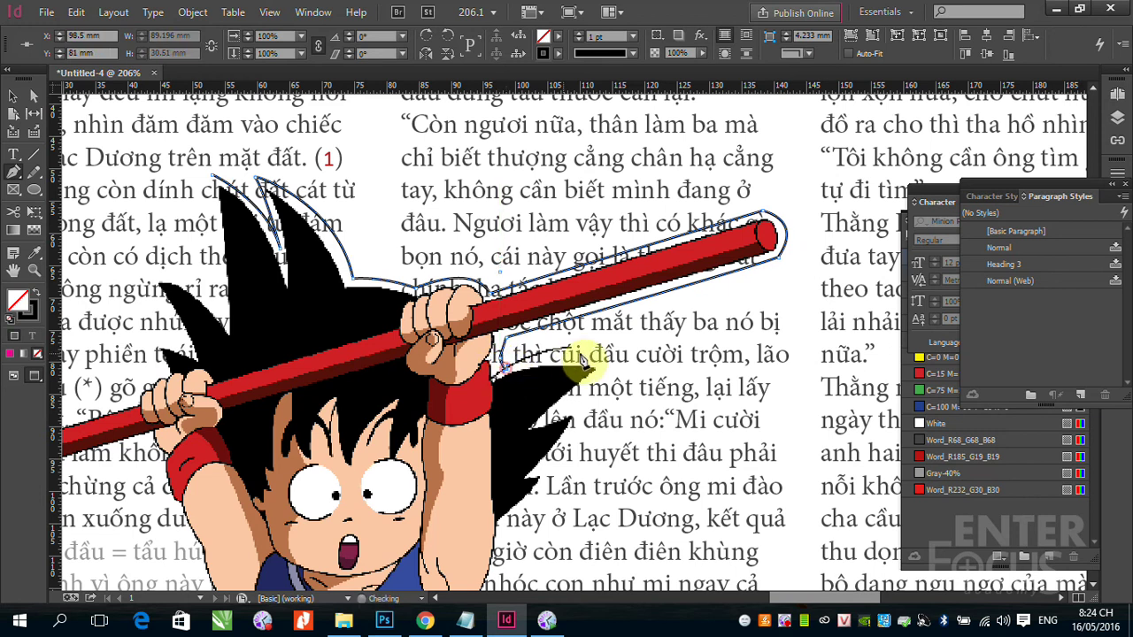
pyautogui.click(621, 384)
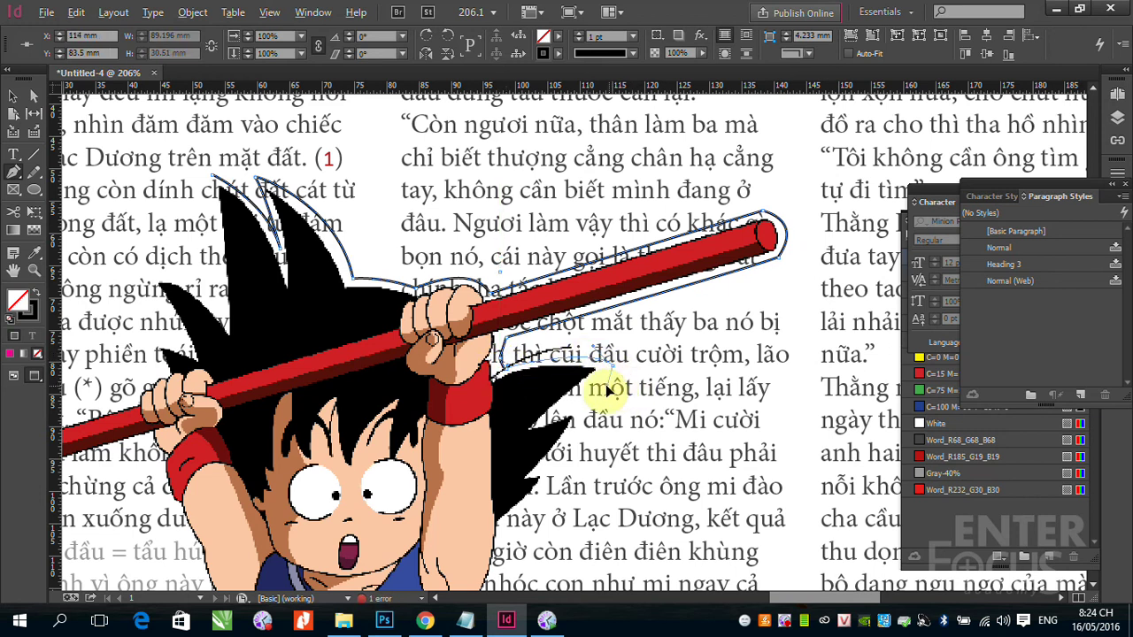
pyautogui.press('alt')
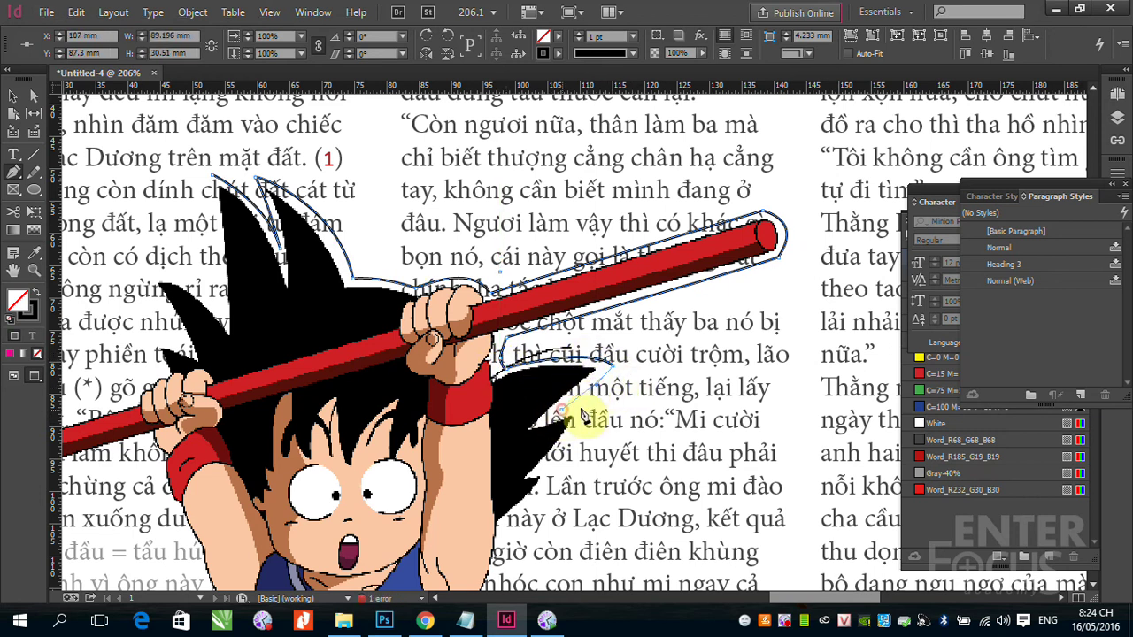
pyautogui.click(589, 413)
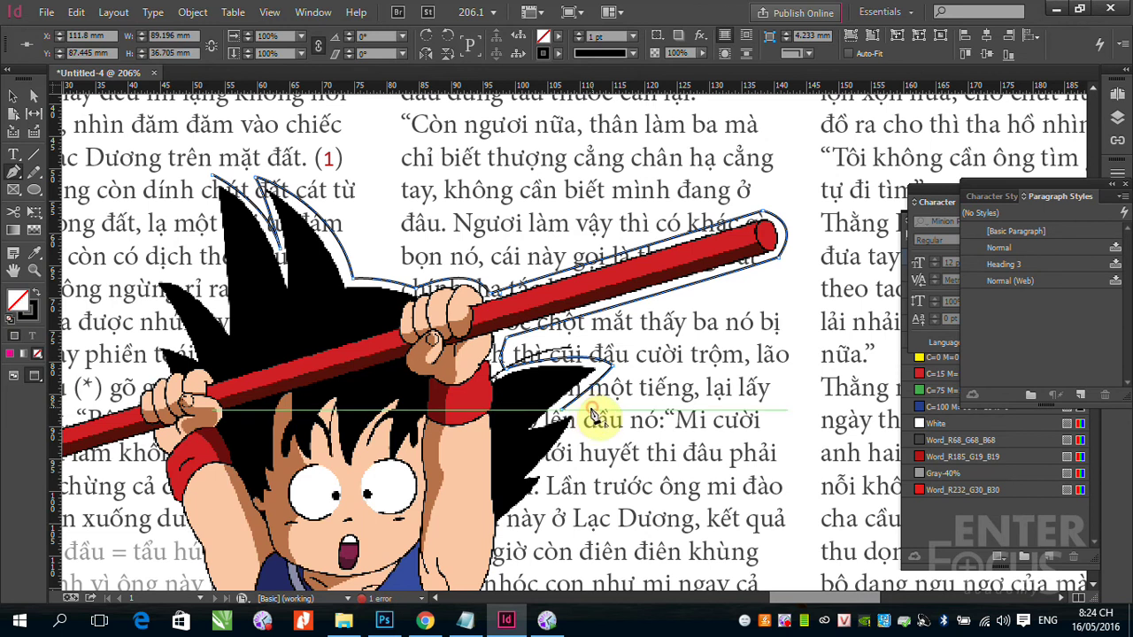
pyautogui.click(552, 473)
pyautogui.moveTo(584, 456); pyautogui.dragTo(614, 245)
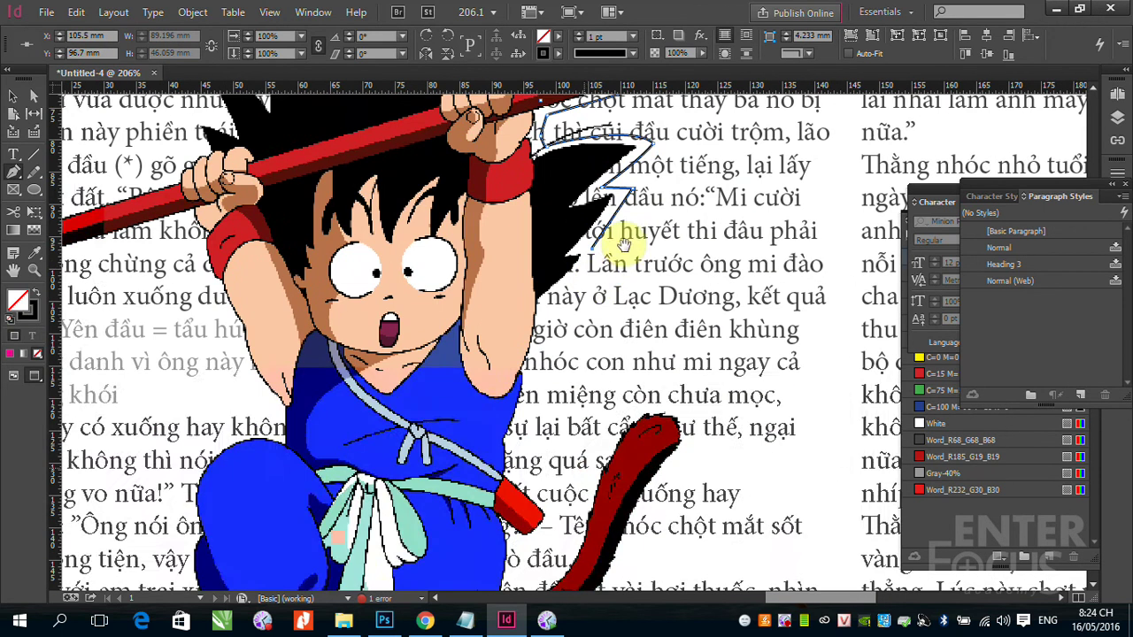
pyautogui.click(604, 256)
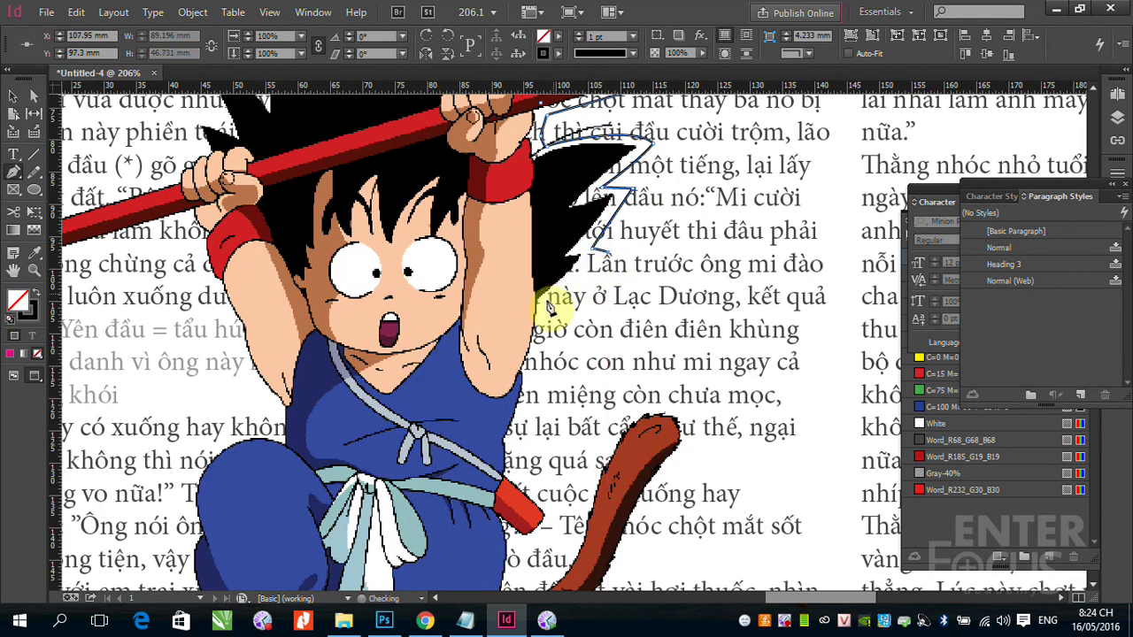
# Continue the path from the lowest hair spike down the raised arm and torso to the tip of the red piece at the waist
pyautogui.click(550, 317)
pyautogui.click(535, 378)
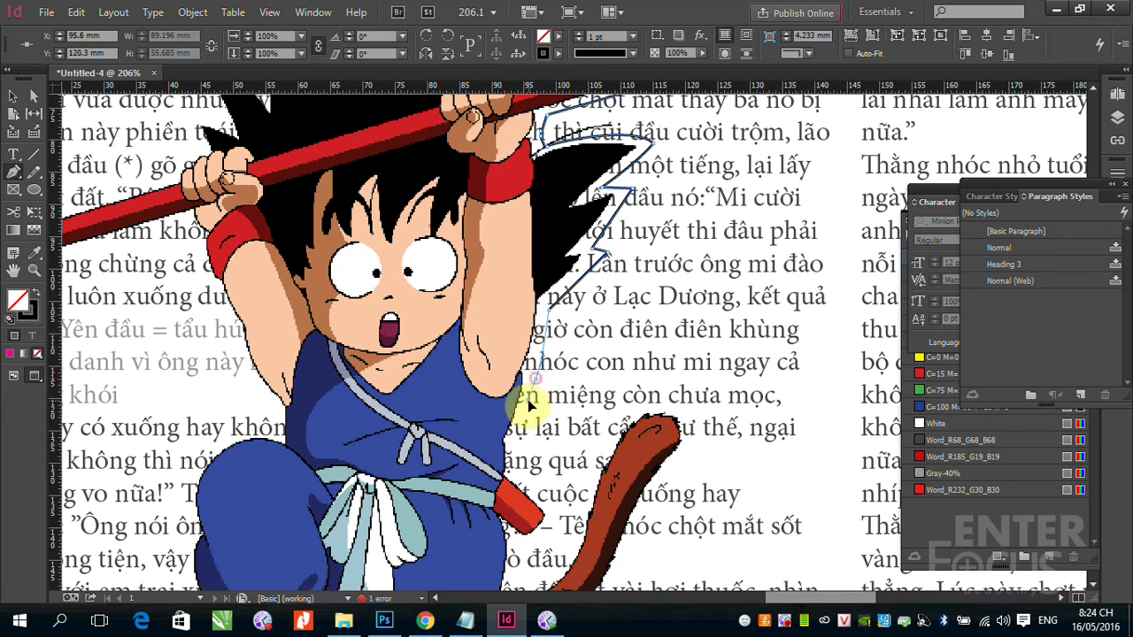
pyautogui.click(527, 400)
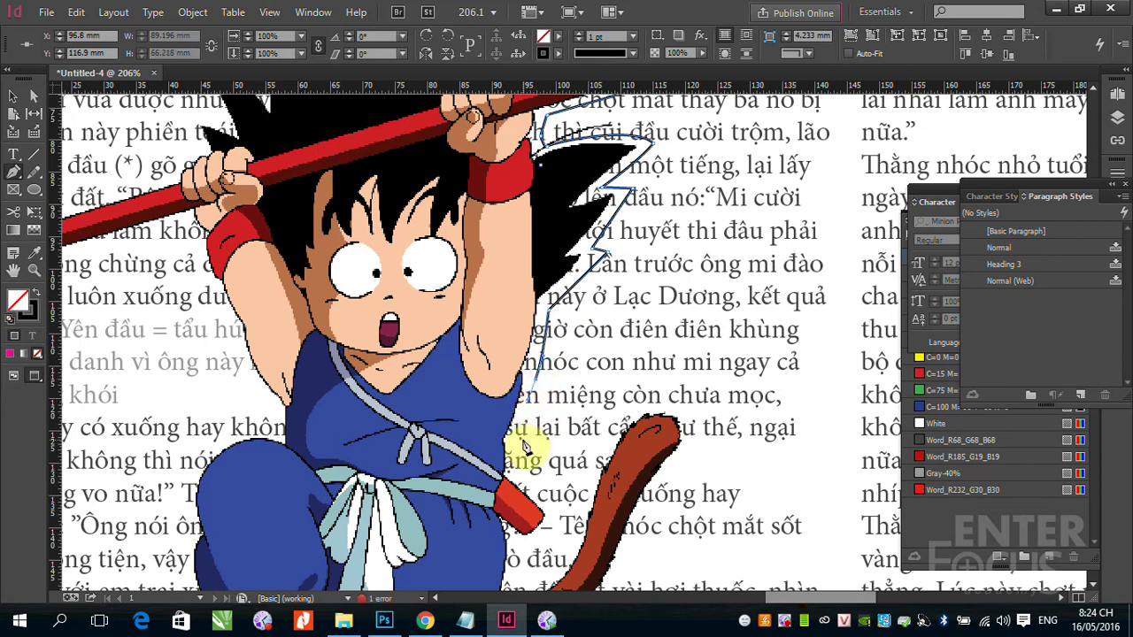
pyautogui.click(518, 445)
pyautogui.click(514, 469)
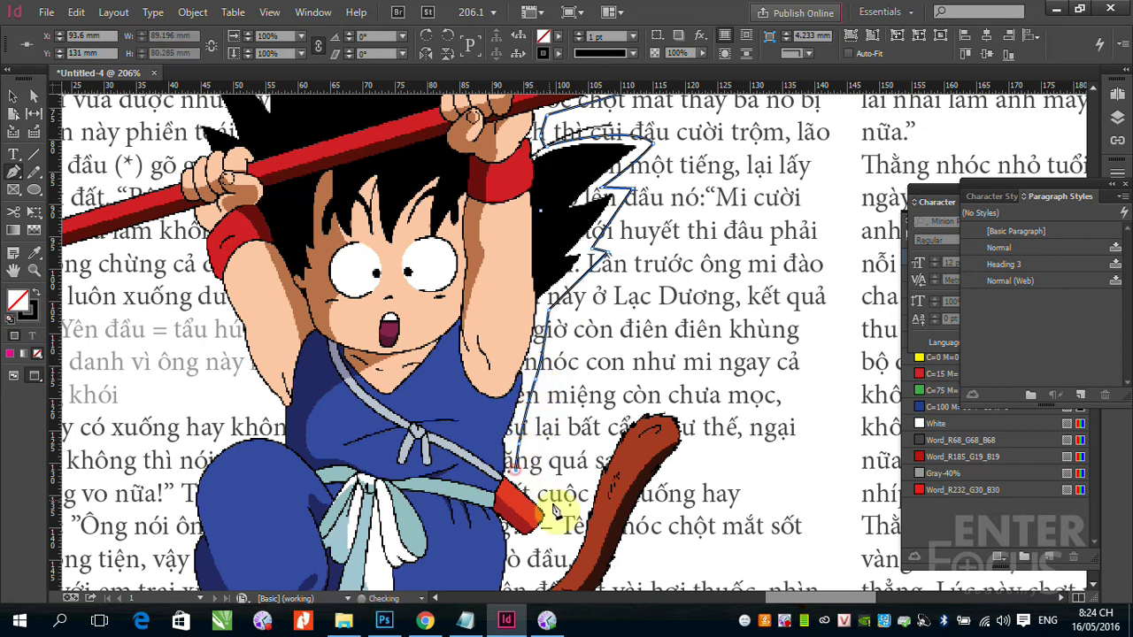
pyautogui.click(557, 510)
# Trace the path up the tail's inner edge, around its rounded tip, and back along its outer edge
pyautogui.scroll(-3, 570, 504)
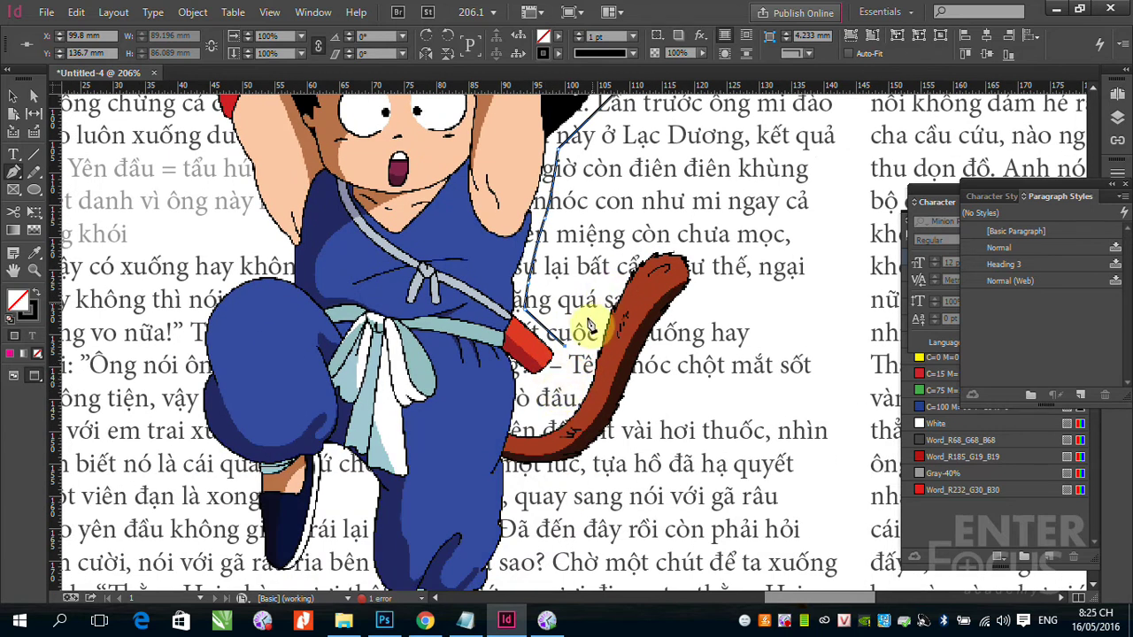
pyautogui.click(615, 249)
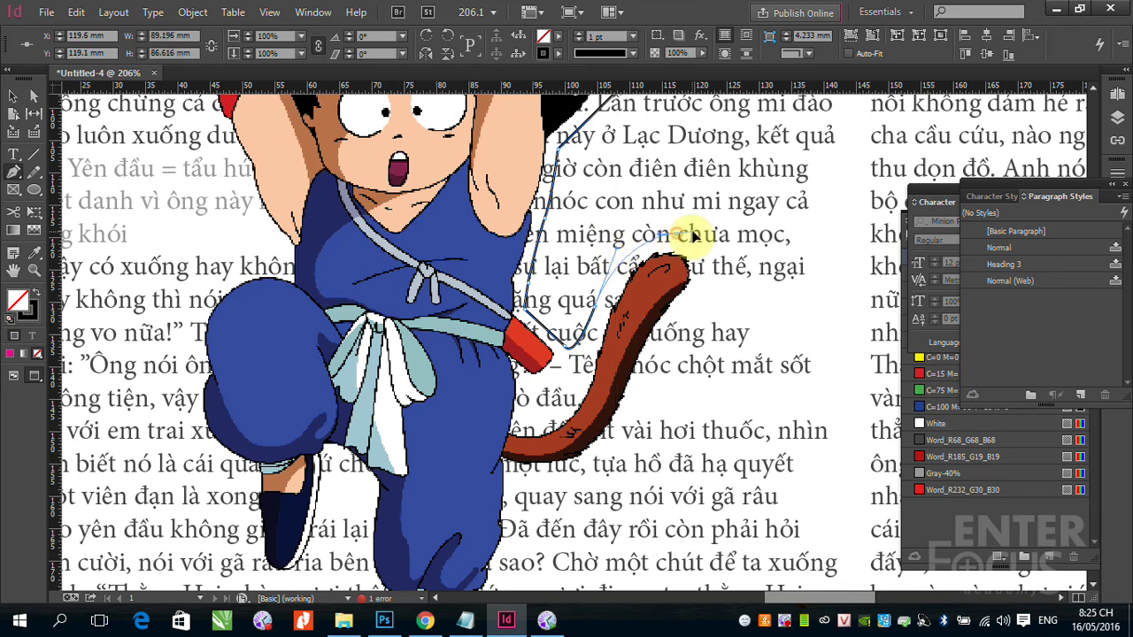
pyautogui.moveTo(712, 254); pyautogui.dragTo(598, 468)
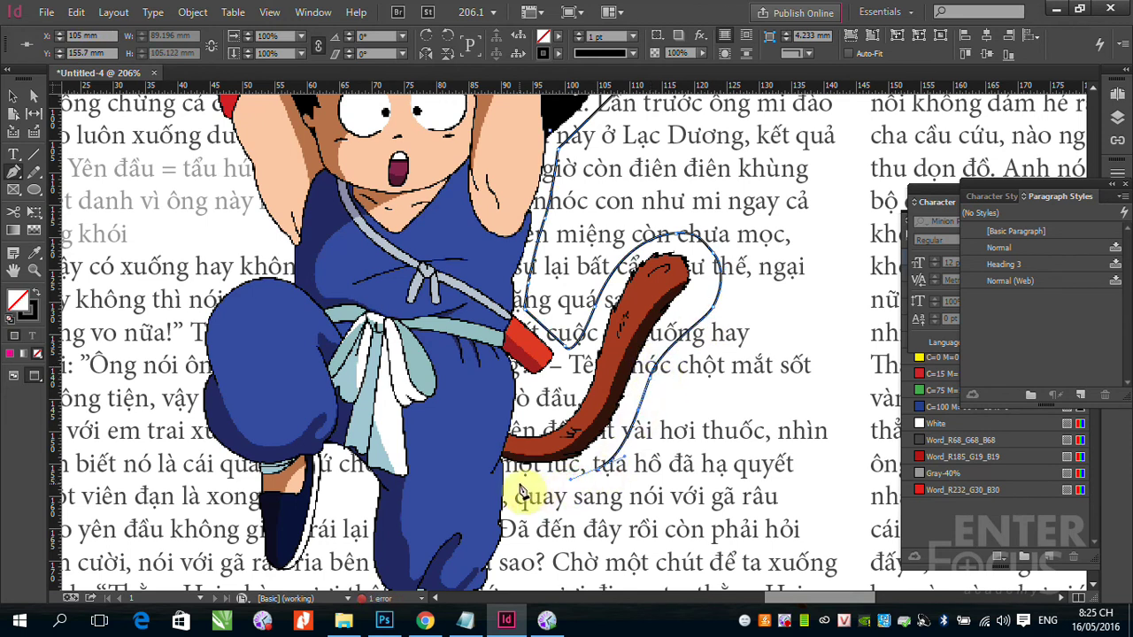
# Continue the path from the tail base down the straight leg and around its shoe to the trouser hem on the inner side
pyautogui.scroll(-3, 529, 241)
pyautogui.scroll(-3, 530, 241)
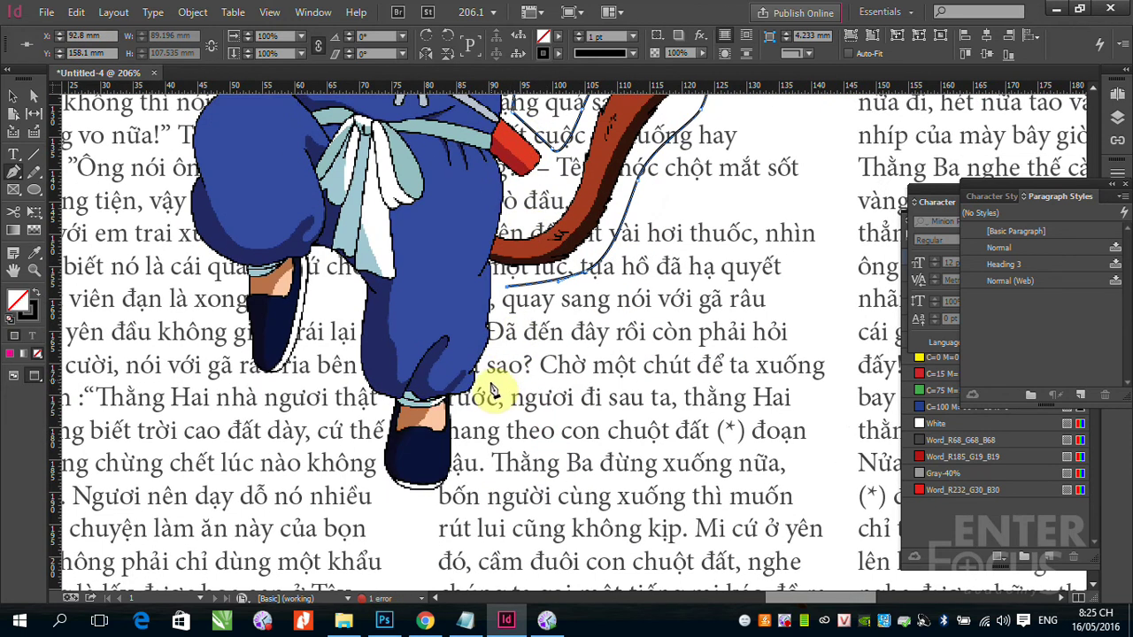
pyautogui.moveTo(494, 389); pyautogui.dragTo(476, 405)
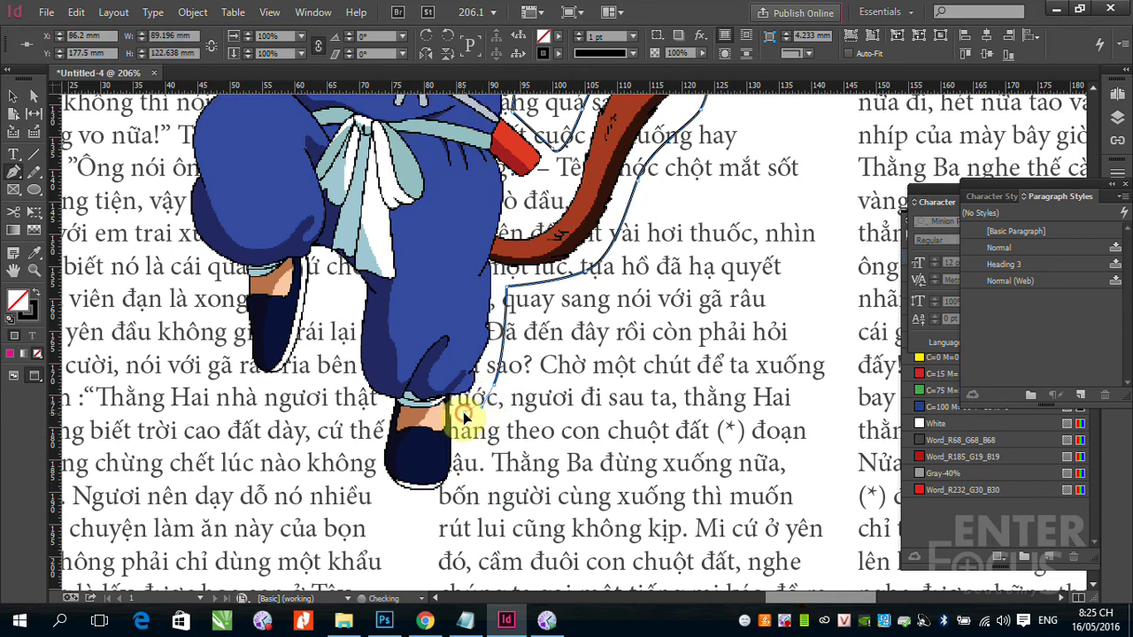
pyautogui.click(464, 485)
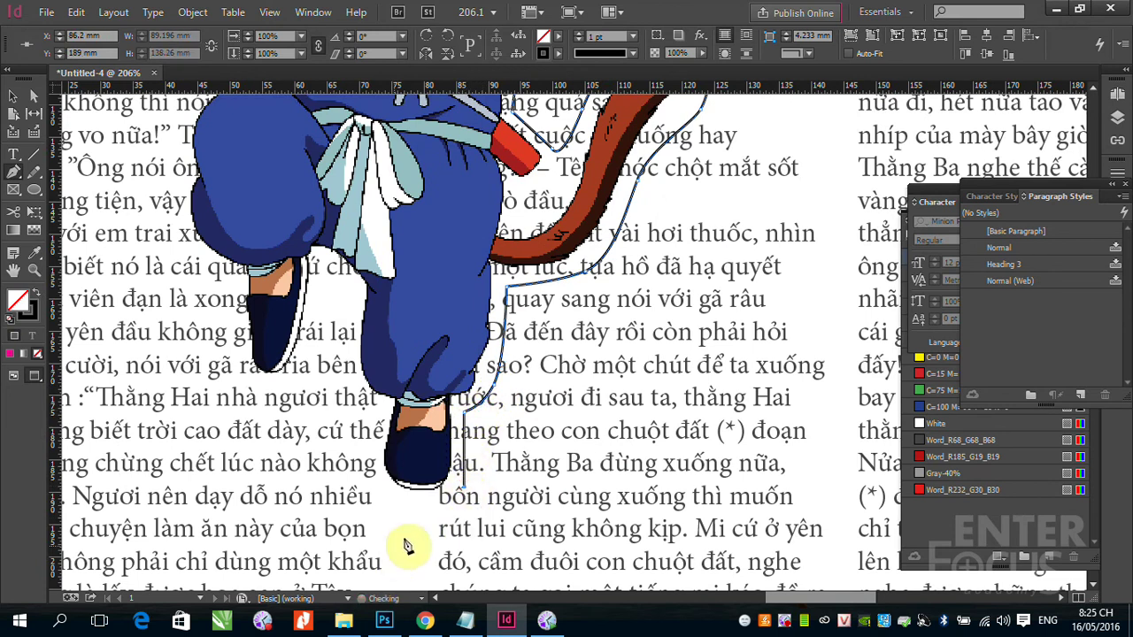
pyautogui.moveTo(424, 515); pyautogui.dragTo(368, 469)
pyautogui.moveTo(378, 418); pyautogui.dragTo(356, 407)
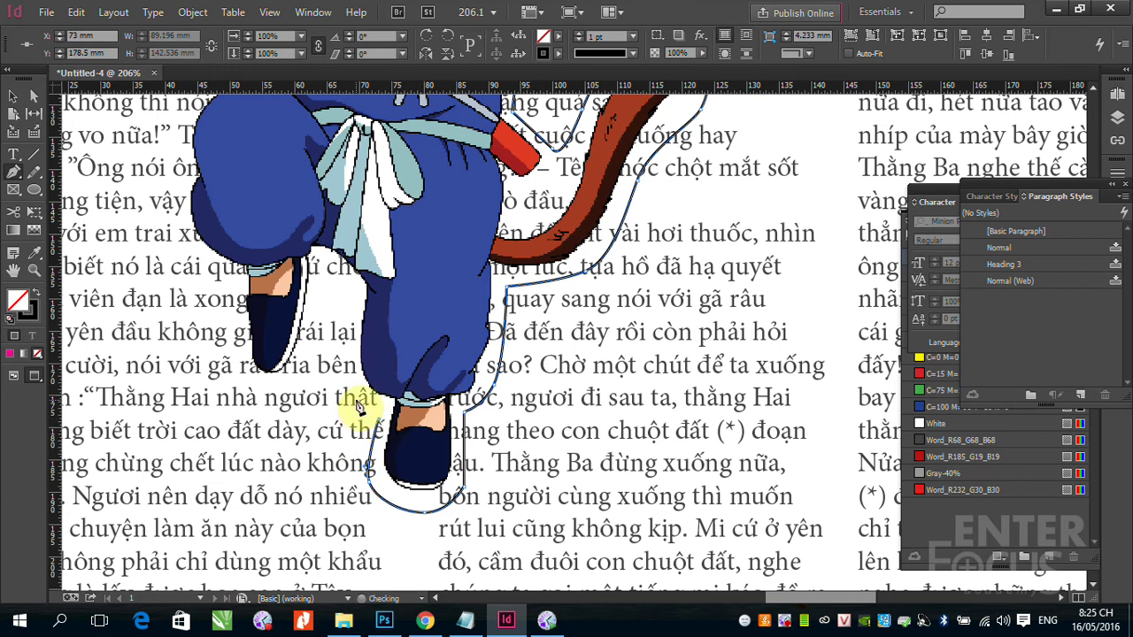
# Trace the path up the straight leg's inner edge, across the gap between the legs, and around the raised foot's shoe
pyautogui.click(352, 337)
pyautogui.click(347, 320)
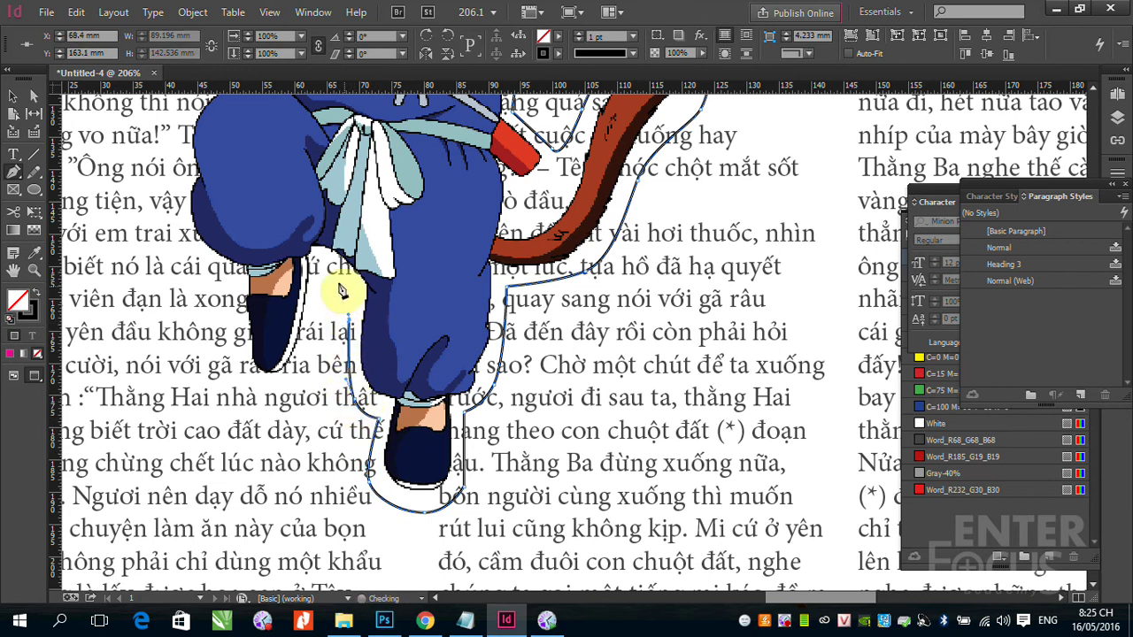
pyautogui.moveTo(320, 292); pyautogui.dragTo(317, 286)
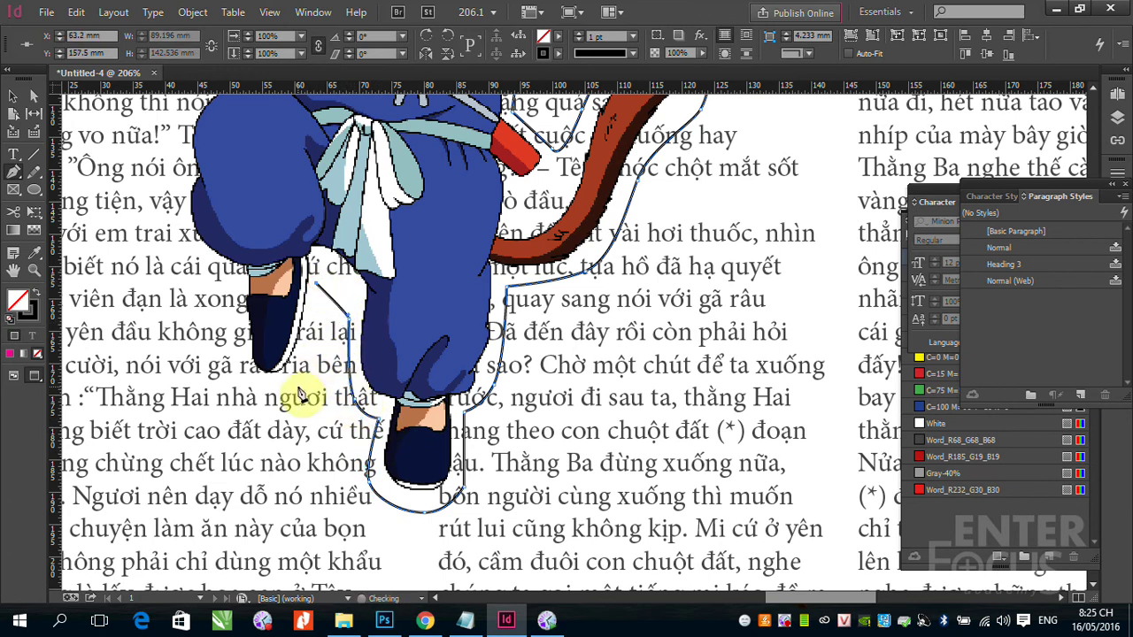
pyautogui.moveTo(298, 388); pyautogui.dragTo(217, 346)
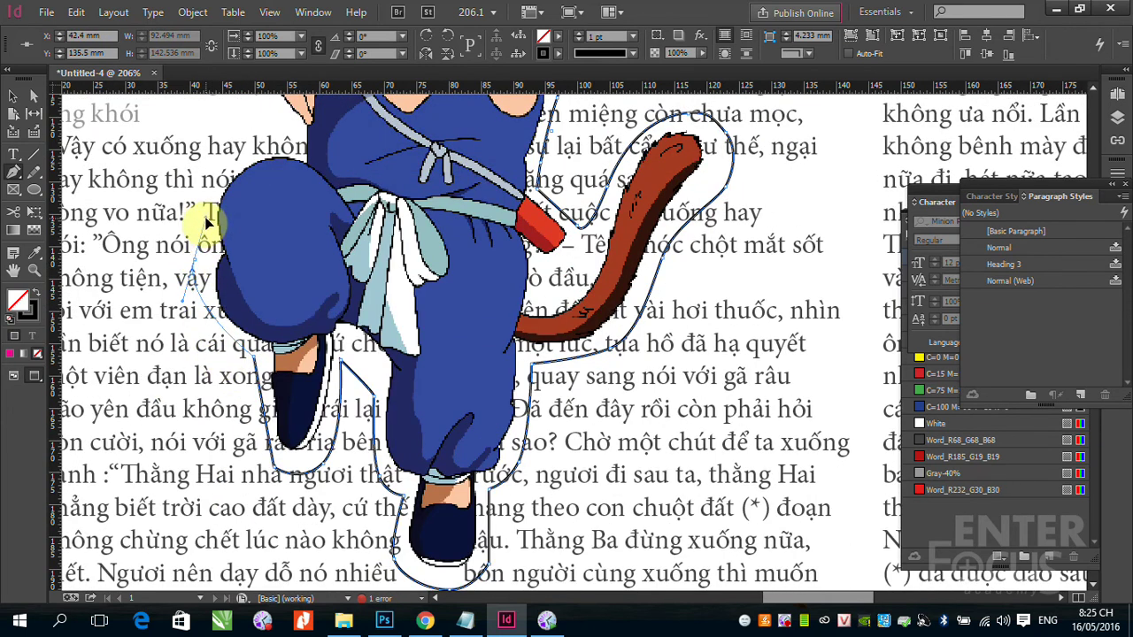
# Extend the path around the bent knee to the armpit and up the outer side of the other raised arm to its wristband
pyautogui.moveTo(225, 143); pyautogui.dragTo(324, 271)
pyautogui.moveTo(305, 229); pyautogui.dragTo(265, 324)
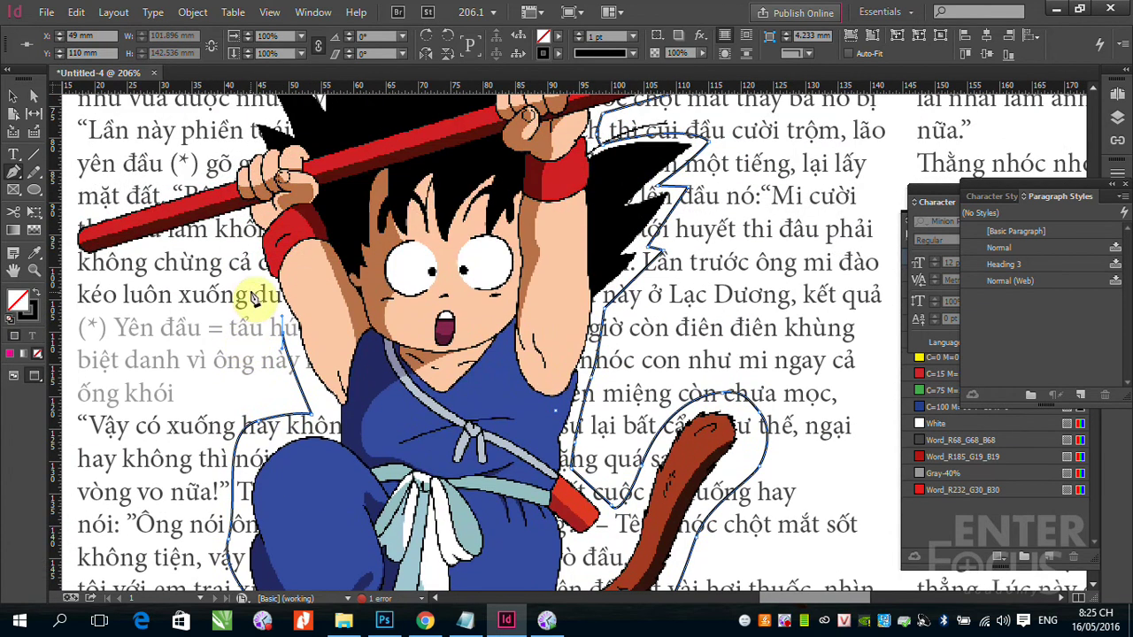
pyautogui.click(243, 239)
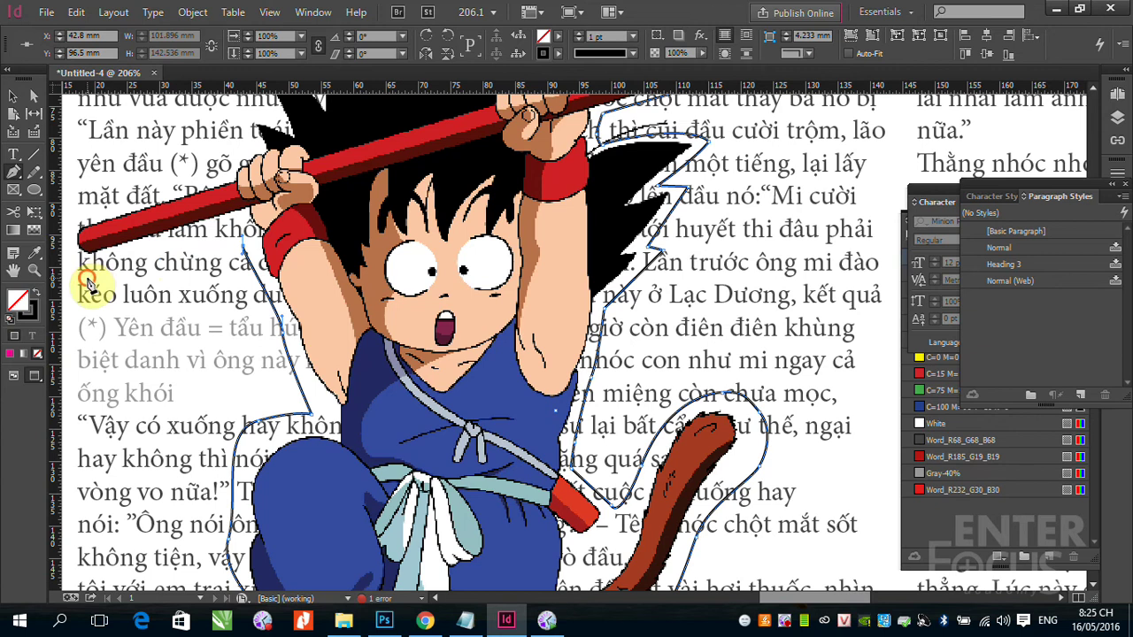
# Carry the path along the staff's underside, around its lower end, and back along the upper edge past the fist
pyautogui.moveTo(97, 286); pyautogui.dragTo(168, 336)
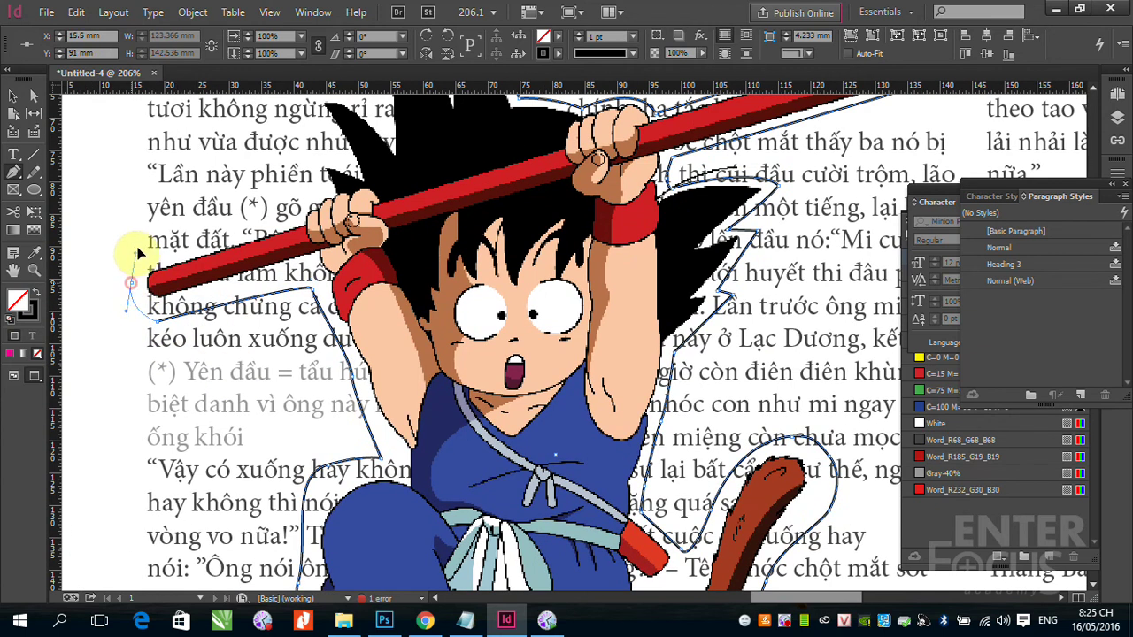
pyautogui.moveTo(139, 248); pyautogui.dragTo(286, 207)
pyautogui.click(326, 174)
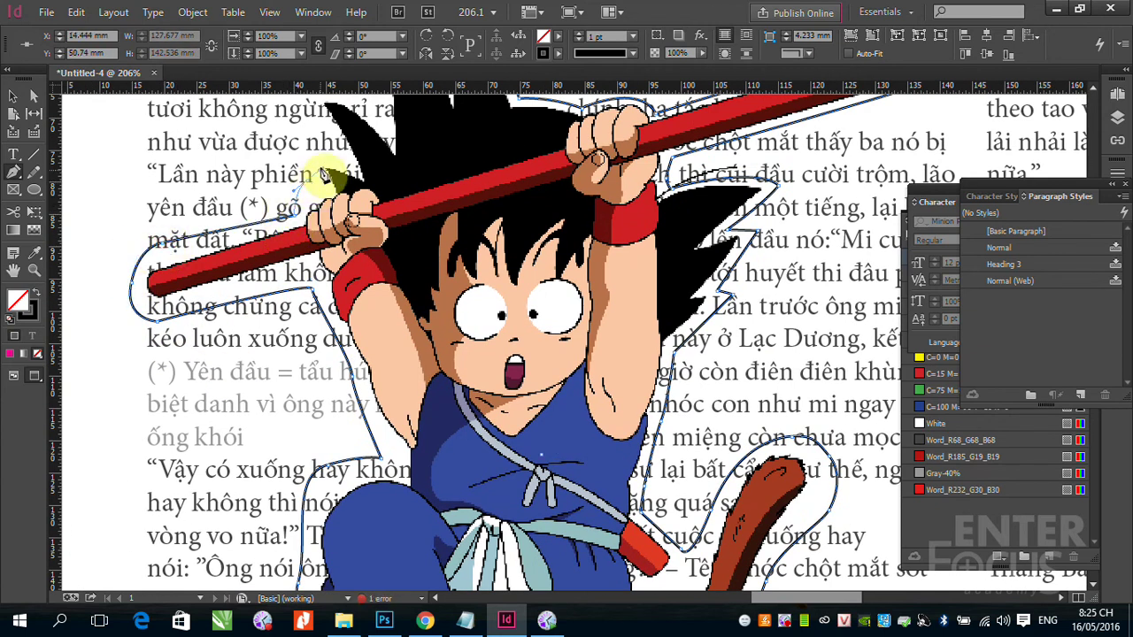
# Trace the remaining small hair spikes above the fist and close the path at its starting point on the tallest spike
pyautogui.moveTo(326, 175); pyautogui.dragTo(326, 160)
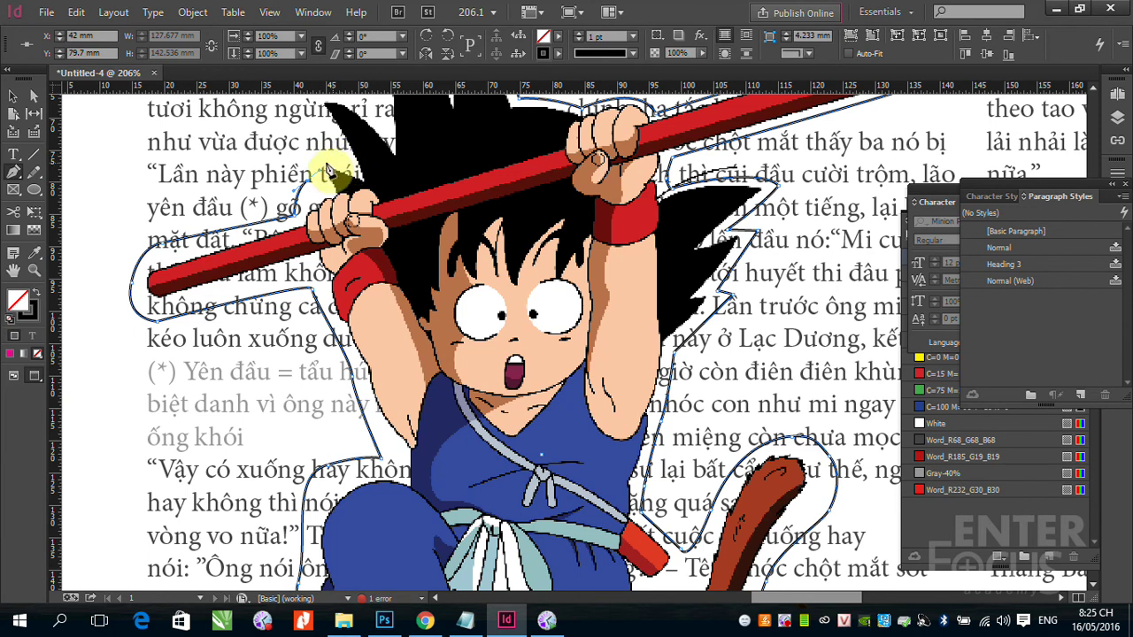
pyautogui.scroll(3, 336, 159)
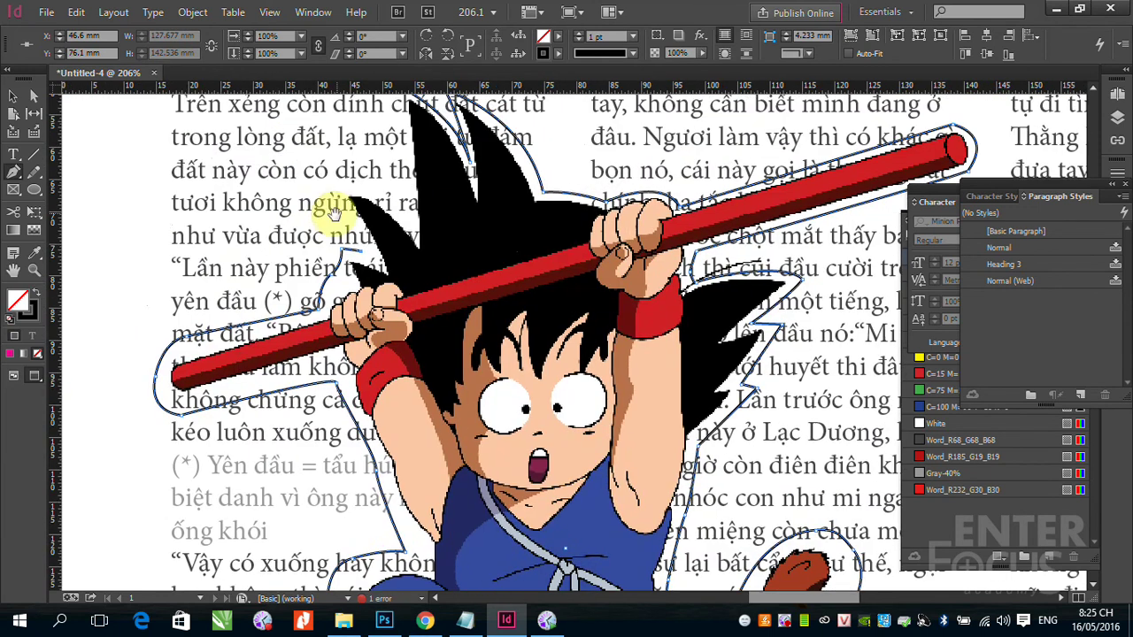
pyautogui.moveTo(381, 187); pyautogui.dragTo(399, 207)
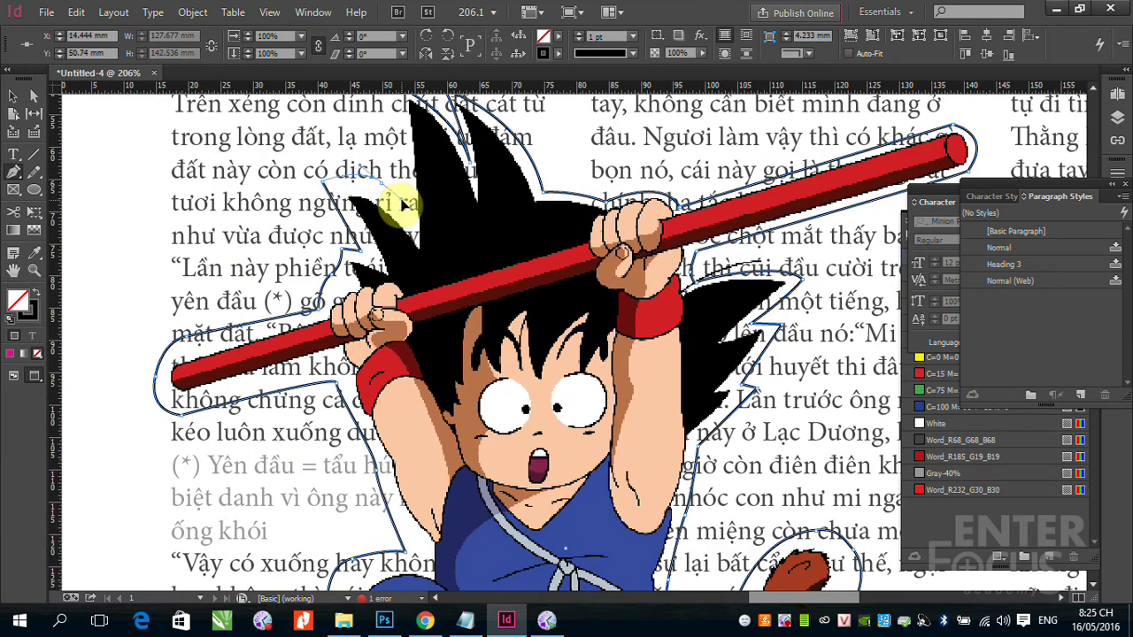
pyautogui.scroll(3, 399, 165)
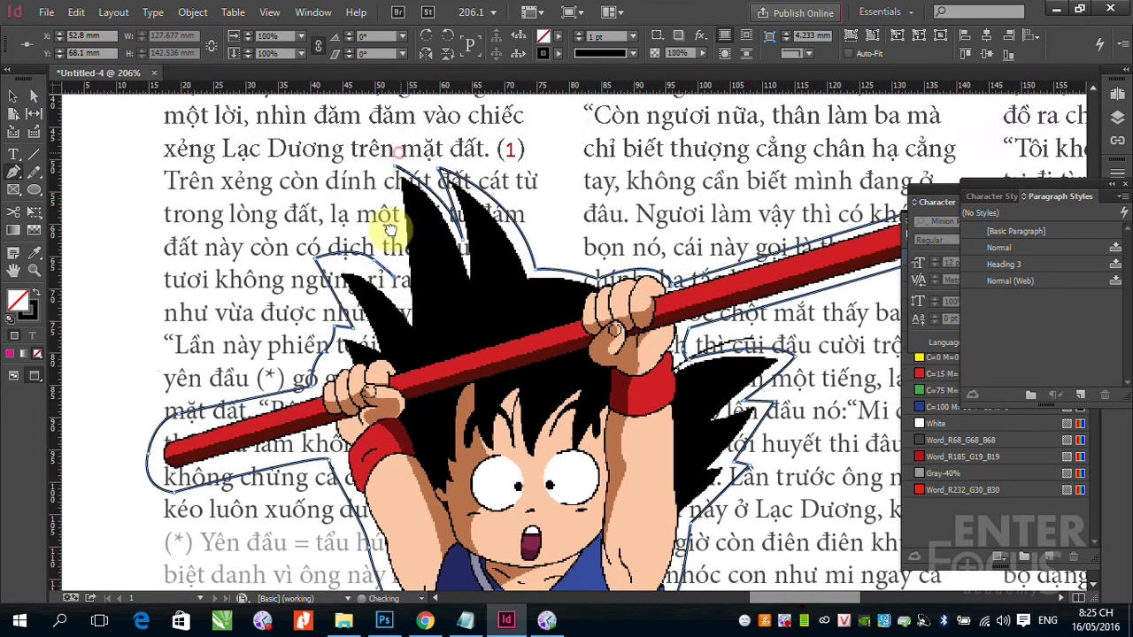
pyautogui.click(394, 168)
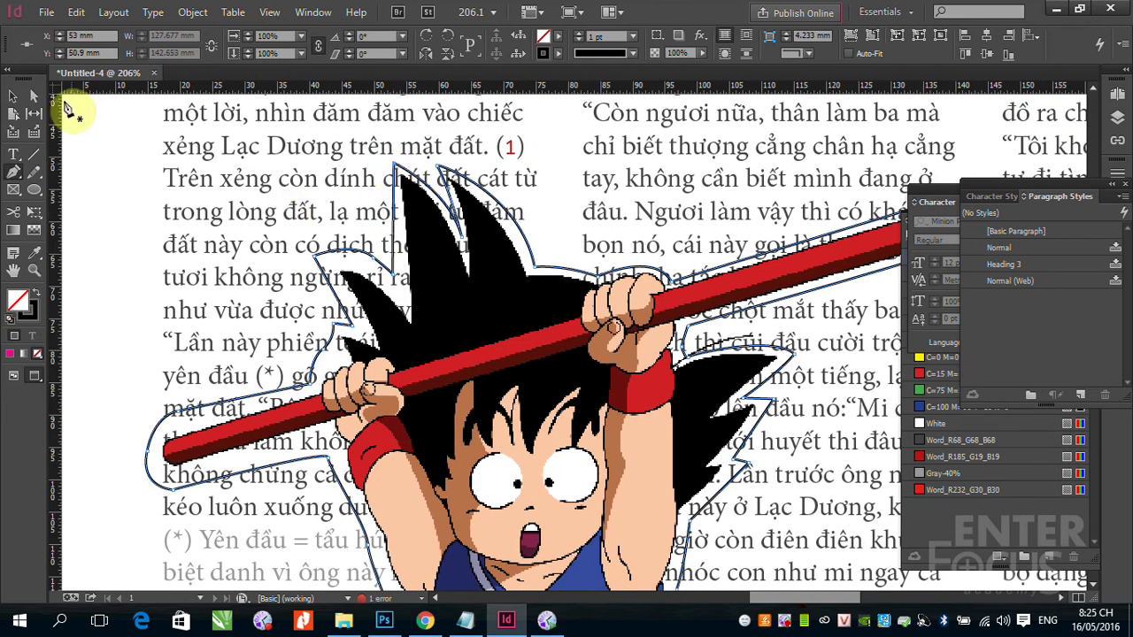
# Select the finished outline with the Selection tool, check it around the whole character, and deselect it
pyautogui.click(13, 96)
pyautogui.click(186, 177)
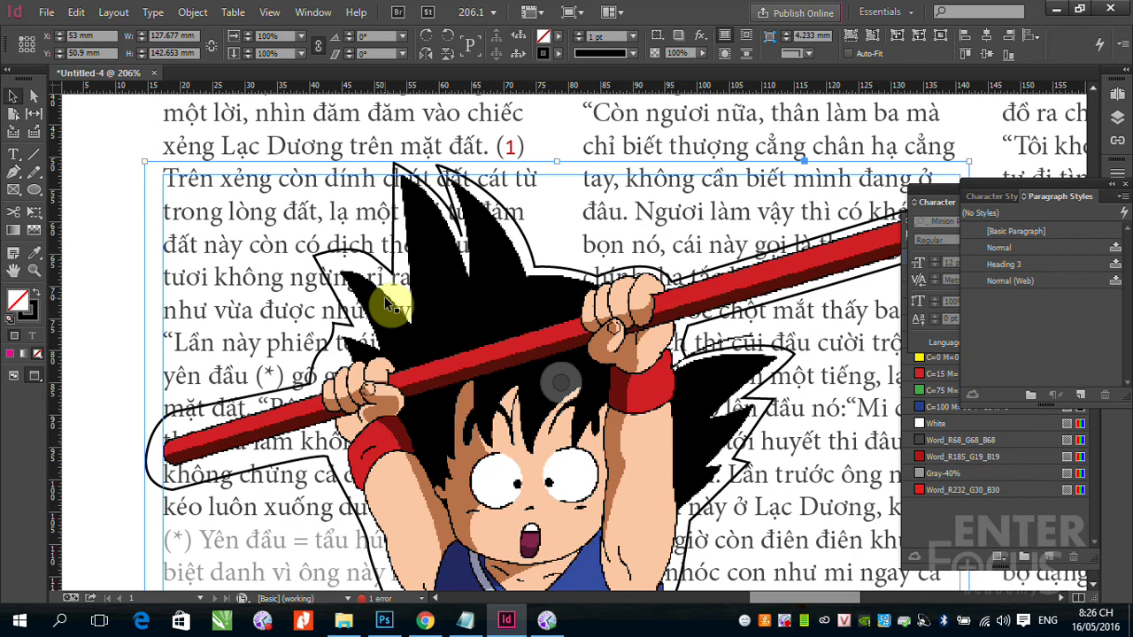
pyautogui.hotkey('ctrl', '-')
pyautogui.scroll(3, 384, 303)
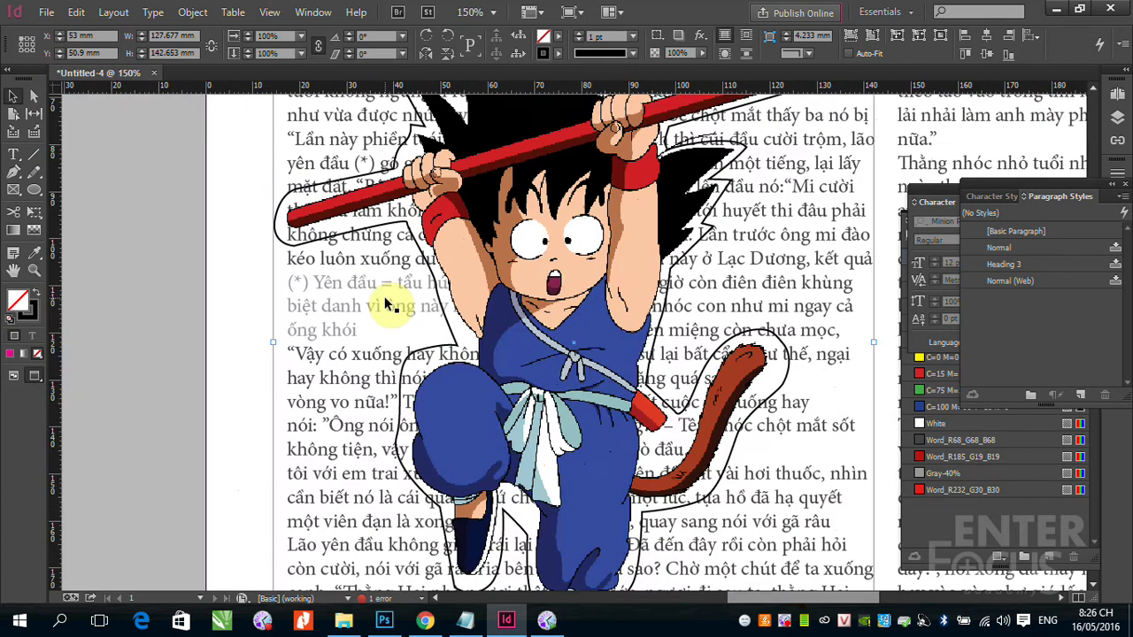
pyautogui.click(153, 319)
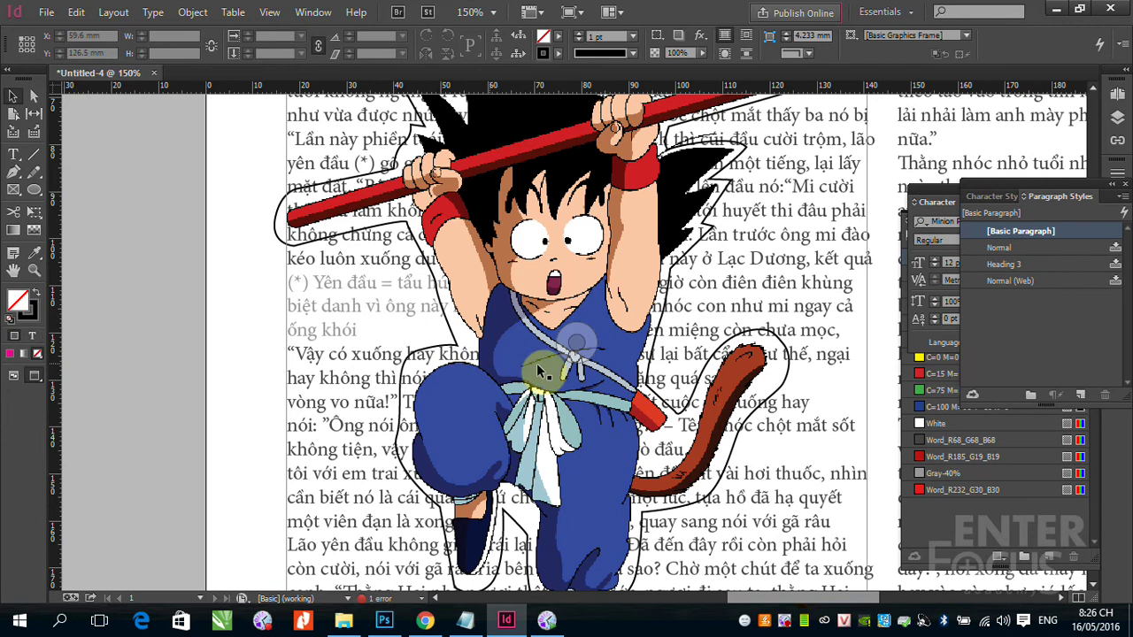
# Send the cartoon character image to the back behind the text columns and deselect it
pyautogui.click(328, 545)
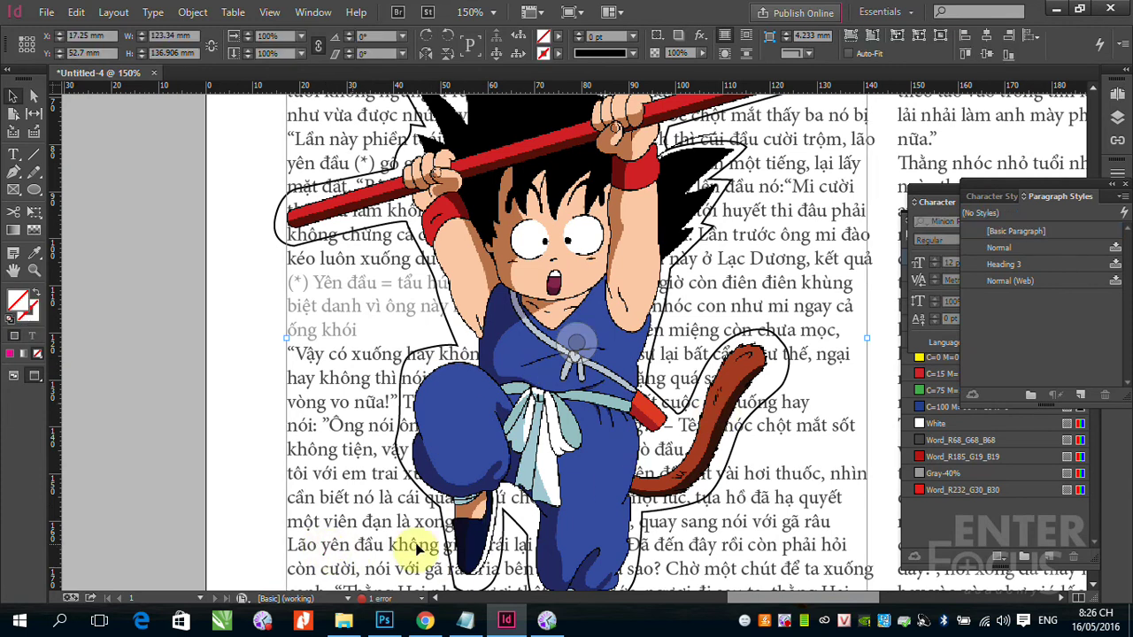
pyautogui.hotkey('ctrl', '-')
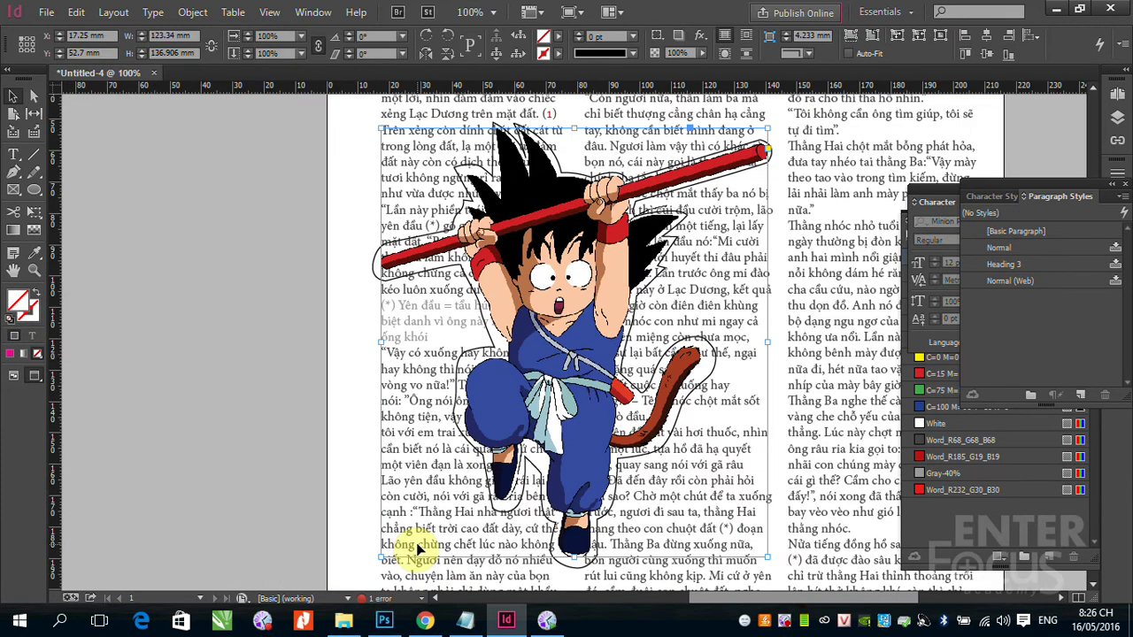
pyautogui.click(193, 12)
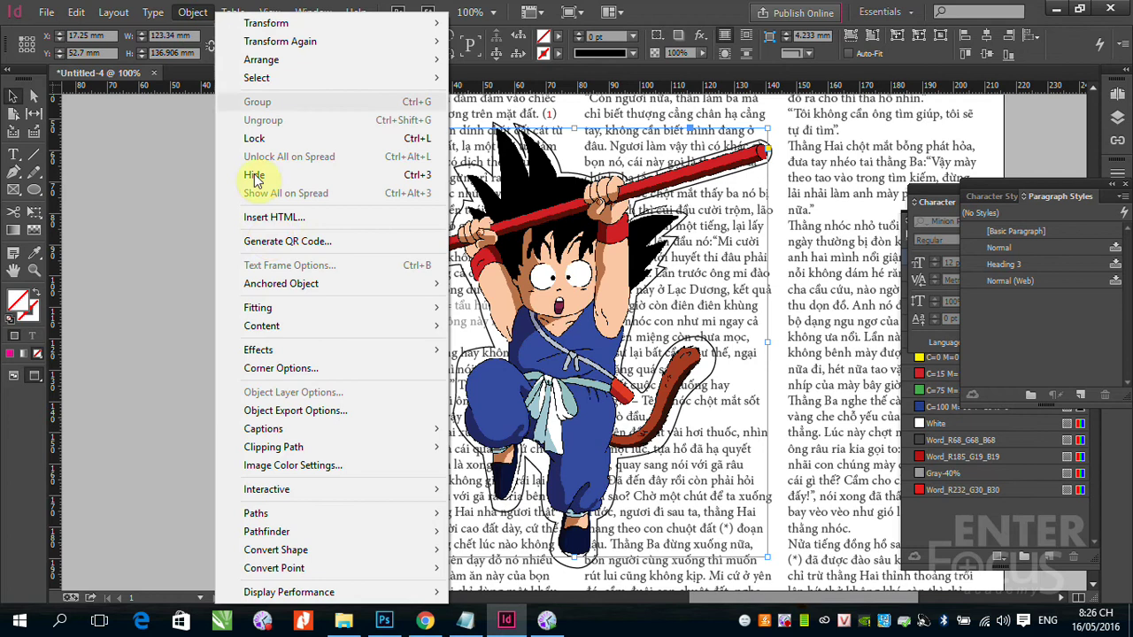
pyautogui.moveTo(273, 60)
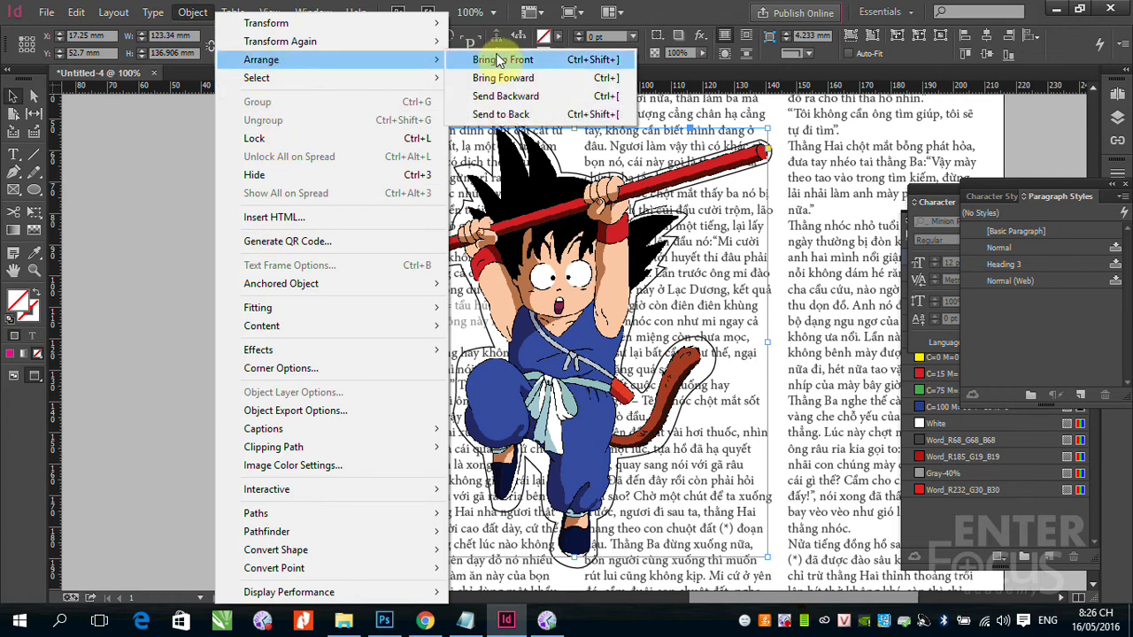
pyautogui.click(500, 115)
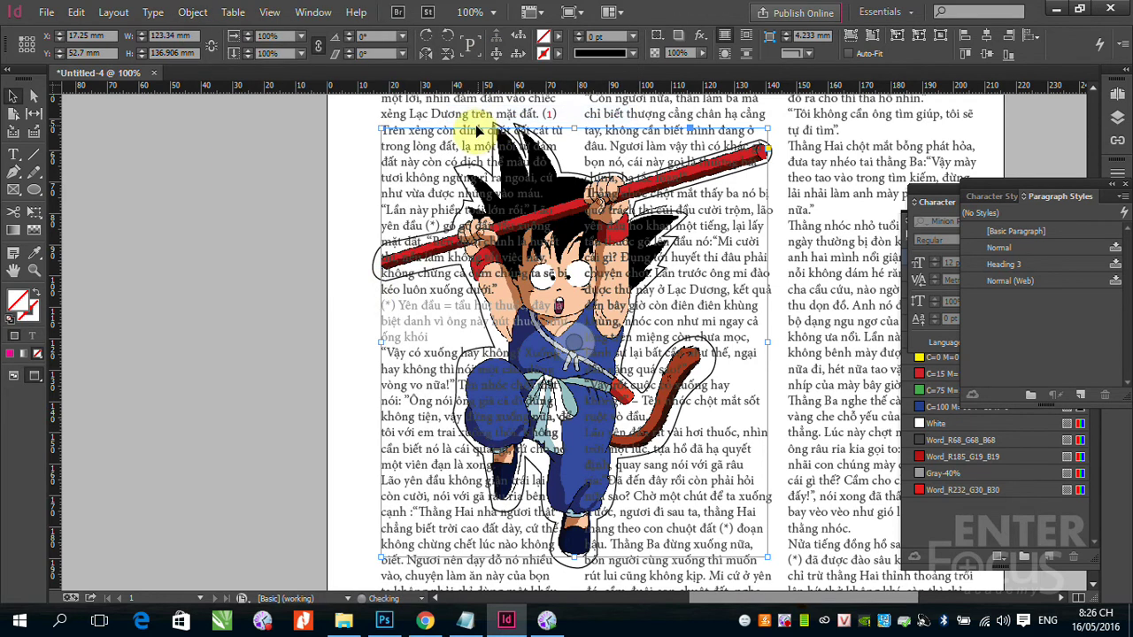
pyautogui.click(291, 309)
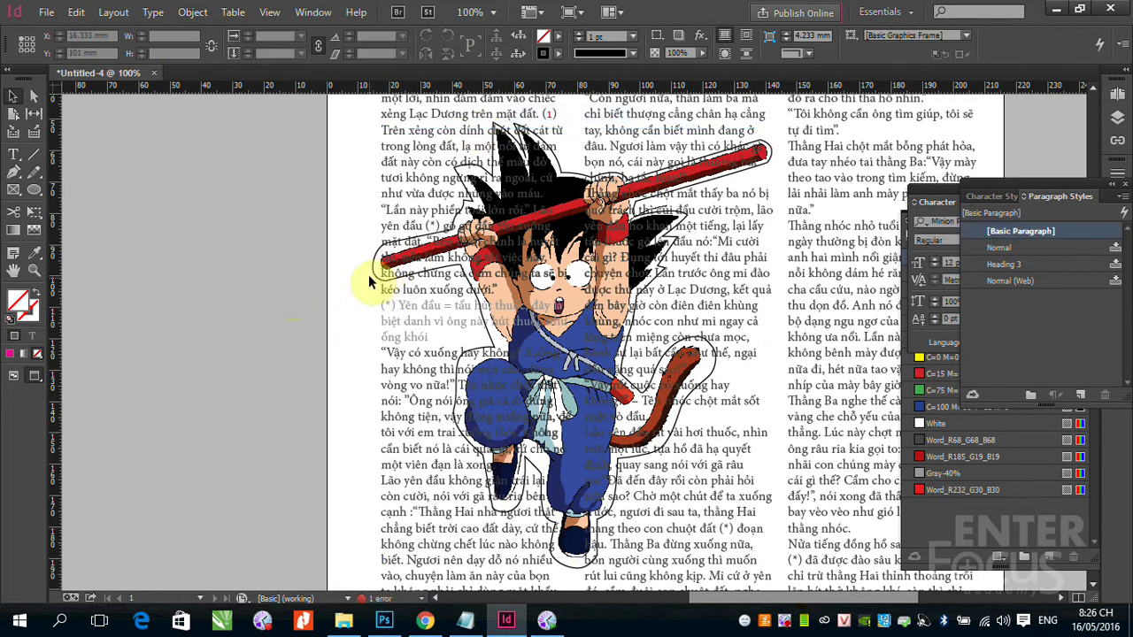
# Wrap the text around the object shape of the traced outline and set the outline's stroke weight to 0 pt
pyautogui.click(371, 270)
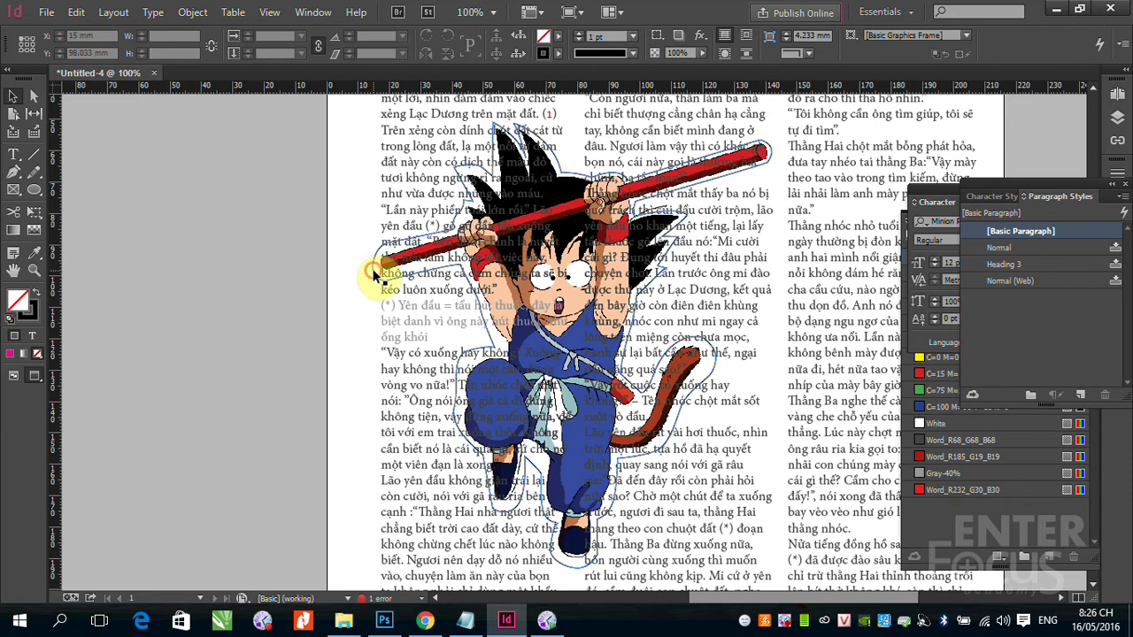
pyautogui.click(373, 271)
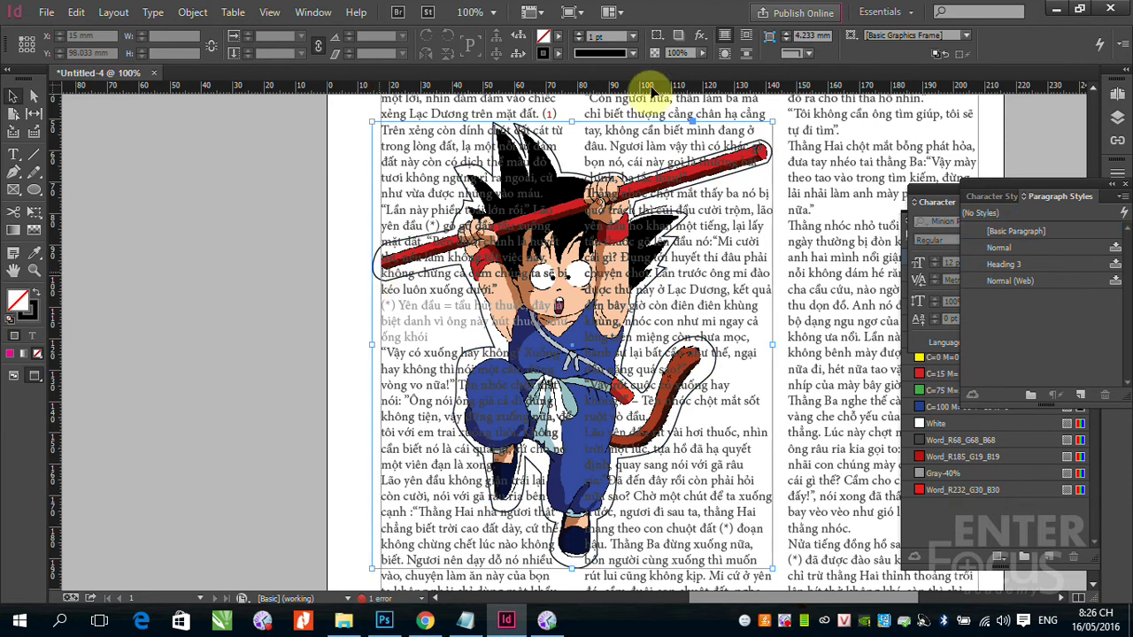
pyautogui.click(723, 59)
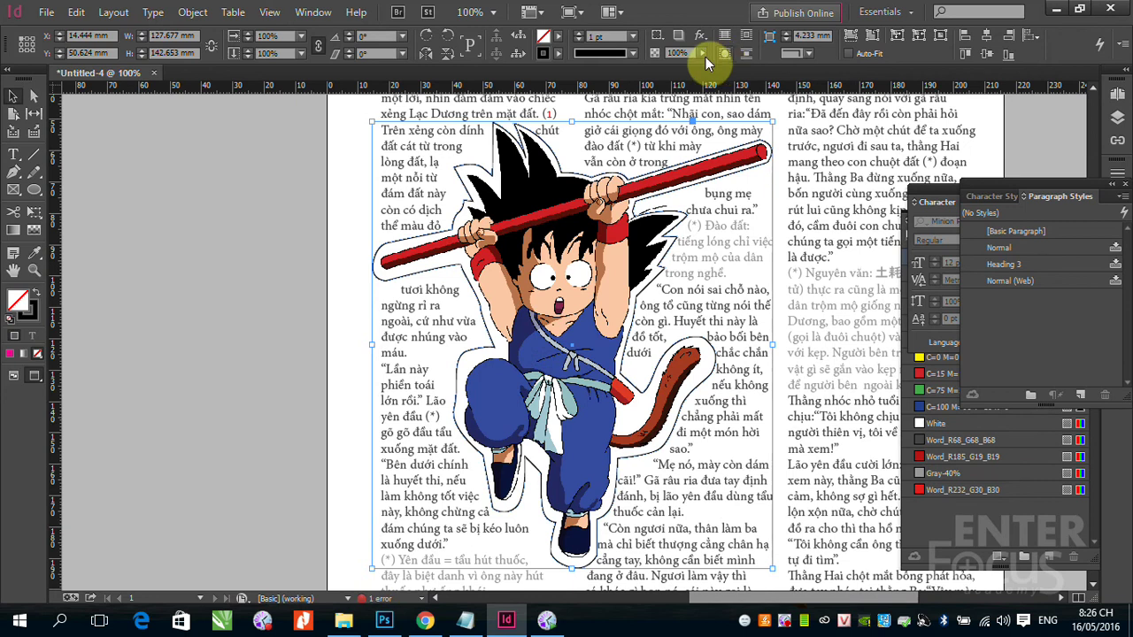
pyautogui.click(633, 36)
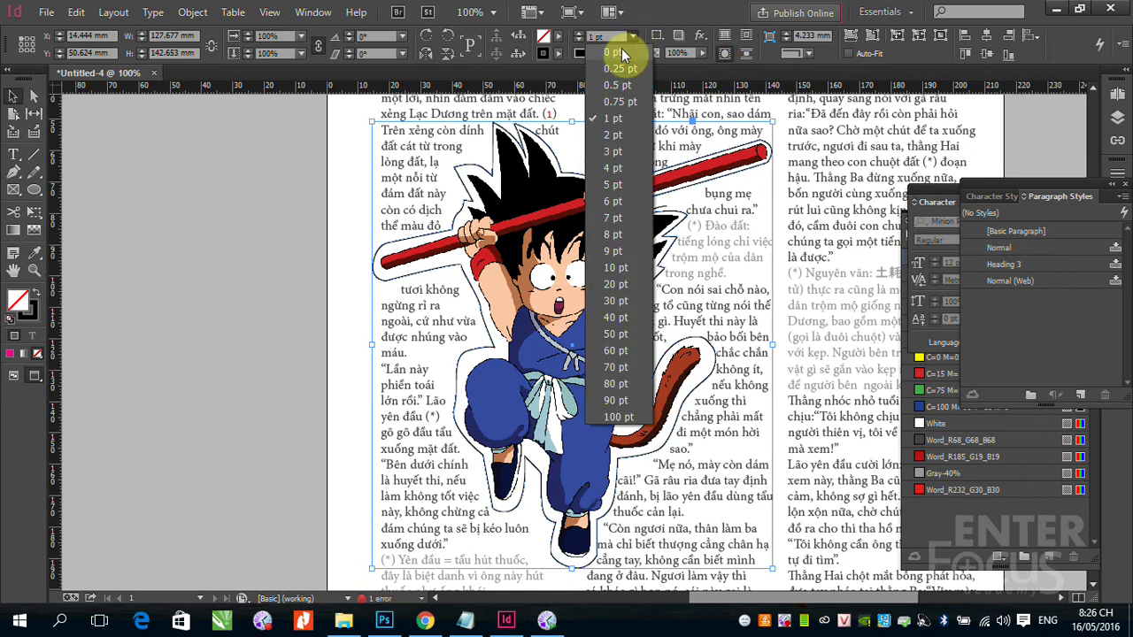
pyautogui.click(621, 50)
pyautogui.click(266, 335)
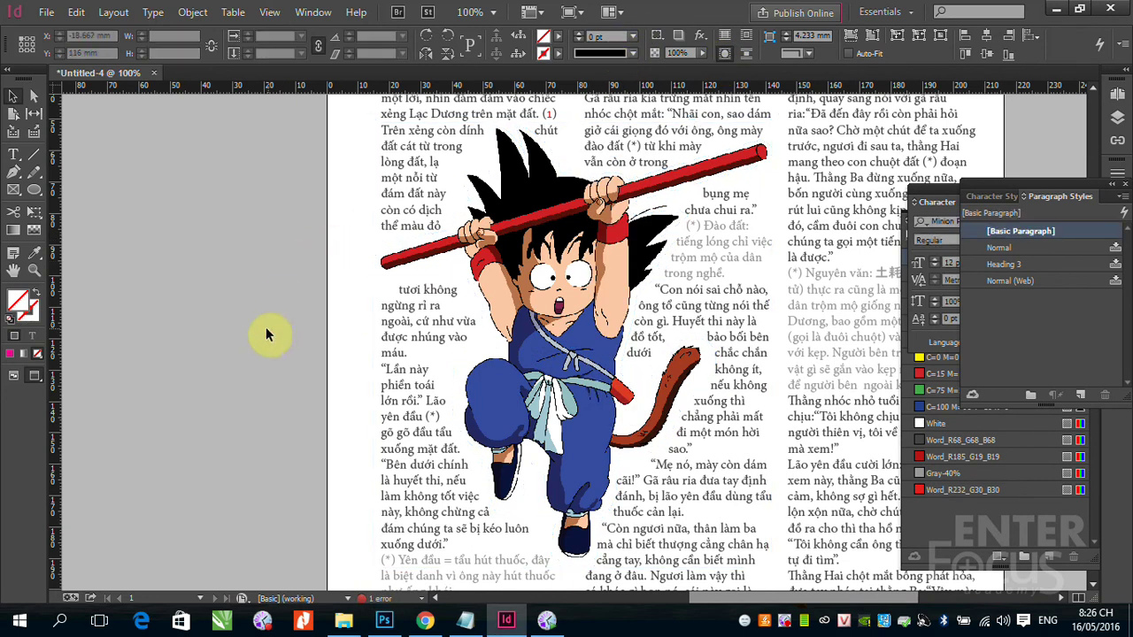
# Delete the wrap outline and the character image, moving the text frame aside to reach the image and back within the page margins
pyautogui.click(524, 399)
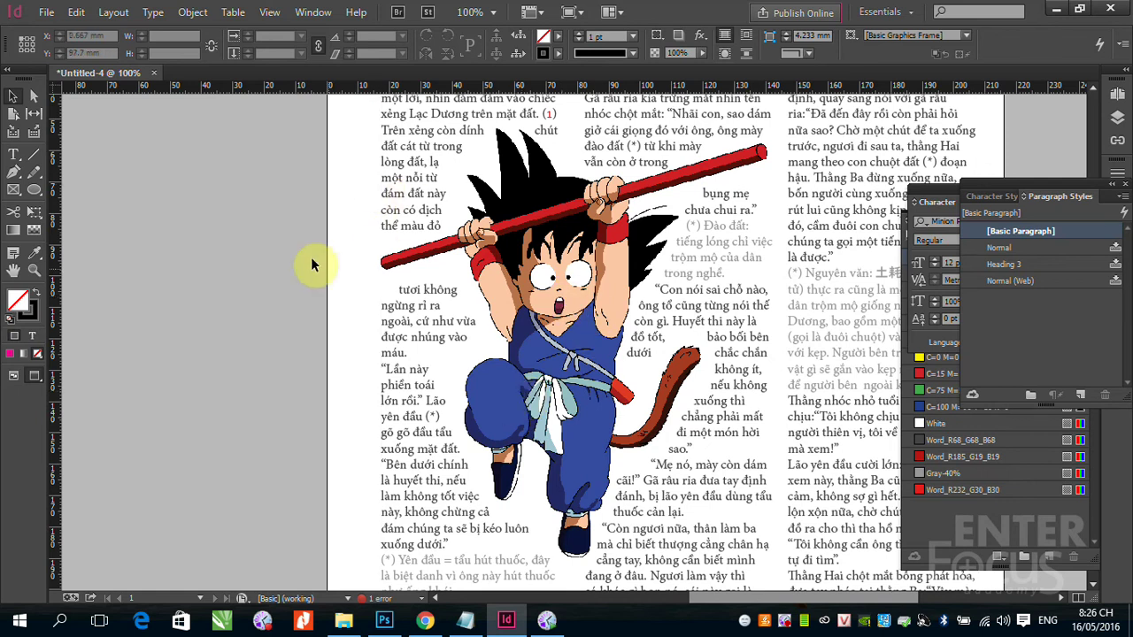
pyautogui.click(430, 272)
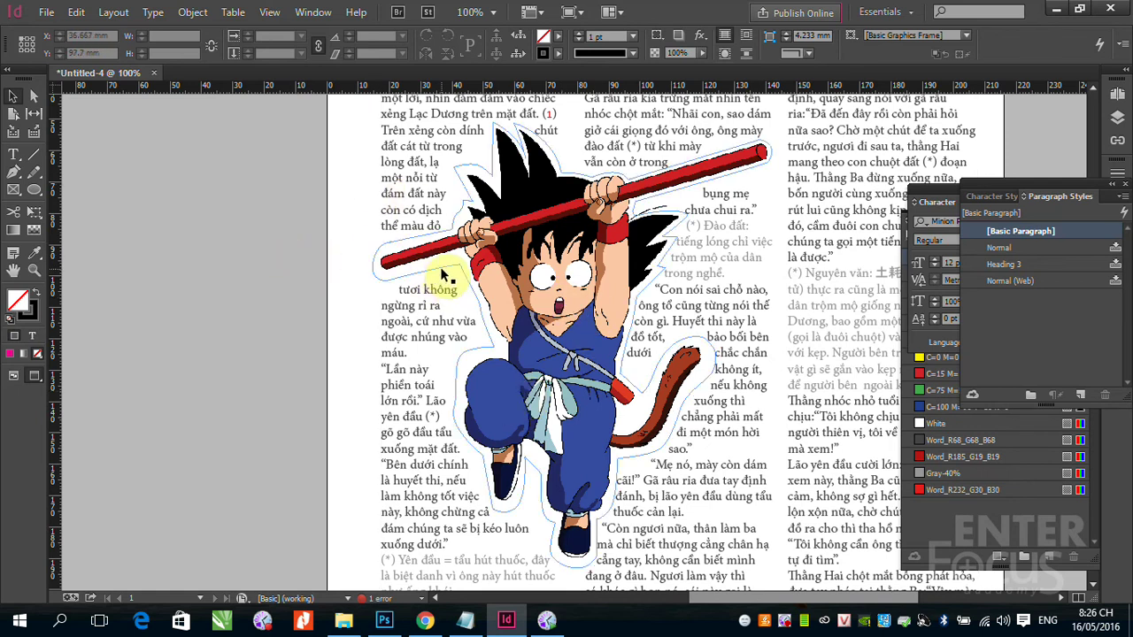
pyautogui.click(452, 264)
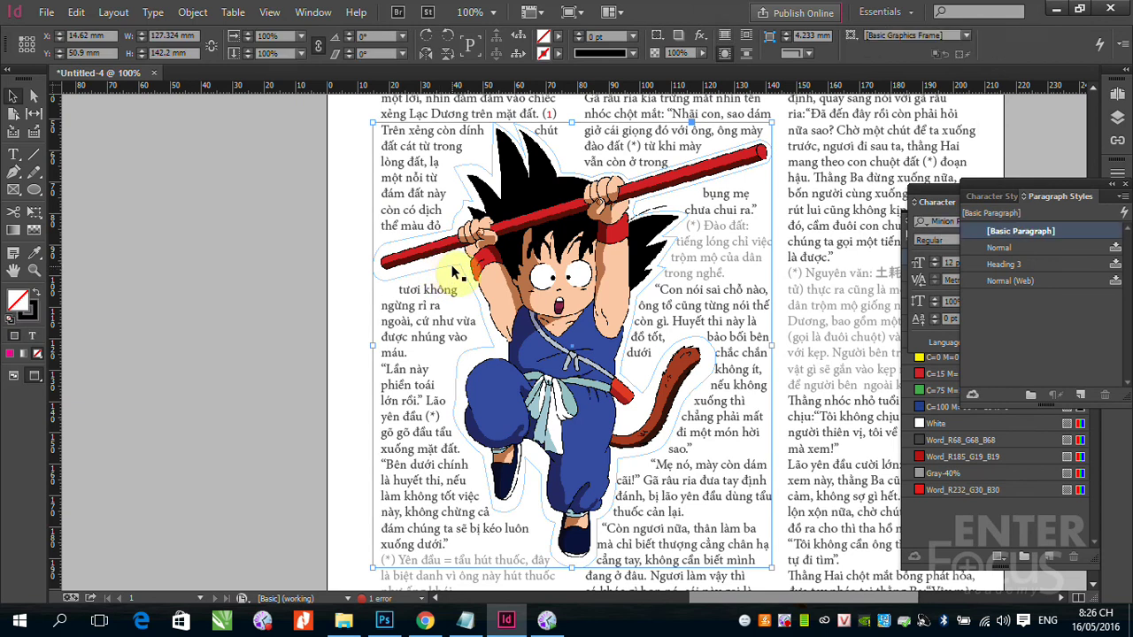
pyautogui.hotkey('ctrl', 'shift', '[')
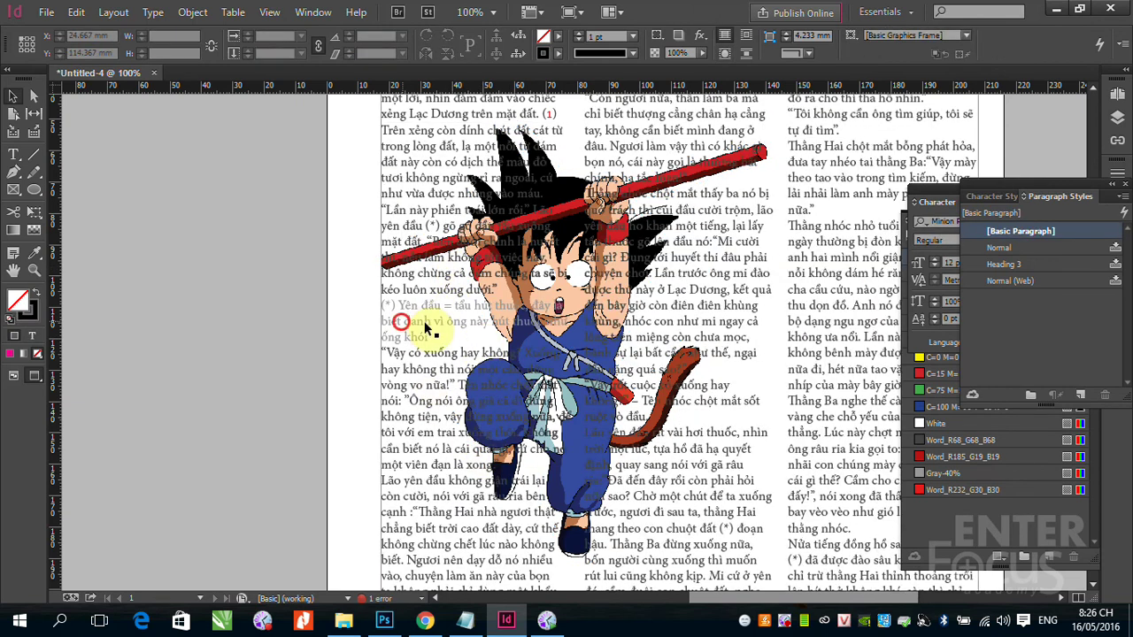
pyautogui.click(407, 273)
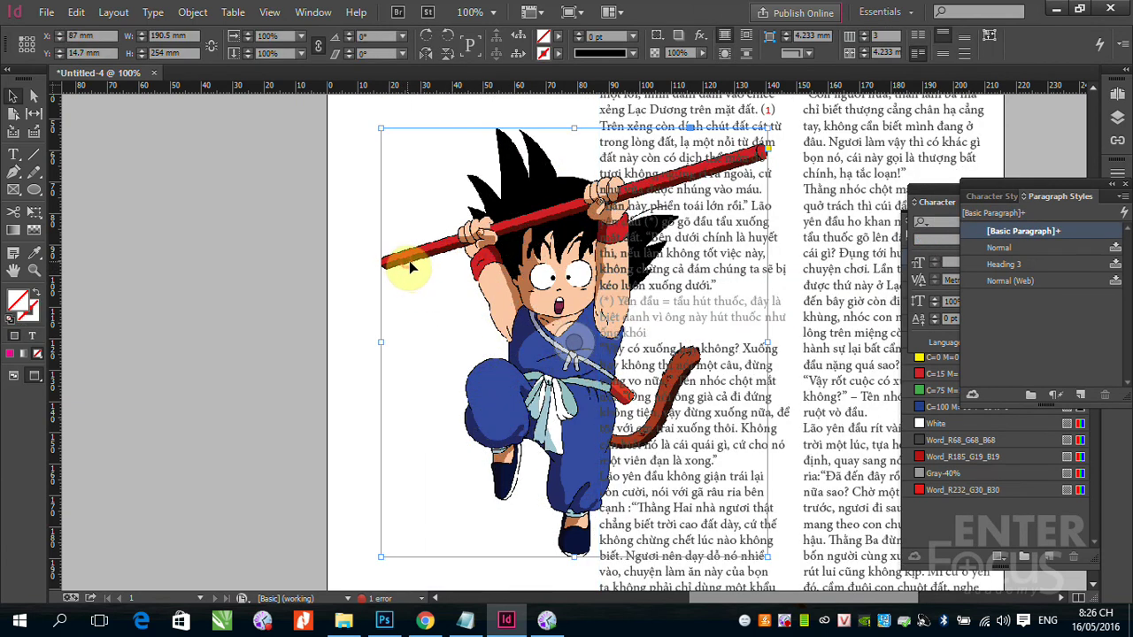
pyautogui.press('Delete')
pyautogui.moveTo(696, 257); pyautogui.dragTo(470, 260)
pyautogui.hotkey('ctrl', '0')
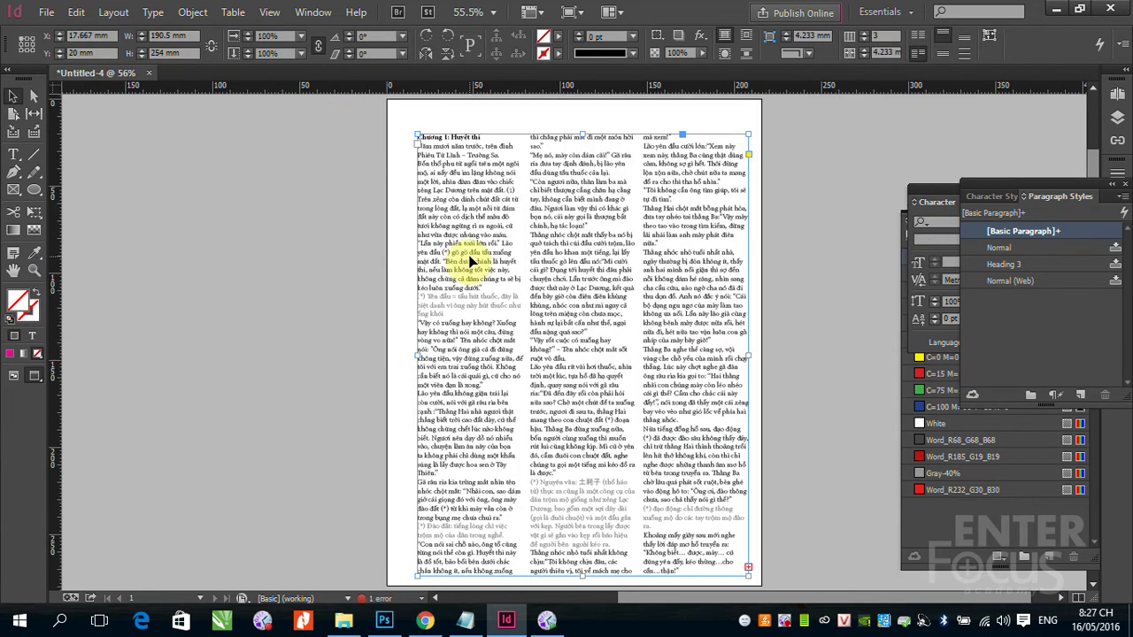
# Place the image 1.jpg from the Desktop over the first two text columns
pyautogui.click(46, 13)
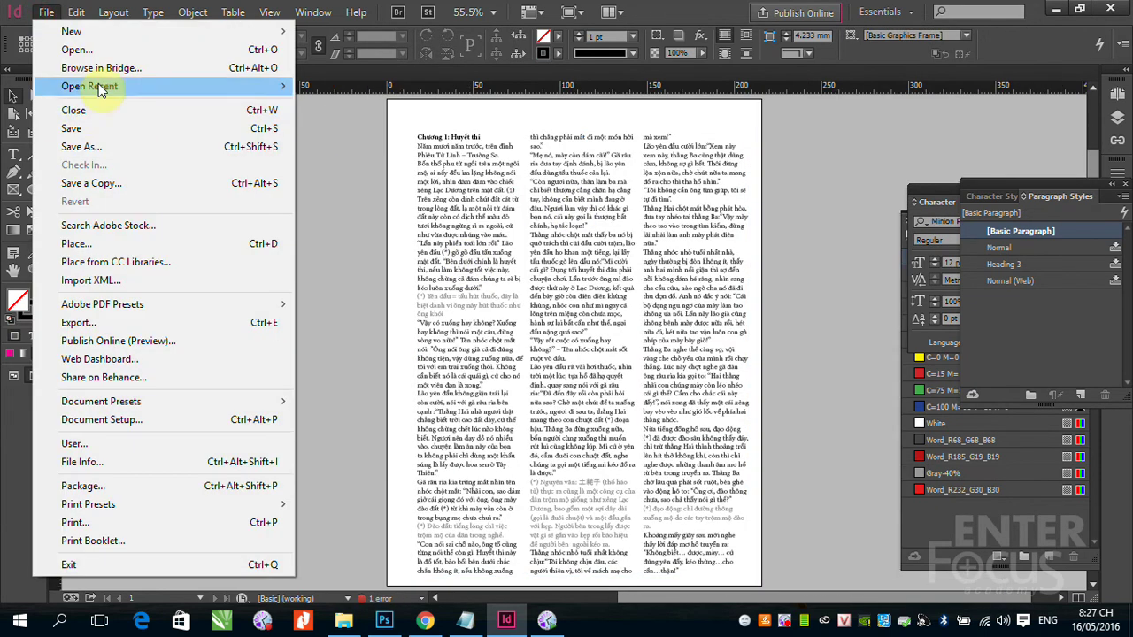
pyautogui.click(84, 244)
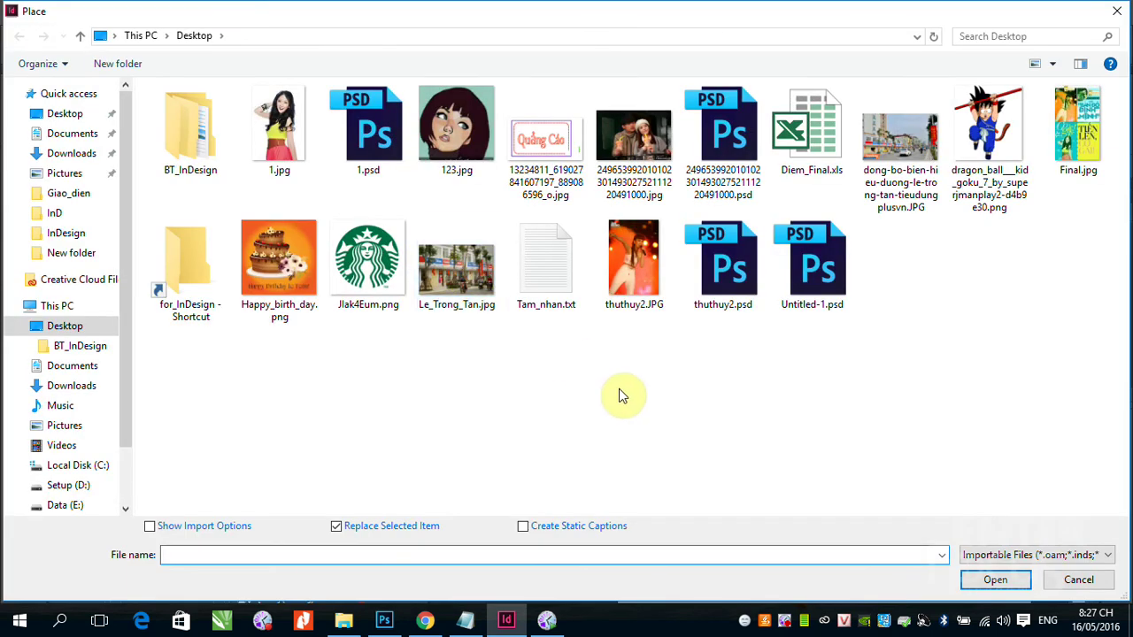
pyautogui.click(280, 128)
pyautogui.click(995, 581)
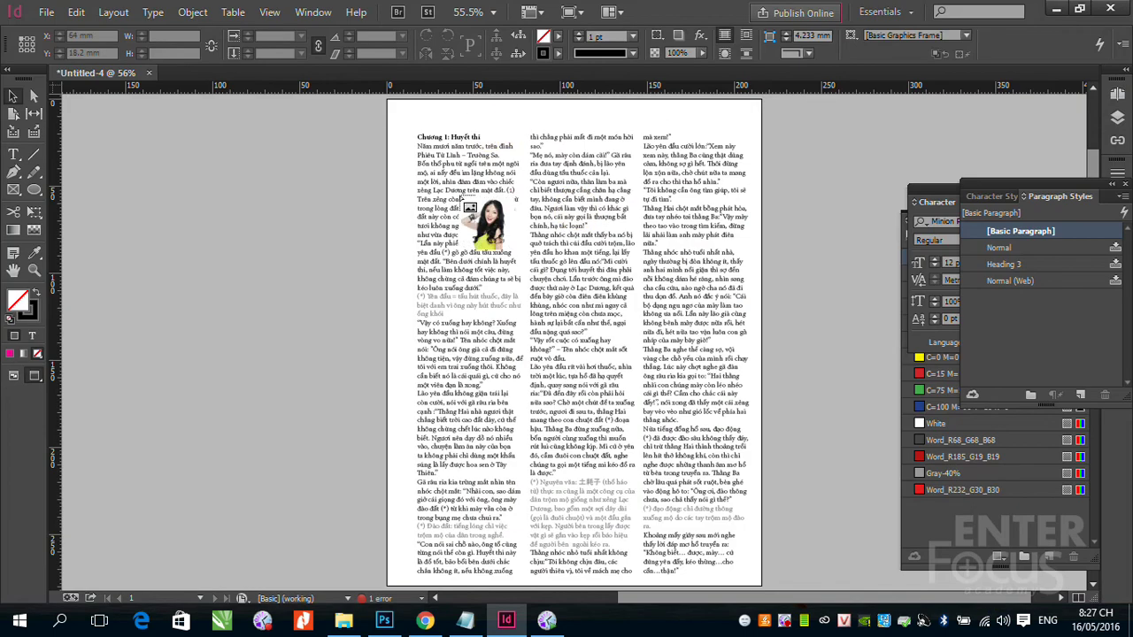
pyautogui.click(437, 226)
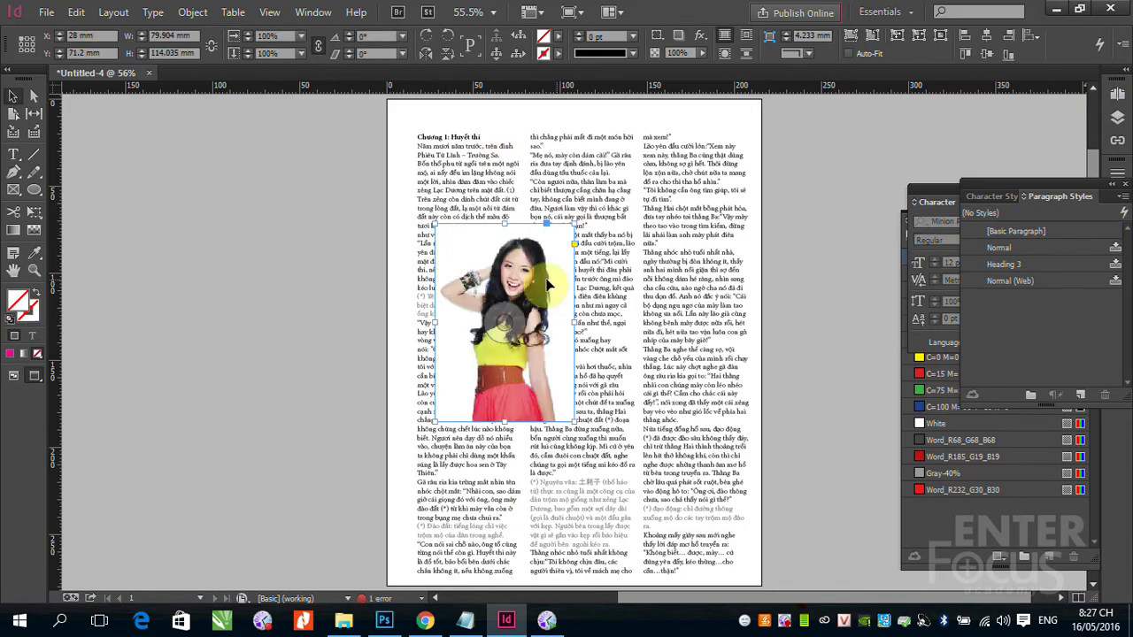
# Move the placed photo to the page's left margin at X 17.667 mm, Y 51.2 mm and enlarge it to about 154.5%
pyautogui.moveTo(541, 256); pyautogui.dragTo(522, 251)
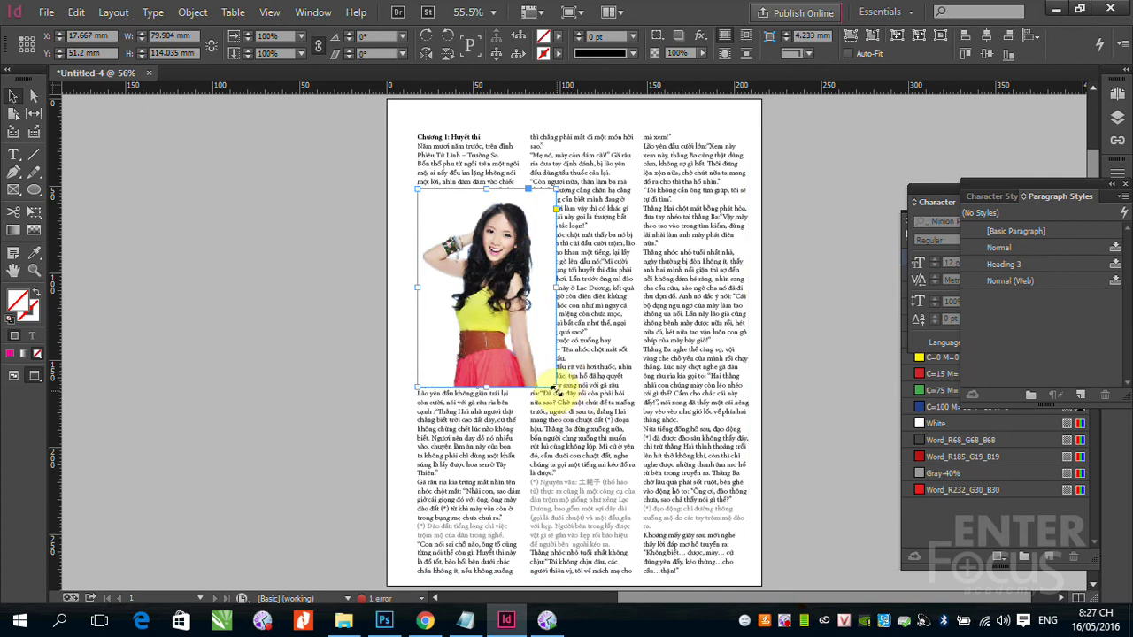
pyautogui.moveTo(556, 387); pyautogui.dragTo(620, 451)
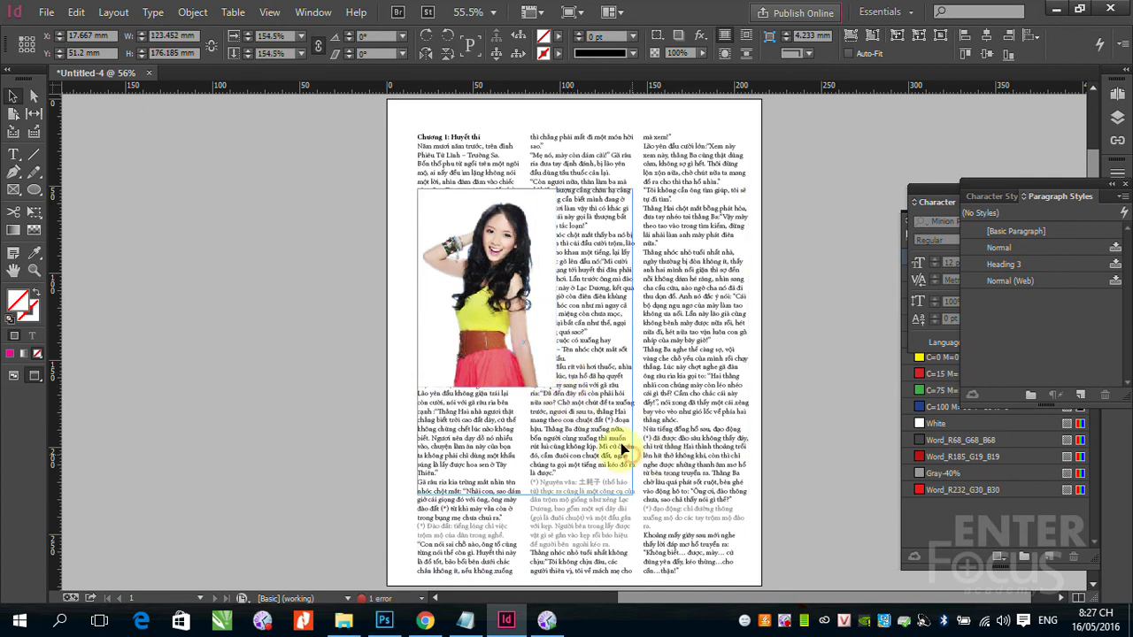
pyautogui.click(883, 357)
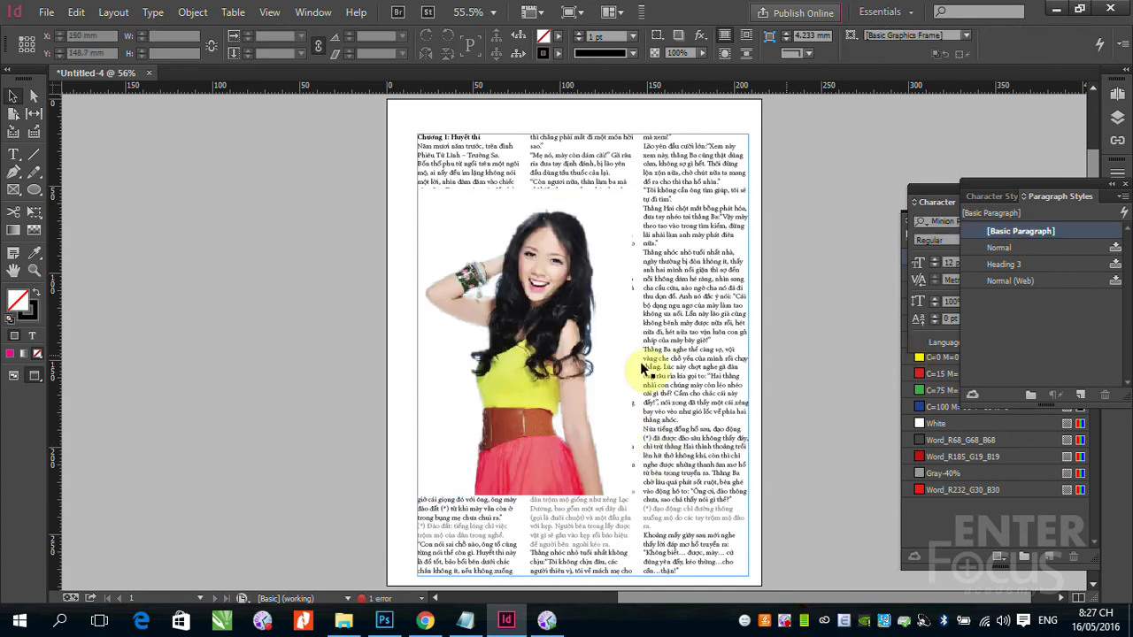
pyautogui.click(519, 240)
pyautogui.click(823, 230)
# Open the placed photo for editing in Adobe Photoshop CC 2015 16.0
pyautogui.click(518, 292)
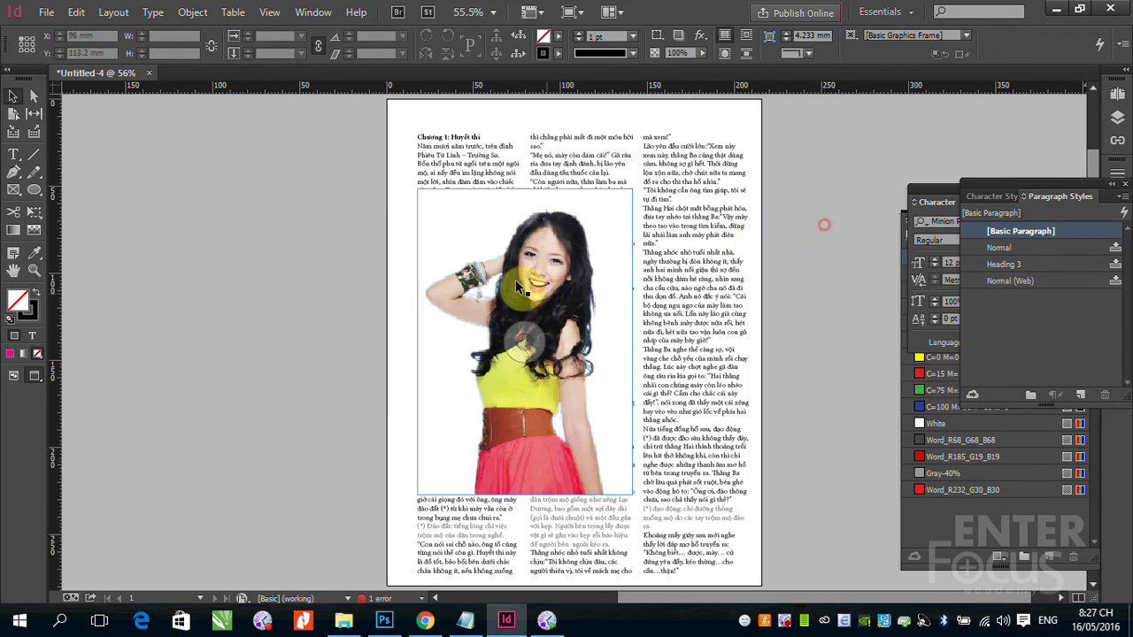
pyautogui.click(535, 283)
pyautogui.rightClick(536, 283)
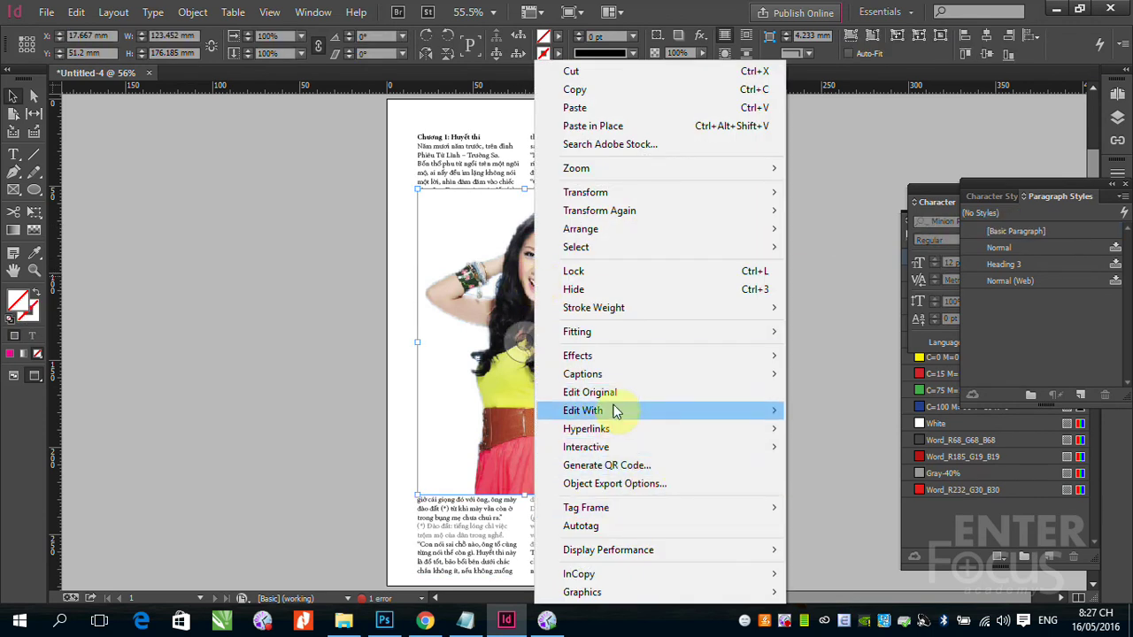
pyautogui.moveTo(748, 410)
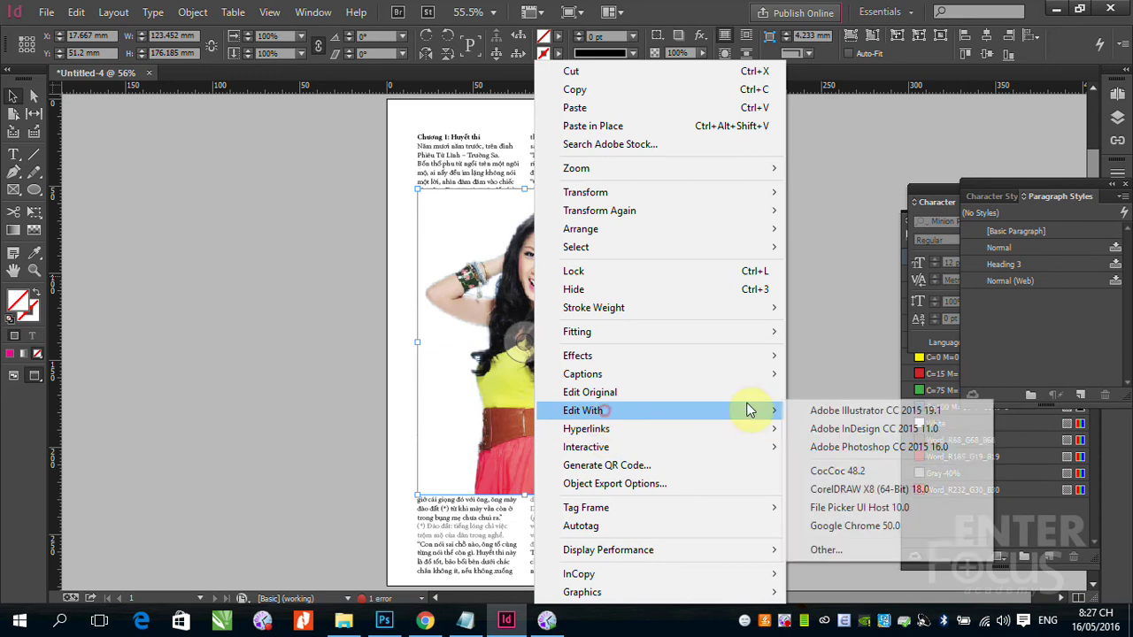
pyautogui.click(871, 447)
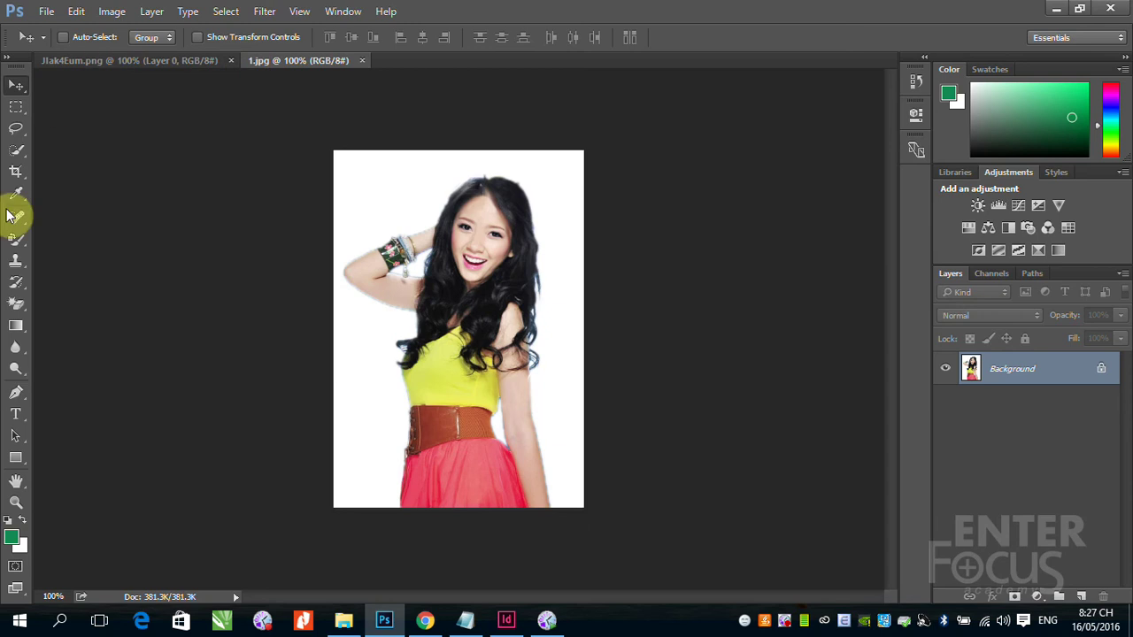
# Erase the photo's white background to transparency with the Magic Eraser tool, leaving the woman's figure
pyautogui.click(16, 305)
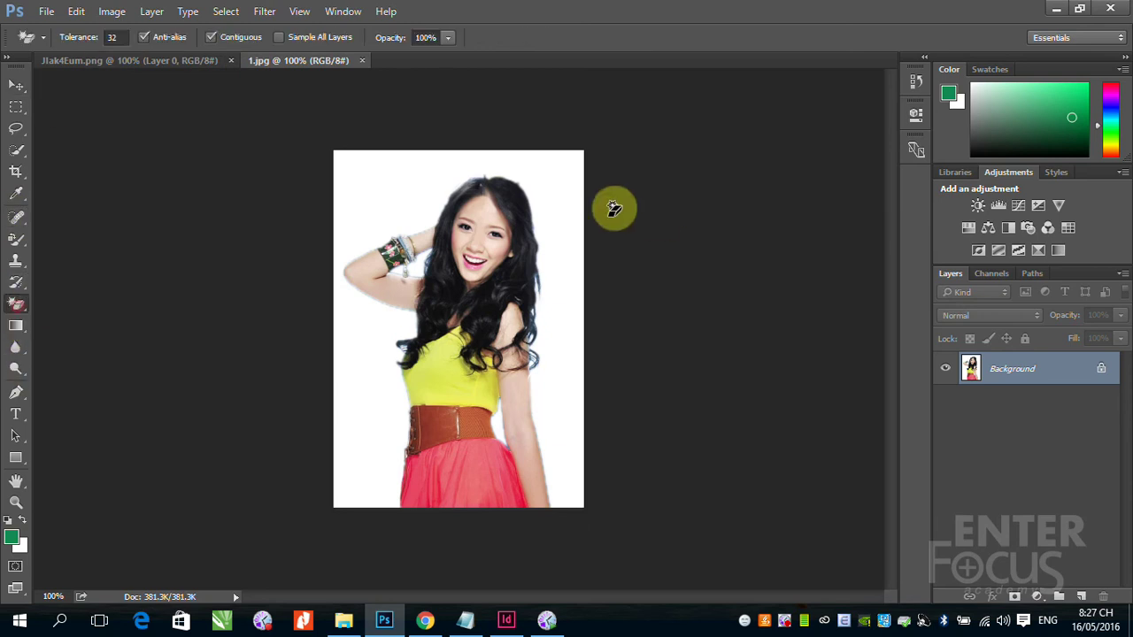
pyautogui.click(566, 217)
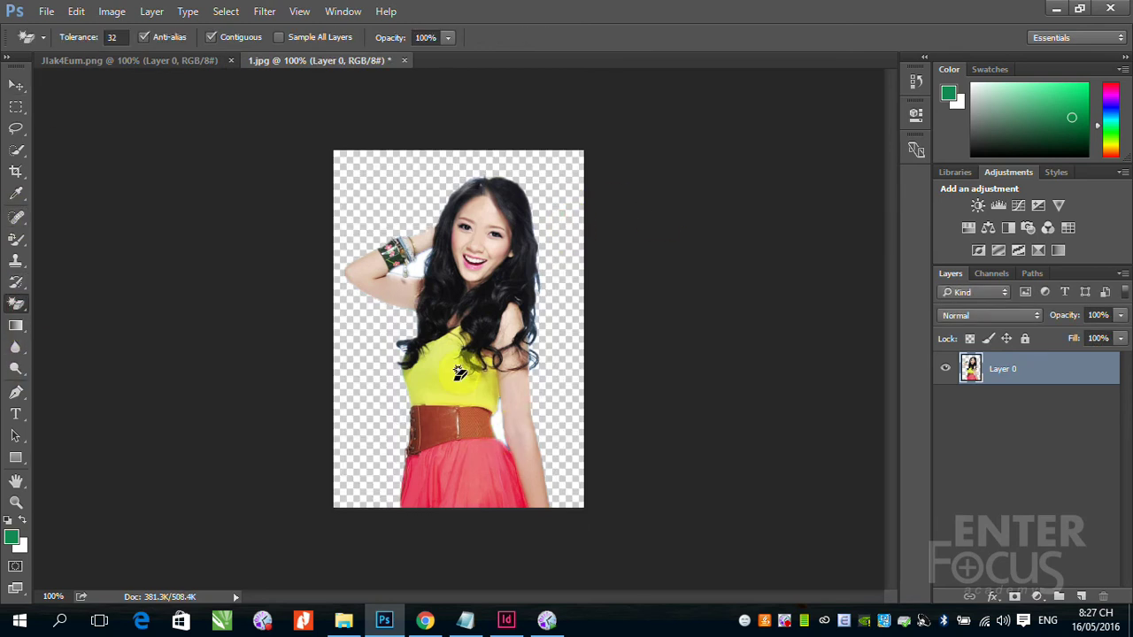
pyautogui.click(16, 85)
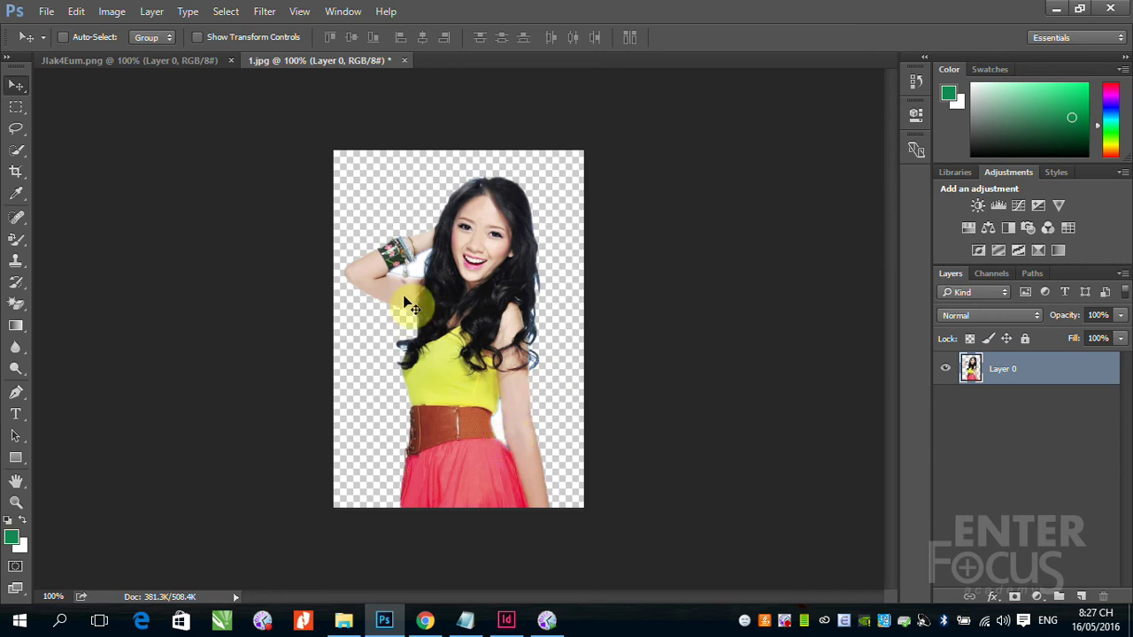
# Close the photo and save it to the Desktop as the Photoshop file 11 with Maximize Compatibility
pyautogui.click(404, 61)
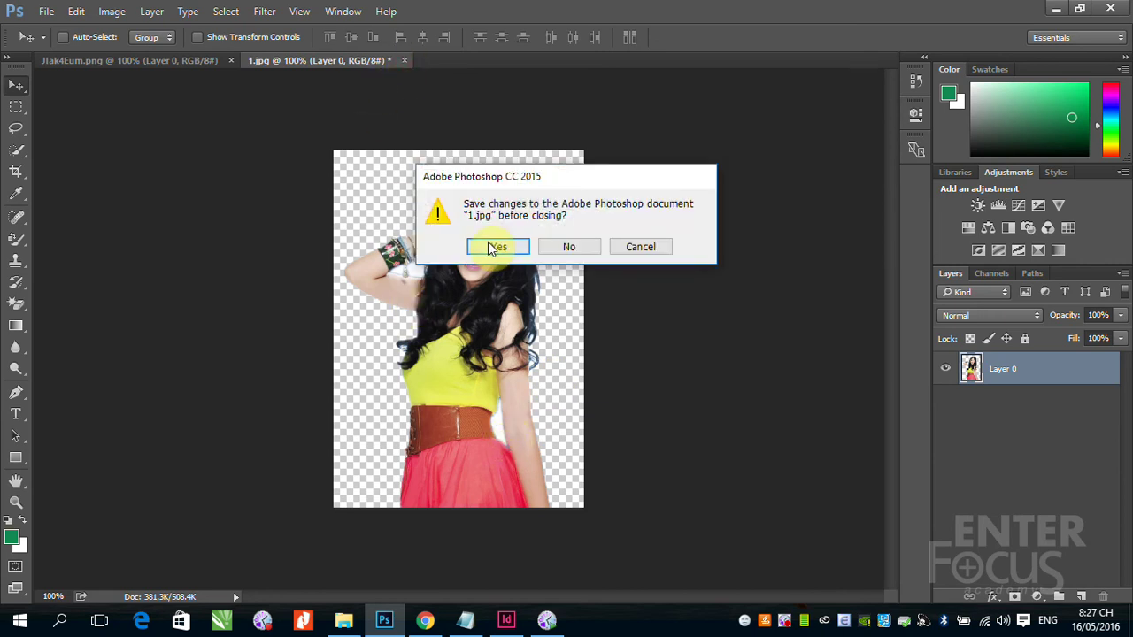
pyautogui.press('Return')
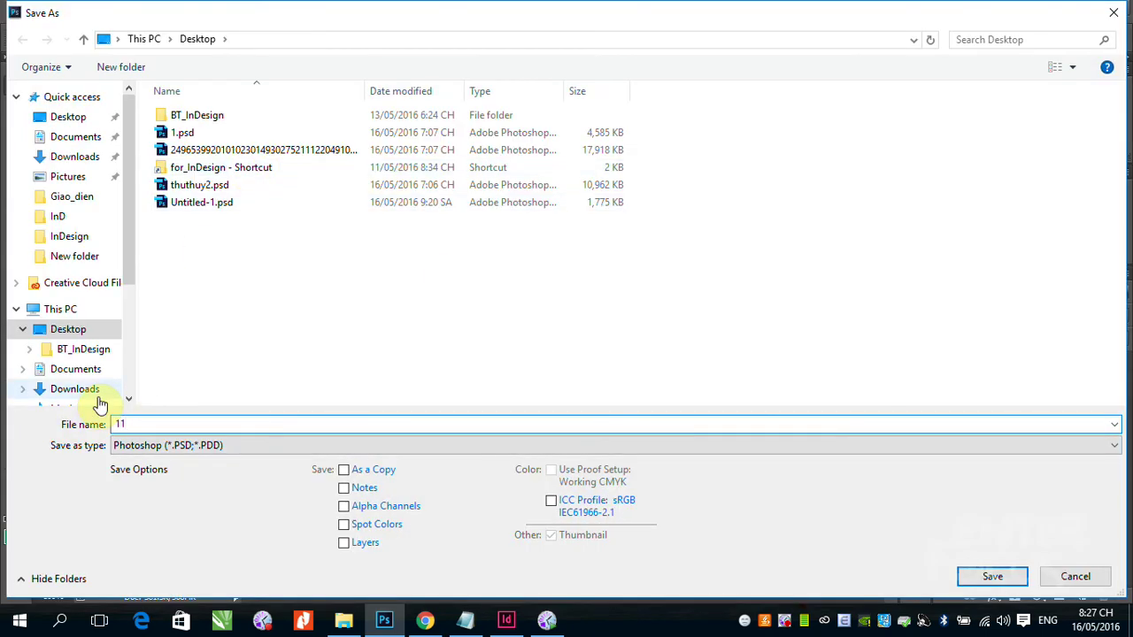
pyautogui.press('Return')
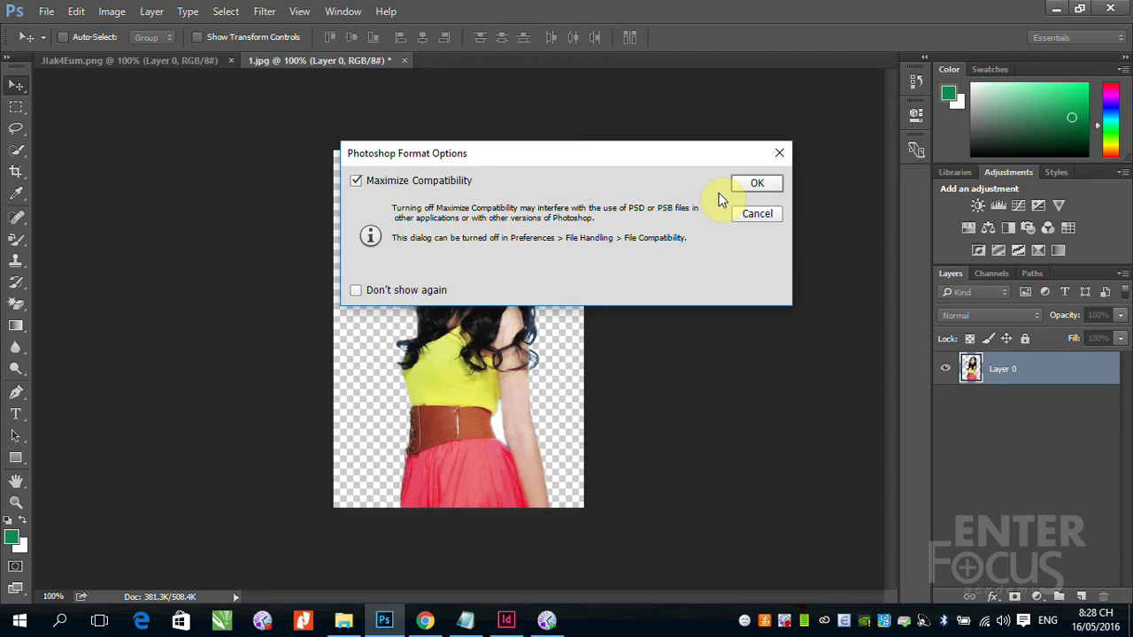
pyautogui.click(758, 188)
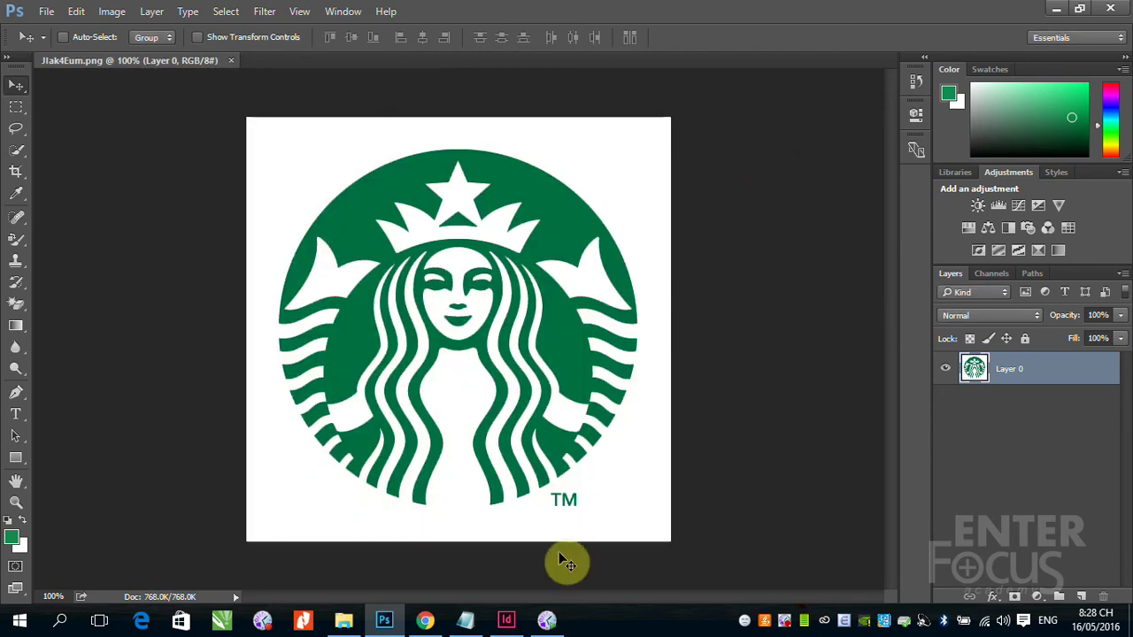
# Switch back to InDesign and replace the selected photo on the page with 11.psd from the Desktop
pyautogui.click(508, 619)
pyautogui.click(185, 215)
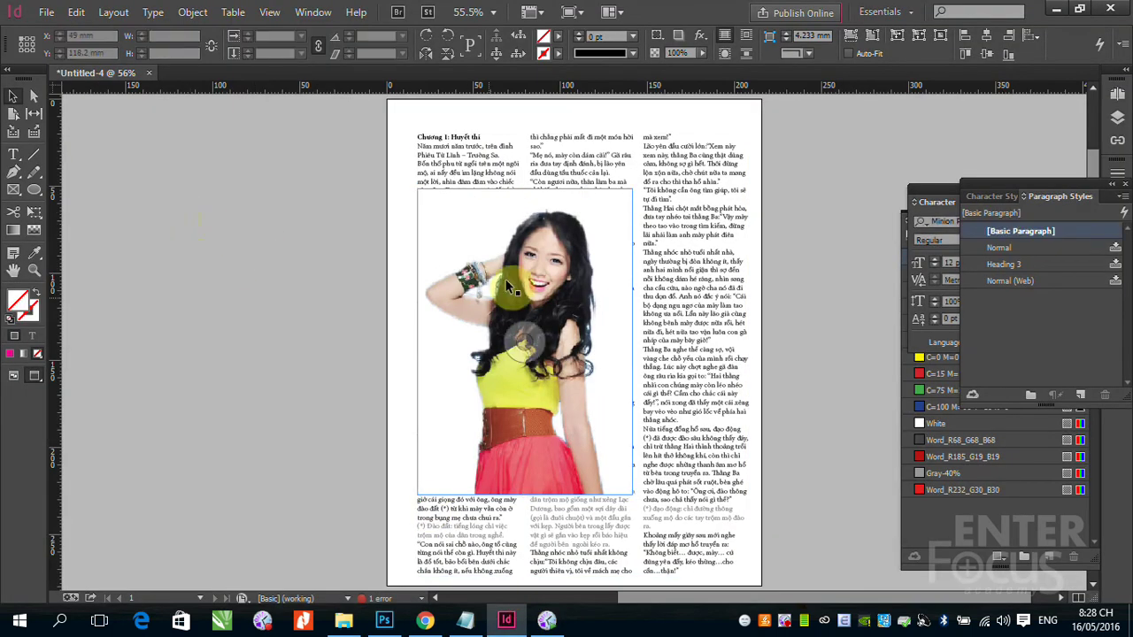
pyautogui.click(526, 261)
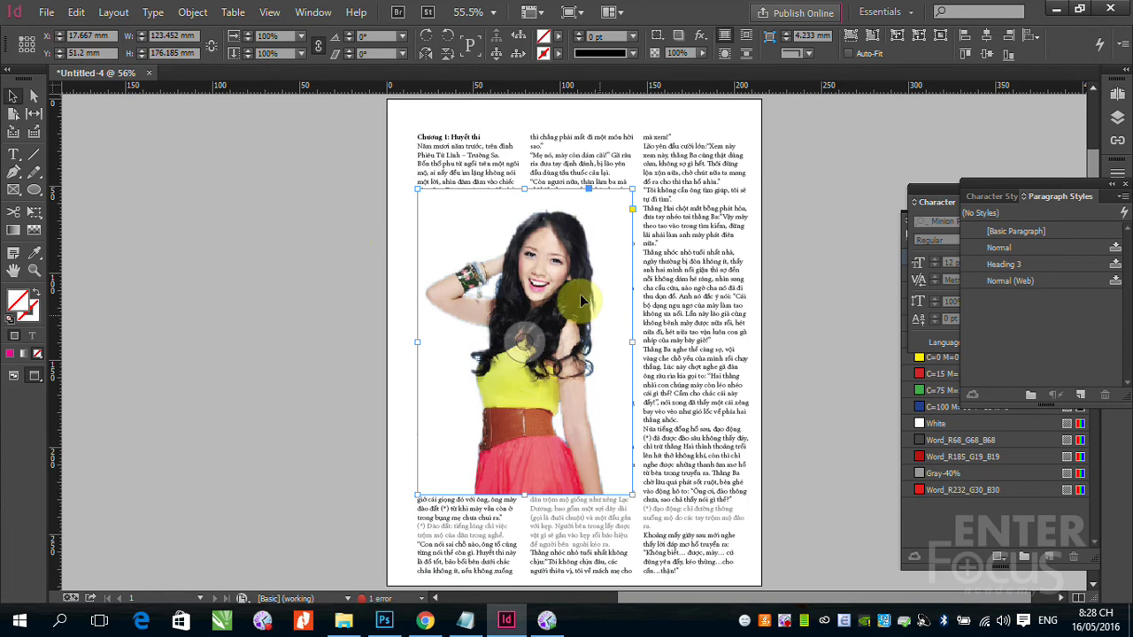
pyautogui.click(46, 11)
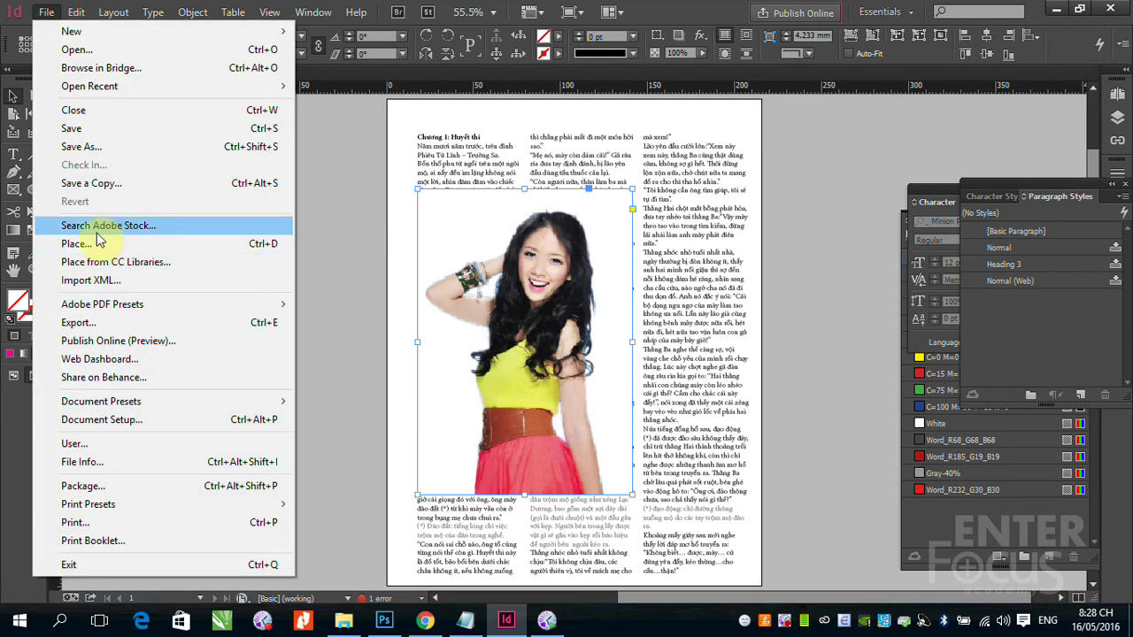
pyautogui.click(93, 244)
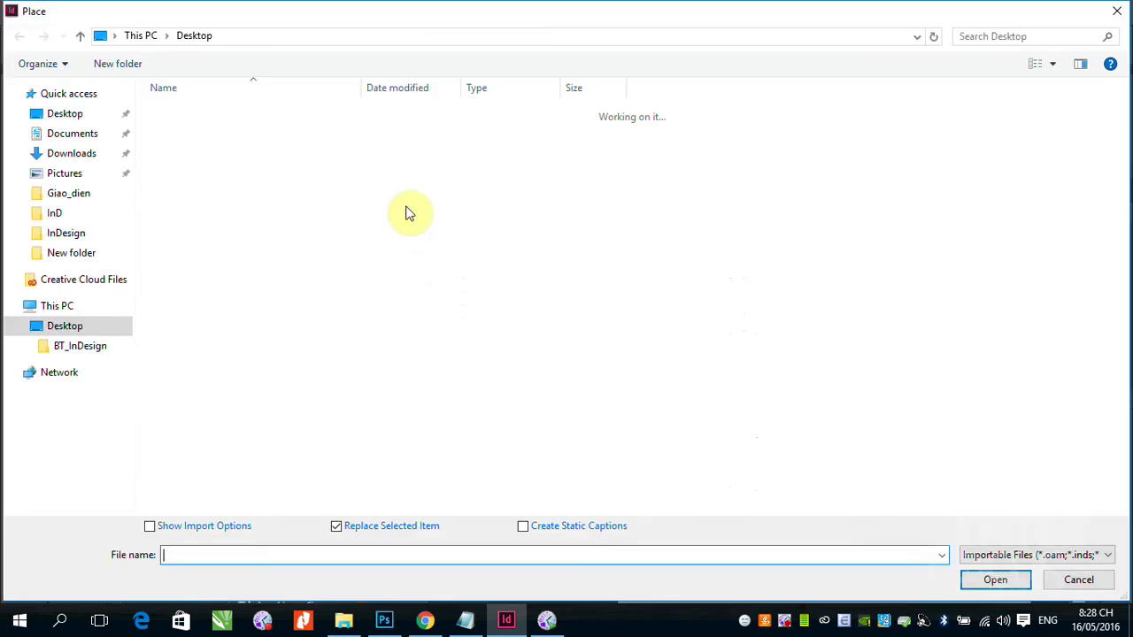
pyautogui.click(181, 165)
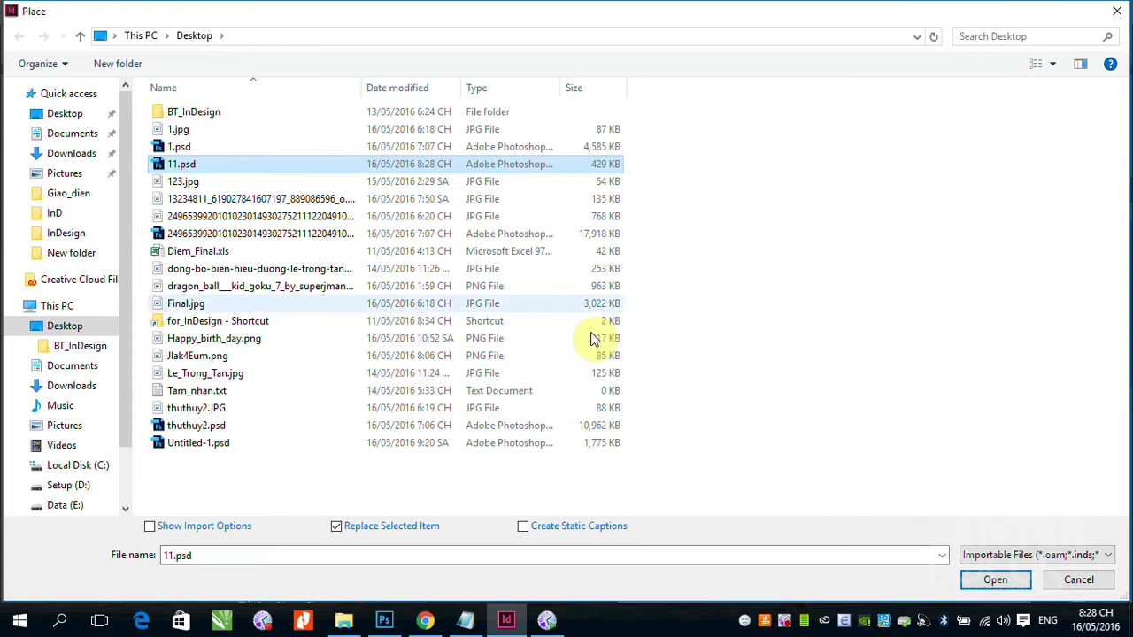
pyautogui.click(976, 582)
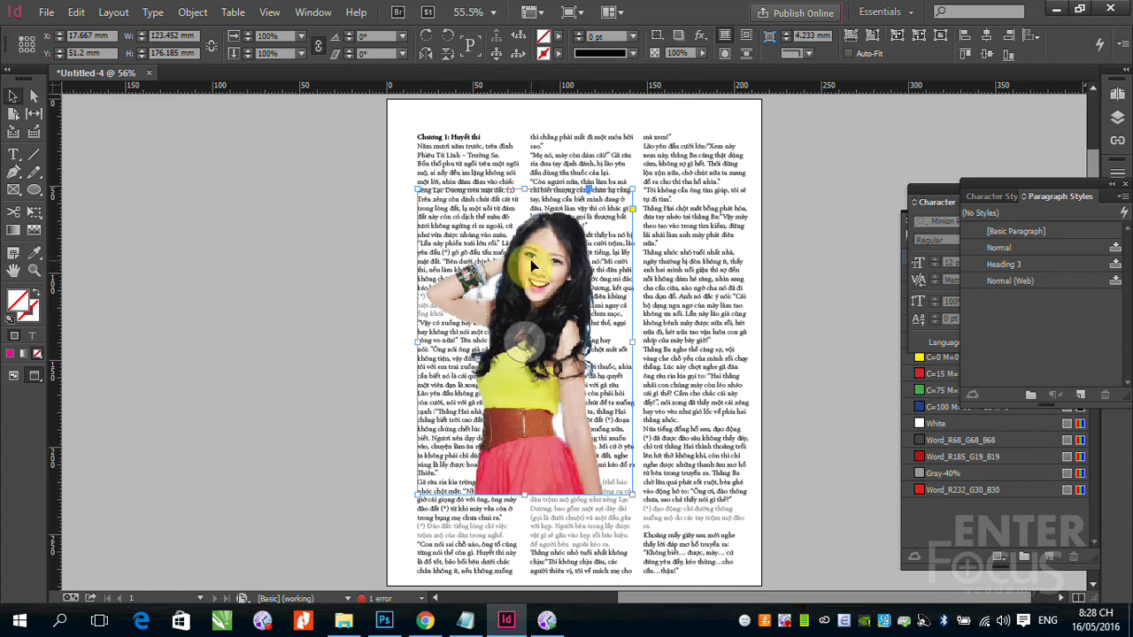
# Lower the placed photo's opacity to 50% to check the text behind it, and restore it to 100%
pyautogui.scroll(3, 533, 265)
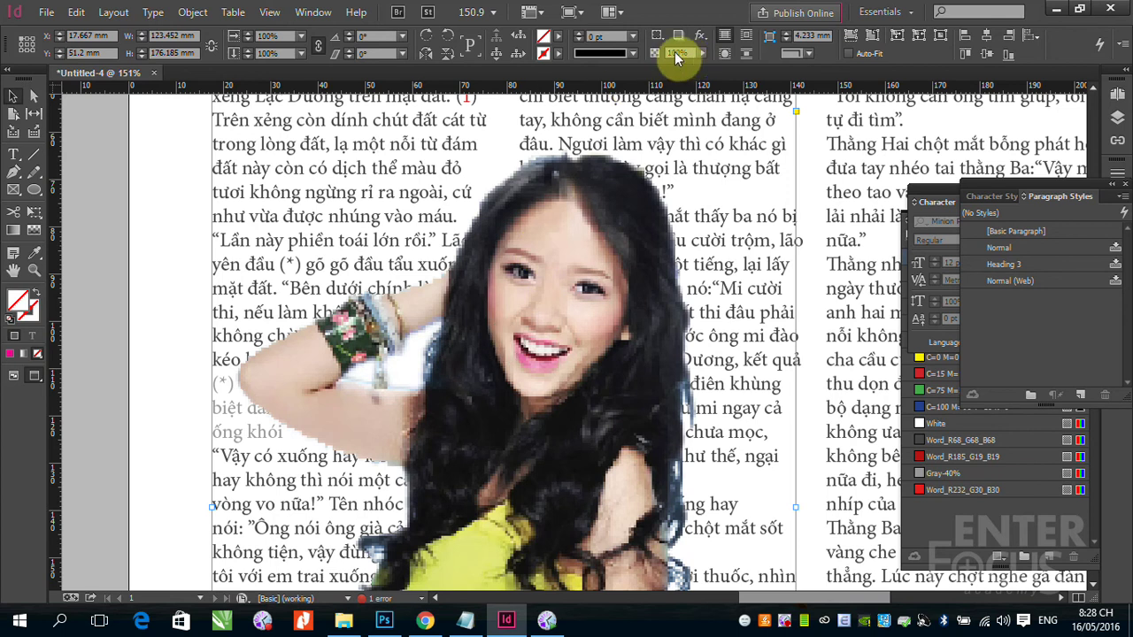
pyautogui.click(701, 53)
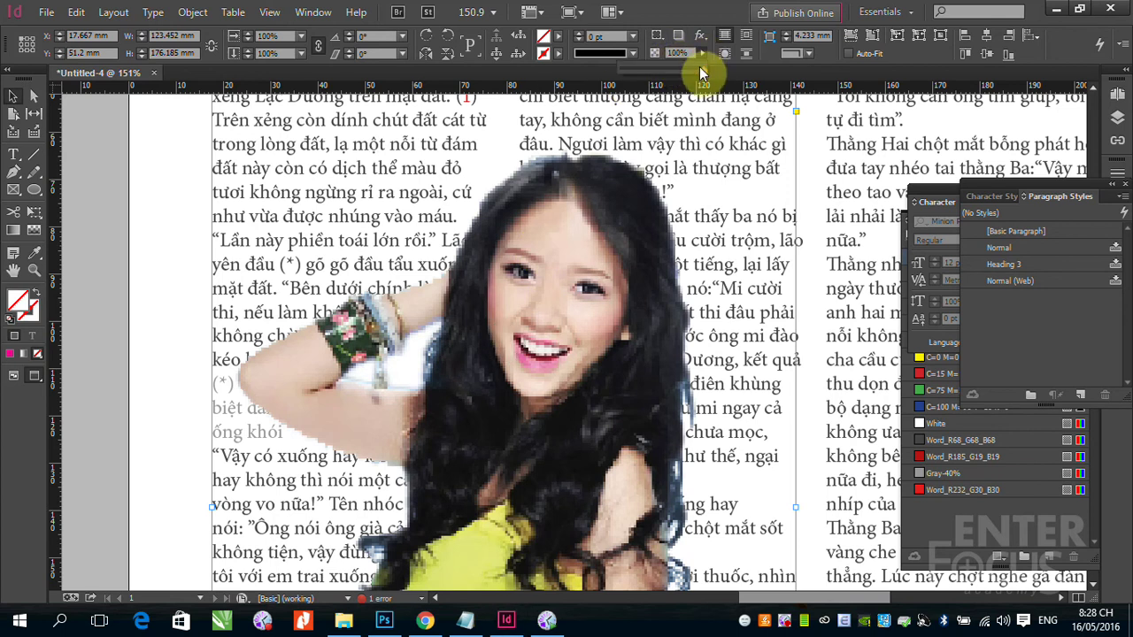
pyautogui.moveTo(701, 75); pyautogui.dragTo(662, 76)
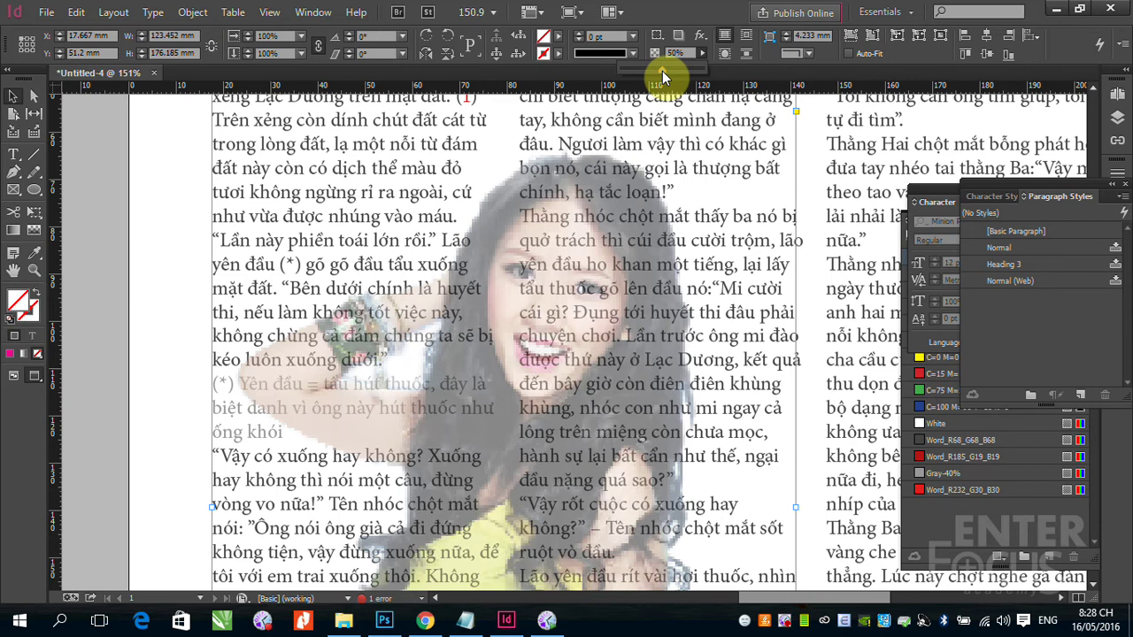
pyautogui.moveTo(662, 77); pyautogui.dragTo(710, 66)
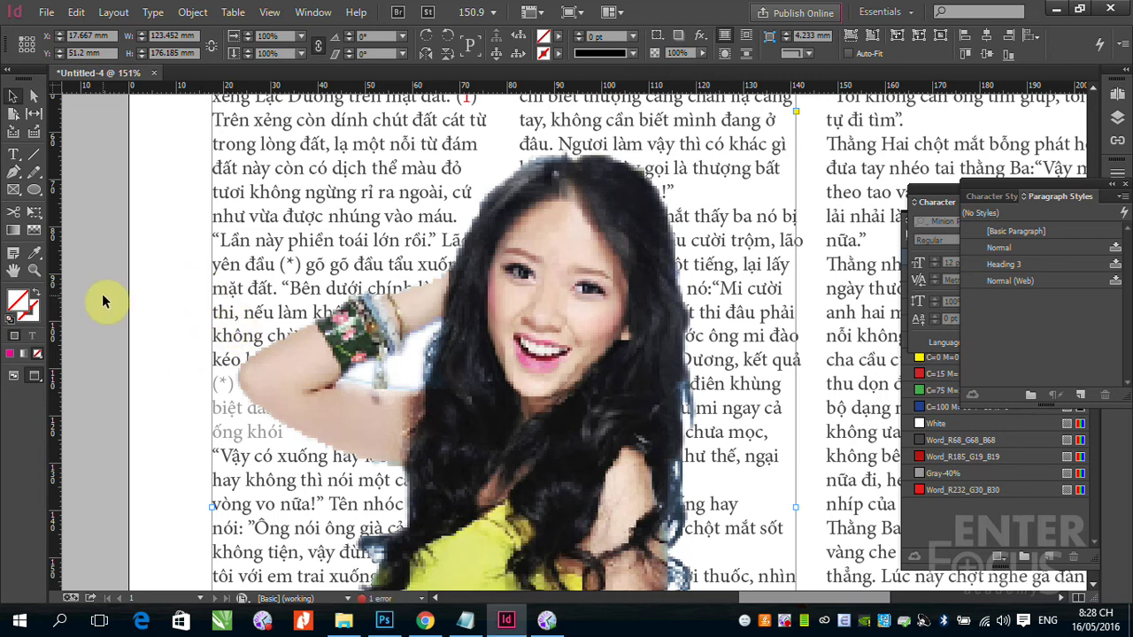
# Apply text wrap around the object shape to the placed cut-out photo
pyautogui.hotkey('ctrl', '-')
pyautogui.hotkey('ctrl', '-')
pyautogui.hotkey('ctrl', '-')
pyautogui.hotkey('ctrl', '-')
pyautogui.hotkey('ctrl', '-')
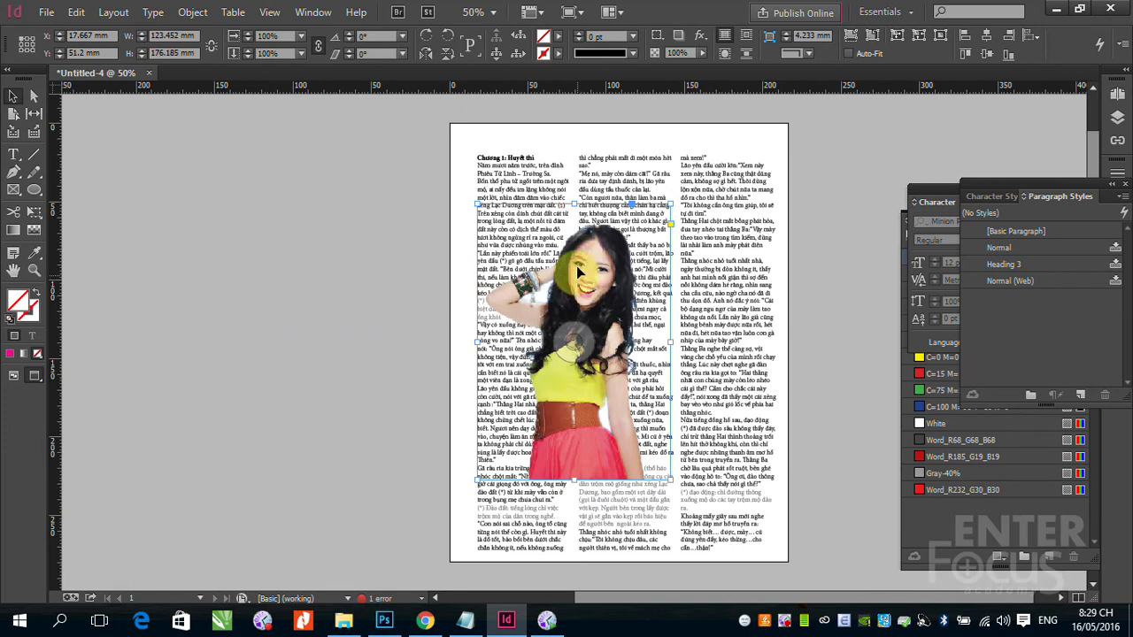
pyautogui.click(726, 55)
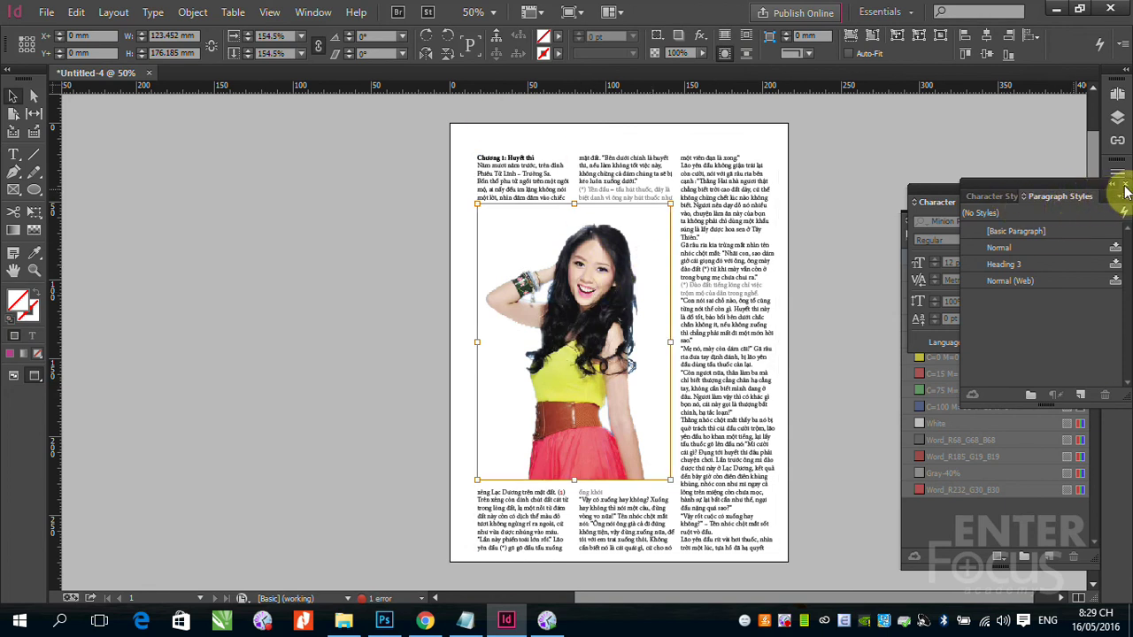
# Close the floating Paragraph Styles, Character and colour swatches panels to clear the workspace
pyautogui.click(1091, 203)
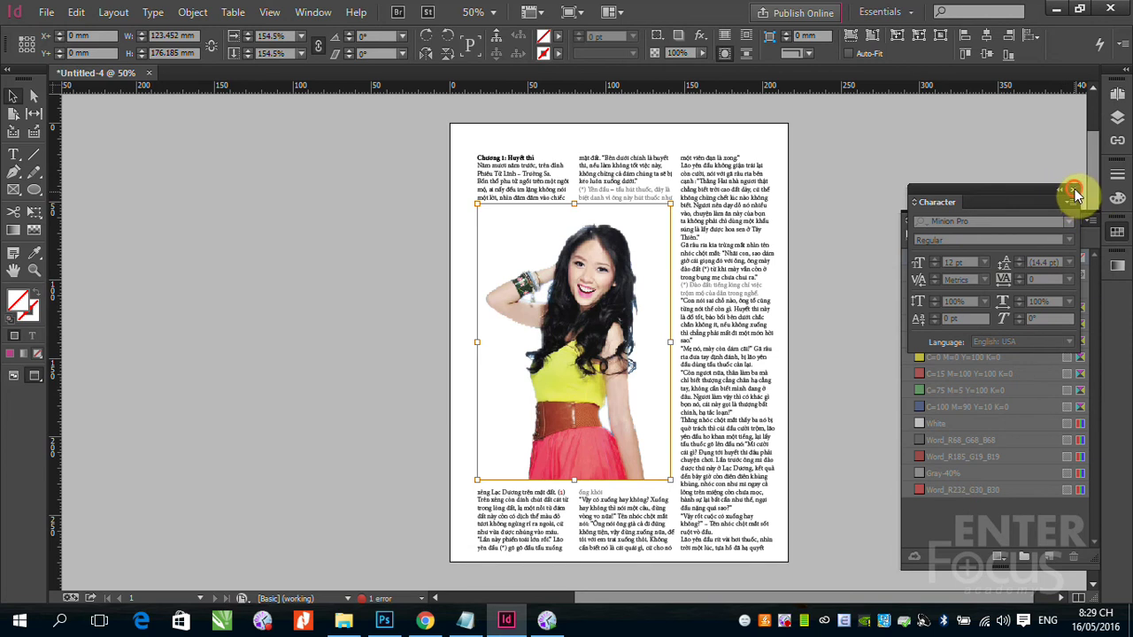
pyautogui.click(1073, 193)
pyautogui.click(1082, 222)
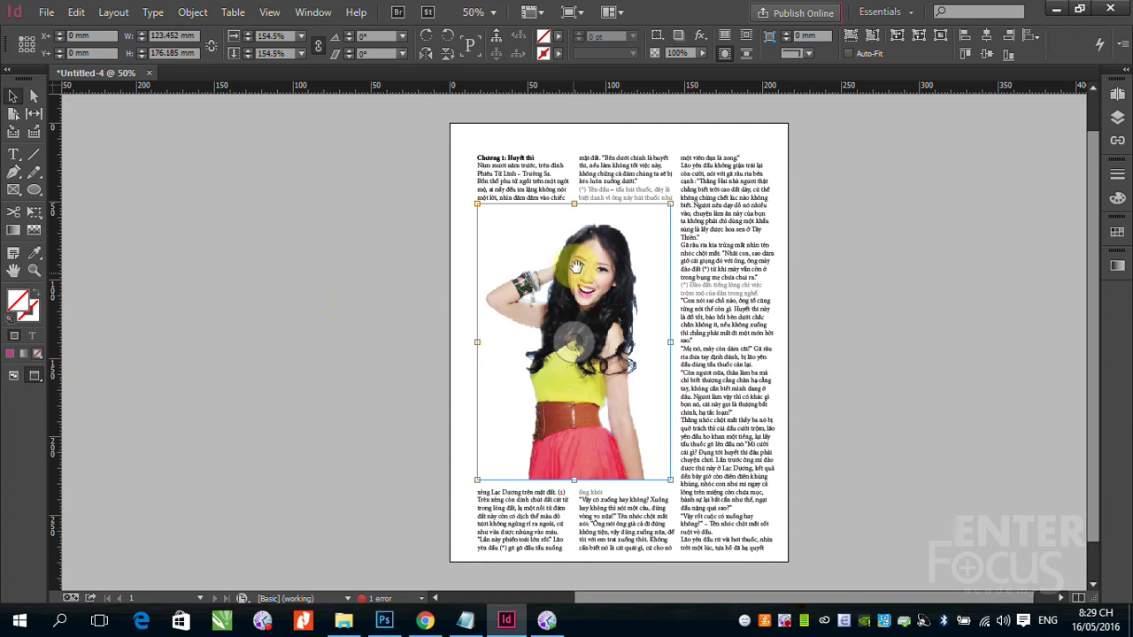
# Set the photo's text wrap contour type to Detect Edges with a 3 mm offset, then deselect it
pyautogui.click(313, 11)
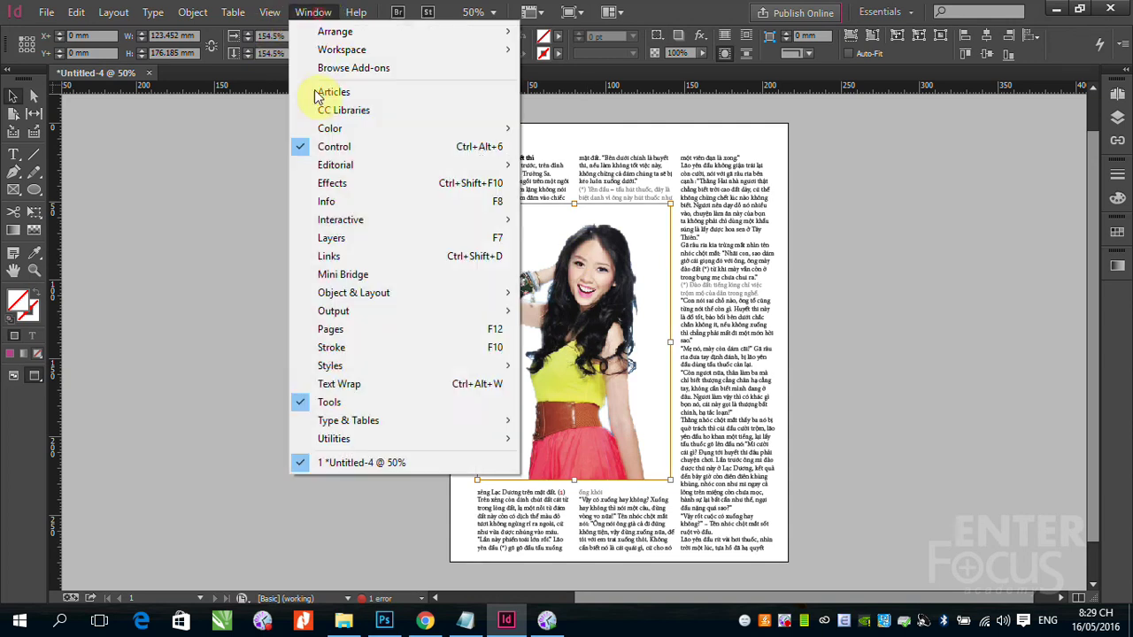
pyautogui.click(328, 385)
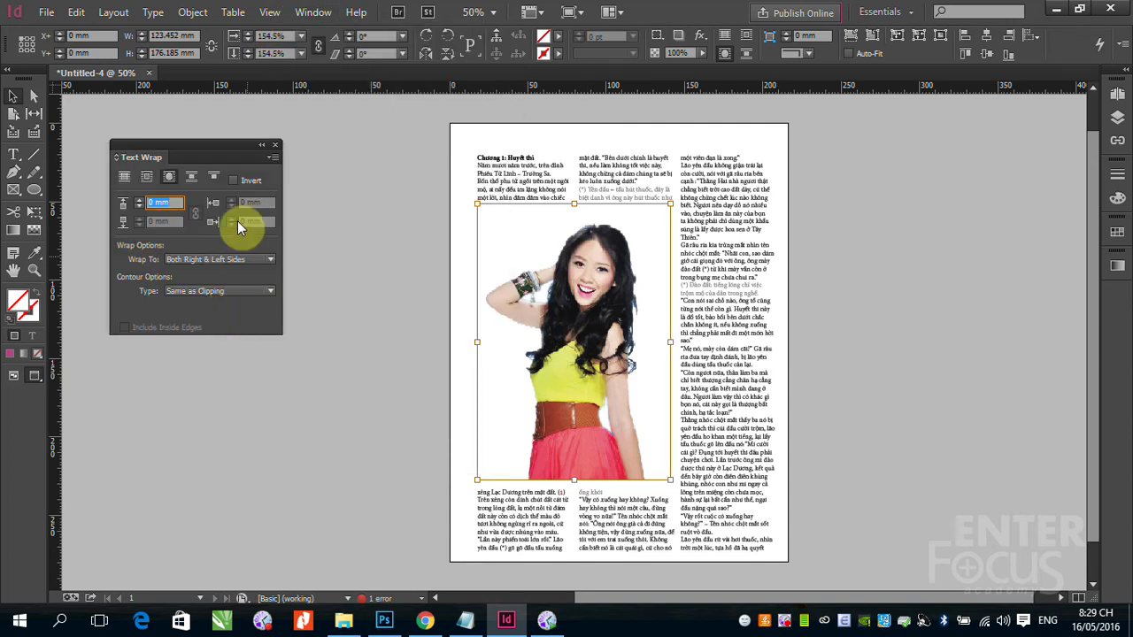
pyautogui.click(239, 294)
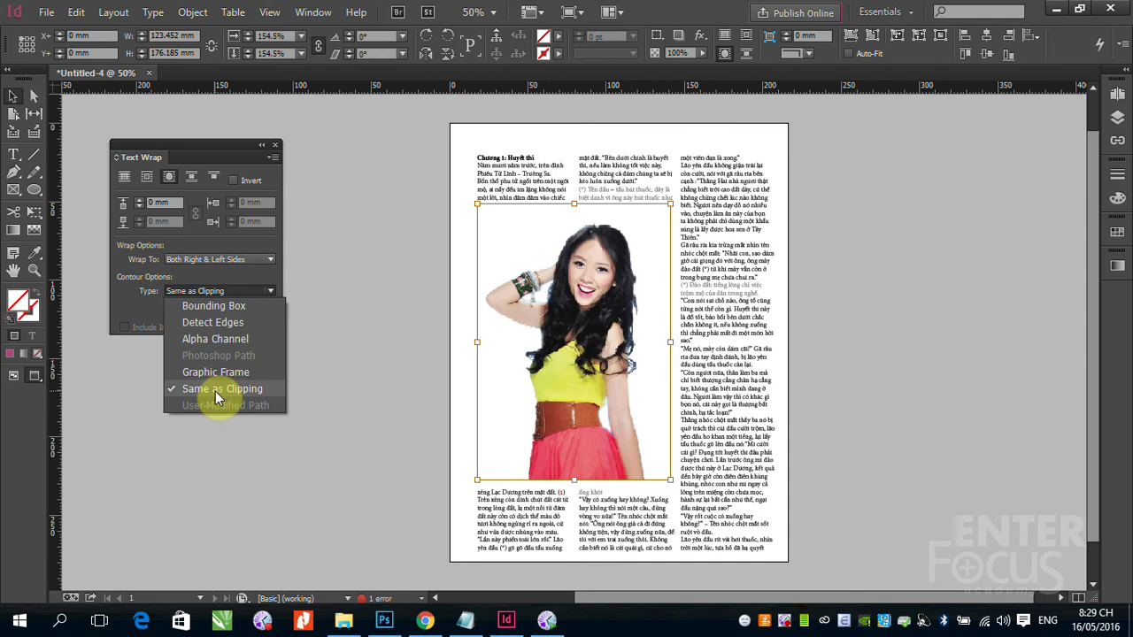
pyautogui.click(217, 324)
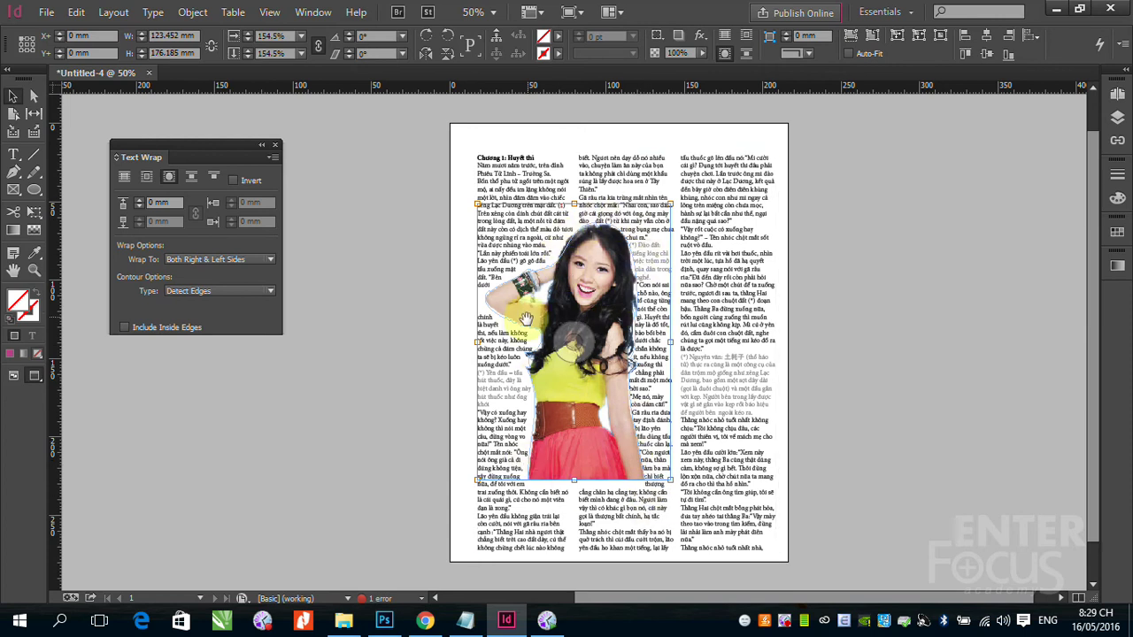
pyautogui.click(140, 201)
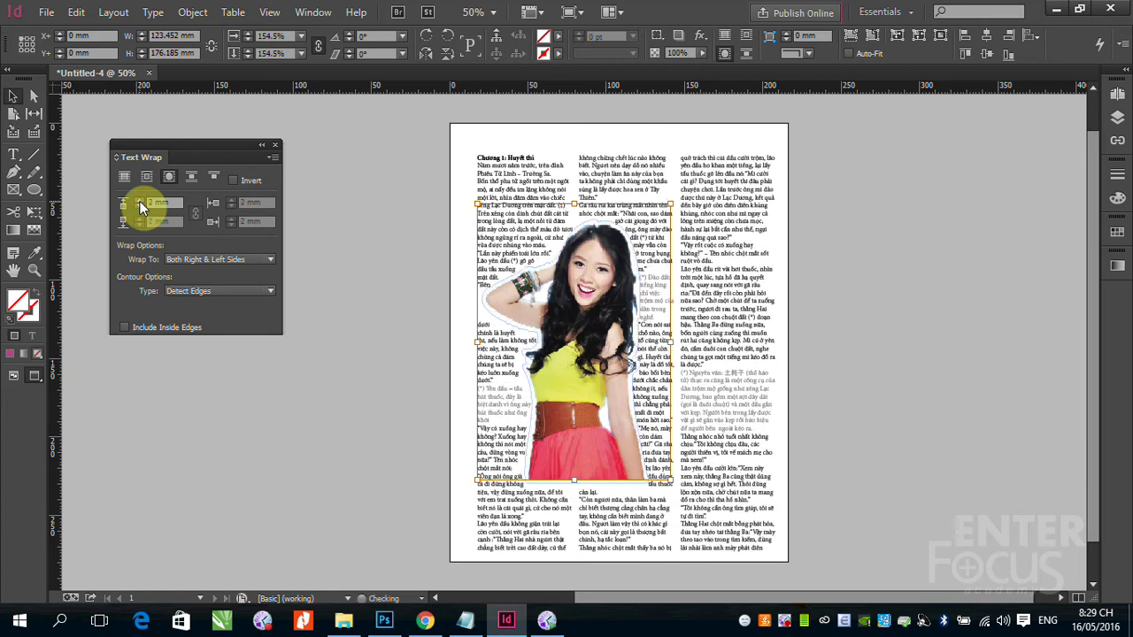
pyautogui.click(140, 201)
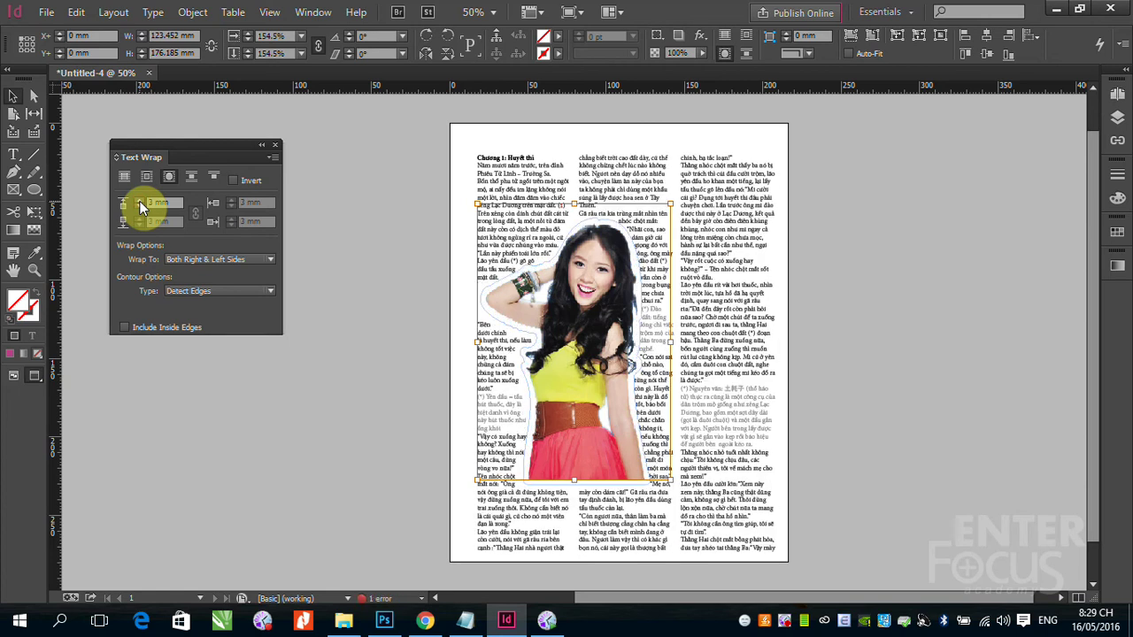
pyautogui.click(380, 250)
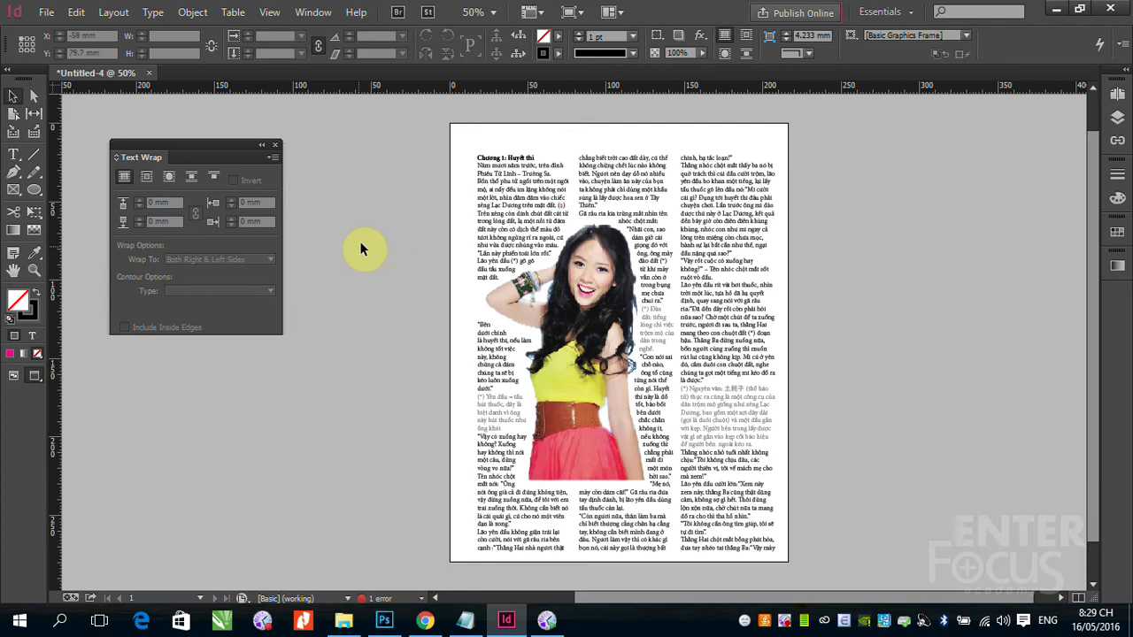
# Move the existing photo off the page onto the pasteboard and place 1.jpg across the first two text columns
pyautogui.click(574, 287)
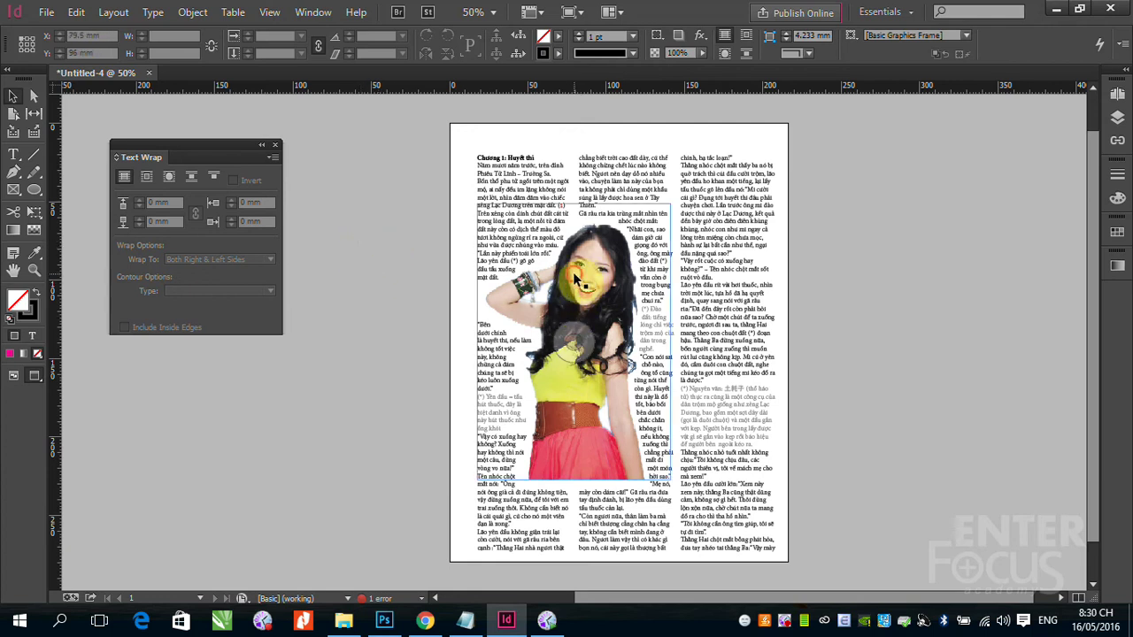
pyautogui.moveTo(573, 288); pyautogui.dragTo(937, 256)
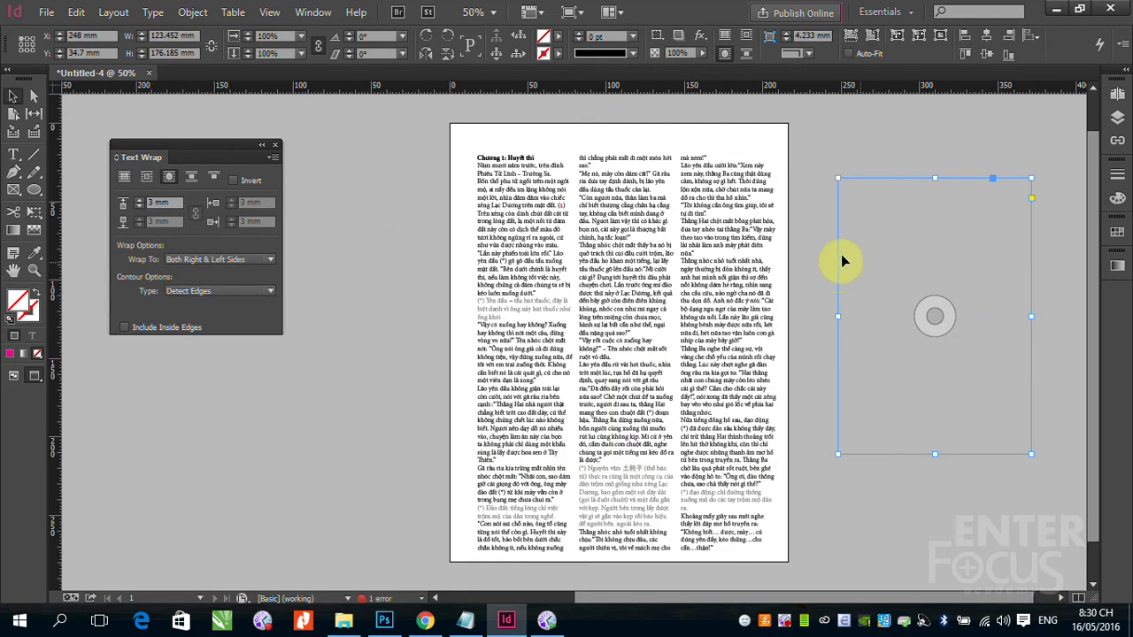
pyautogui.click(55, 18)
pyautogui.click(474, 306)
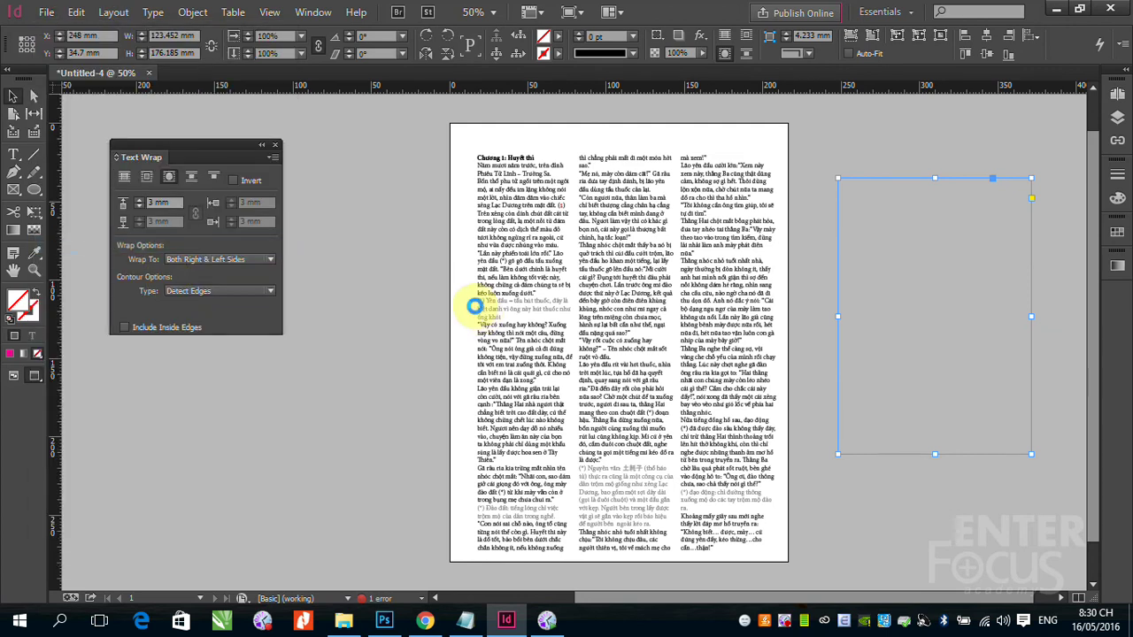
pyautogui.hotkey('ctrl', 'd')
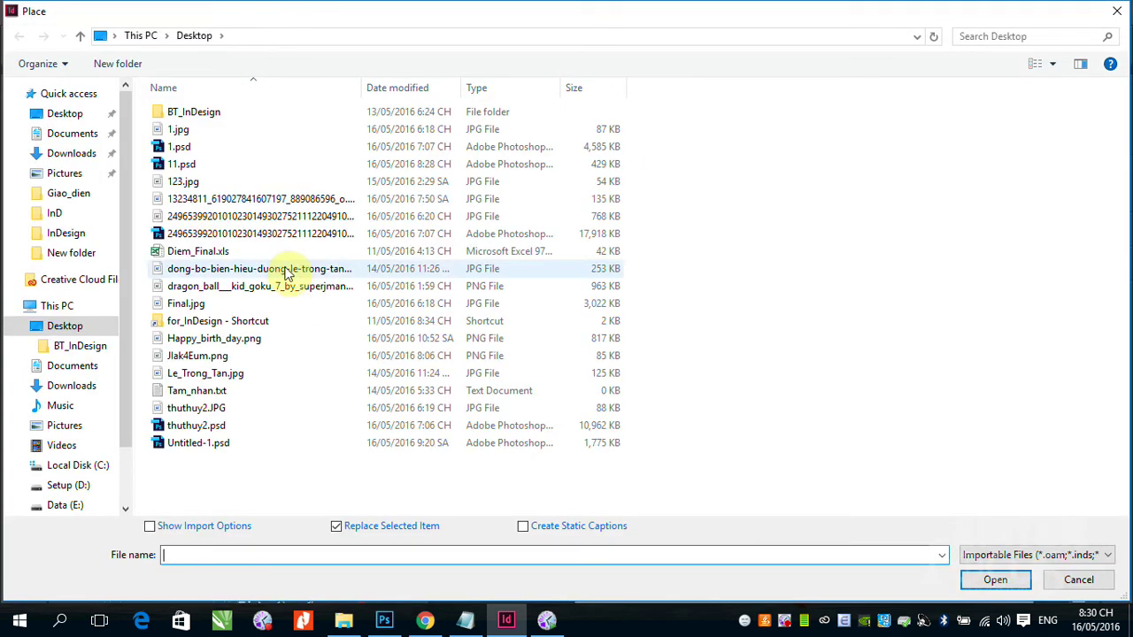
pyautogui.click(180, 132)
pyautogui.click(995, 579)
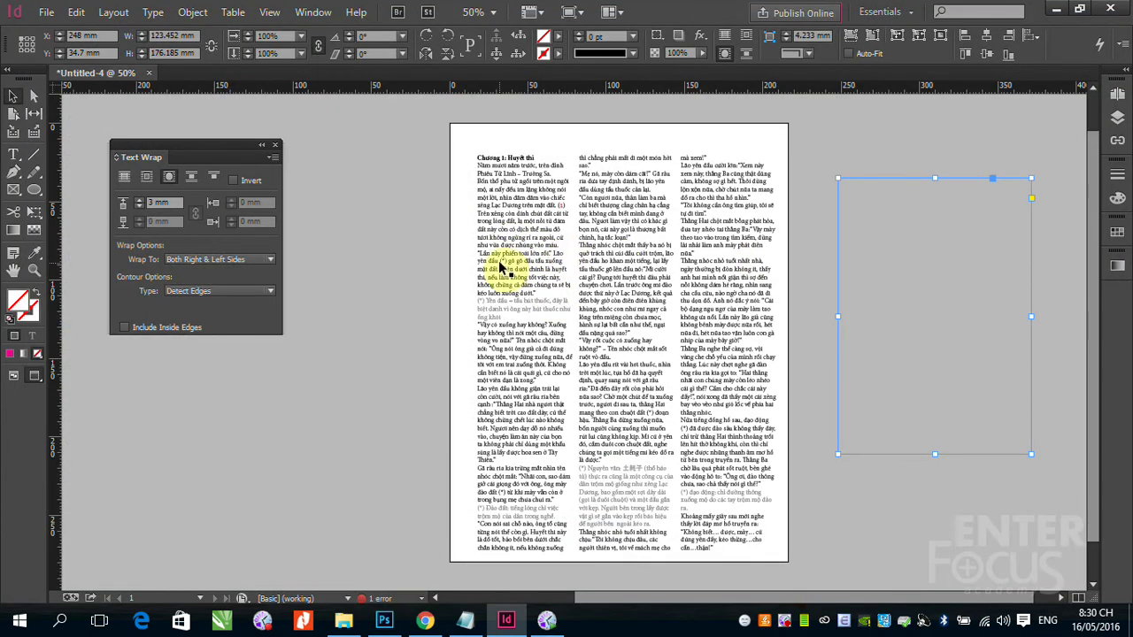
pyautogui.moveTo(507, 284); pyautogui.dragTo(728, 484)
# Delete the old photo frame from the pasteboard and enlarge the newly placed photo to about 125.6 × 179.2 mm
pyautogui.moveTo(577, 341); pyautogui.dragTo(791, 282)
pyautogui.click(914, 281)
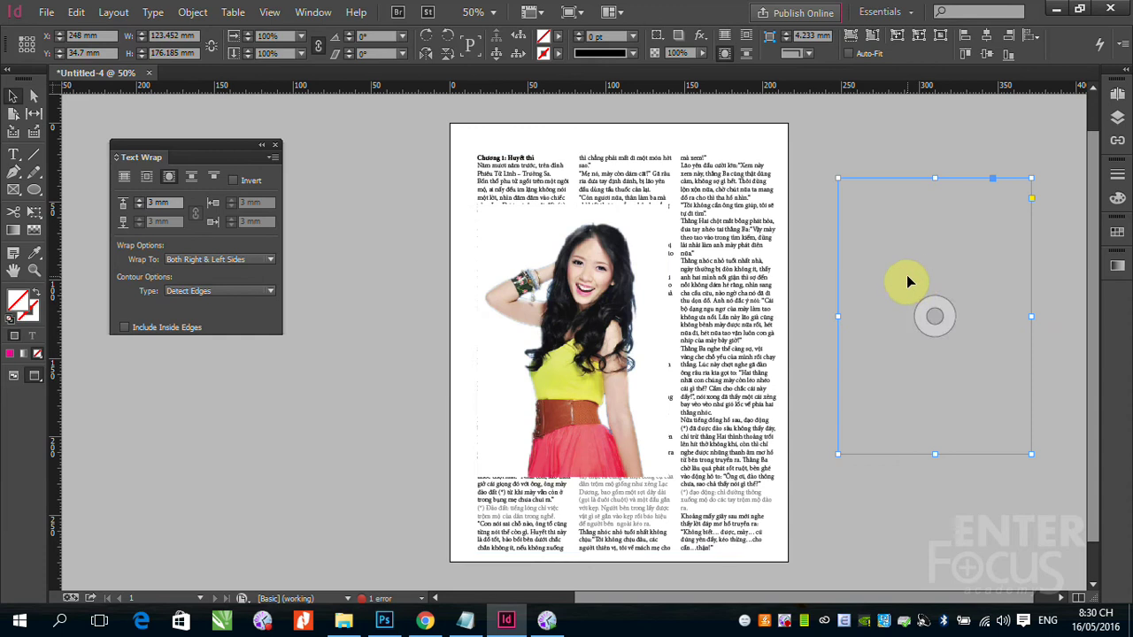
pyautogui.press('Delete')
pyautogui.click(653, 253)
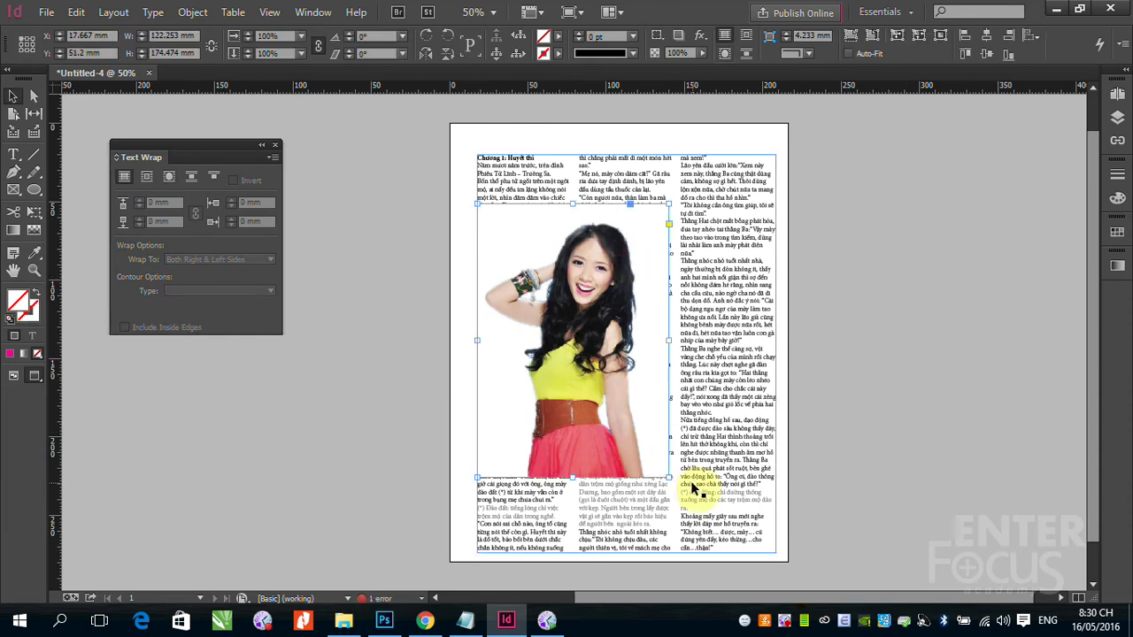
pyautogui.moveTo(670, 478); pyautogui.dragTo(674, 485)
pyautogui.click(336, 317)
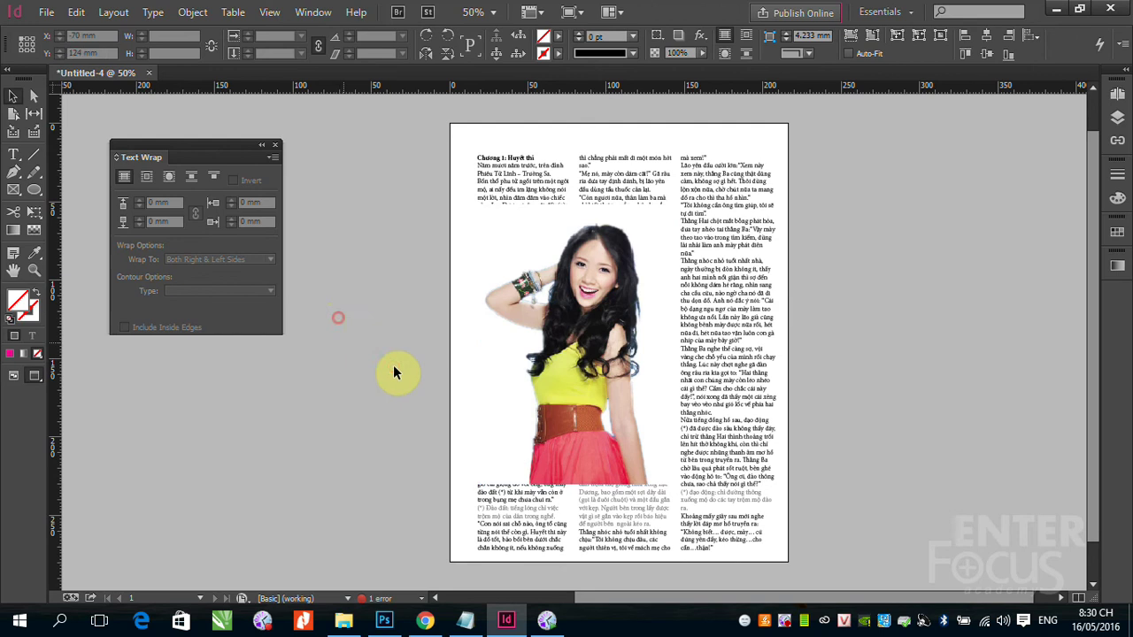
# Open the placed photo for editing in Adobe Photoshop CC 2015
pyautogui.rightClick(530, 279)
pyautogui.click(379, 238)
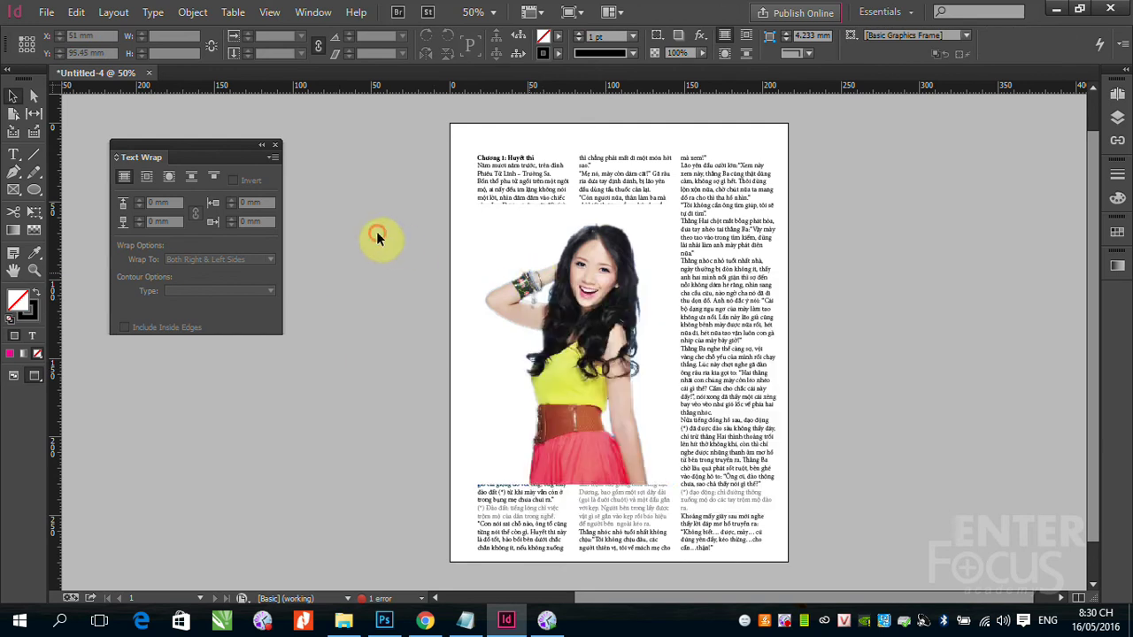
pyautogui.click(525, 279)
pyautogui.rightClick(525, 279)
pyautogui.moveTo(622, 414)
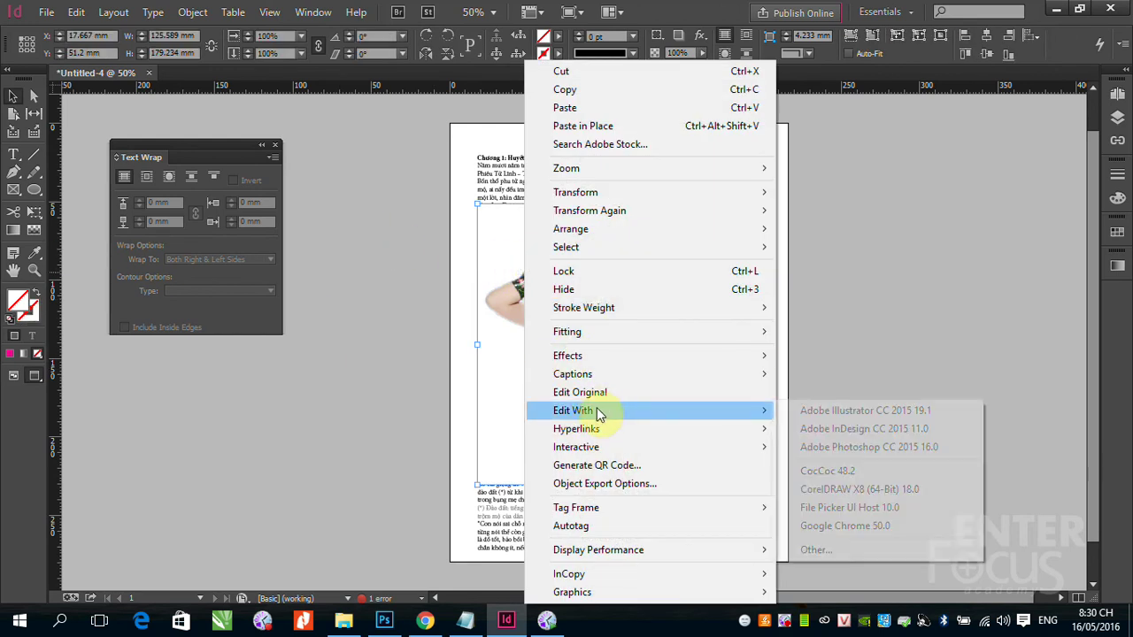
pyautogui.click(819, 449)
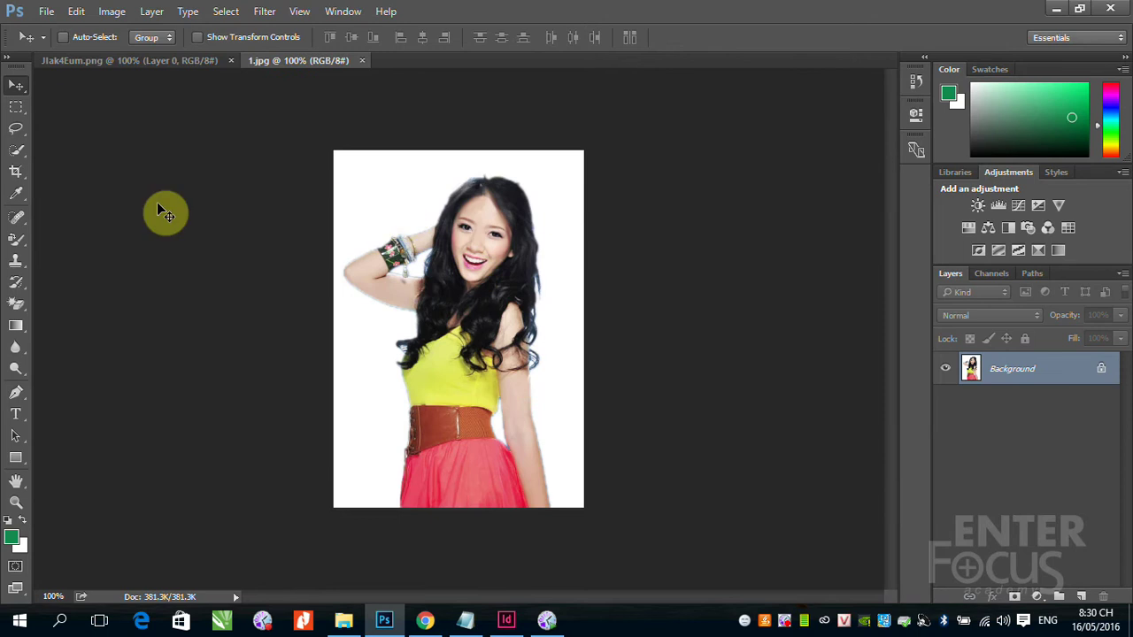
# With the Pen tool in Path mode, trace the woman's outline from the skirt's lower-left edge past the belt up to under the raised arm
pyautogui.click(18, 394)
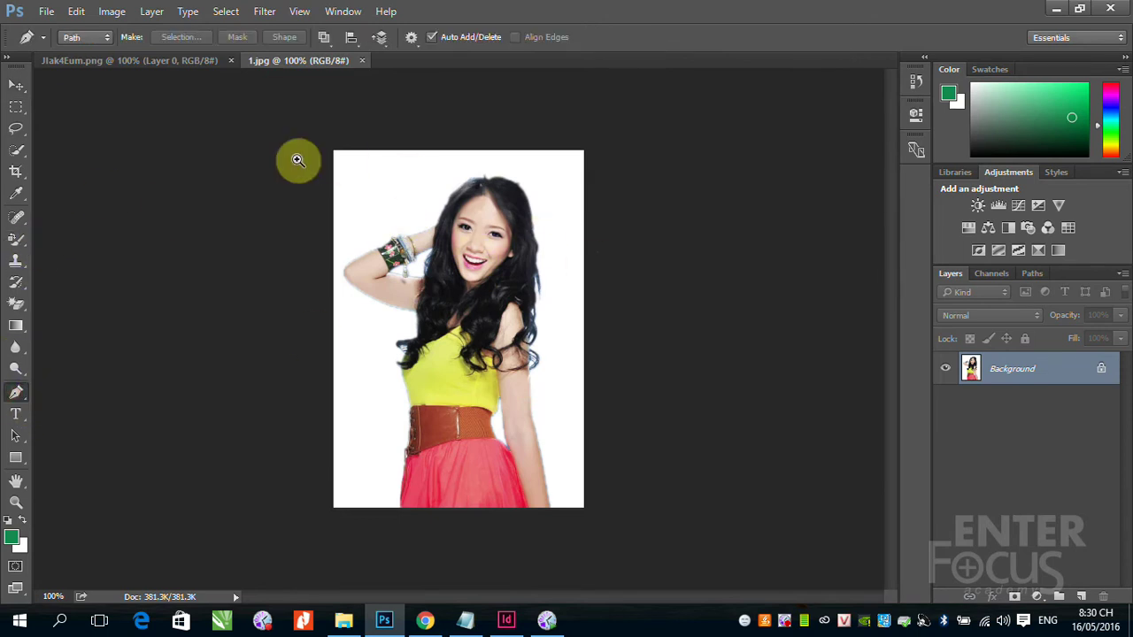
pyautogui.moveTo(298, 162); pyautogui.dragTo(650, 588)
pyautogui.click(376, 596)
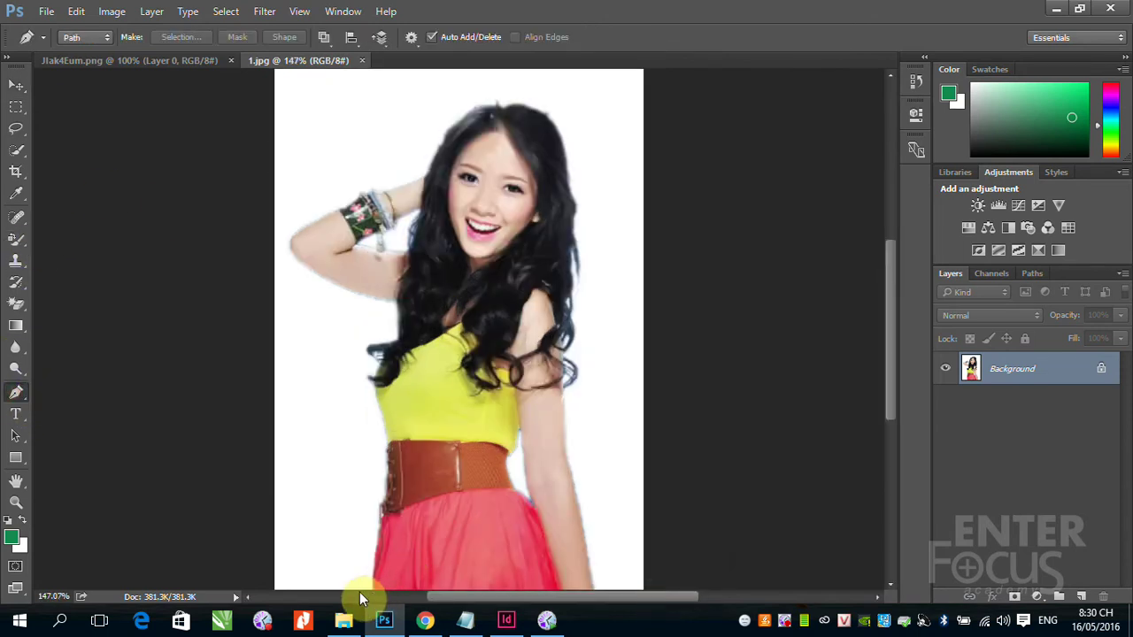
pyautogui.click(364, 589)
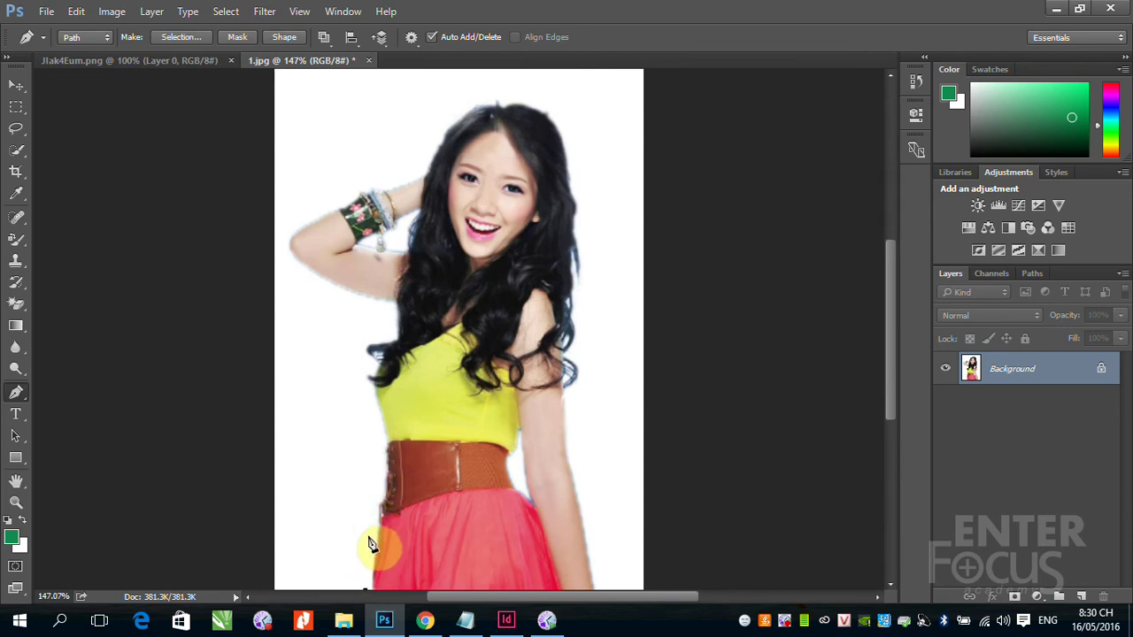
pyautogui.click(375, 501)
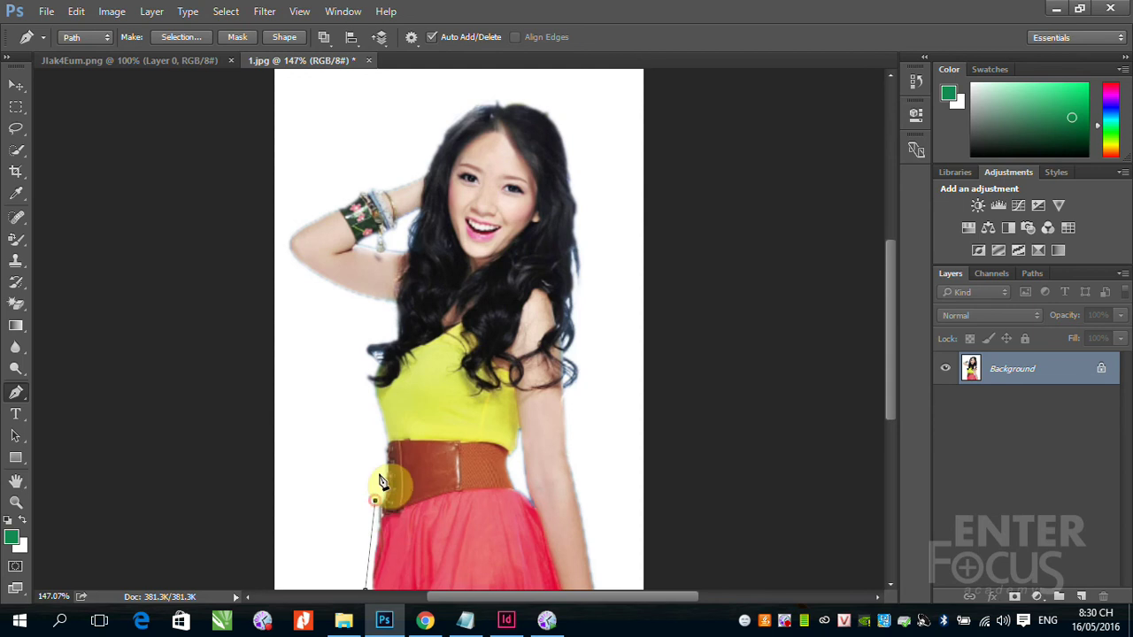
pyautogui.moveTo(380, 456); pyautogui.dragTo(378, 432)
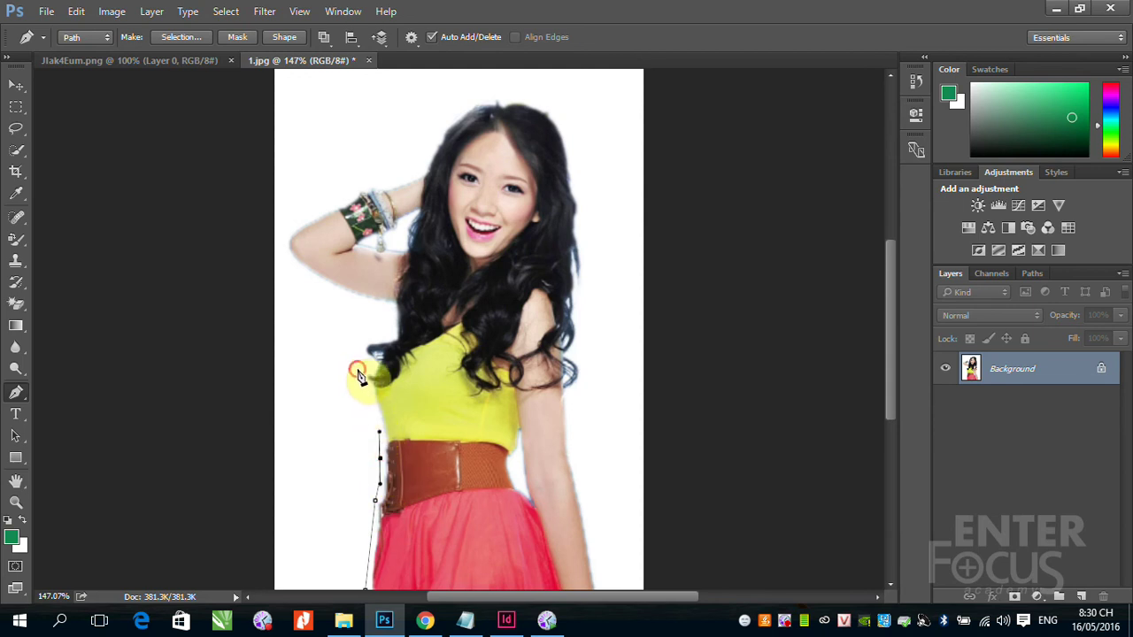
pyautogui.click(357, 368)
pyautogui.click(357, 354)
pyautogui.click(366, 335)
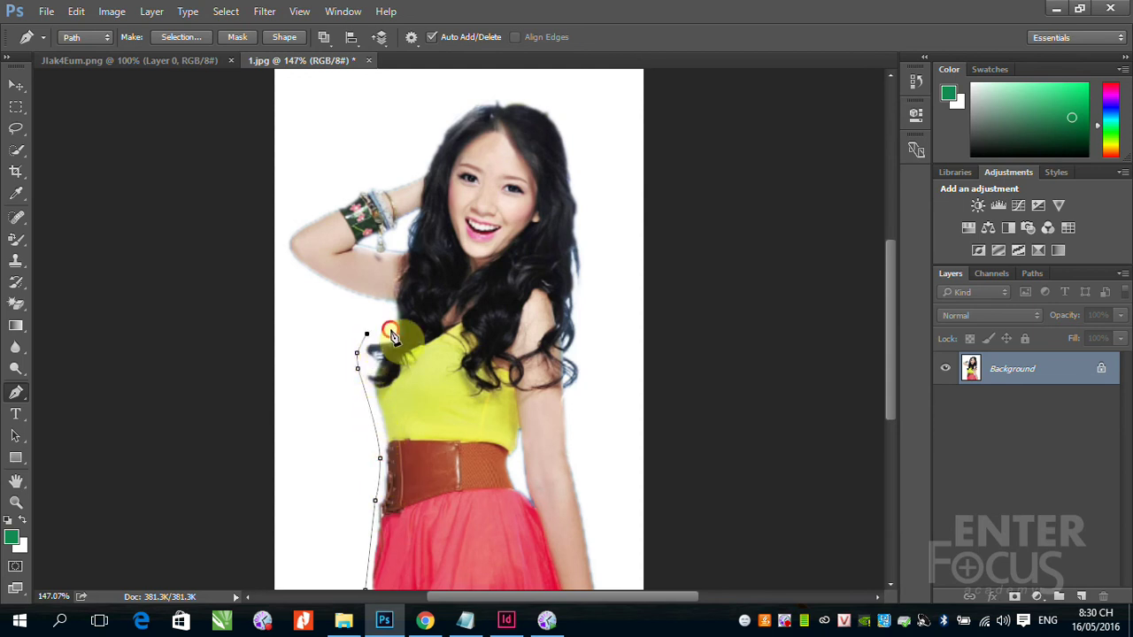
pyautogui.click(390, 322)
# Continue the path around the raised elbow, along the forearm and over the bracelets to the hair
pyautogui.moveTo(283, 260); pyautogui.dragTo(281, 239)
pyautogui.click(300, 220)
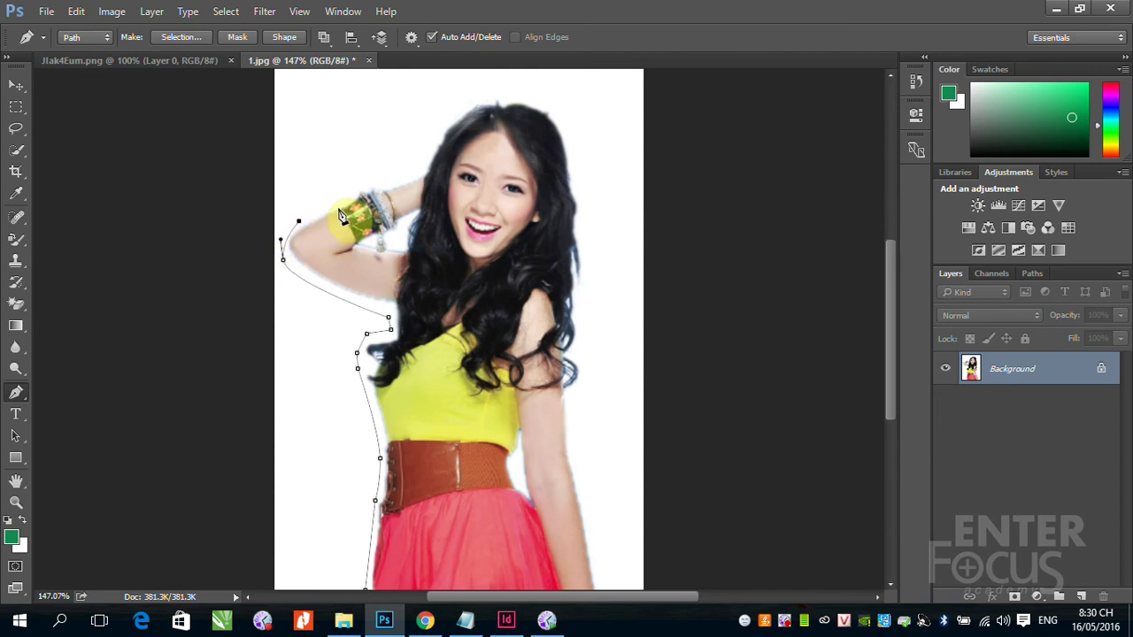
pyautogui.click(337, 206)
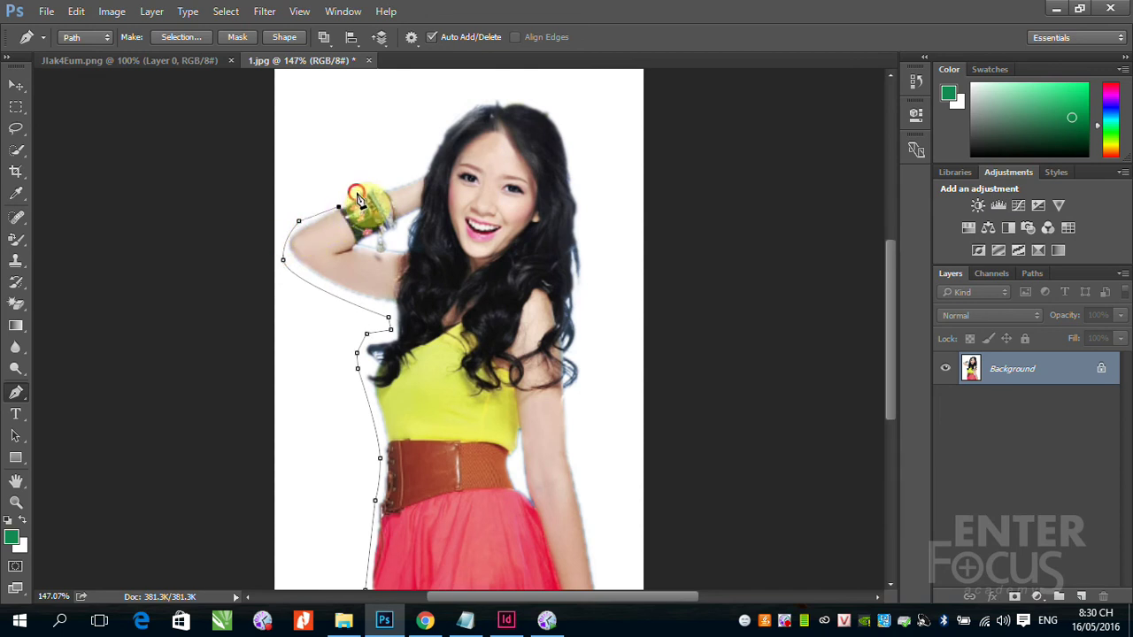
pyautogui.click(356, 192)
pyautogui.click(370, 181)
pyautogui.click(392, 183)
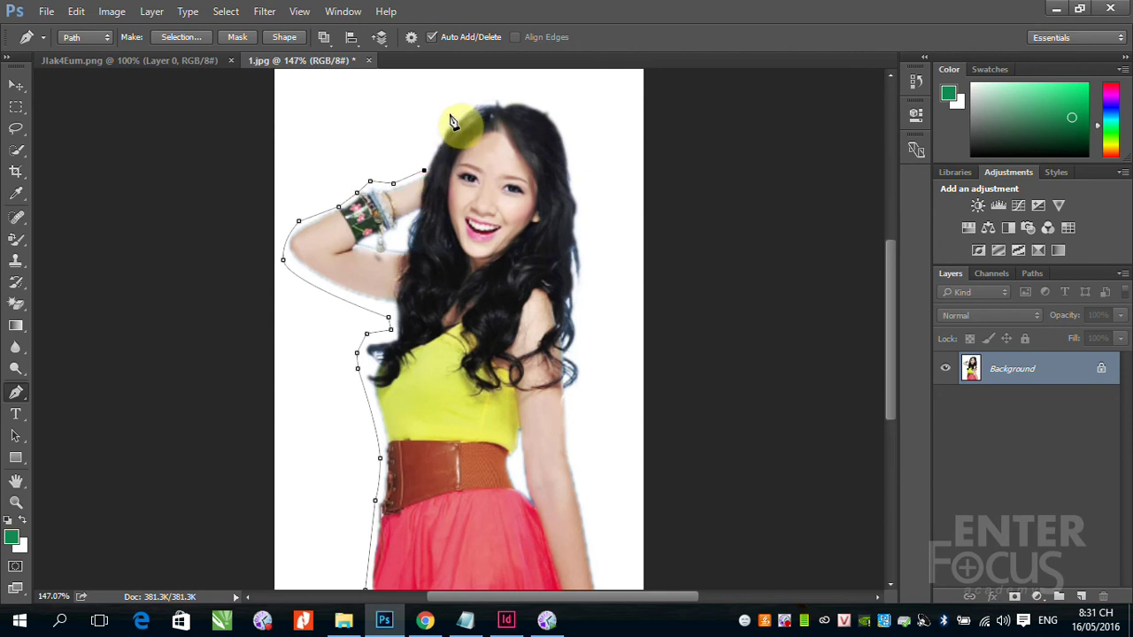
# Continue the path over the top of the head and down the outer edge of the long hair to the lowered arm
pyautogui.click(480, 96)
pyautogui.click(503, 98)
pyautogui.click(541, 100)
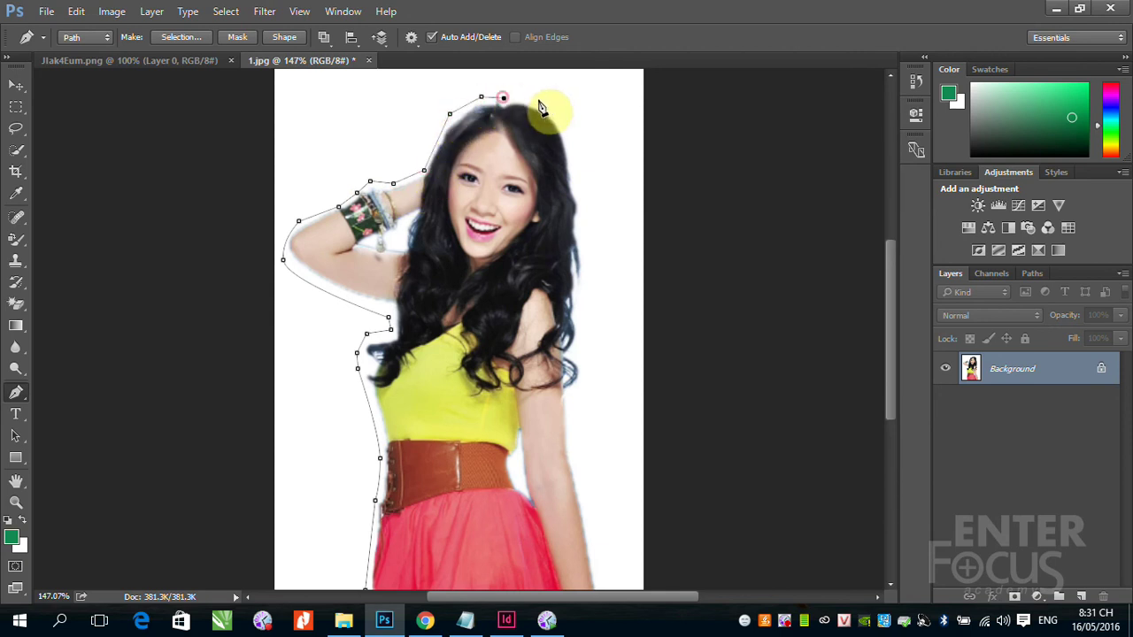
pyautogui.click(571, 129)
pyautogui.click(575, 160)
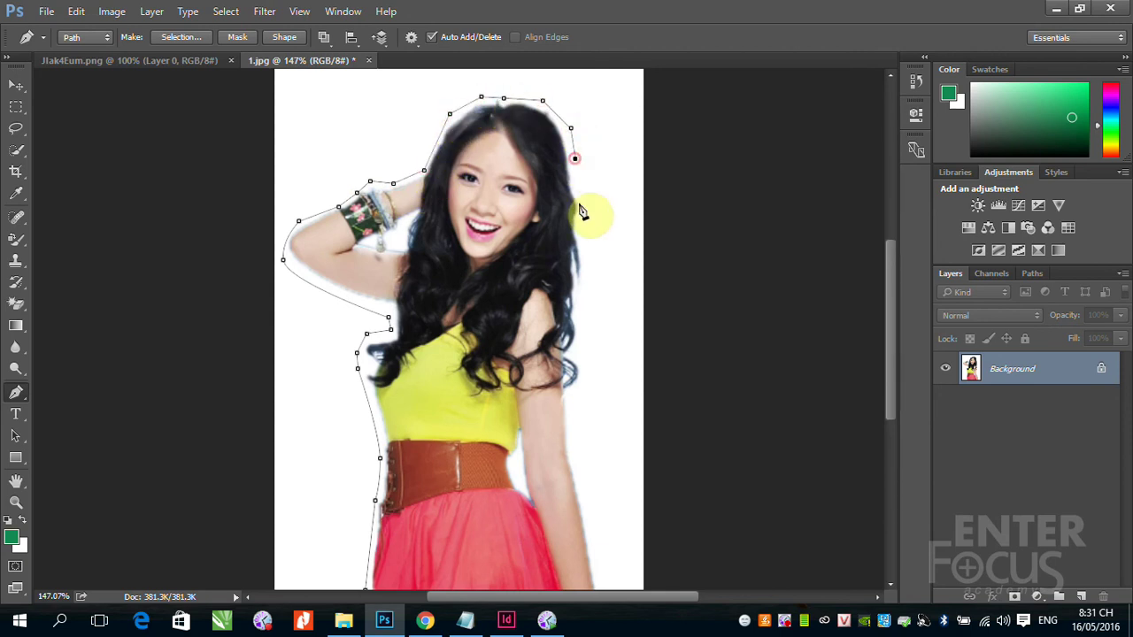
pyautogui.click(587, 275)
pyautogui.click(582, 301)
pyautogui.click(581, 331)
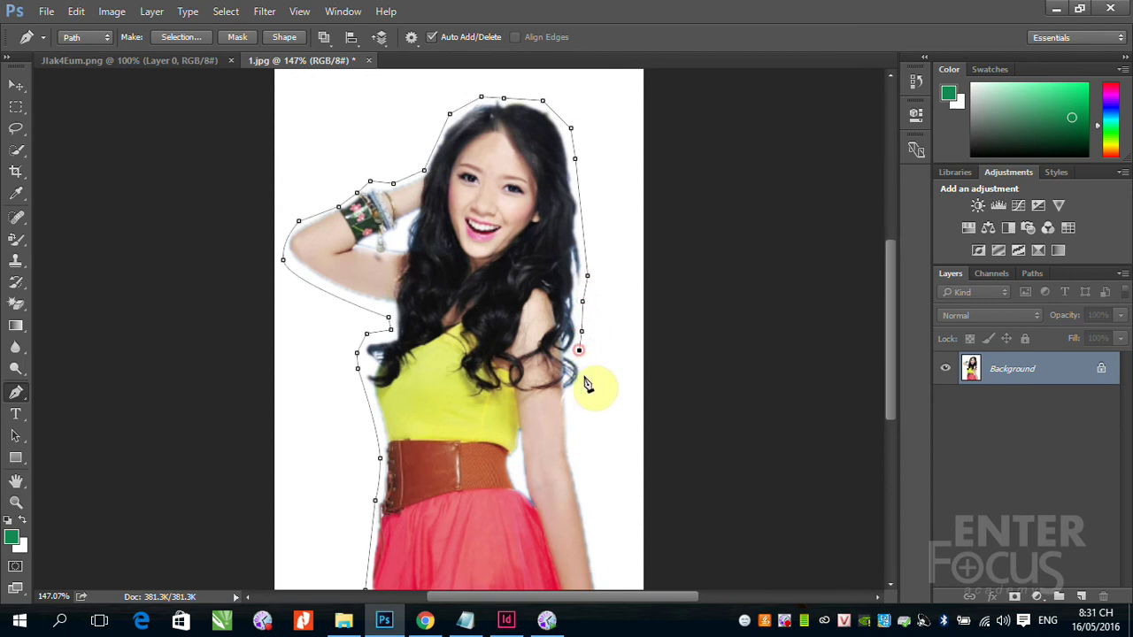
pyautogui.click(584, 377)
pyautogui.click(572, 398)
# Trace down the lowered arm and close the path just below the photo's bottom edge at the starting anchor
pyautogui.scroll(-3, 604, 478)
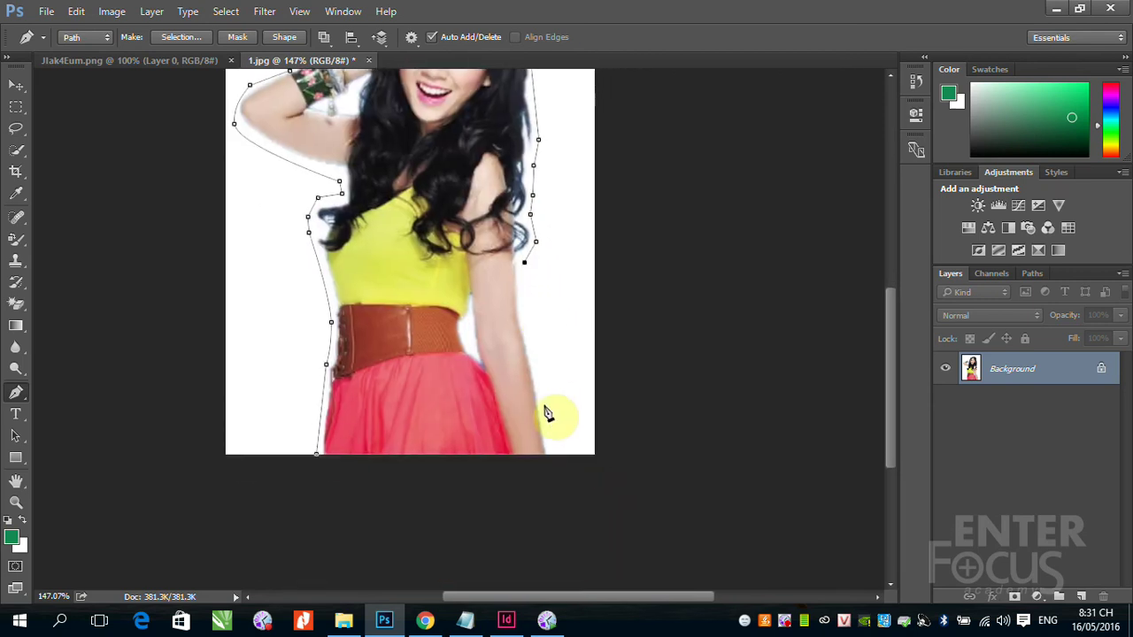
pyautogui.click(547, 390)
pyautogui.click(551, 453)
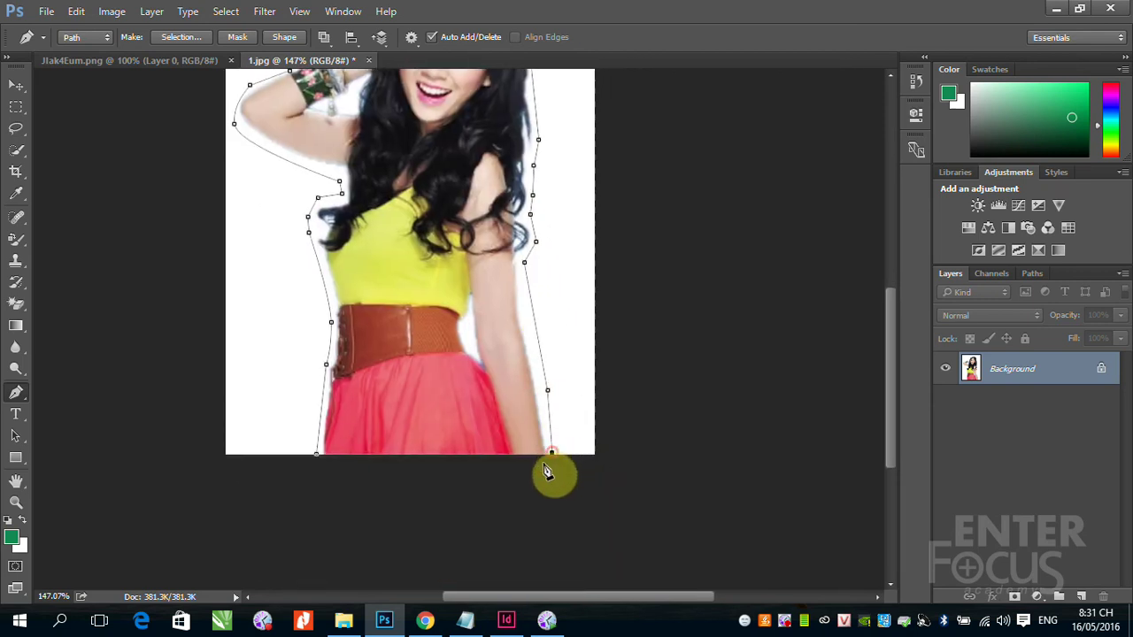
pyautogui.click(517, 465)
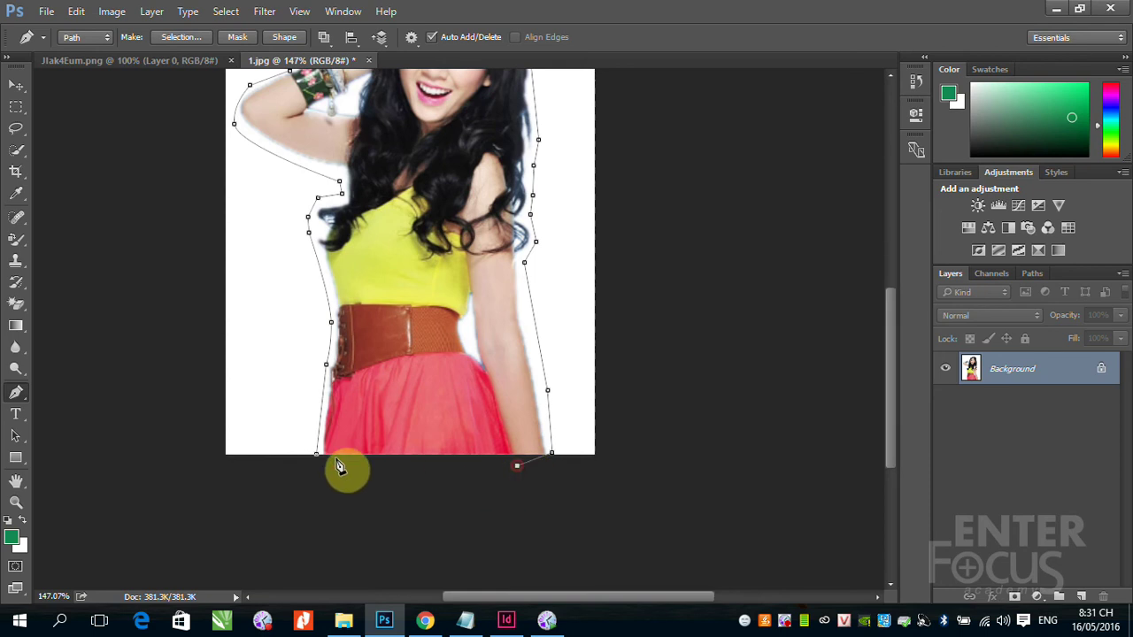
pyautogui.click(316, 455)
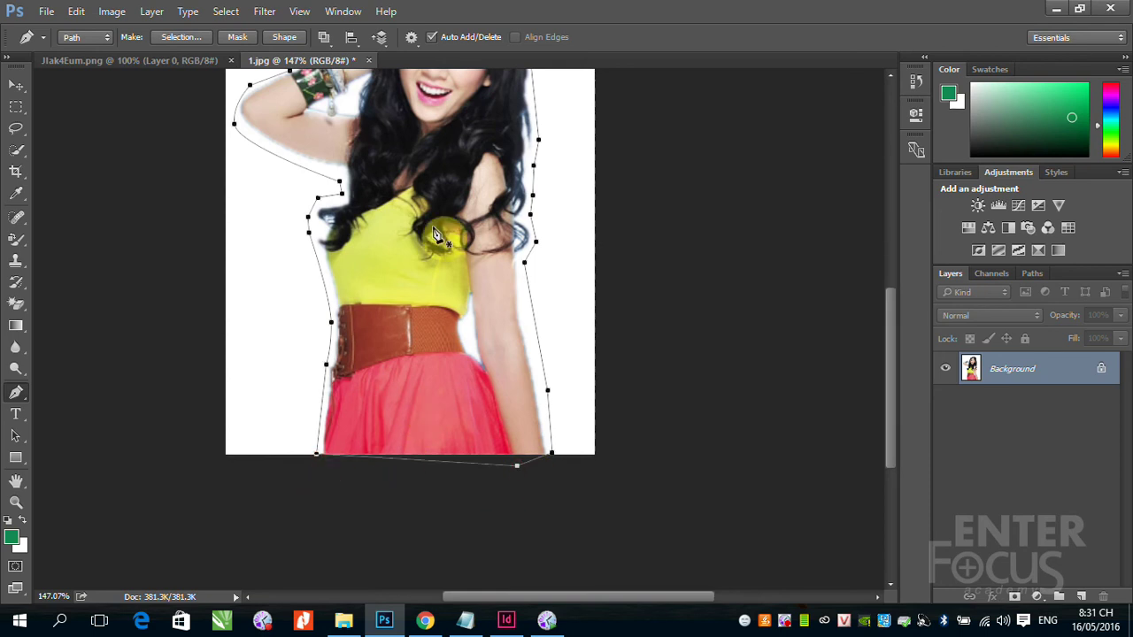
pyautogui.moveTo(442, 235); pyautogui.dragTo(442, 327)
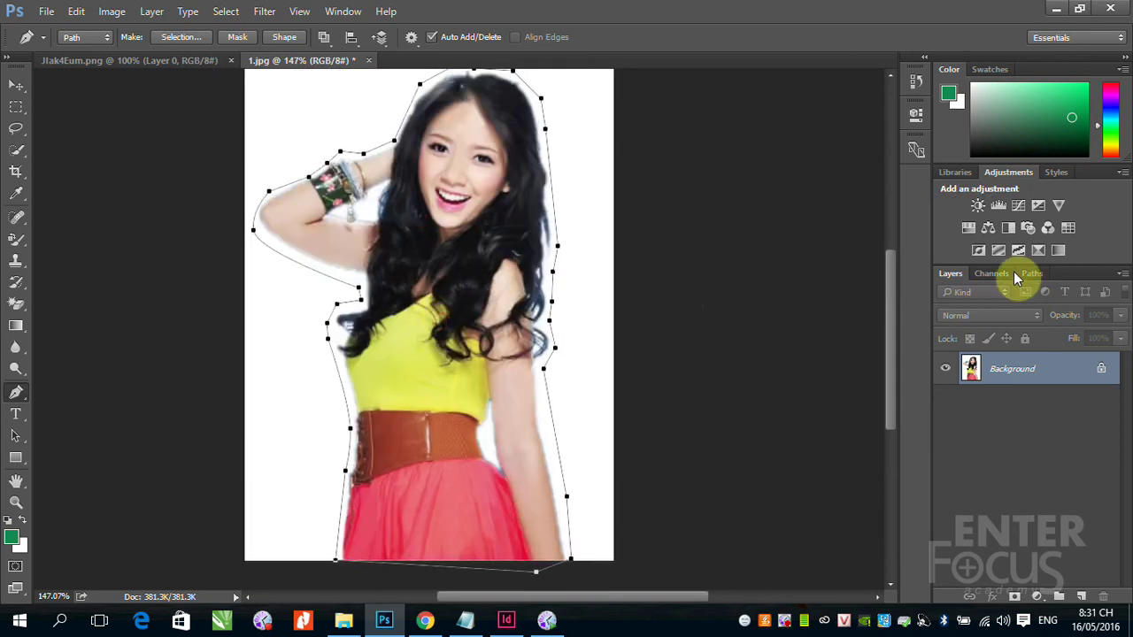
# Save the woman's work path under the name Path 1
pyautogui.click(1122, 57)
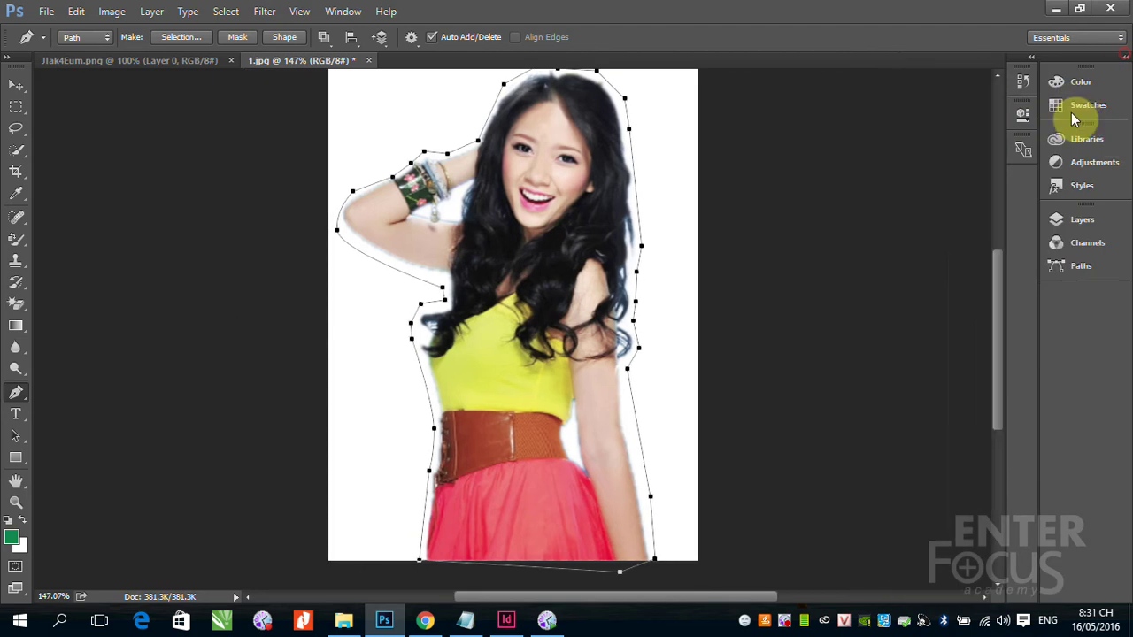
pyautogui.click(1082, 267)
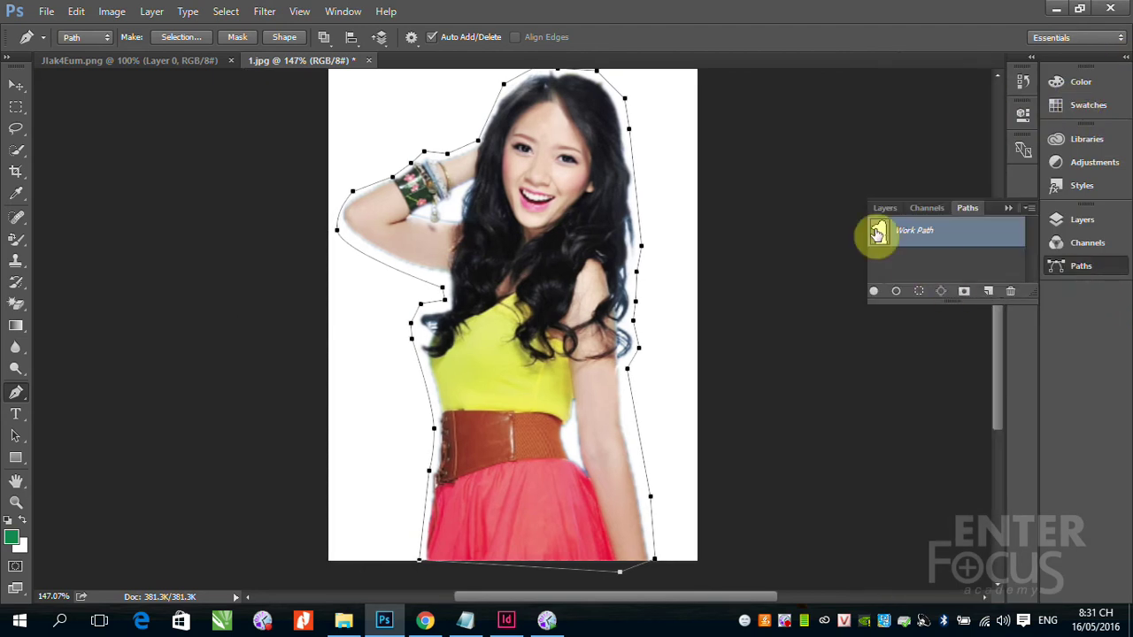
pyautogui.doubleClick(974, 238)
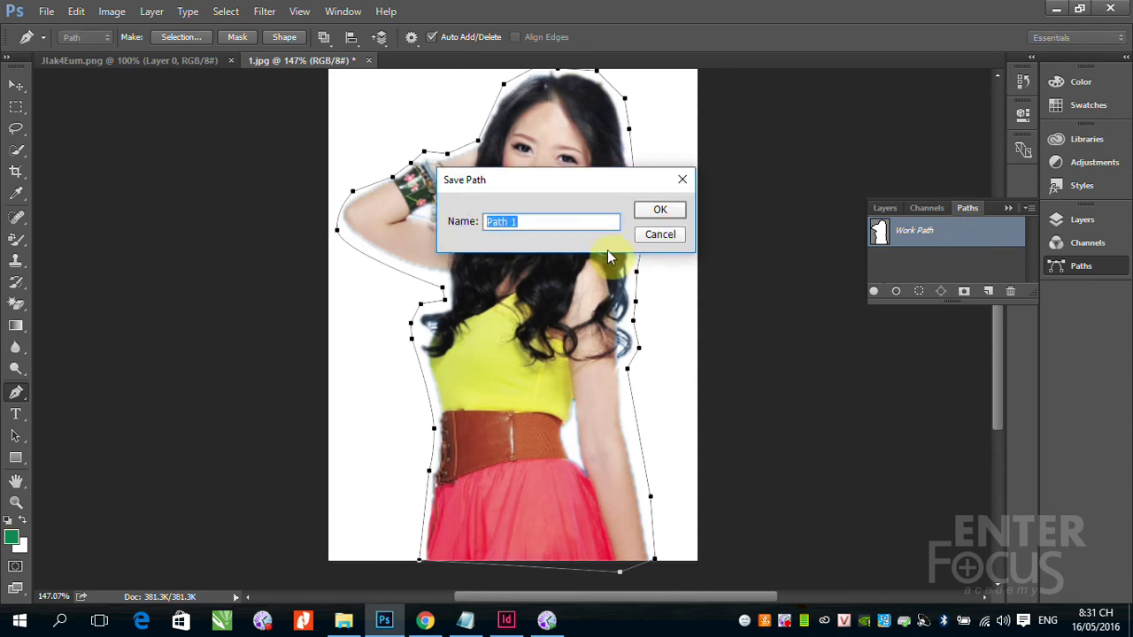
pyautogui.click(657, 213)
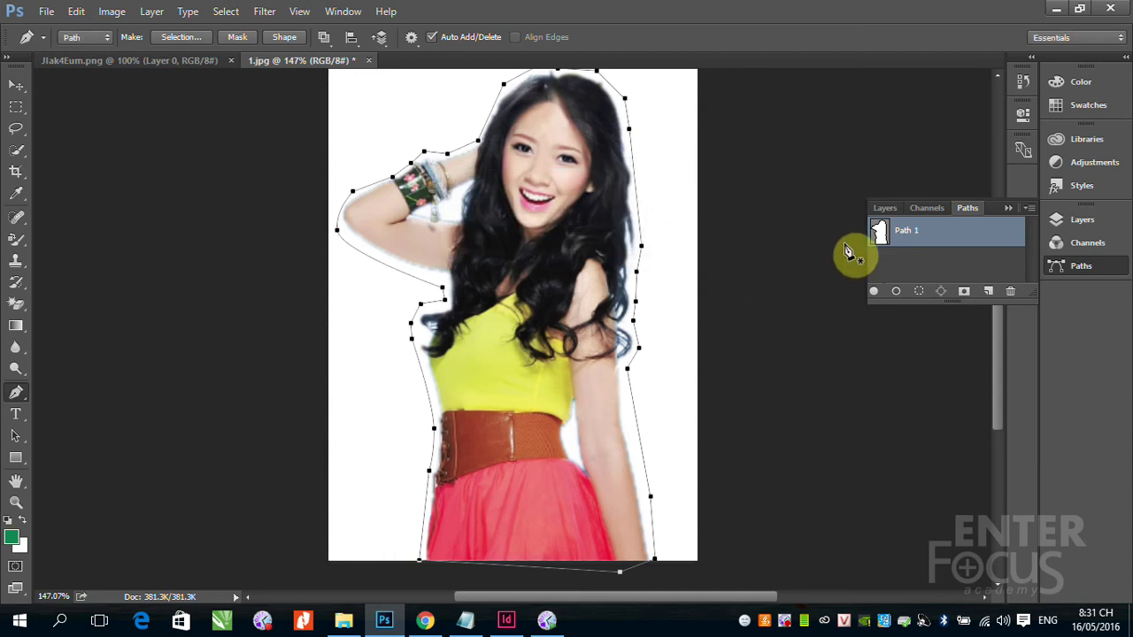
# Make Path 1 the photo's clipping path, leaving the flatness blank
pyautogui.click(1029, 210)
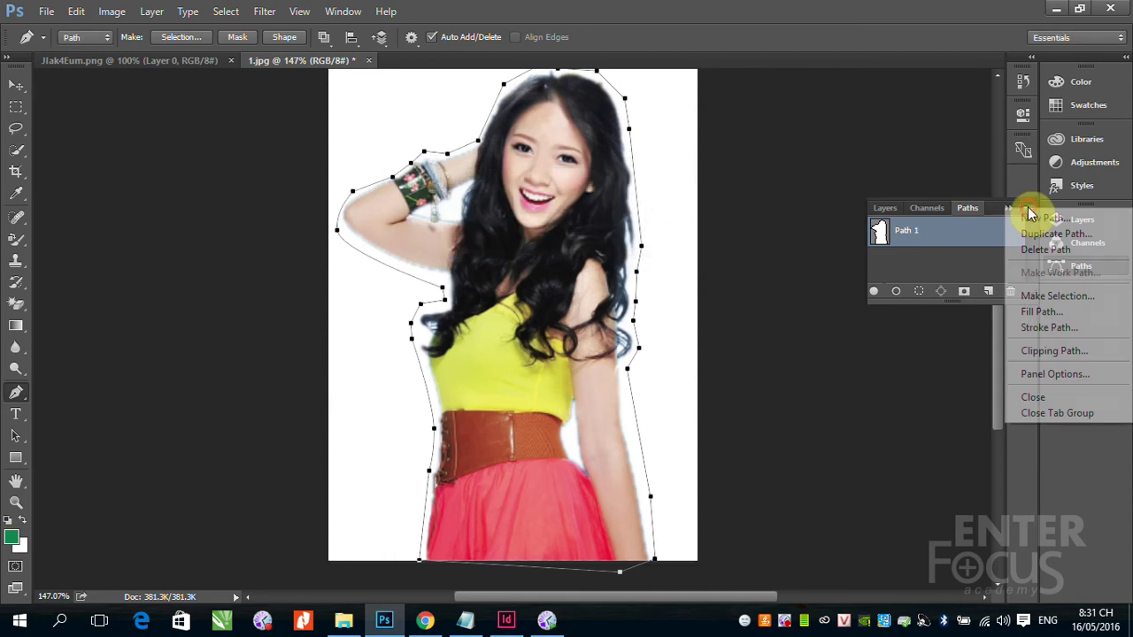
pyautogui.click(1053, 352)
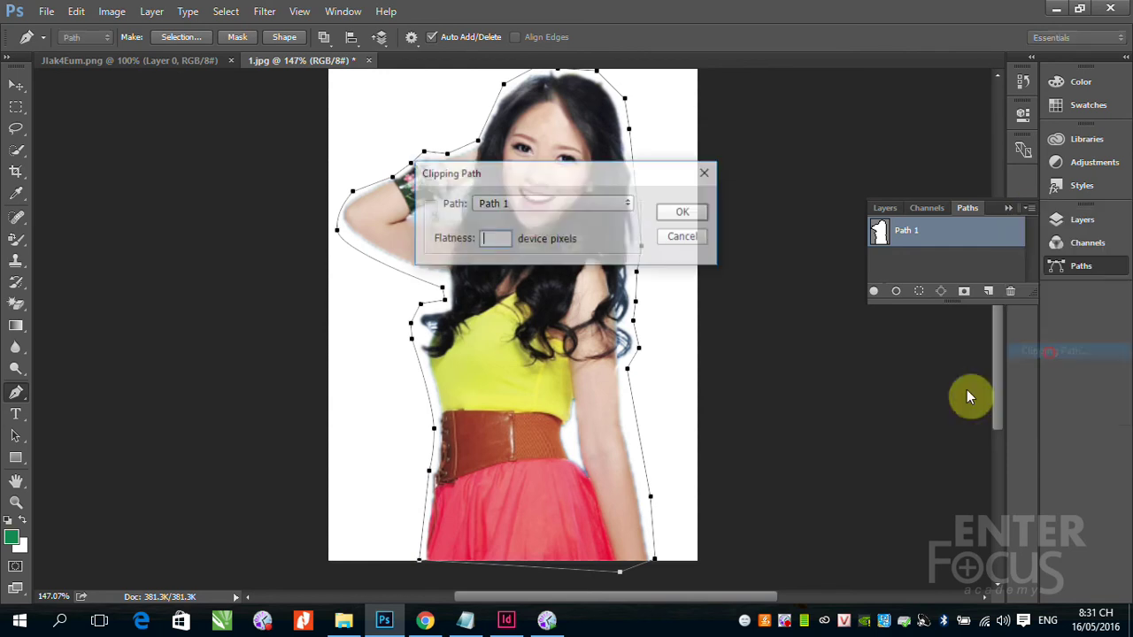
pyautogui.click(688, 219)
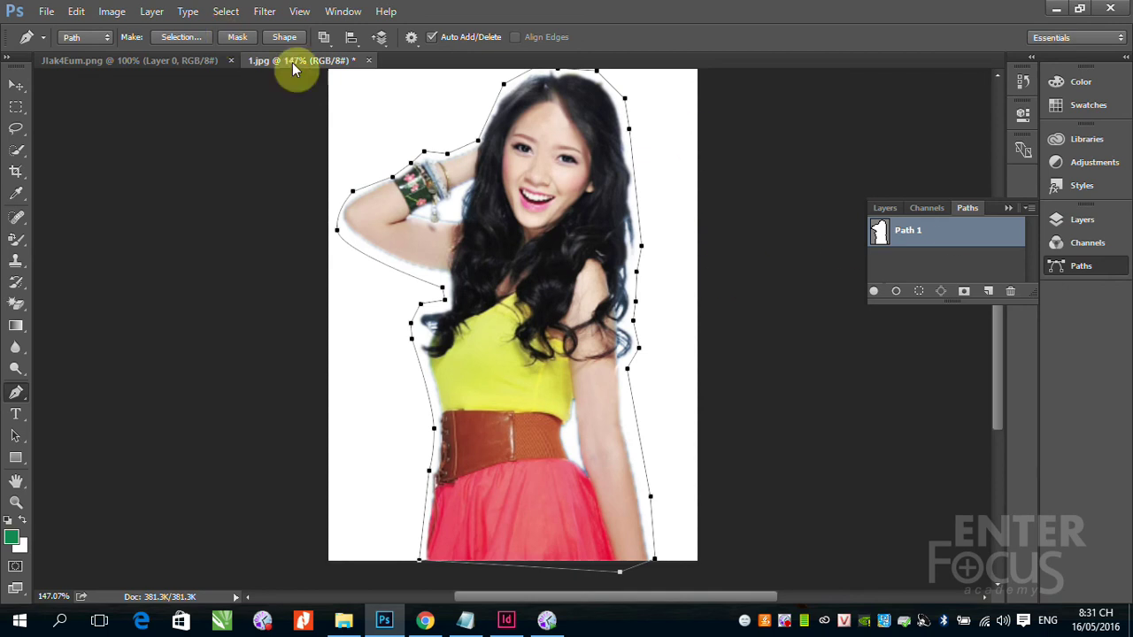
# Close 1.jpg with its changes saved and switch to the magazine page in InDesign
pyautogui.click(369, 60)
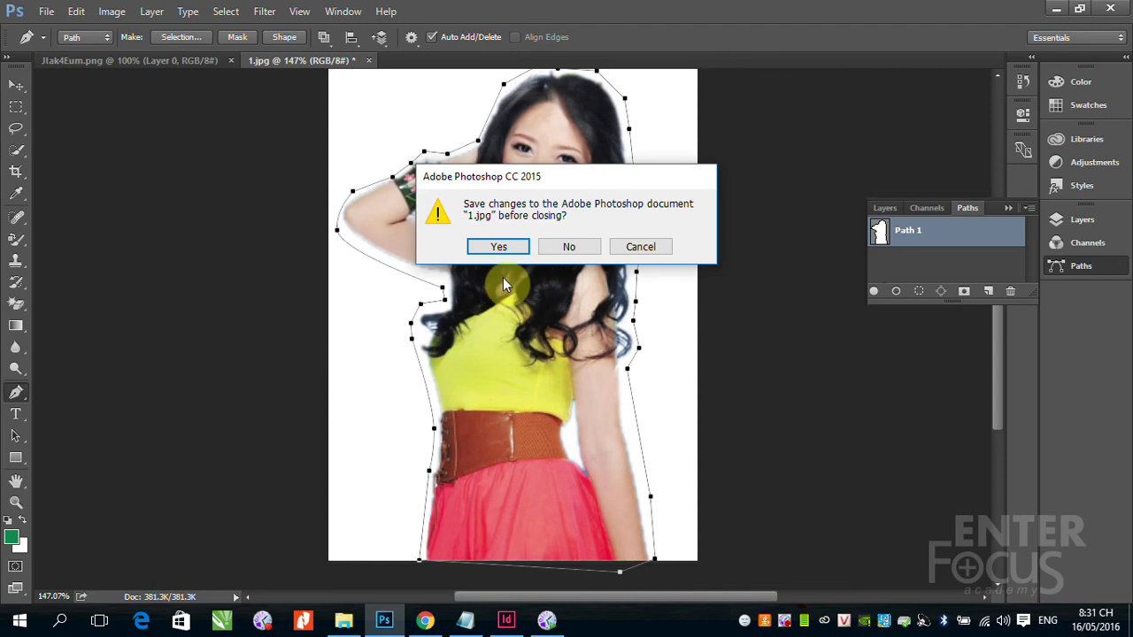
pyautogui.click(499, 247)
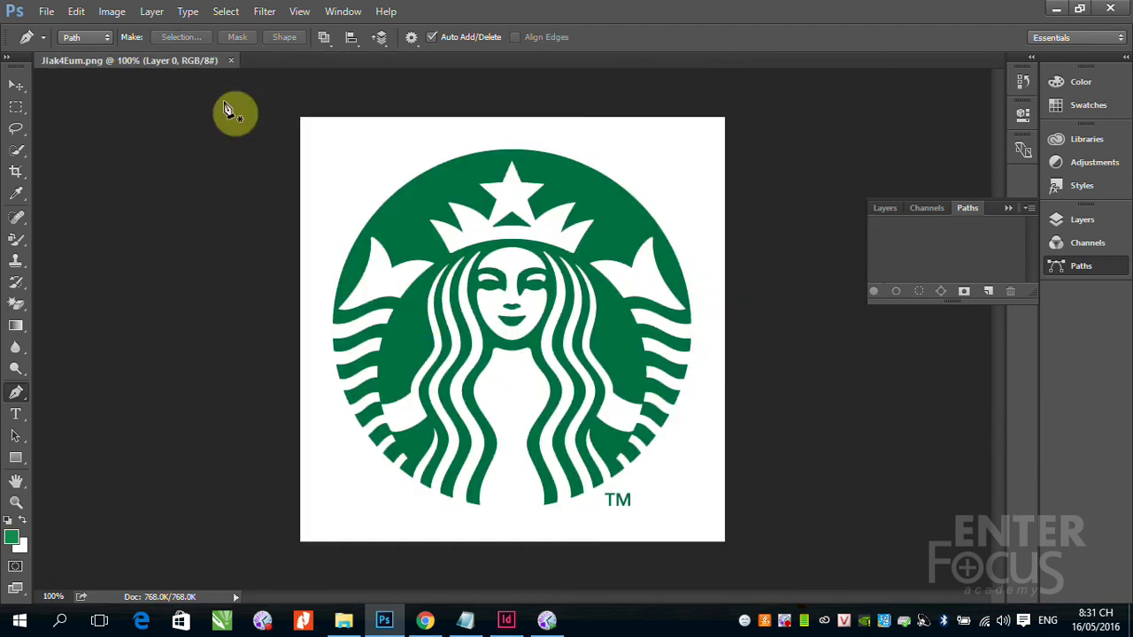
pyautogui.click(509, 620)
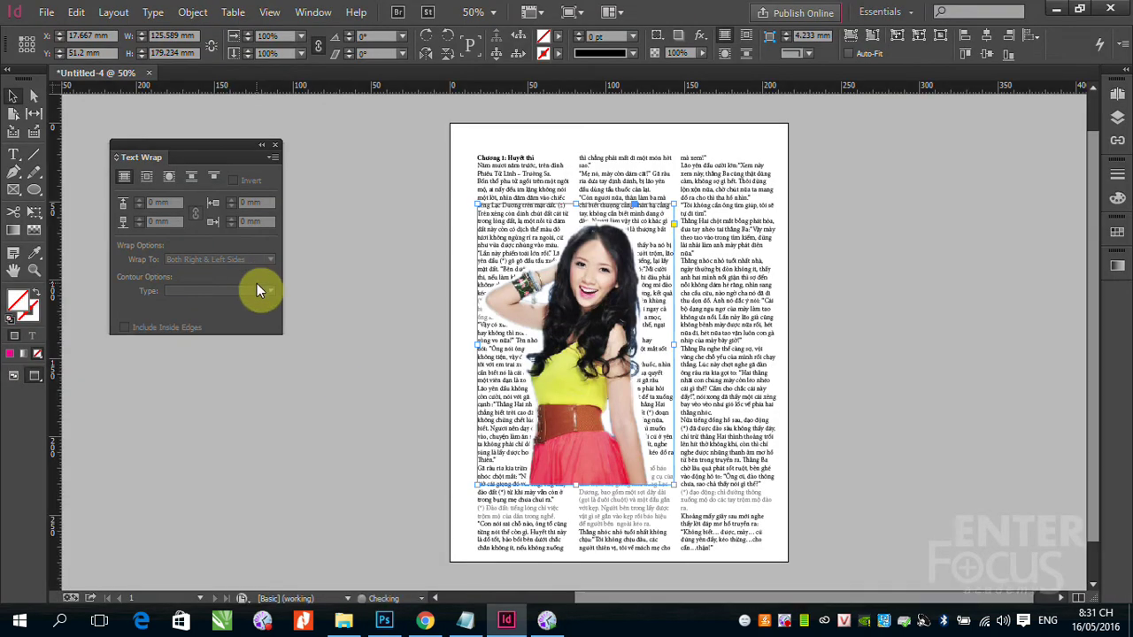
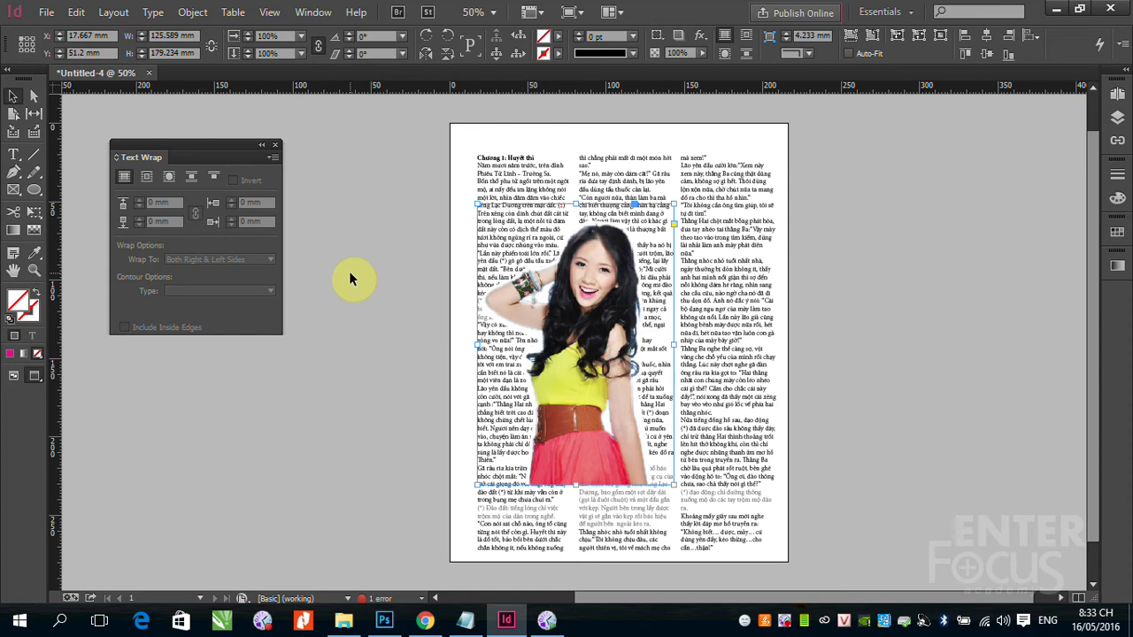
# Switch to Chrome and search Google Images for "Bìa tạp chí" in place of the logo search
pyautogui.click(424, 620)
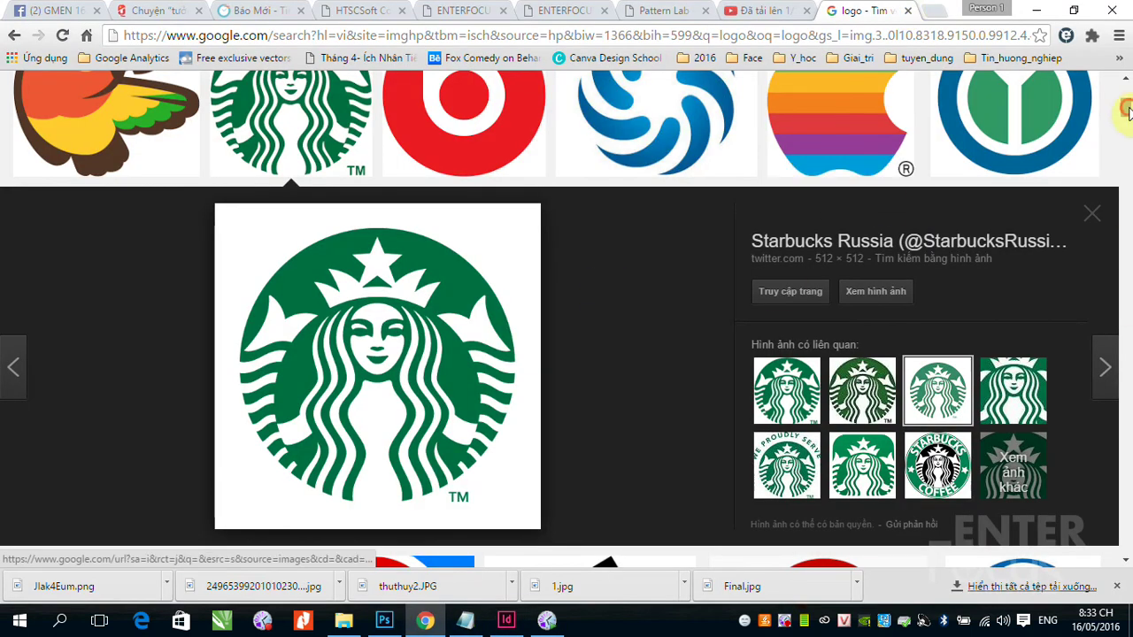
pyautogui.scroll(5, 1128, 113)
pyautogui.moveTo(173, 92); pyautogui.dragTo(106, 98)
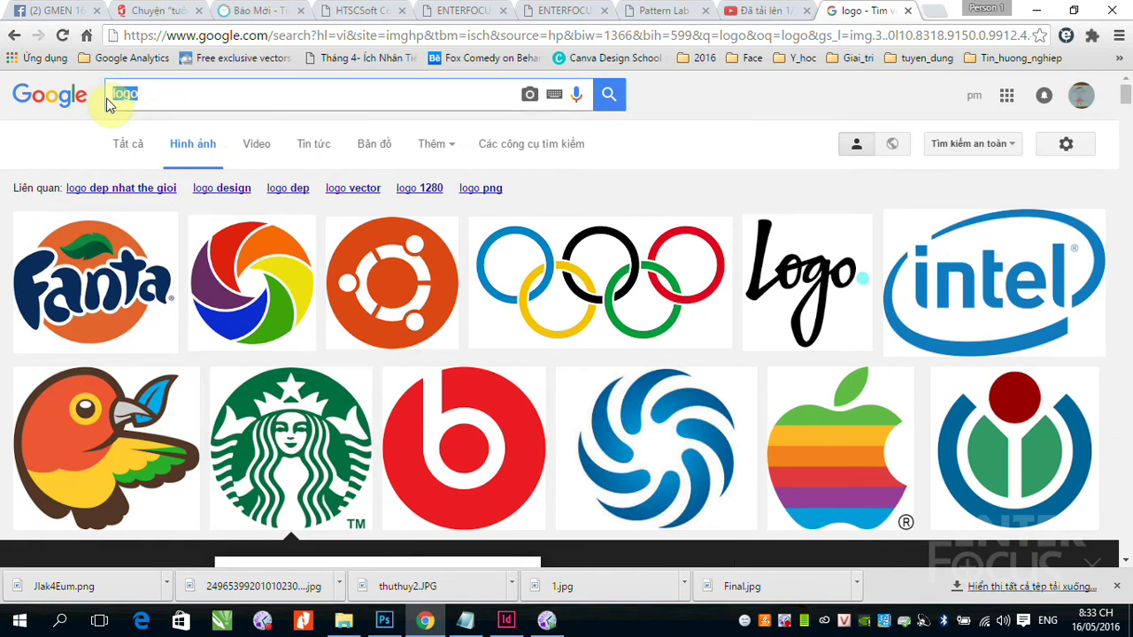
pyautogui.write('Bia ')
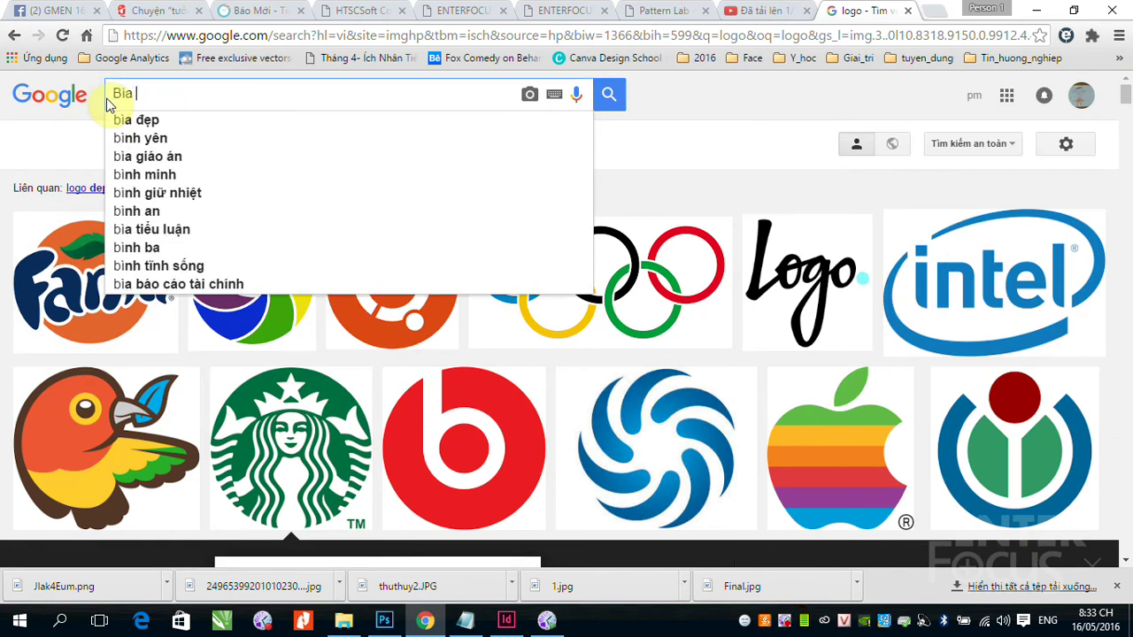
pyautogui.write('tapj chis')
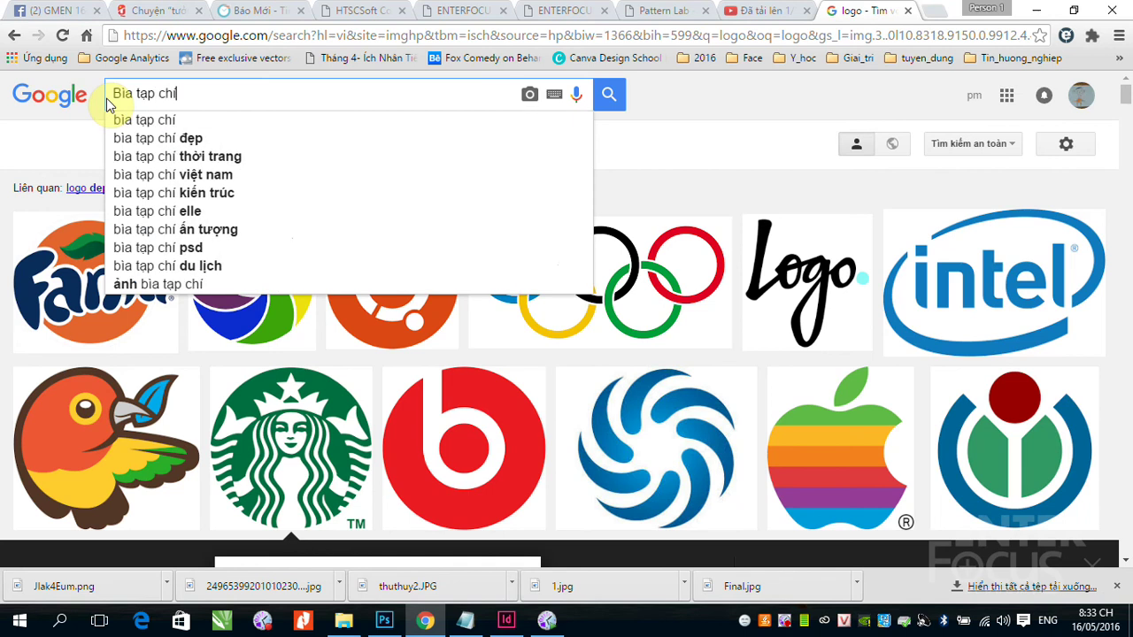
pyautogui.press('Return')
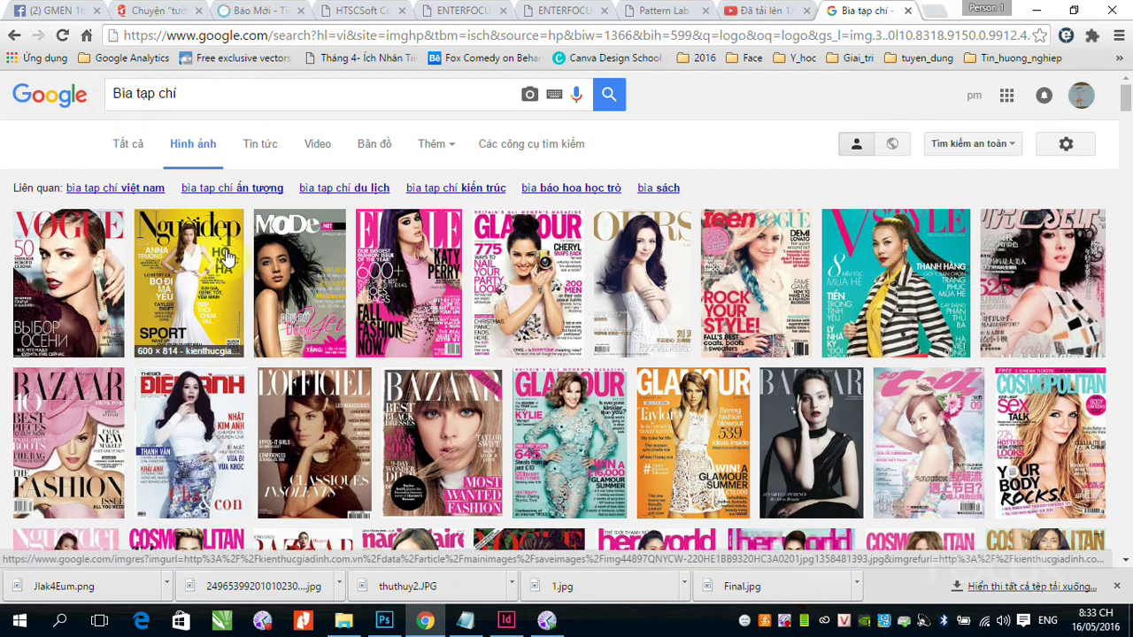
# Compare the Vogue and Người đẹp covers, examining how each masthead overlaps the model's head
pyautogui.click(62, 243)
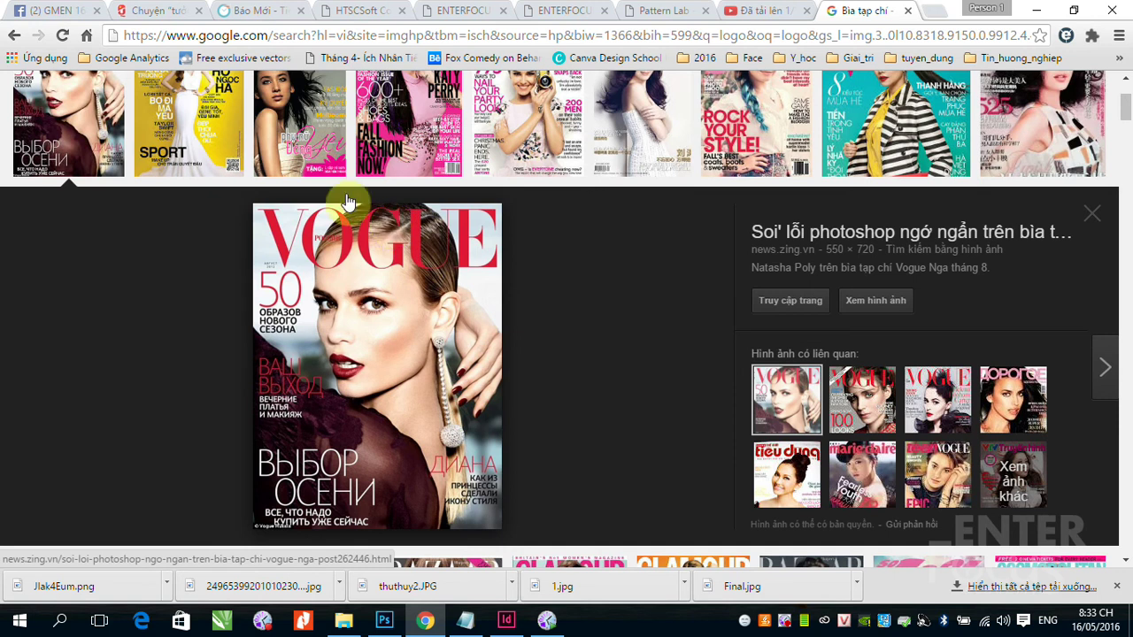
pyautogui.click(199, 119)
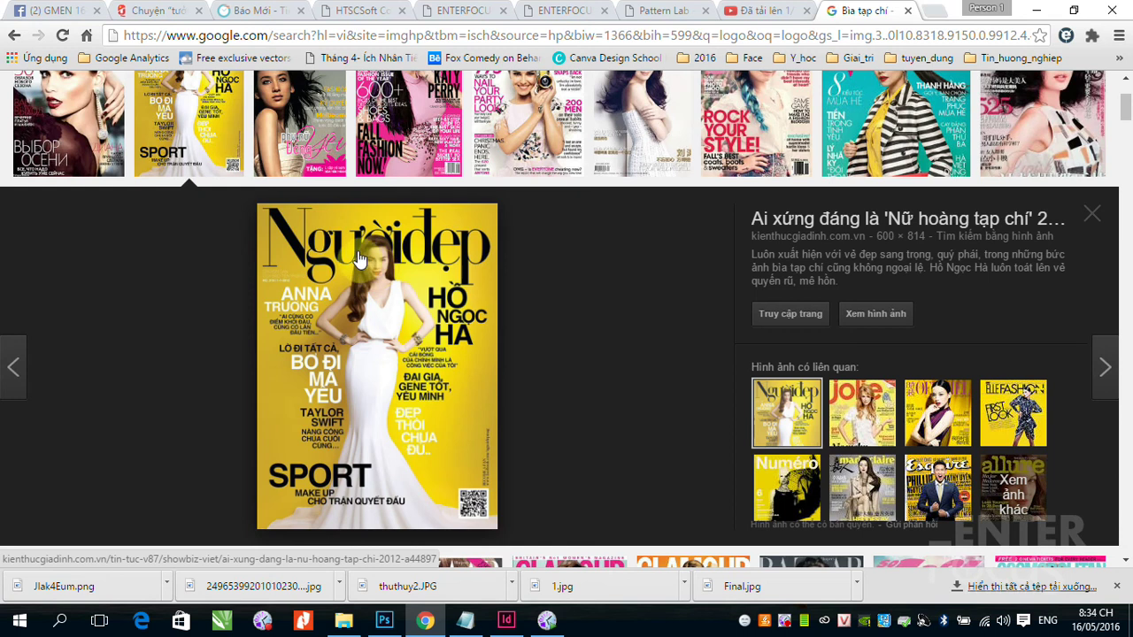
pyautogui.click(54, 119)
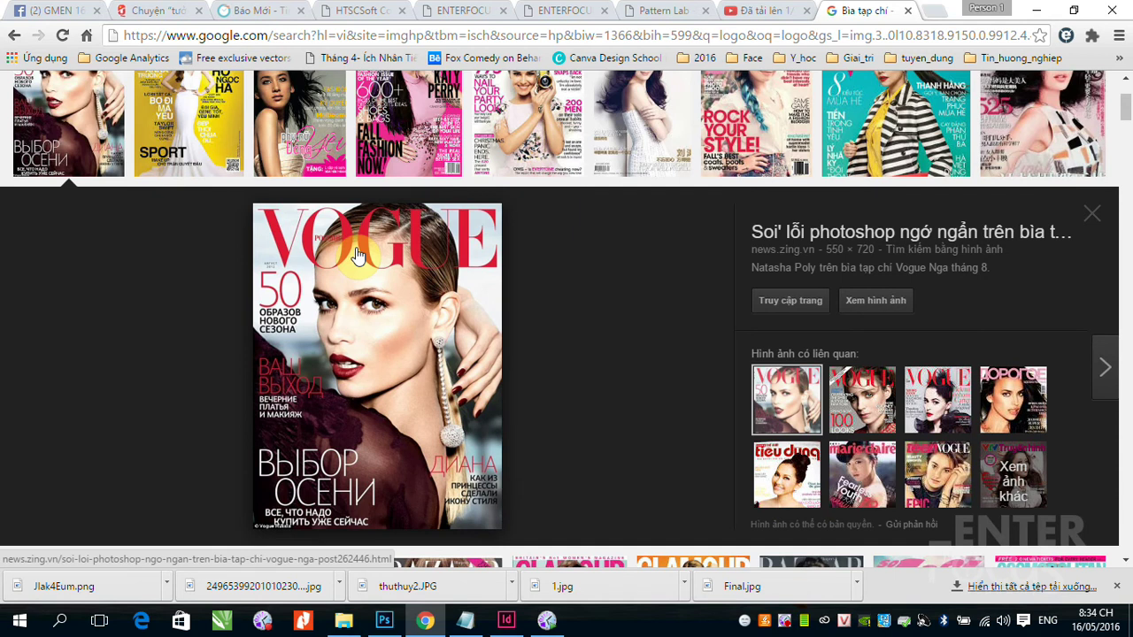
pyautogui.click(200, 125)
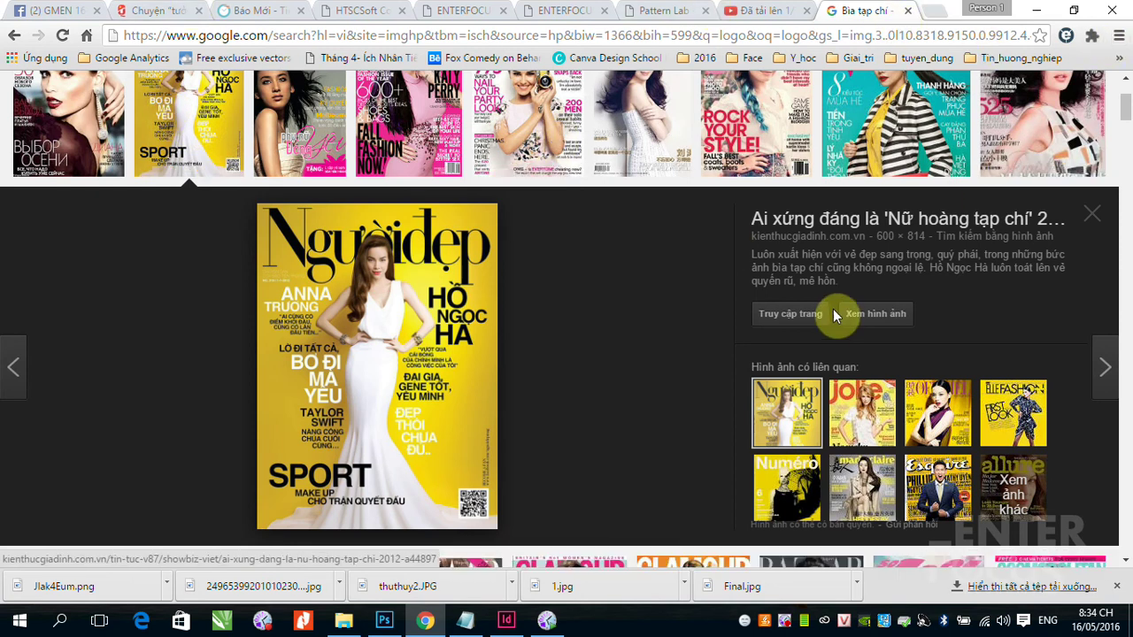
# Search Google Images for "Ho ngoc ha"
pyautogui.scroll(3, 688, 296)
pyautogui.moveTo(211, 104); pyautogui.dragTo(72, 99)
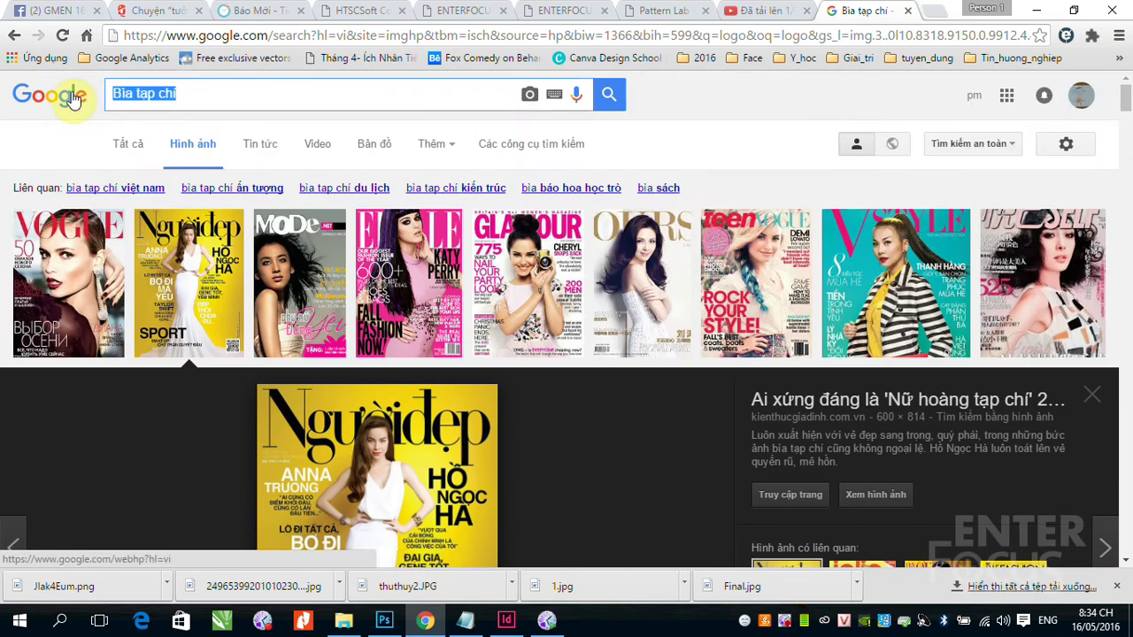
pyautogui.write('H')
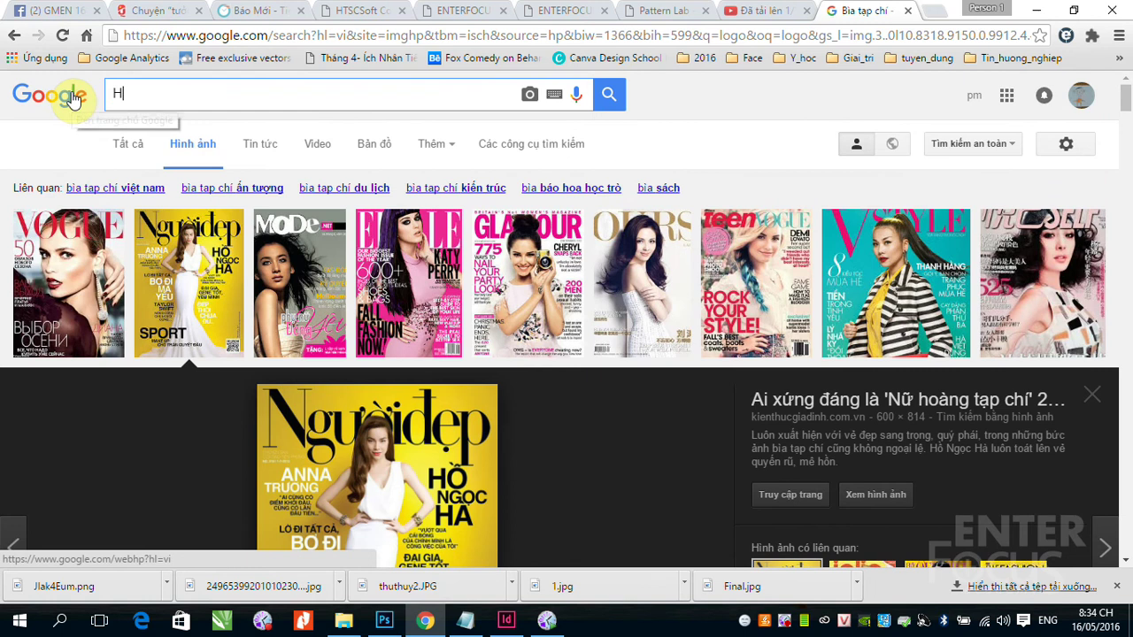
pyautogui.write('o ngoc ha')
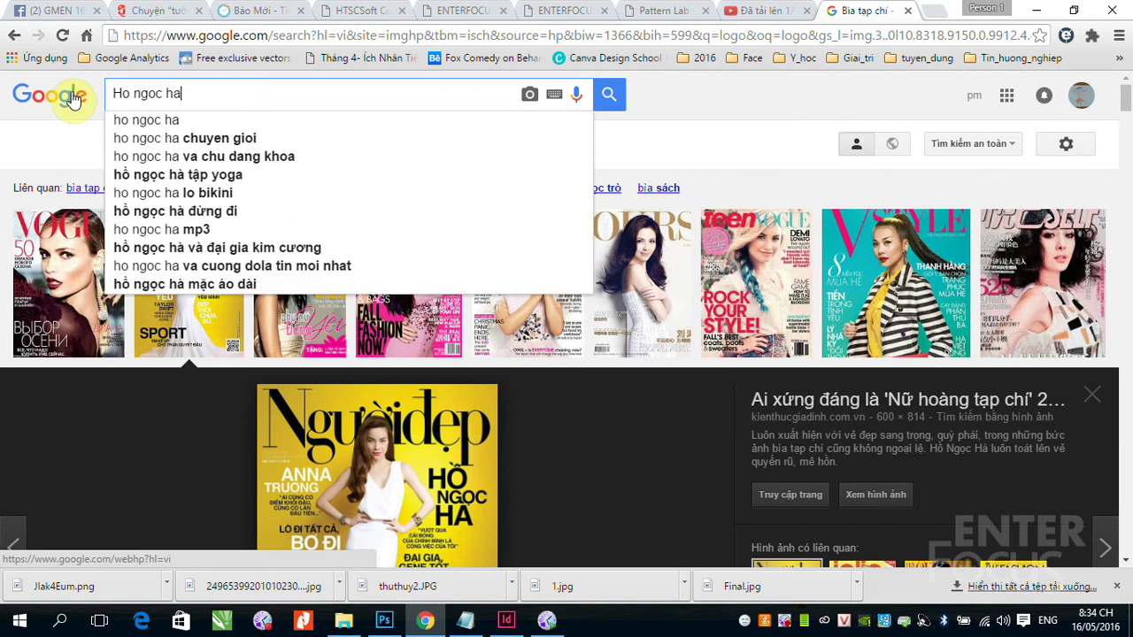
pyautogui.press('Return')
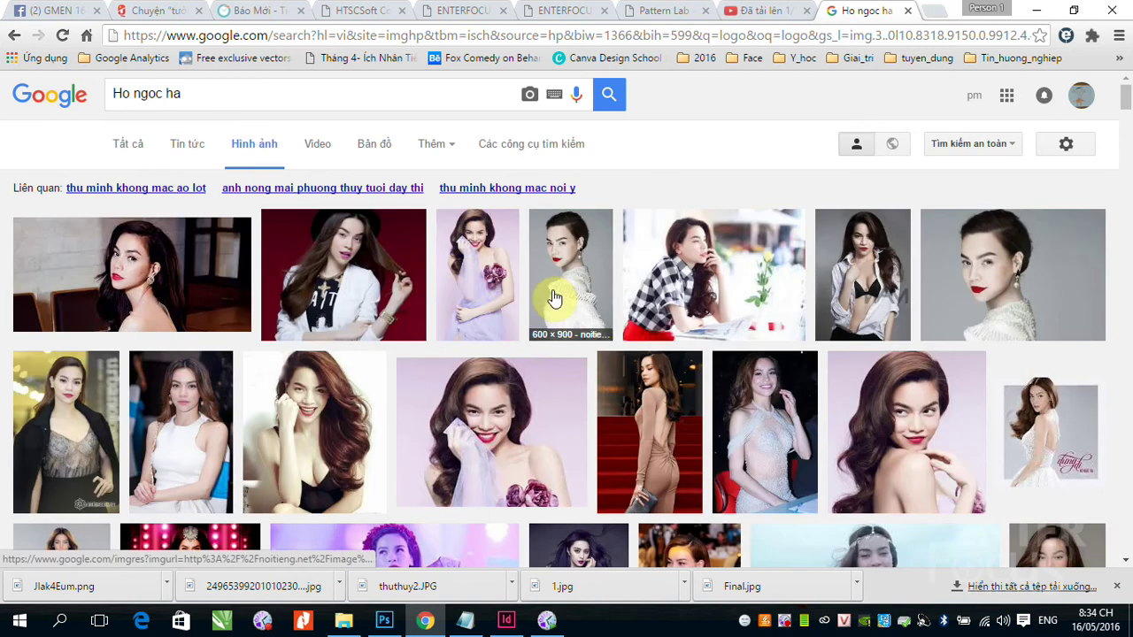
# Look through the singer's image results for a full-figure photo suitable for a magazine cover
pyautogui.scroll(-1, 558, 299)
pyautogui.scroll(-3, 558, 299)
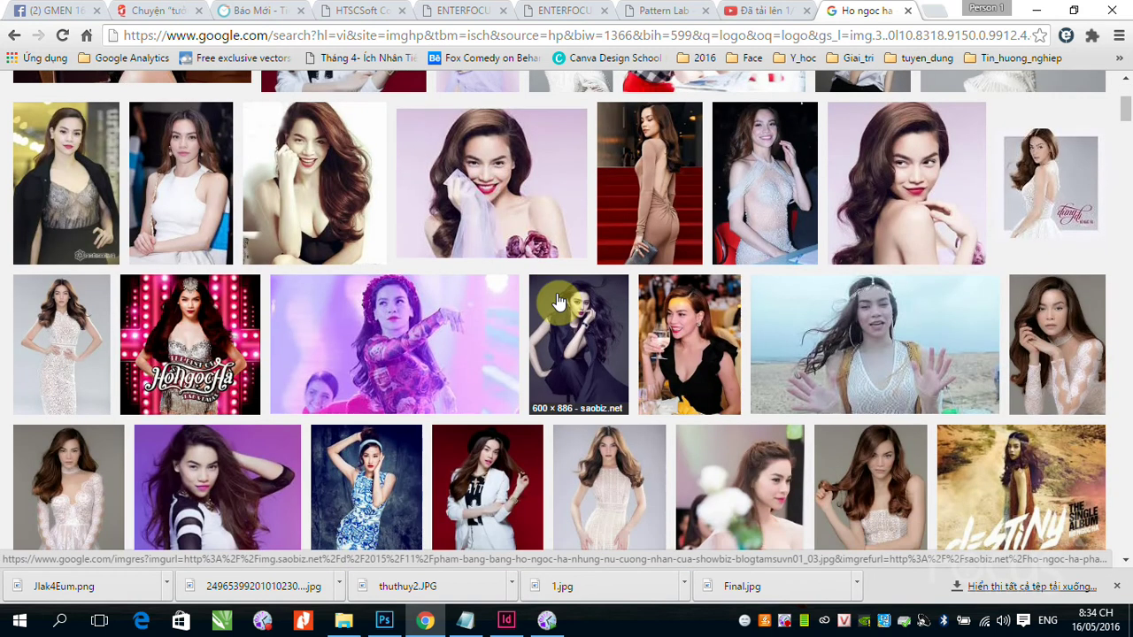
pyautogui.scroll(-2, 558, 301)
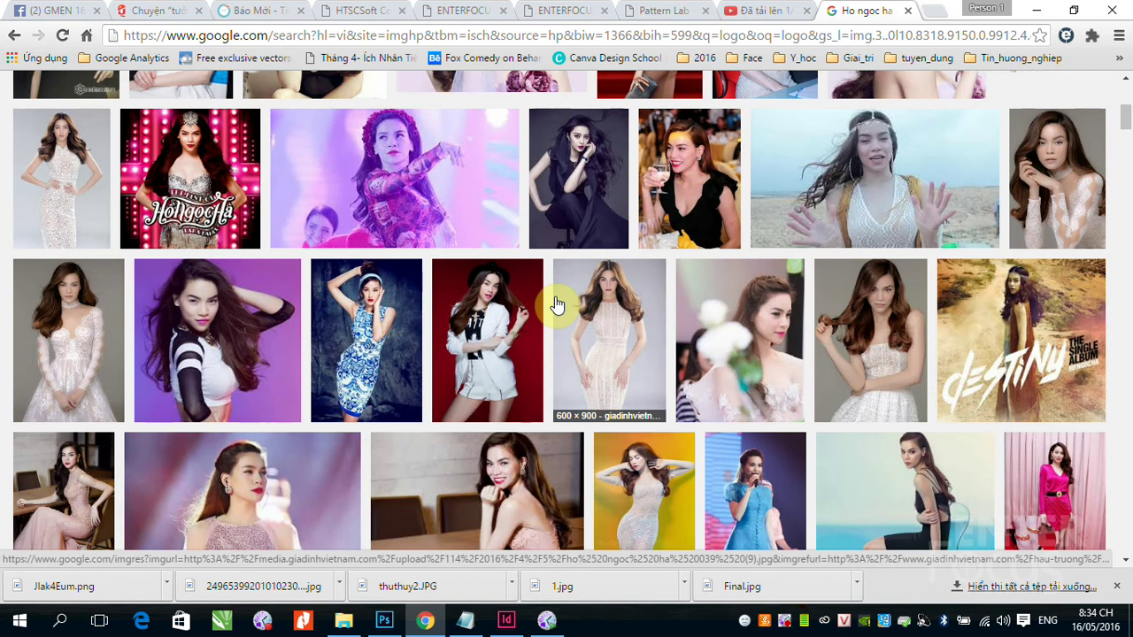
pyautogui.scroll(-3, 556, 304)
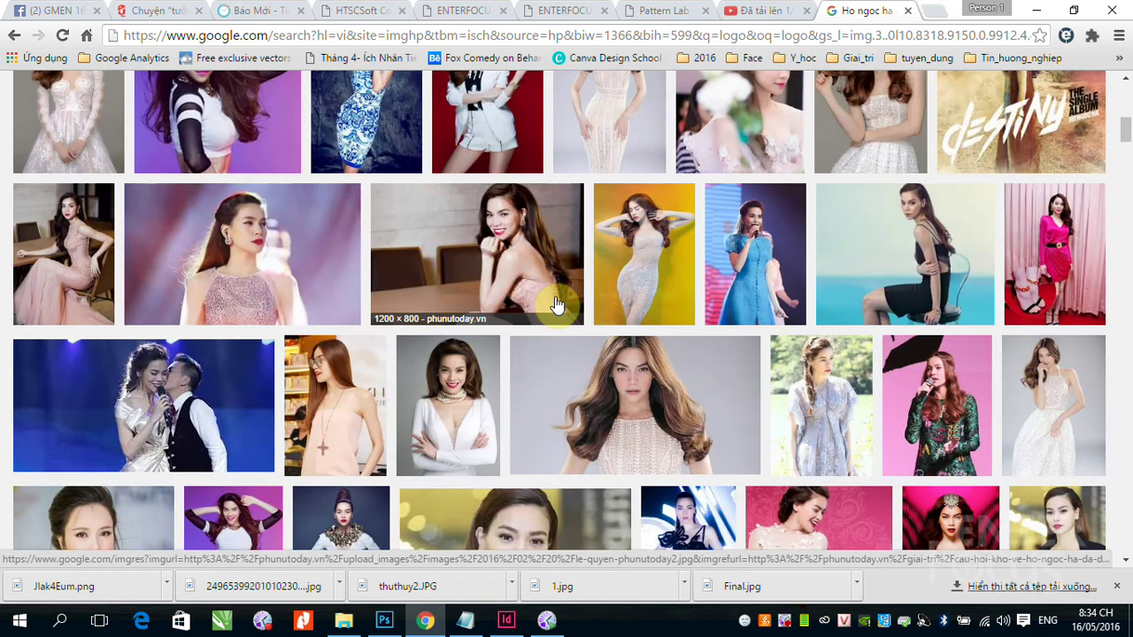
pyautogui.scroll(-2, 556, 305)
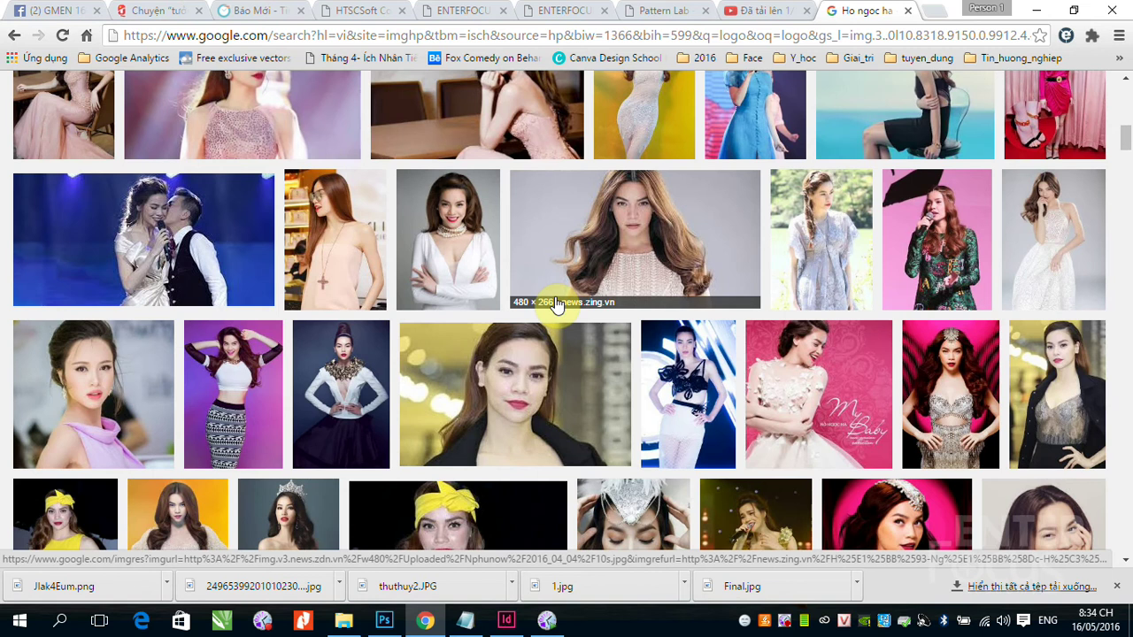
pyautogui.scroll(-3, 555, 304)
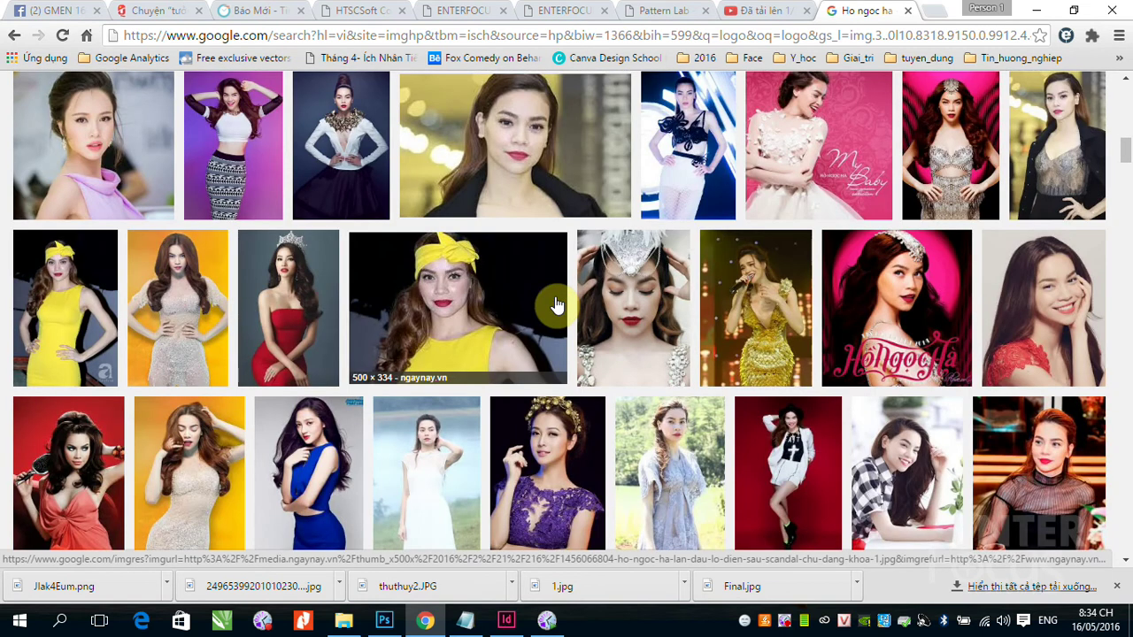
pyautogui.scroll(-3, 555, 304)
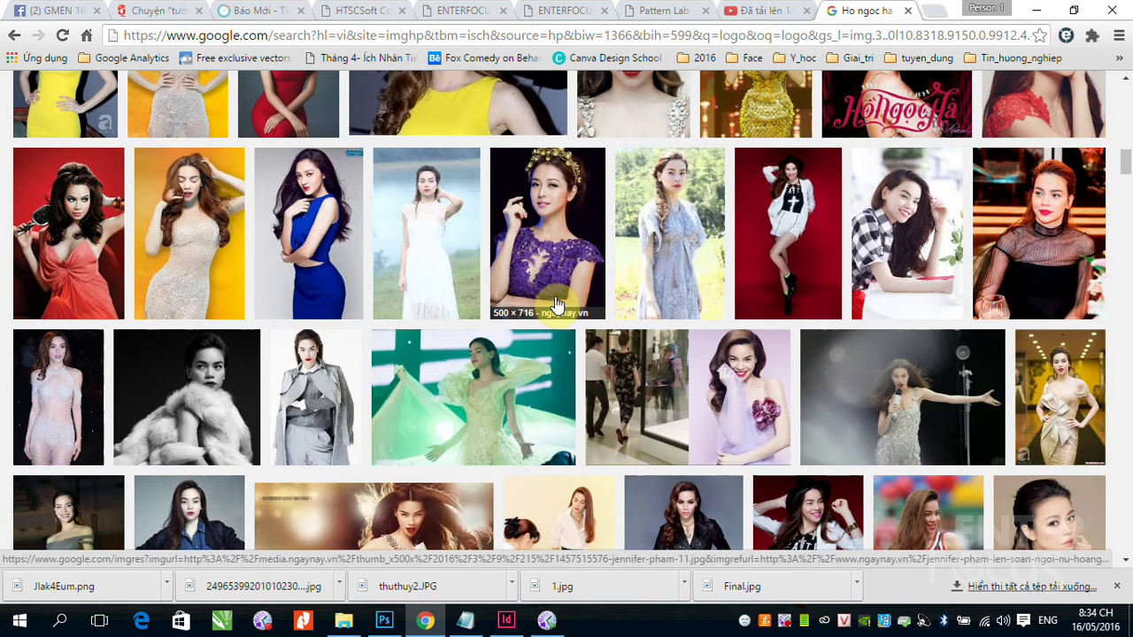
pyautogui.scroll(-3, 556, 305)
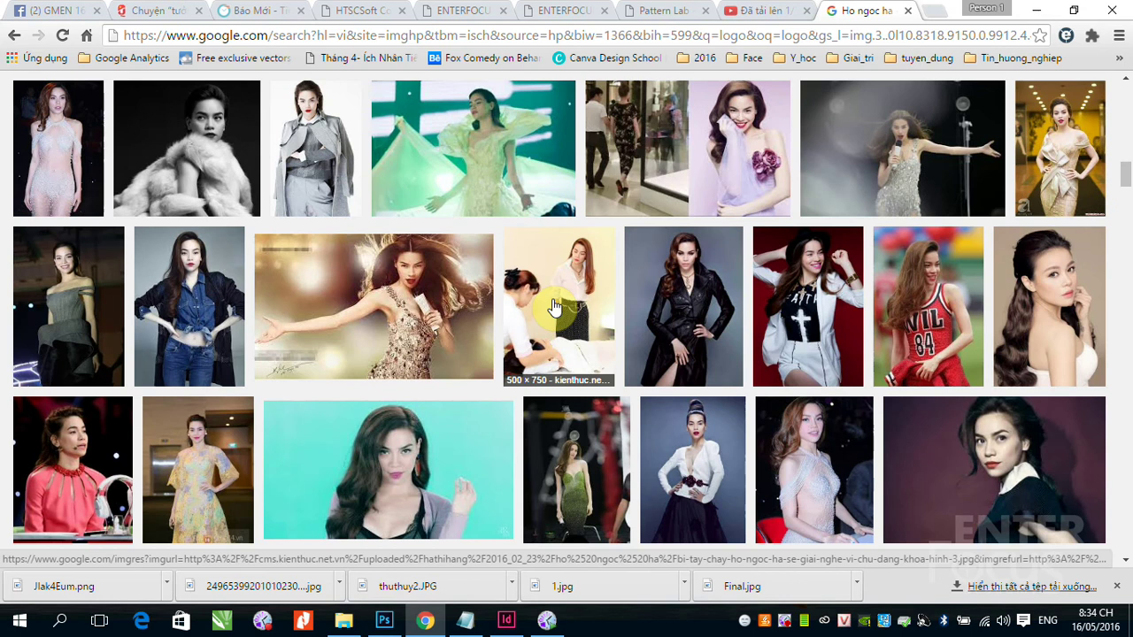
pyautogui.scroll(-2, 556, 305)
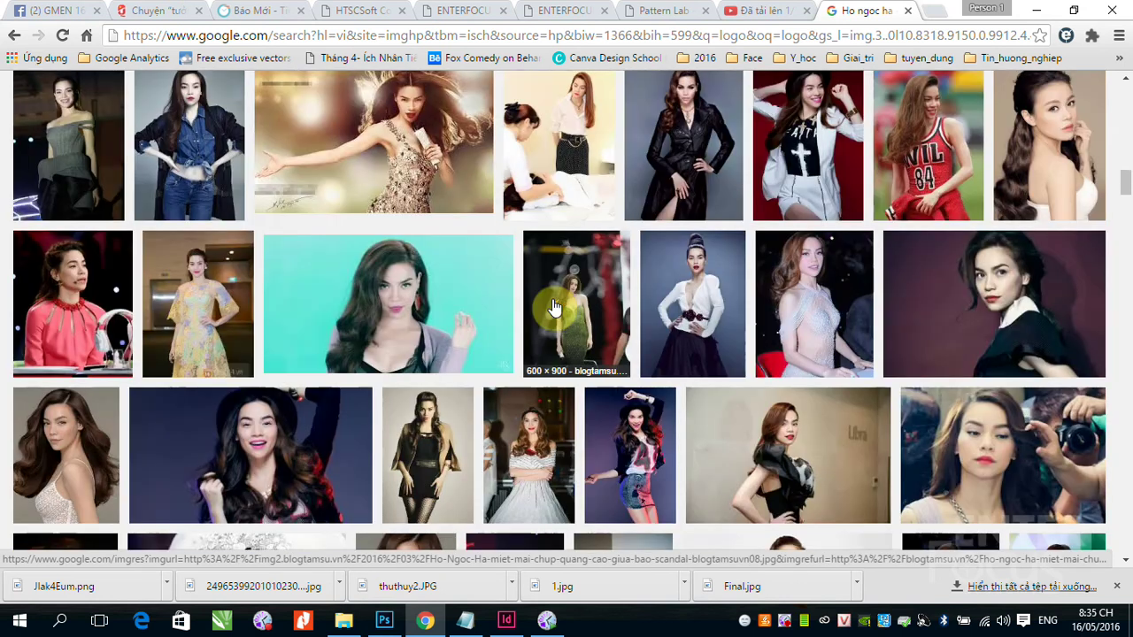
pyautogui.scroll(-2, 556, 304)
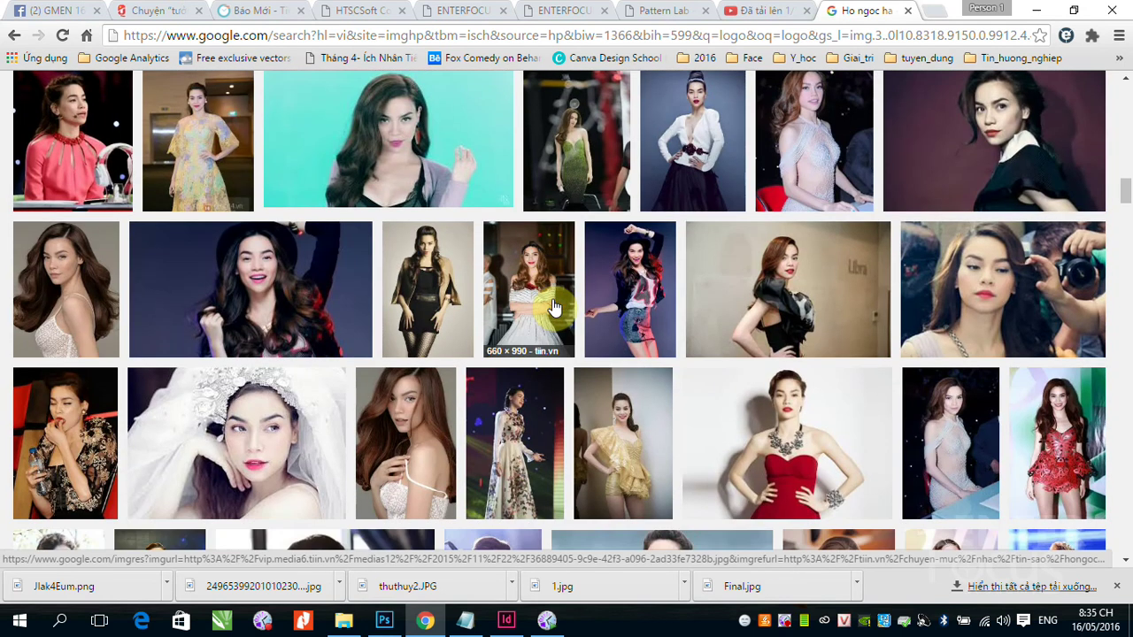
pyautogui.scroll(-1, 552, 307)
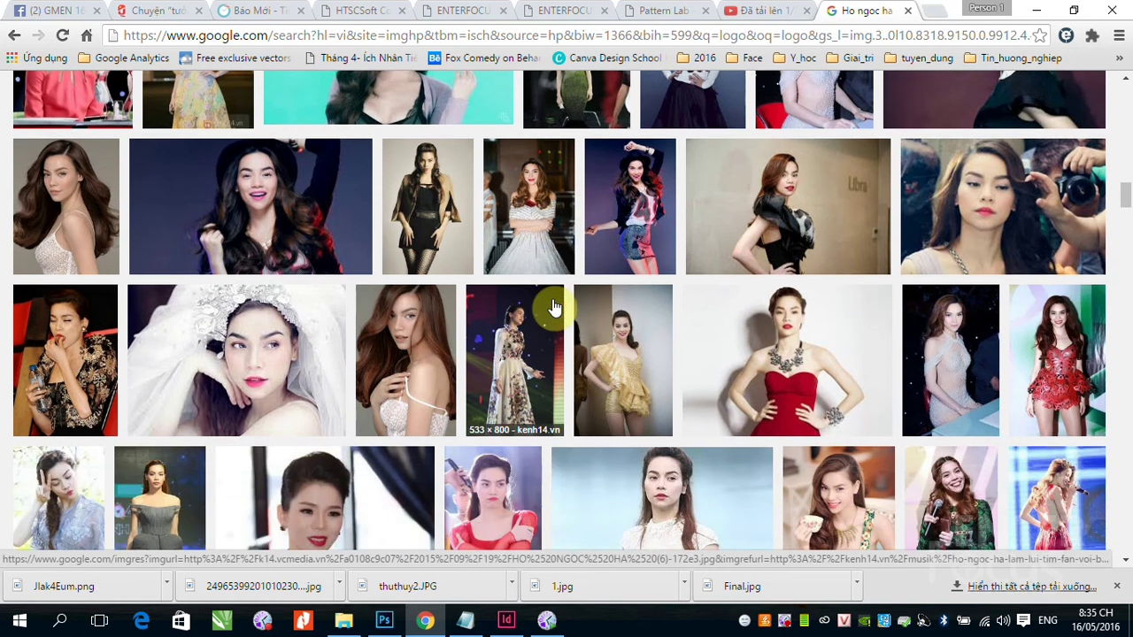
pyautogui.scroll(-2, 553, 307)
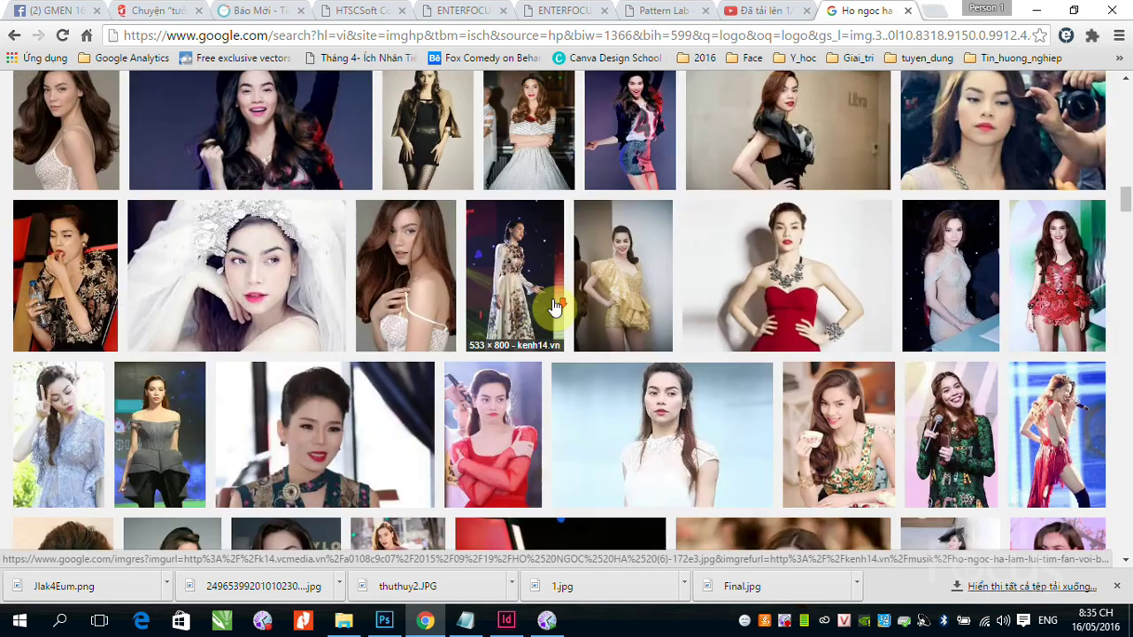
pyautogui.scroll(-3, 554, 305)
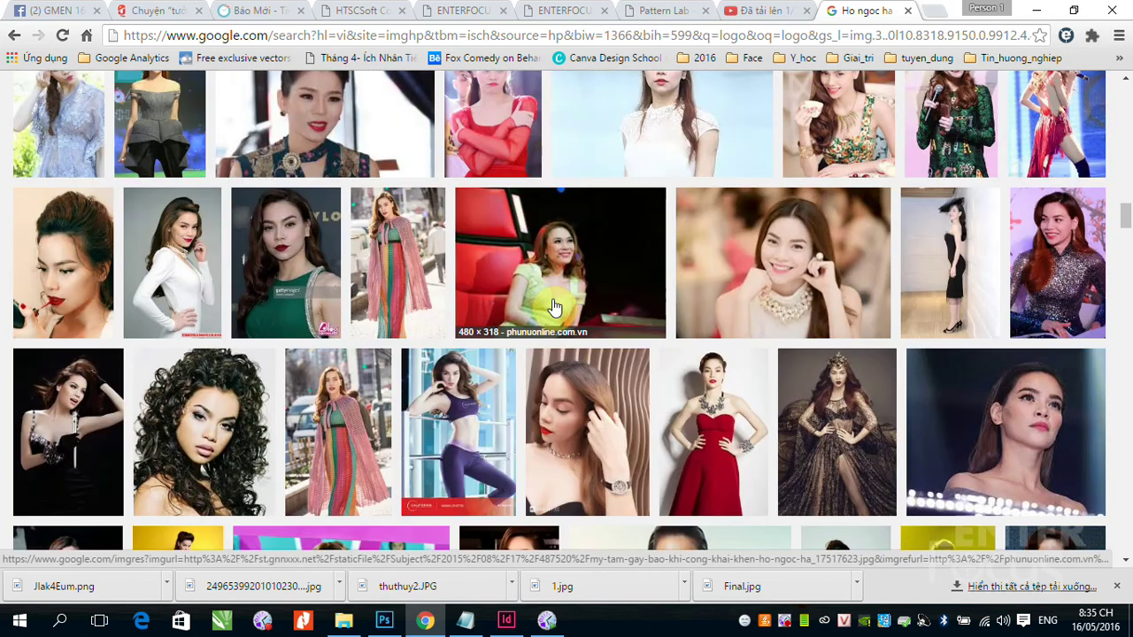
pyautogui.scroll(-3, 554, 307)
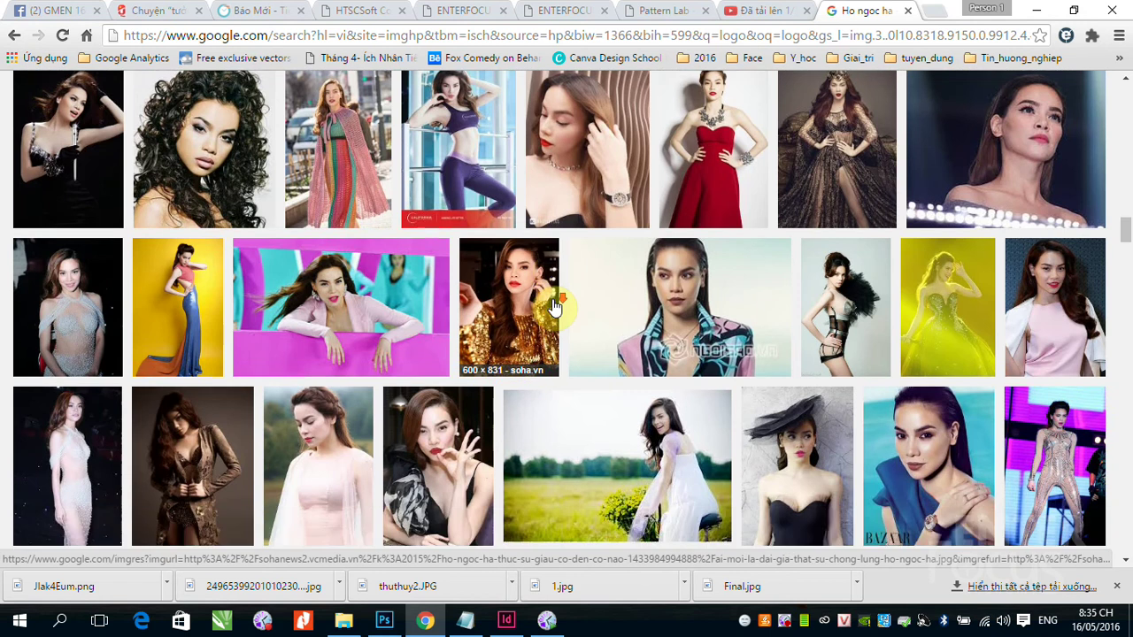
pyautogui.scroll(-2, 554, 308)
pyautogui.scroll(-2, 554, 307)
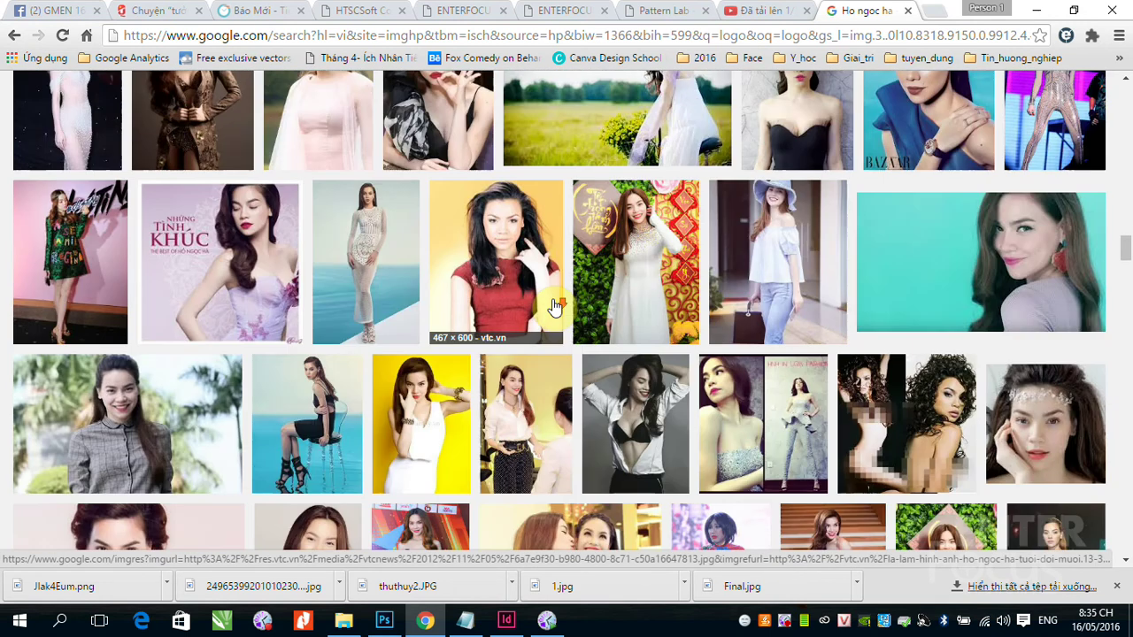
pyautogui.scroll(-3, 554, 307)
pyautogui.scroll(-2, 554, 307)
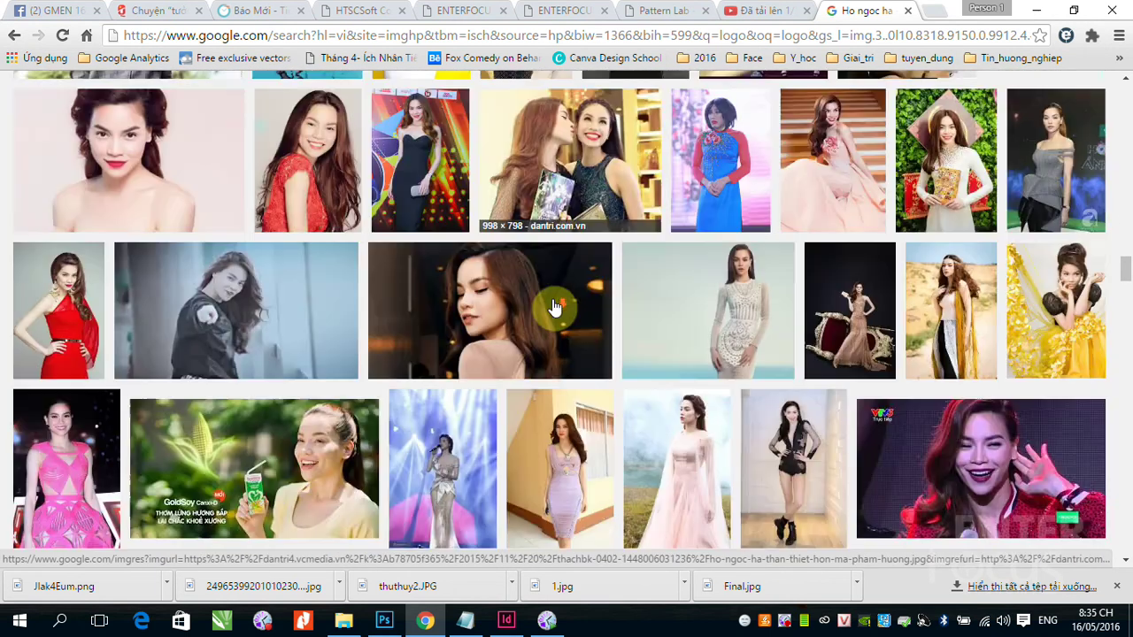
pyautogui.scroll(-2, 554, 307)
pyautogui.scroll(-2, 554, 307)
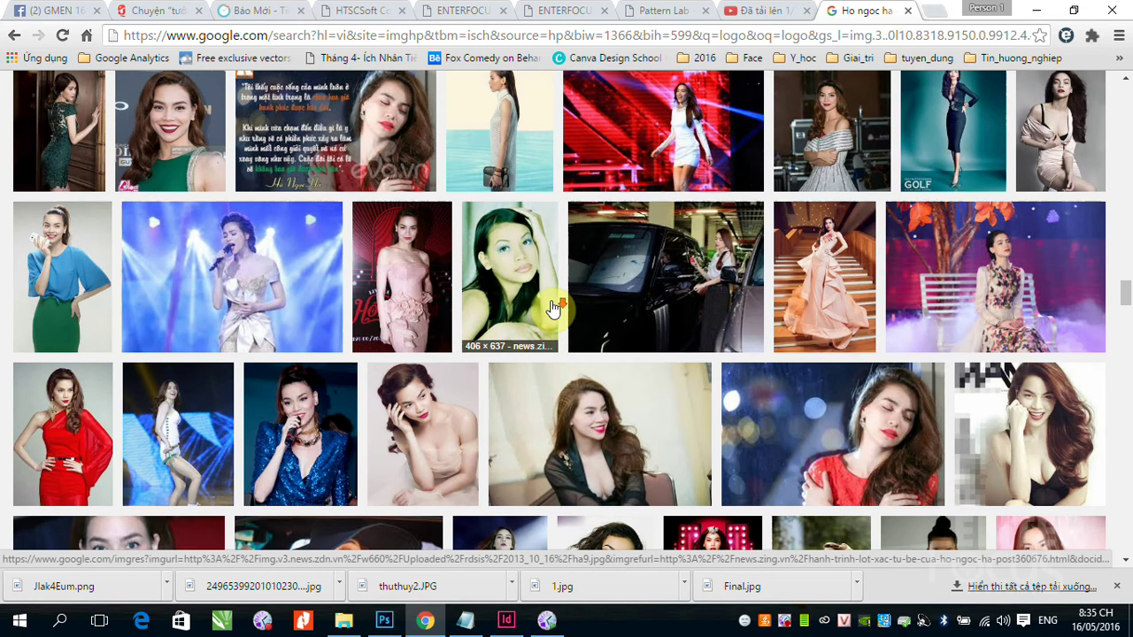
pyautogui.scroll(-2, 549, 309)
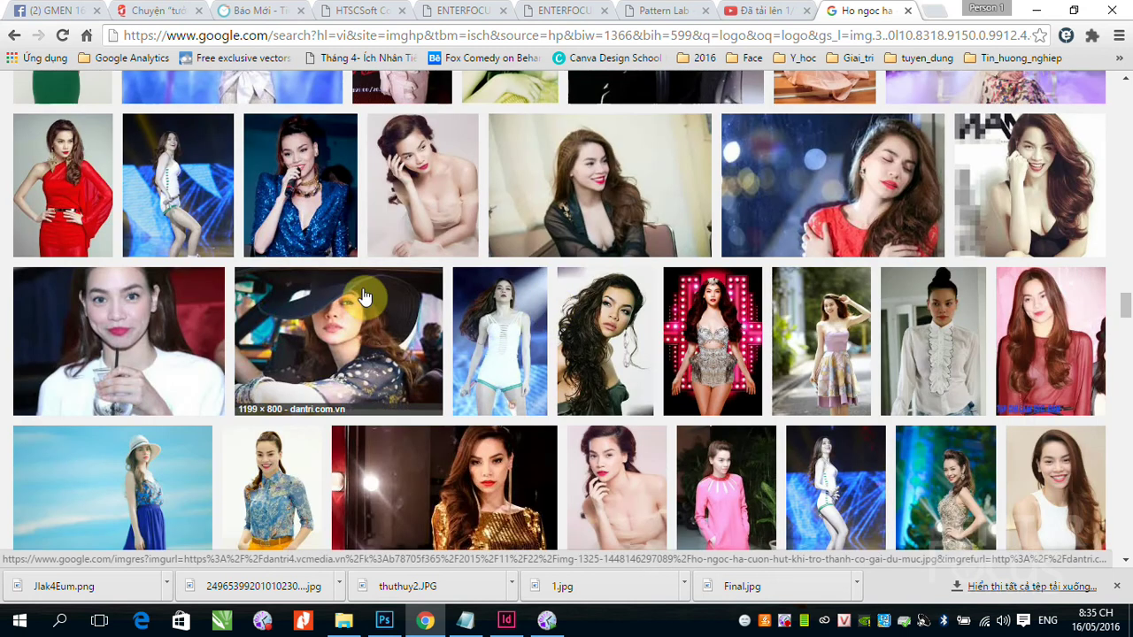
pyautogui.scroll(-2, 366, 302)
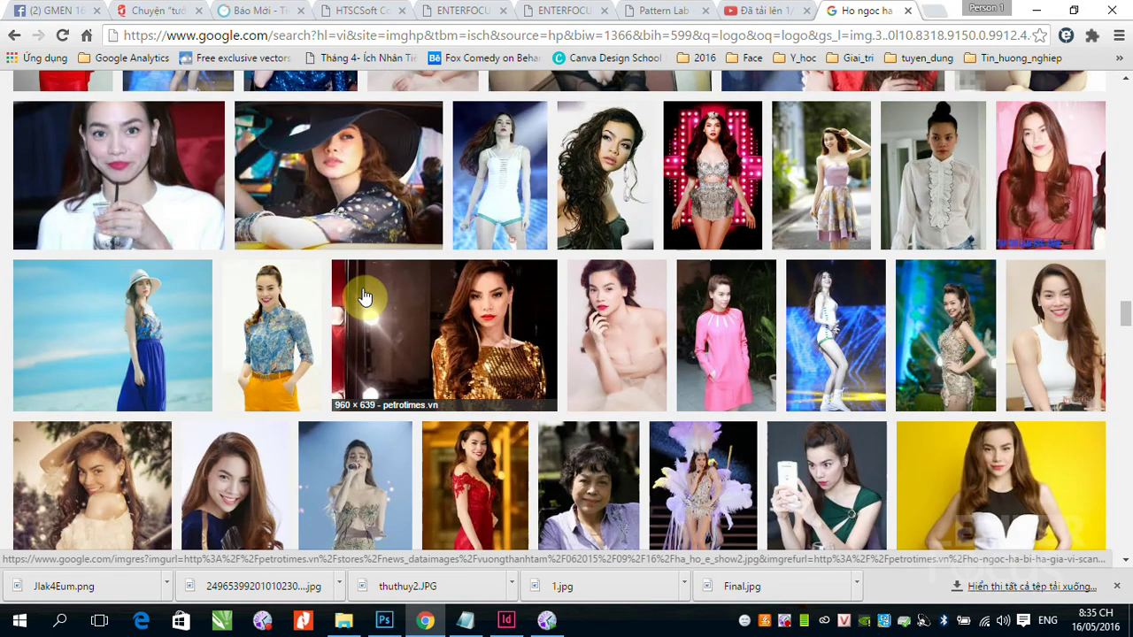
# Open the related 600 × 400 photo of the singer in a white hat and blue skirt and save it to the Desktop as HNH
pyautogui.click(136, 309)
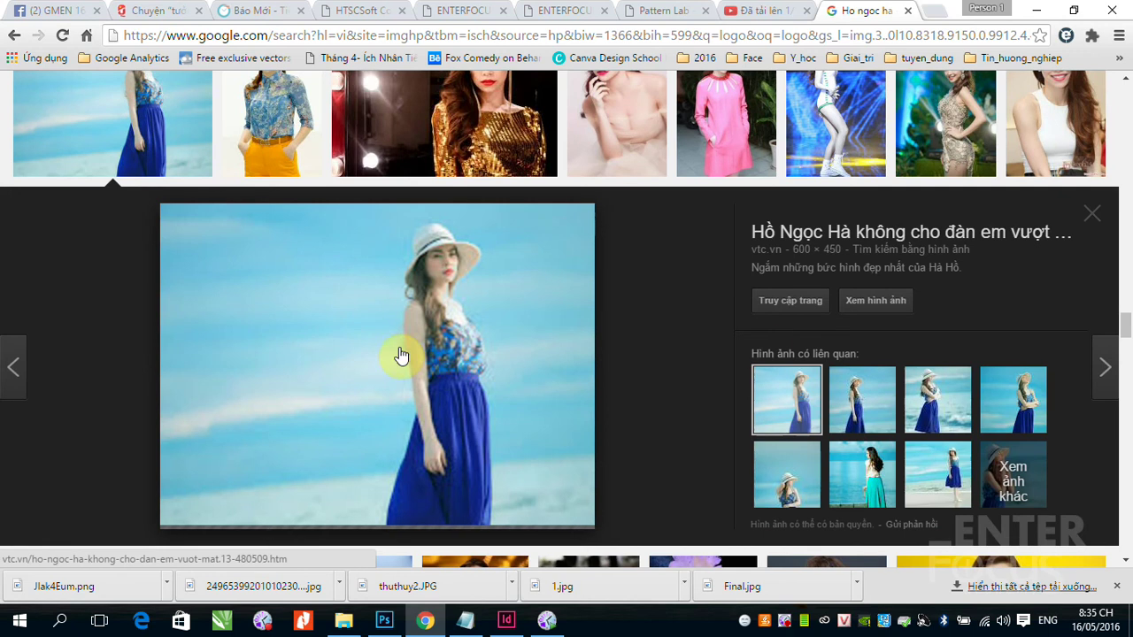
pyautogui.click(863, 420)
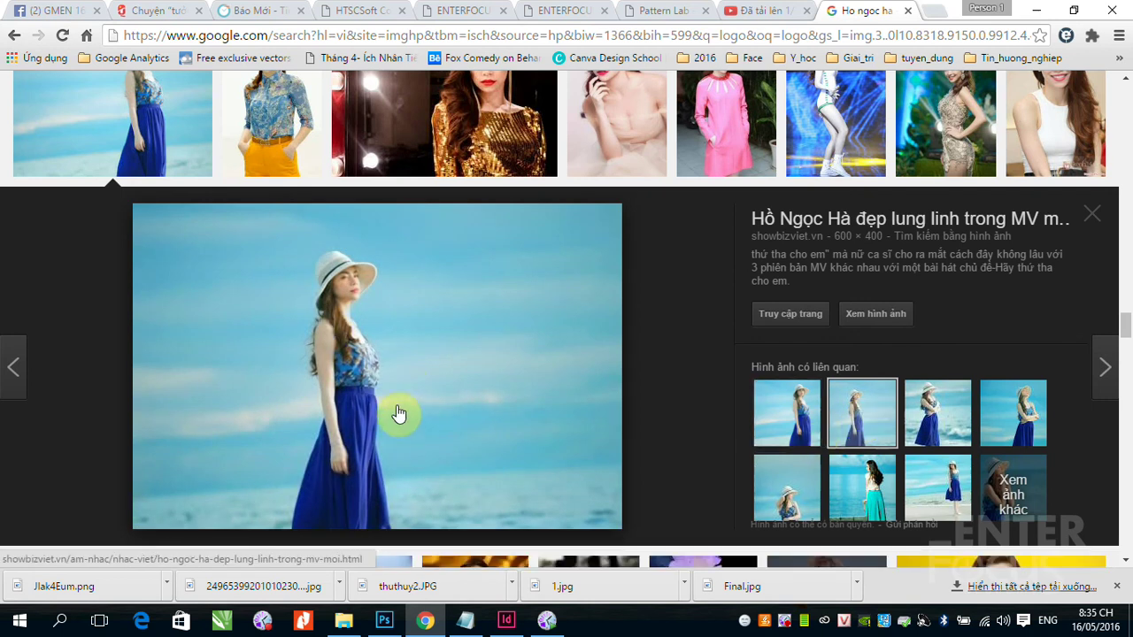
pyautogui.rightClick(357, 315)
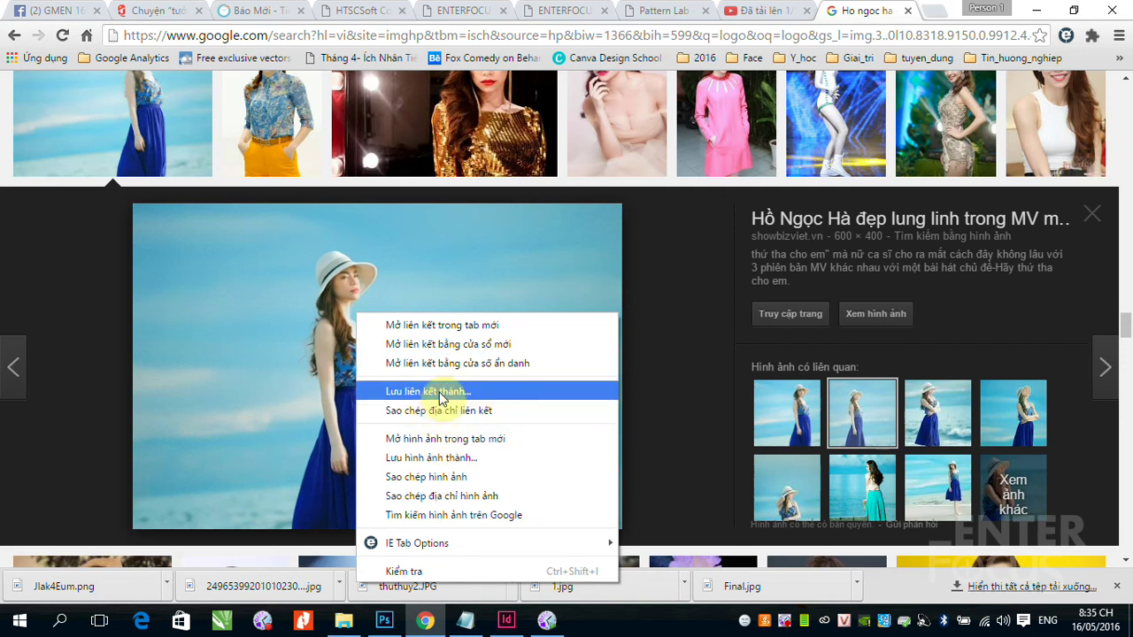
pyautogui.click(433, 457)
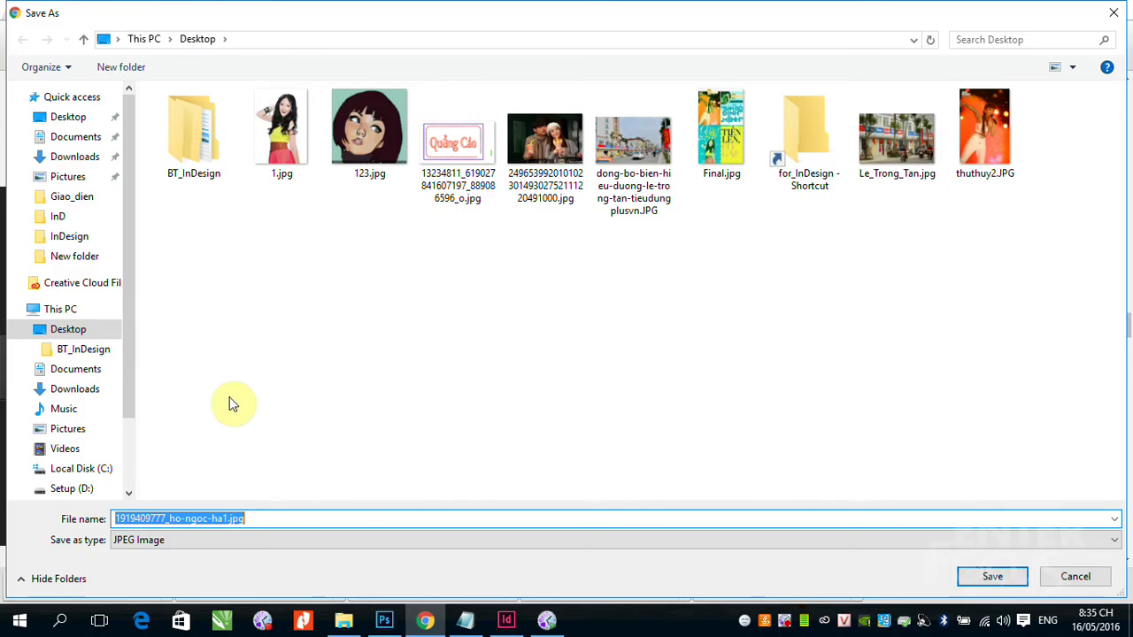
pyautogui.write('HNH')
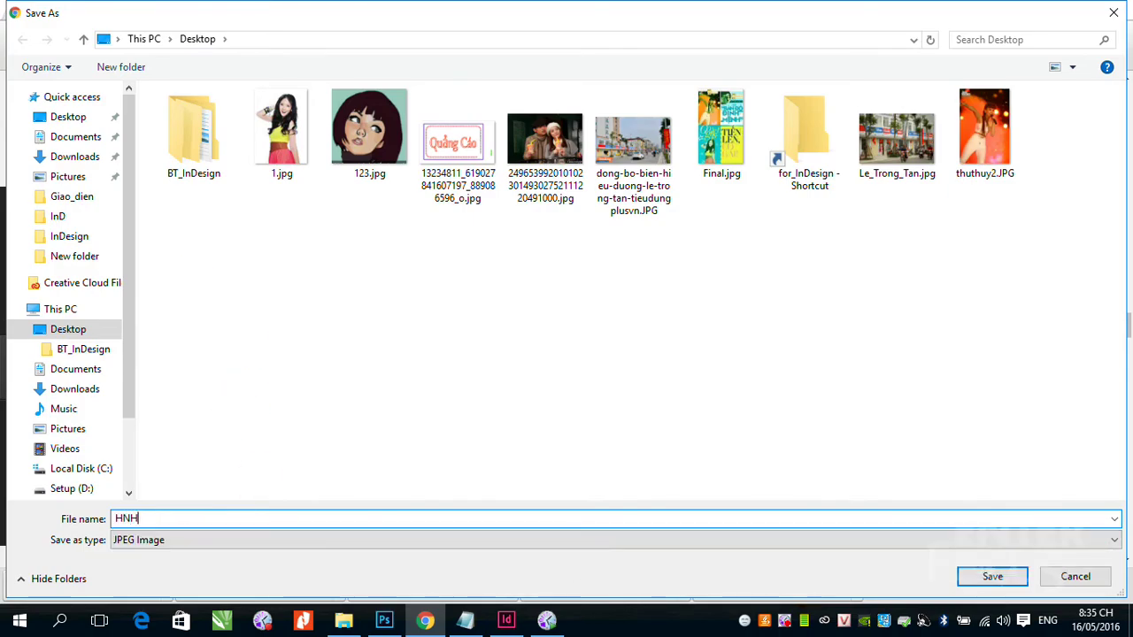
pyautogui.press('Return')
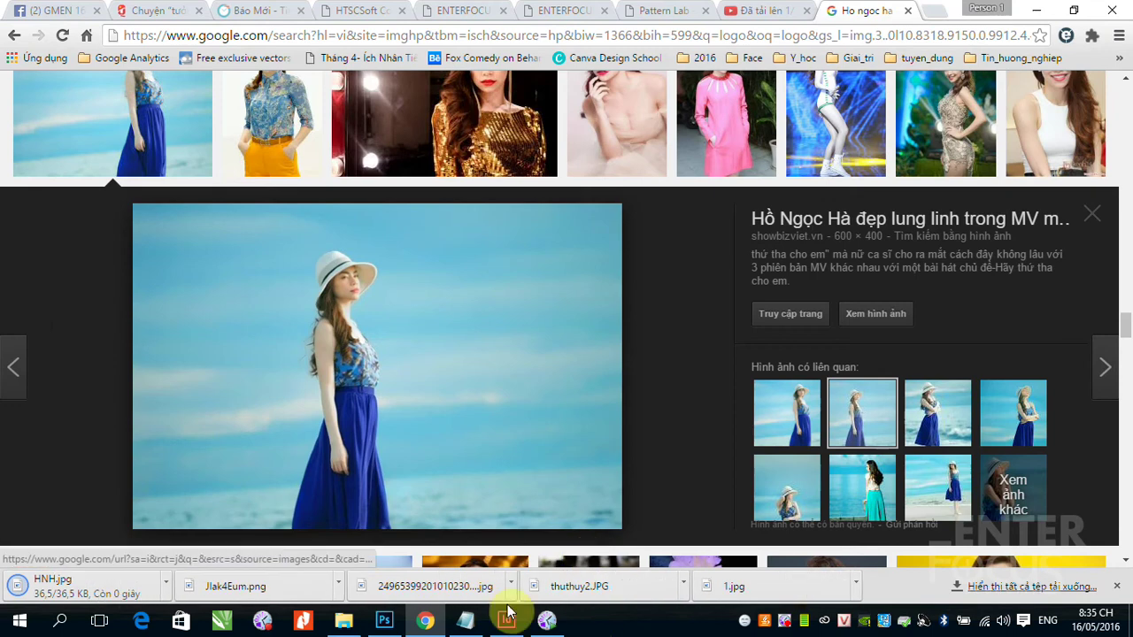
# Switch to InDesign and create a new one-page Letter document with the default print settings
pyautogui.click(506, 621)
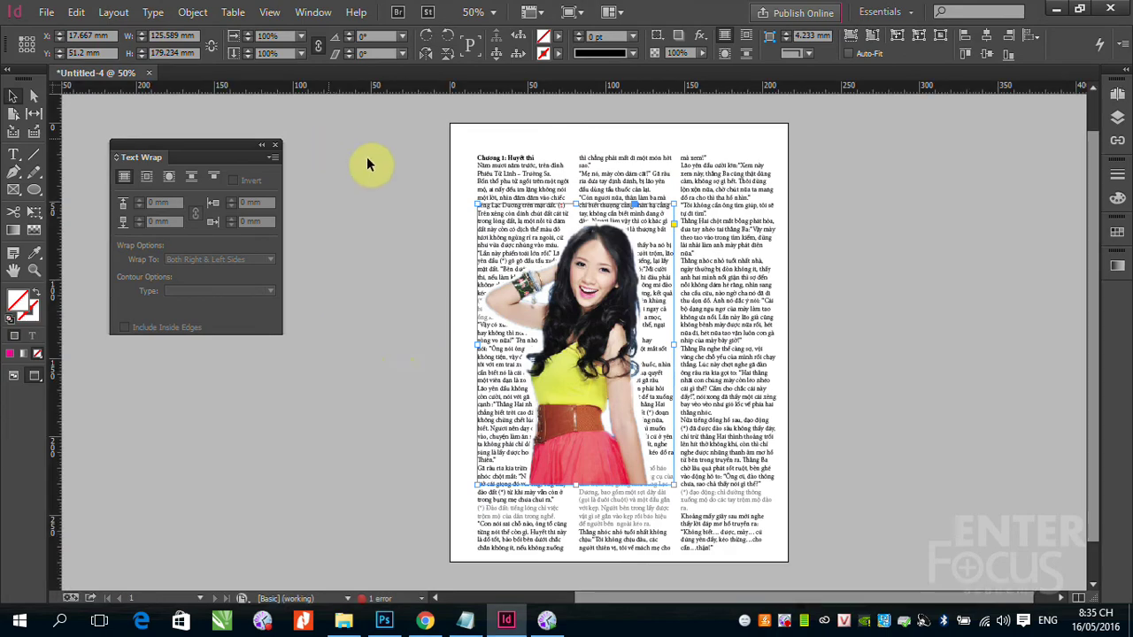
pyautogui.click(366, 157)
pyautogui.click(44, 13)
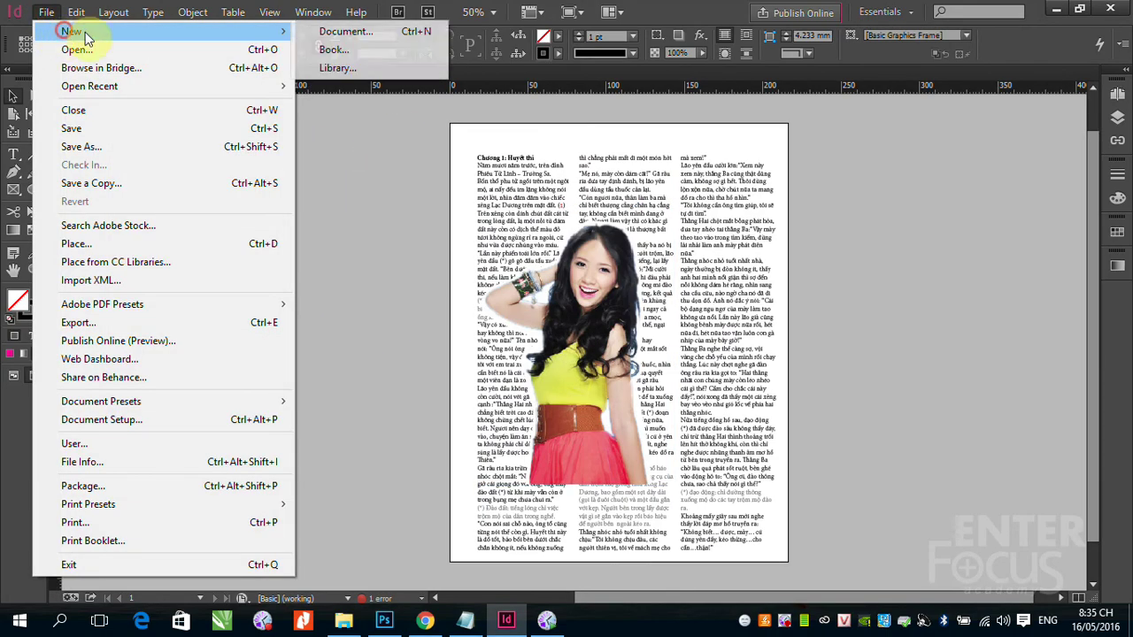
pyautogui.click(869, 262)
pyautogui.hotkey('ctrl', 'n')
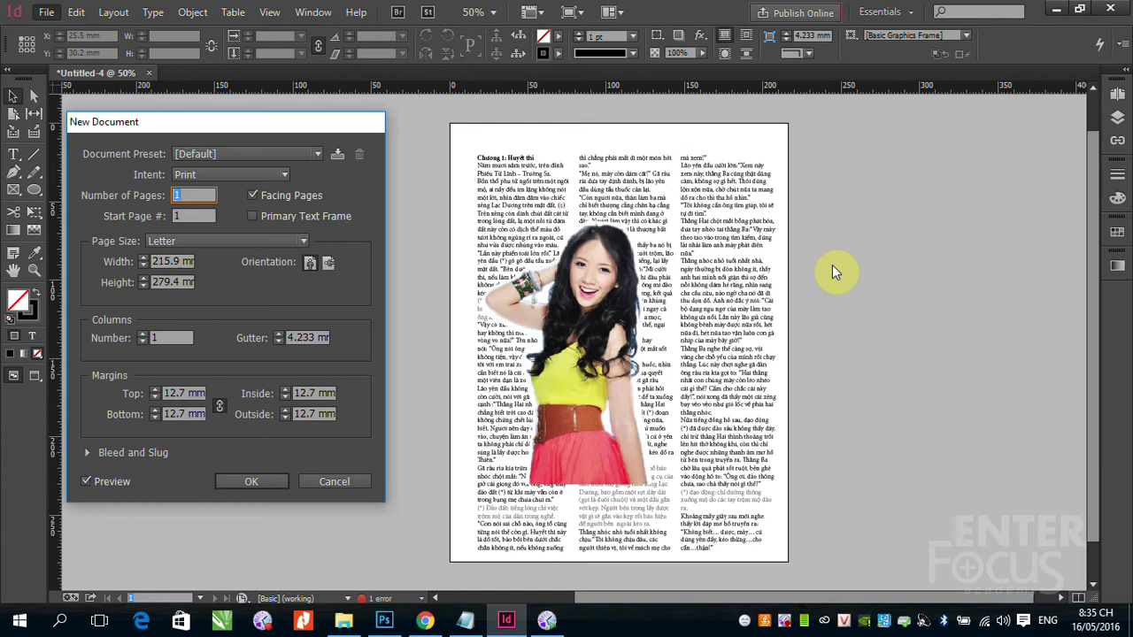
pyautogui.click(256, 481)
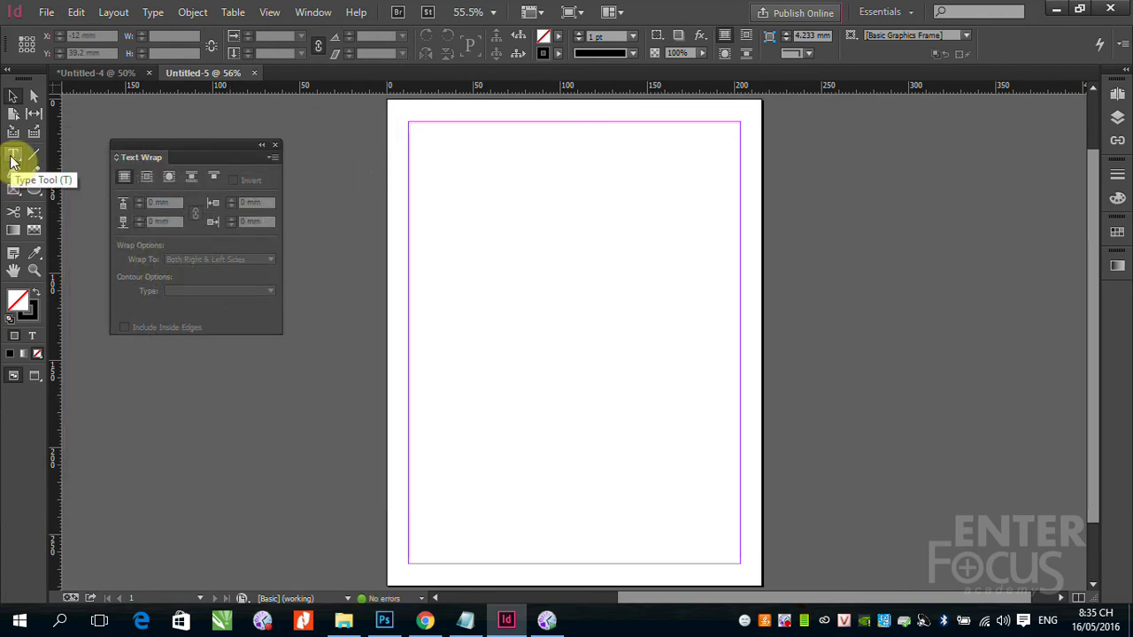
# Place HNH.jpg from the Desktop along the top edge of the blank page, about 212 mm wide
pyautogui.click(48, 12)
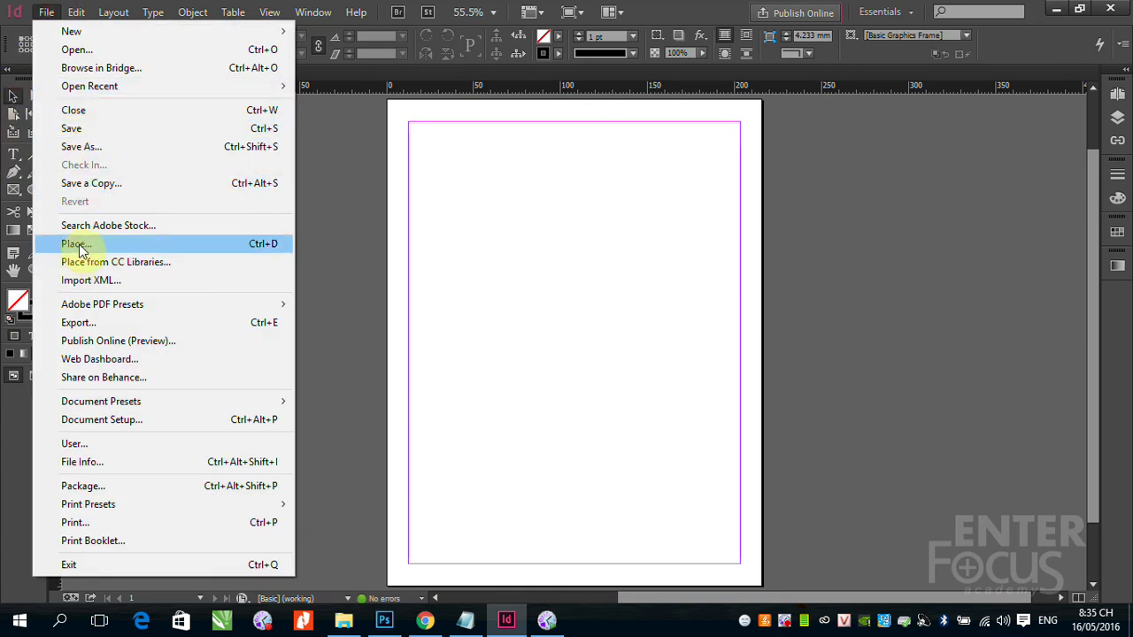
pyautogui.click(76, 243)
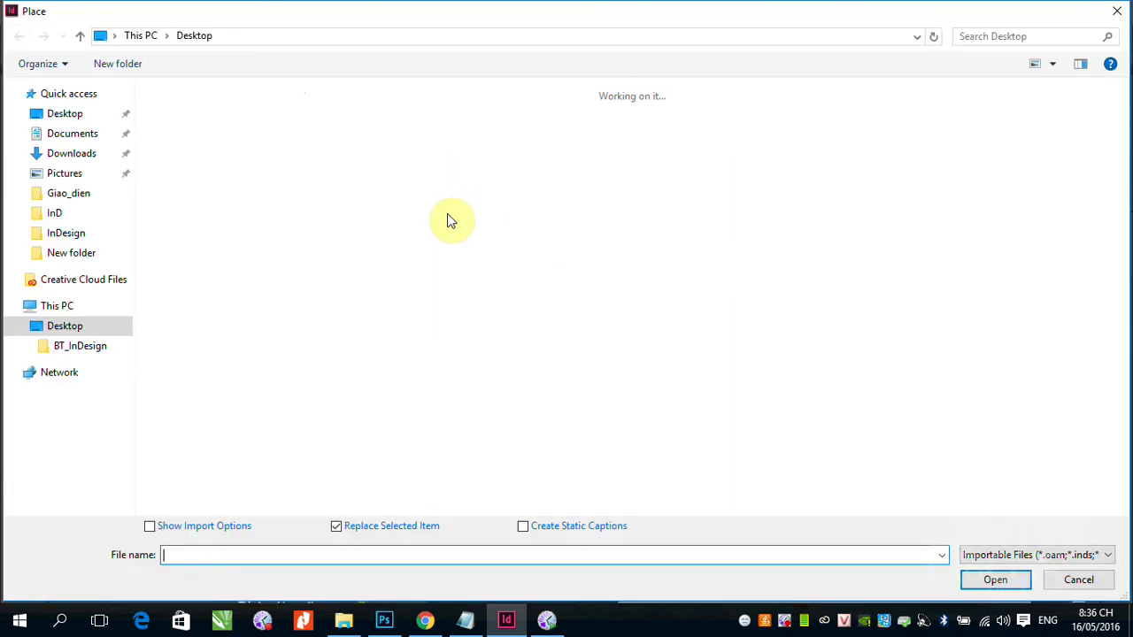
pyautogui.click(457, 266)
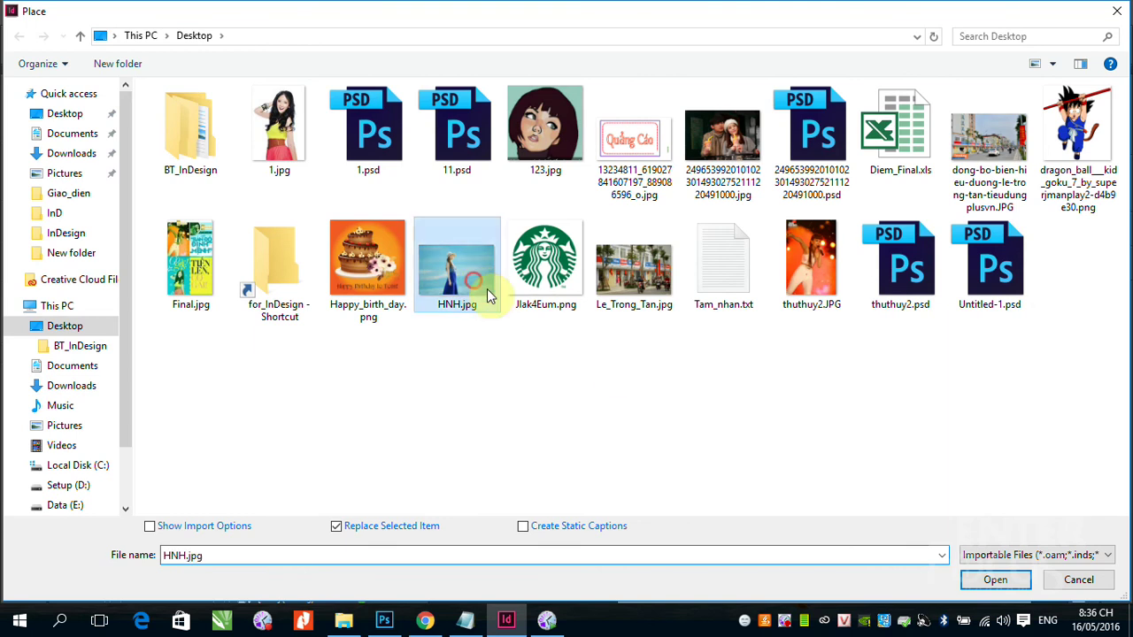
pyautogui.click(995, 579)
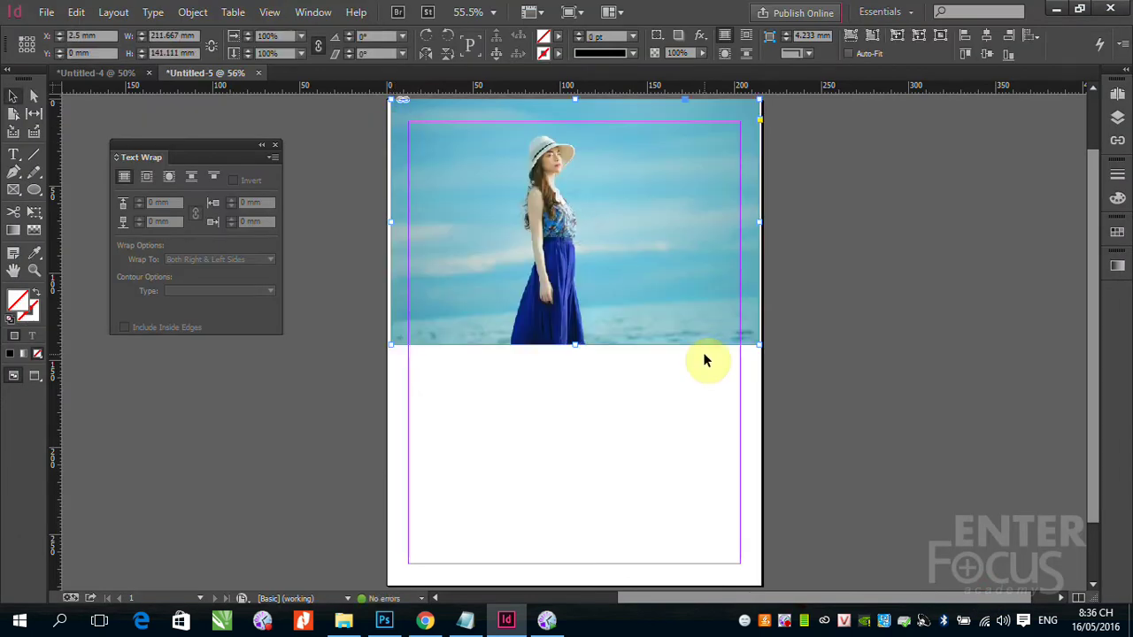
# Enlarge the placed photo proportionally to about 447 × 298 mm and move it so the woman stands centred on the page
pyautogui.hotkey('ctrl', '-')
pyautogui.hotkey('ctrl', '-')
pyautogui.hotkey('ctrl', '-')
pyautogui.moveTo(508, 242); pyautogui.dragTo(870, 541)
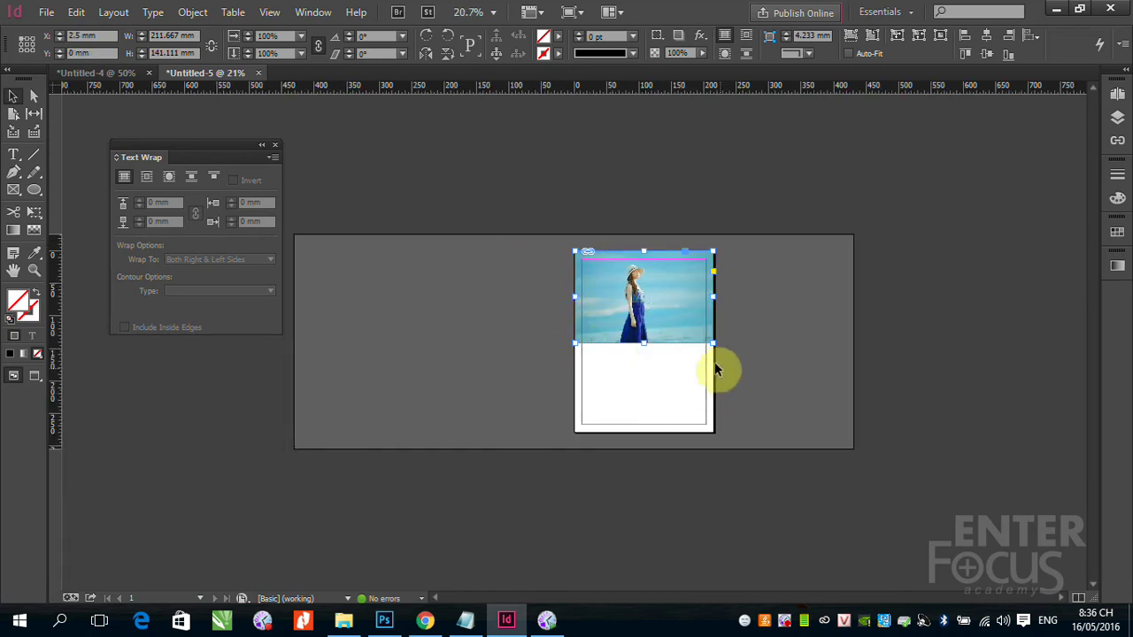
pyautogui.moveTo(714, 342); pyautogui.dragTo(759, 437)
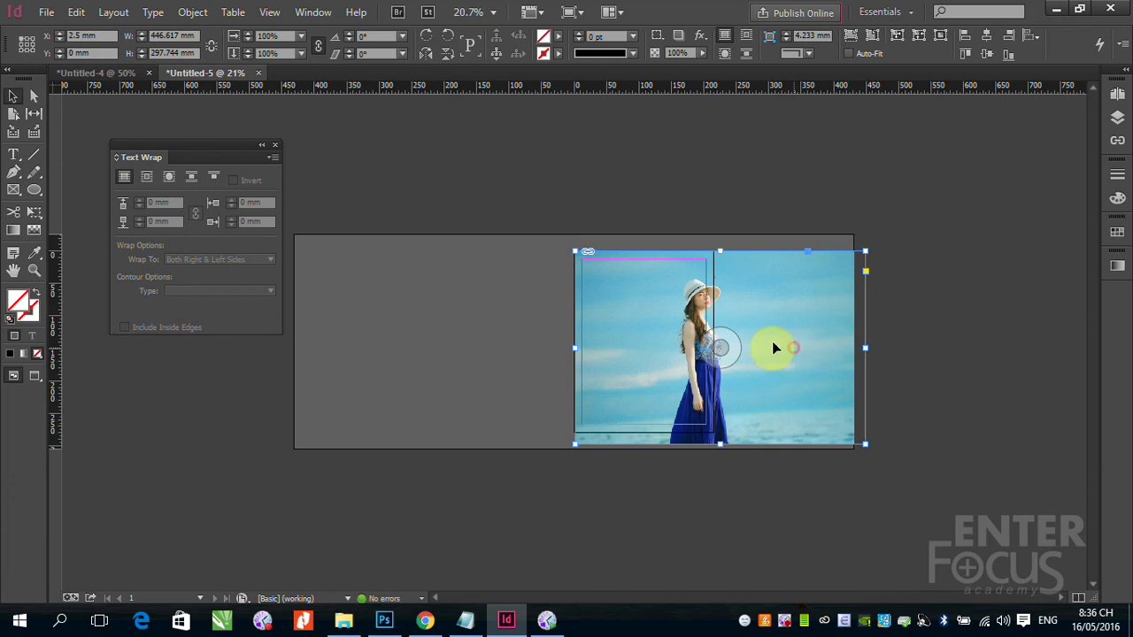
pyautogui.moveTo(771, 348); pyautogui.dragTo(742, 351)
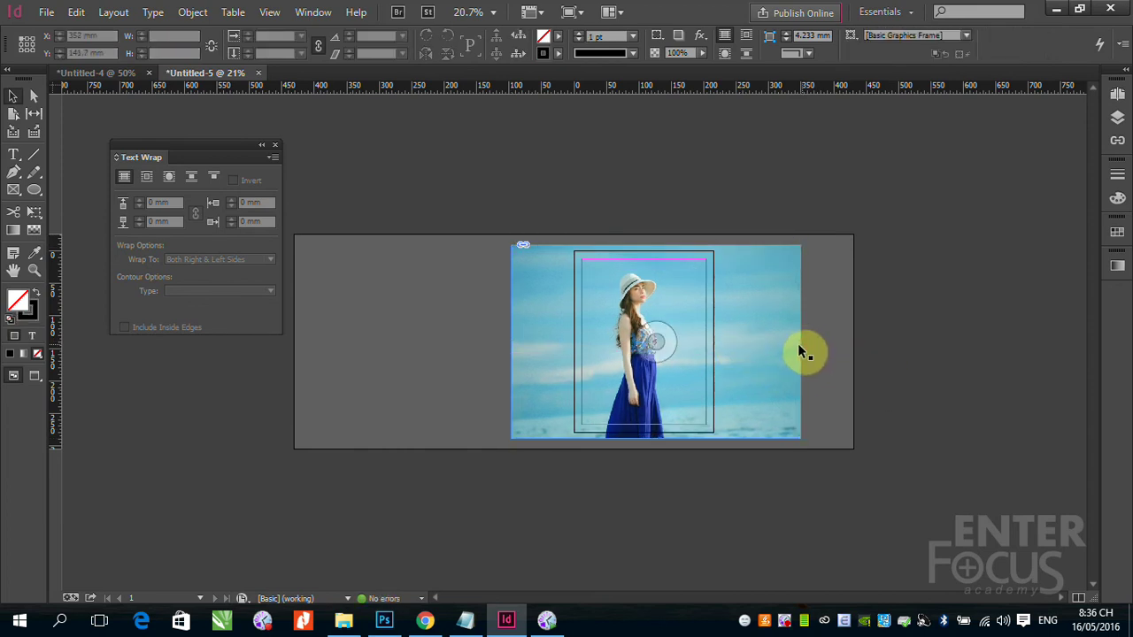
# Crop both sides of the photo frame to the page edges, making it 215.9 mm wide
pyautogui.moveTo(801, 341); pyautogui.dragTo(714, 341)
pyautogui.moveTo(511, 342); pyautogui.dragTo(571, 342)
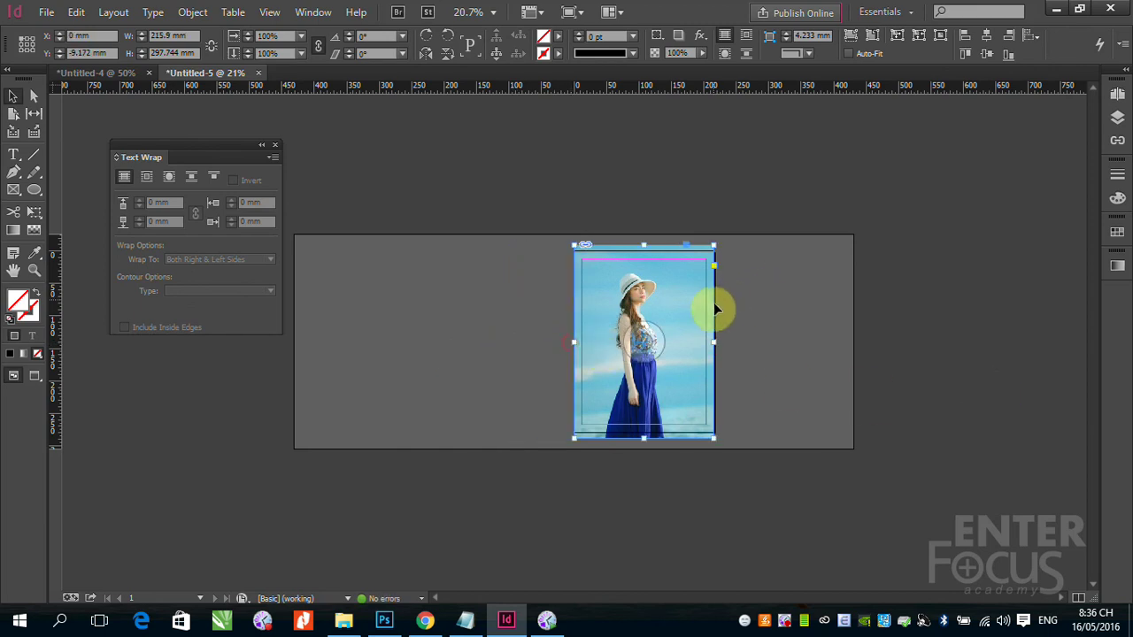
pyautogui.hotkey('ctrl', '0')
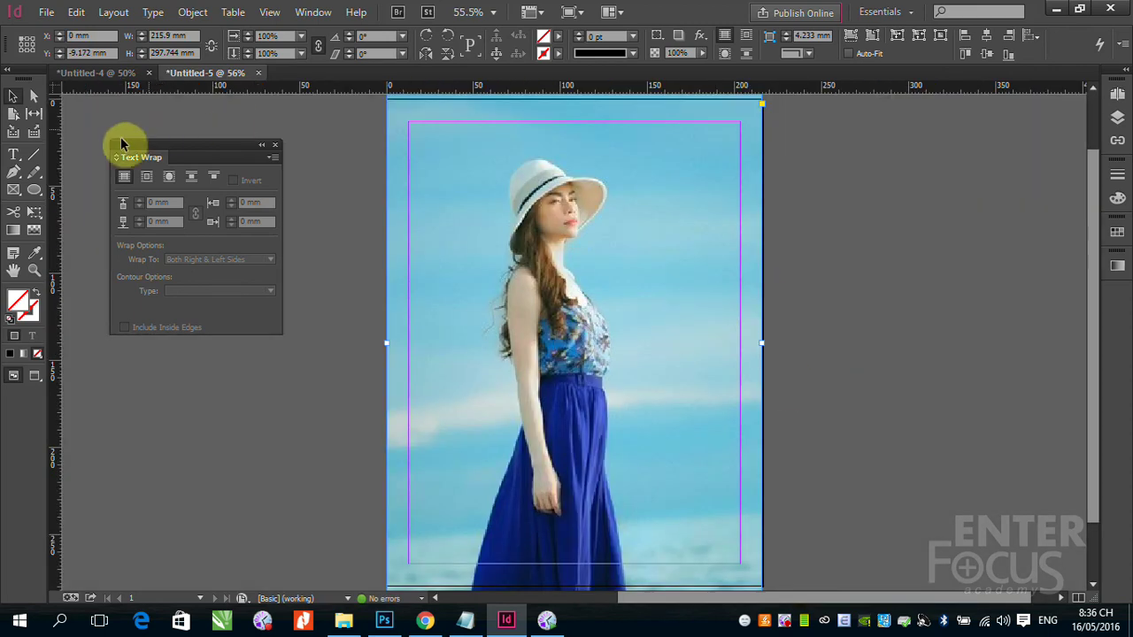
# Create a text frame beside the woman's face and enter the masthead text PHỤ NỮ VIỆT NAM
pyautogui.click(14, 155)
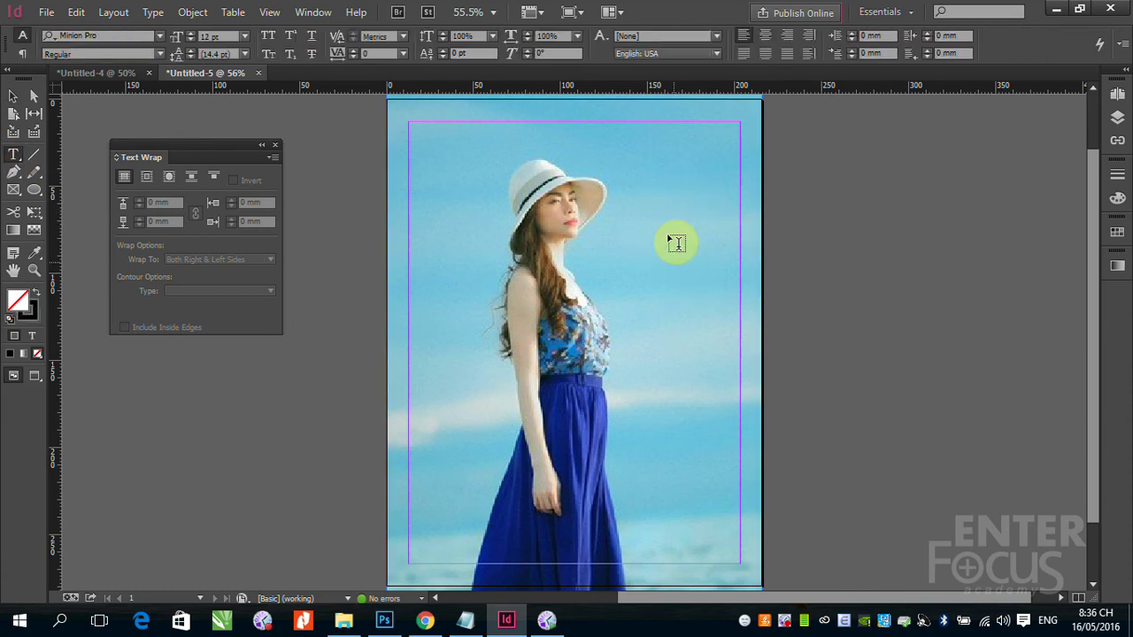
pyautogui.moveTo(649, 204); pyautogui.dragTo(876, 298)
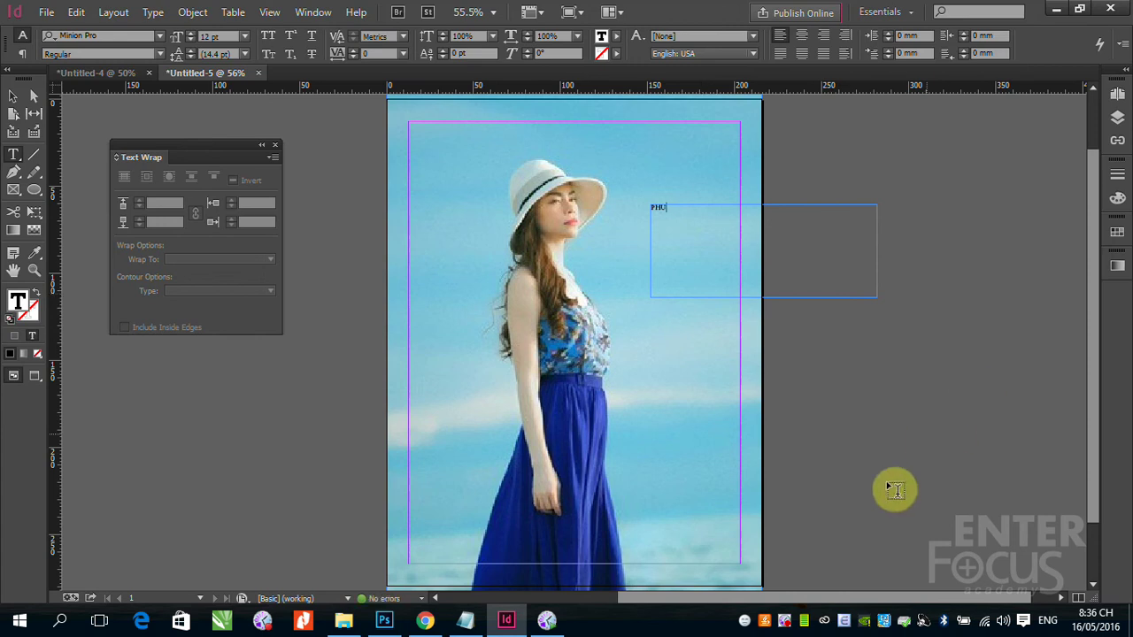
pyautogui.click(843, 620)
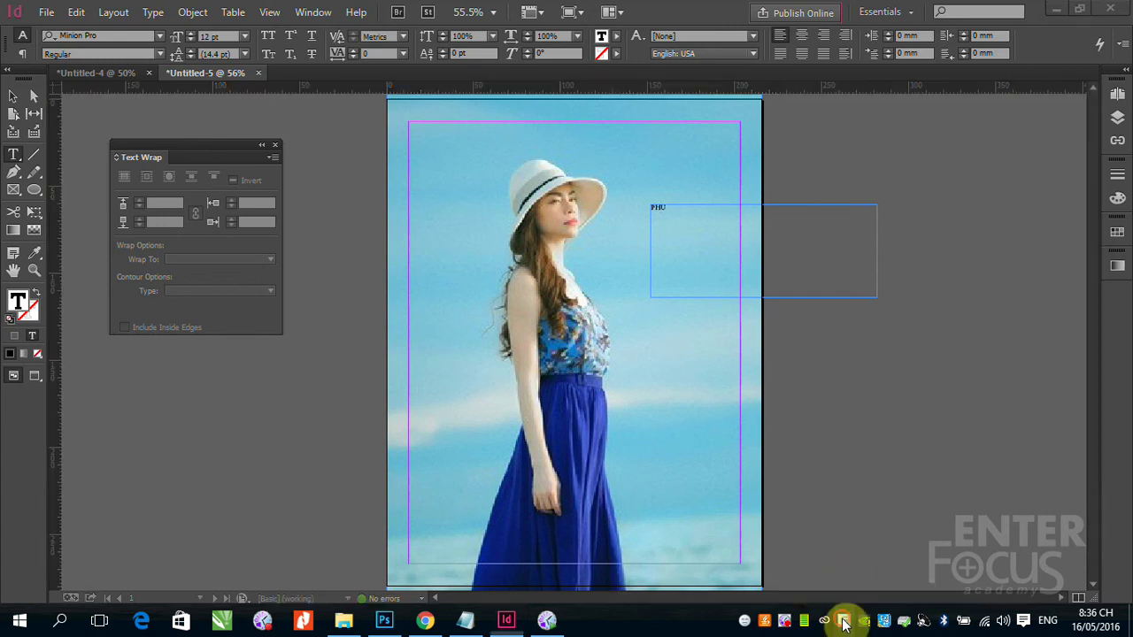
pyautogui.doubleClick(658, 207)
pyautogui.press('BackSpace')
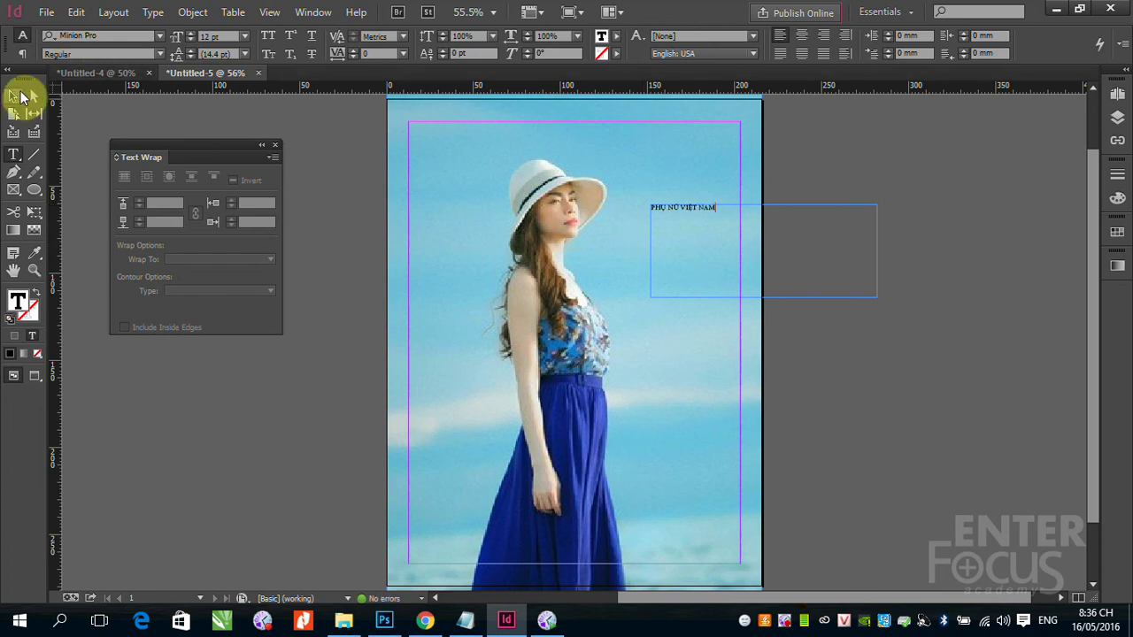
# Move the masthead frame to the page's upper-left margin corner and widen it to 190.5 mm, reaching the right margin
pyautogui.click(13, 95)
pyautogui.moveTo(671, 210); pyautogui.dragTo(431, 134)
pyautogui.moveTo(636, 171); pyautogui.dragTo(739, 179)
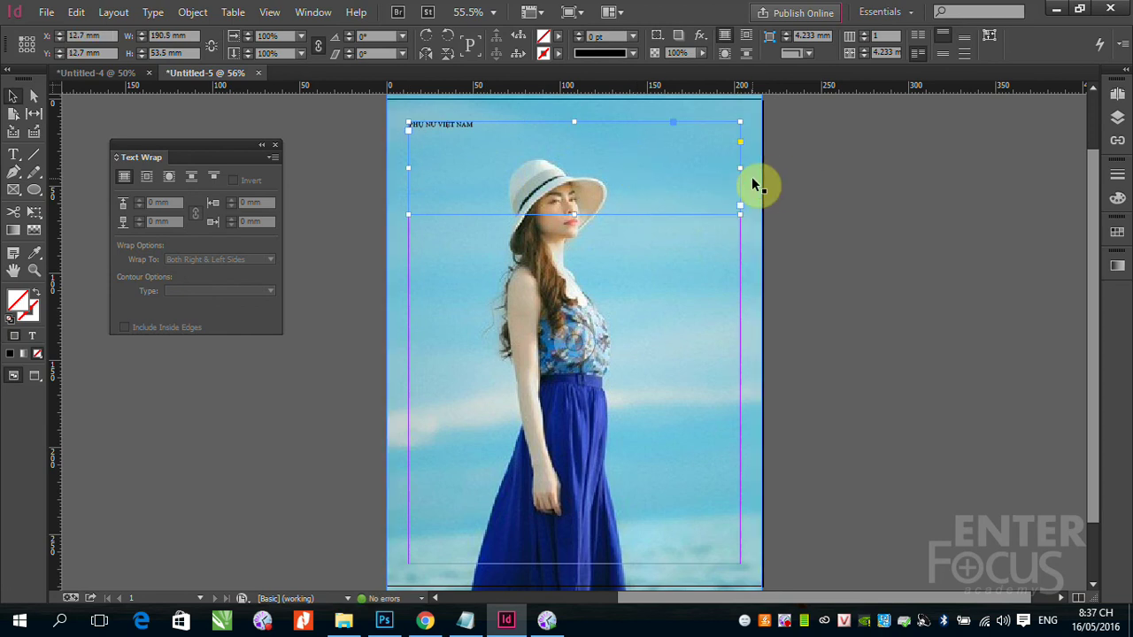
# Enlarge the masthead text to span the page and widen its frame to 203.2 mm so it fits on one line
pyautogui.hotkey('ctrl', 'shift', '.')
pyautogui.hotkey('ctrl', 'shift', '.')
pyautogui.hotkey('ctrl', 'shift', '.')
pyautogui.hotkey('ctrl', 'shift', '.')
pyautogui.hotkey('ctrl', 'shift', '.')
pyautogui.hotkey('ctrl', 'shift', '.')
pyautogui.hotkey('ctrl', 'shift', '.')
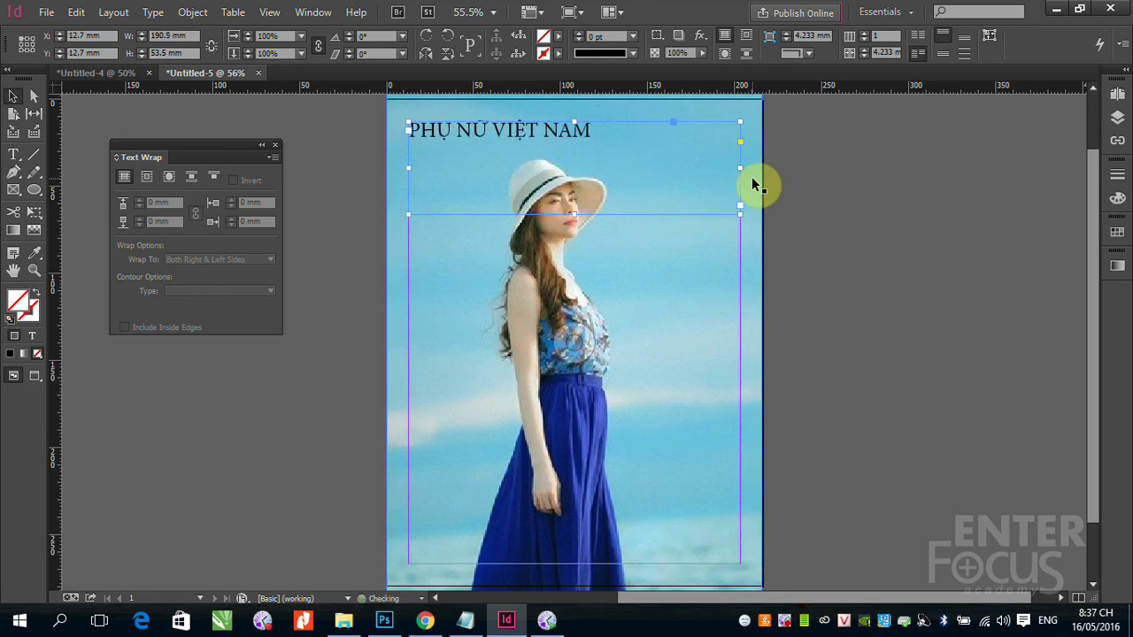
pyautogui.hotkey('ctrl', 'shift', '.')
pyautogui.hotkey('ctrl', 'shift', '.')
pyautogui.hotkey('ctrl', 'shift', '.')
pyautogui.hotkey('ctrl', 'shift', '.')
pyautogui.hotkey('ctrl', 'shift', '.')
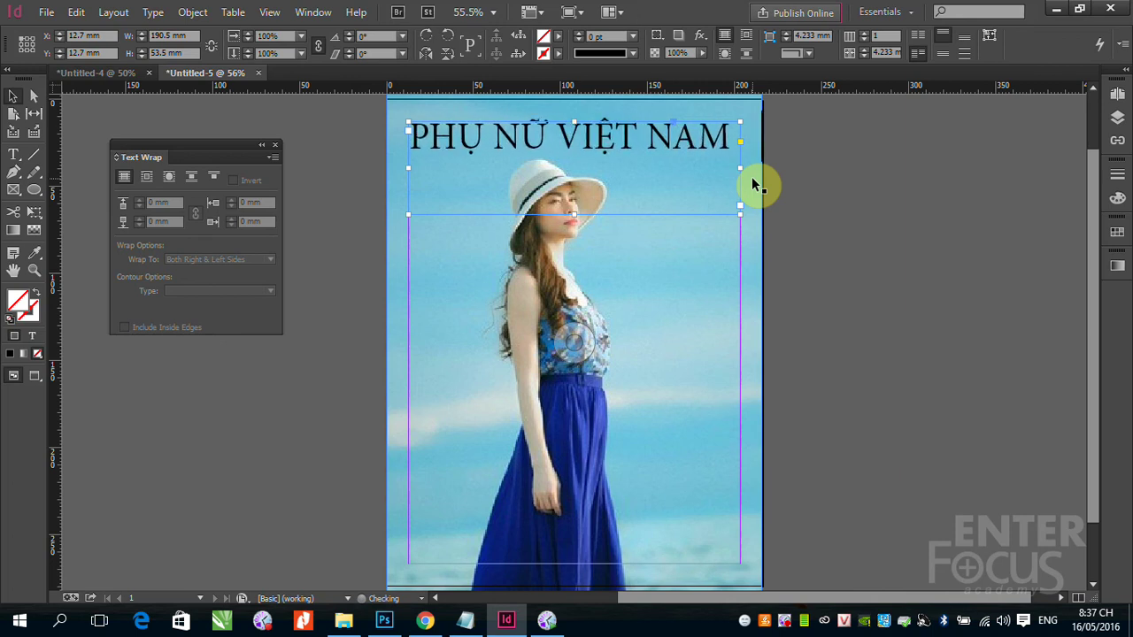
pyautogui.hotkey('ctrl', 'shift', '.')
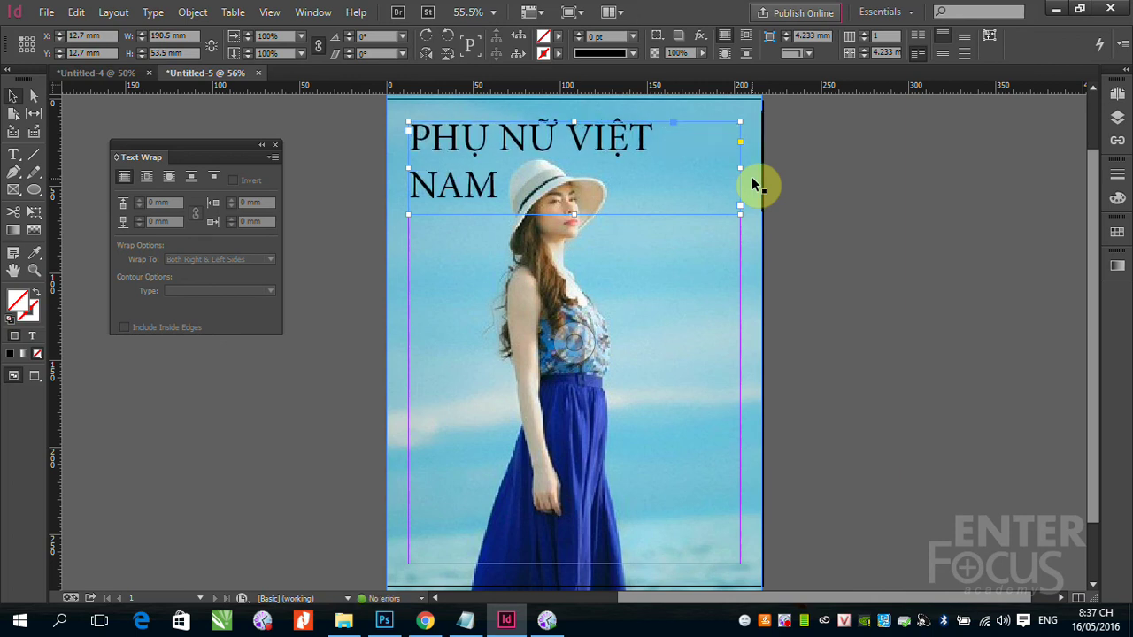
pyautogui.moveTo(740, 169); pyautogui.dragTo(759, 172)
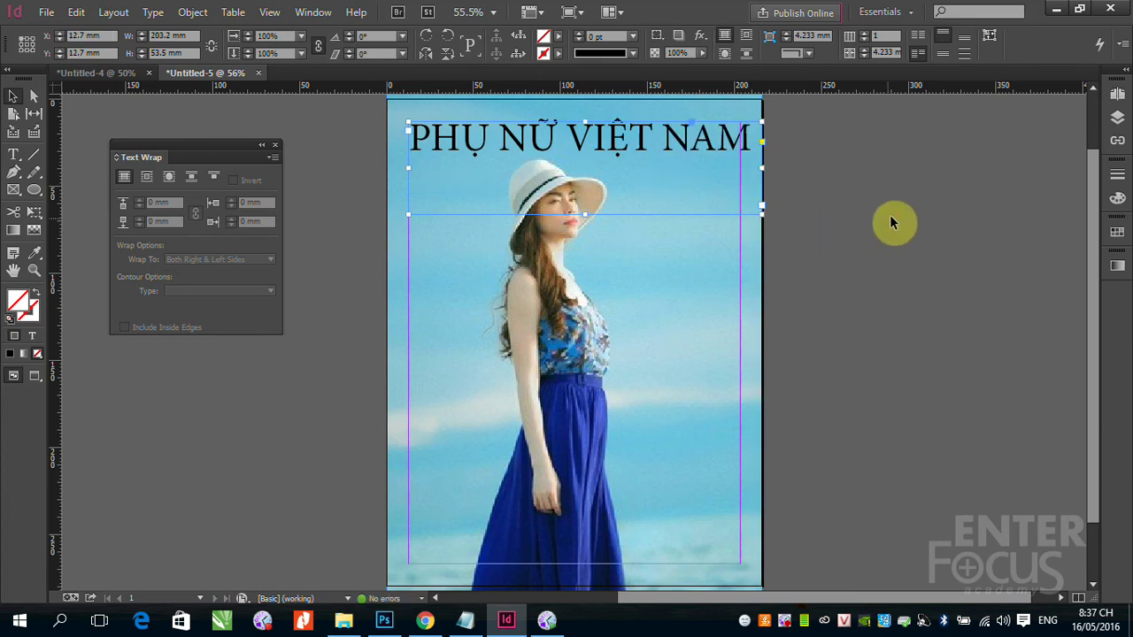
pyautogui.click(943, 239)
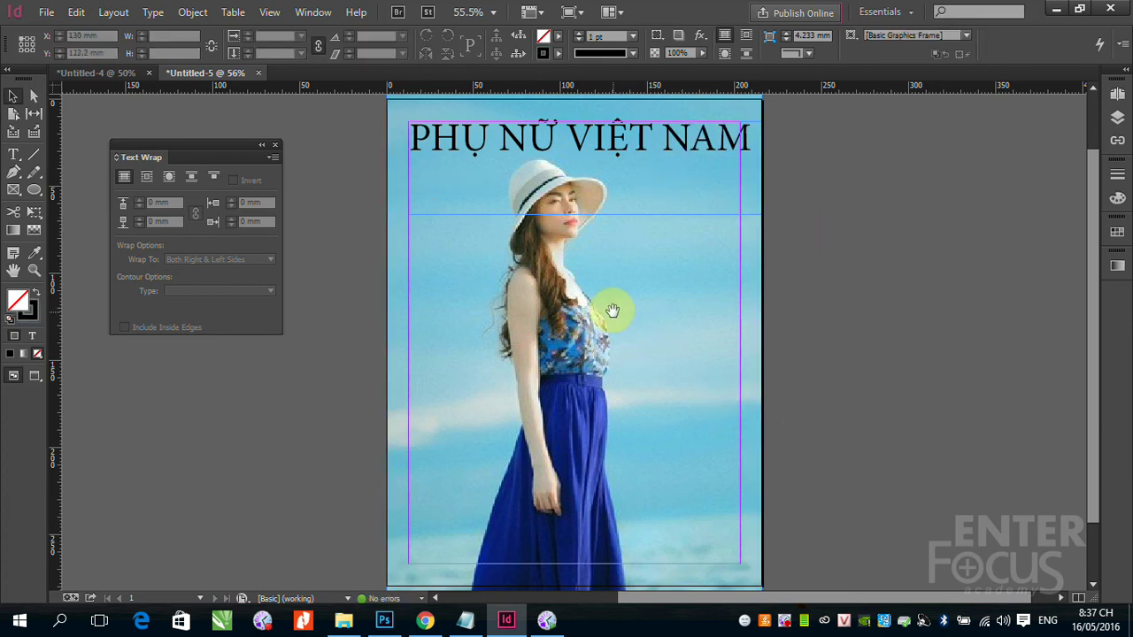
# Scale the photo and its frame up proportionally to about 234 × 323 mm so the hat overlaps the masthead
pyautogui.moveTo(627, 294); pyautogui.dragTo(602, 328)
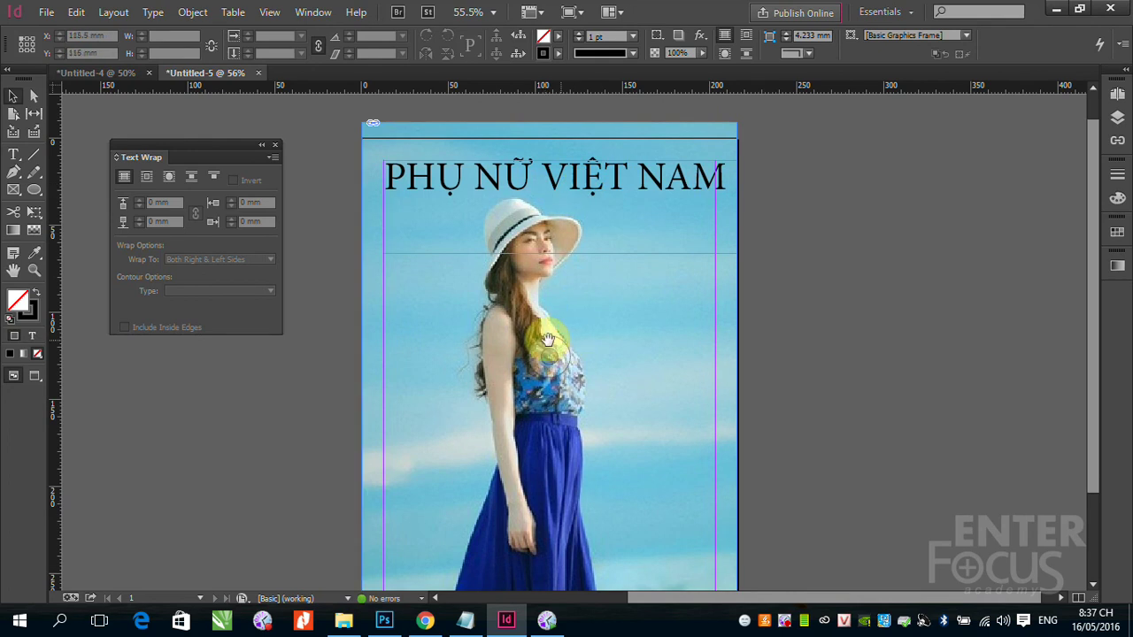
pyautogui.doubleClick(525, 312)
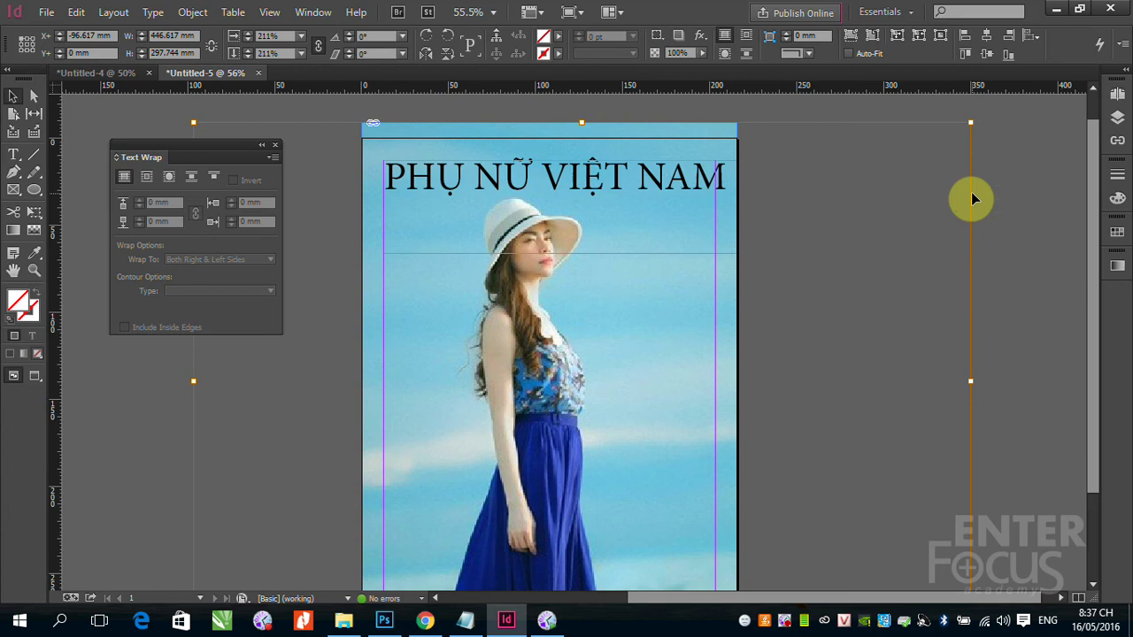
pyautogui.scroll(-2, 971, 198)
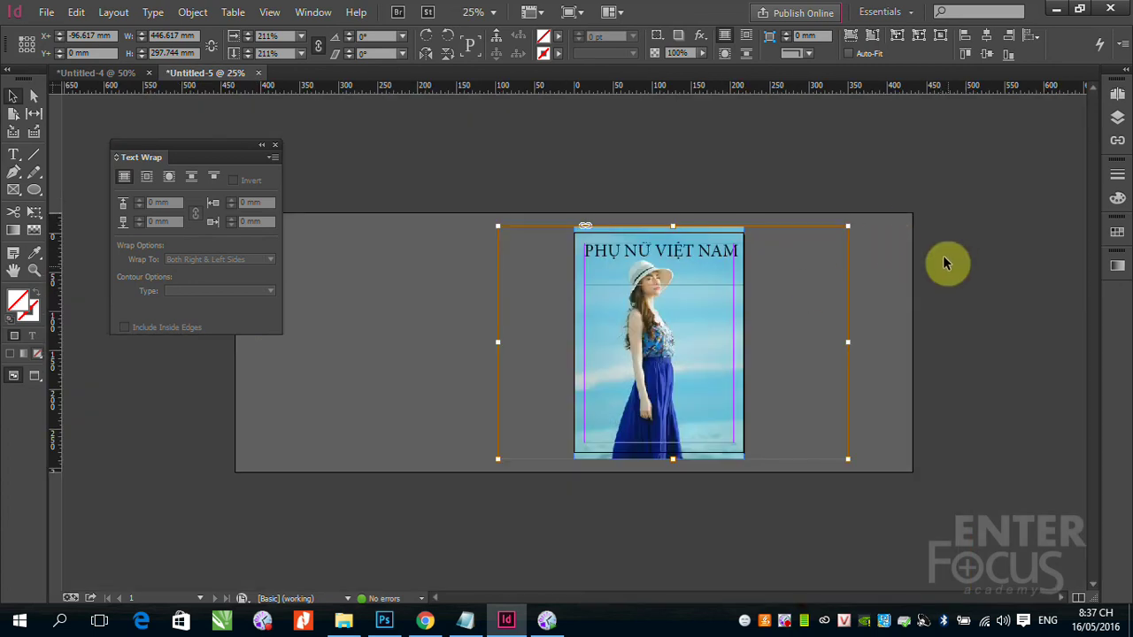
pyautogui.click(715, 328)
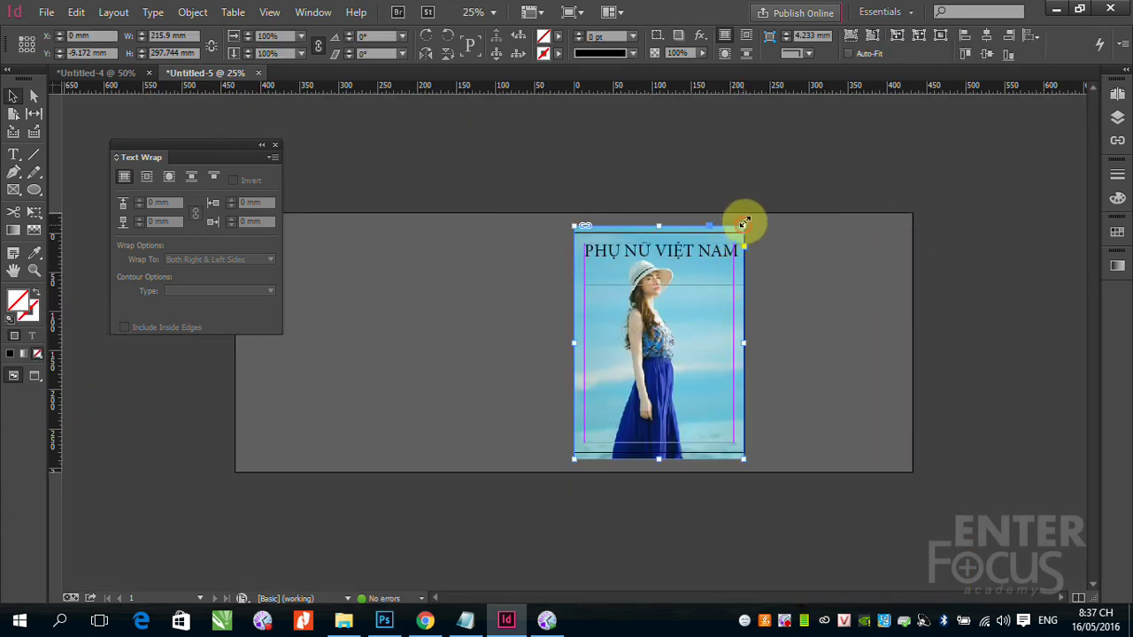
pyautogui.moveTo(744, 224)
pyautogui.mouseDown()
pyautogui.moveTo(791, 197)
pyautogui.moveTo(757, 209)
pyautogui.mouseUp()
pyautogui.click(842, 306)
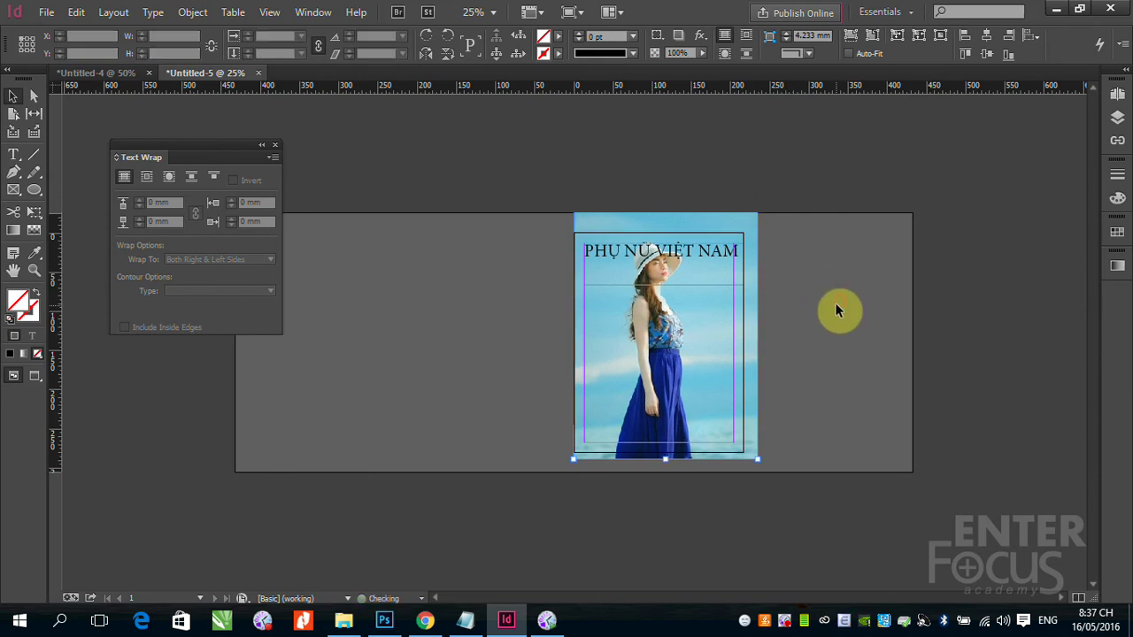
# Scale the photo and its frame down slightly to refine how far the hat reaches into the masthead
pyautogui.press('z')
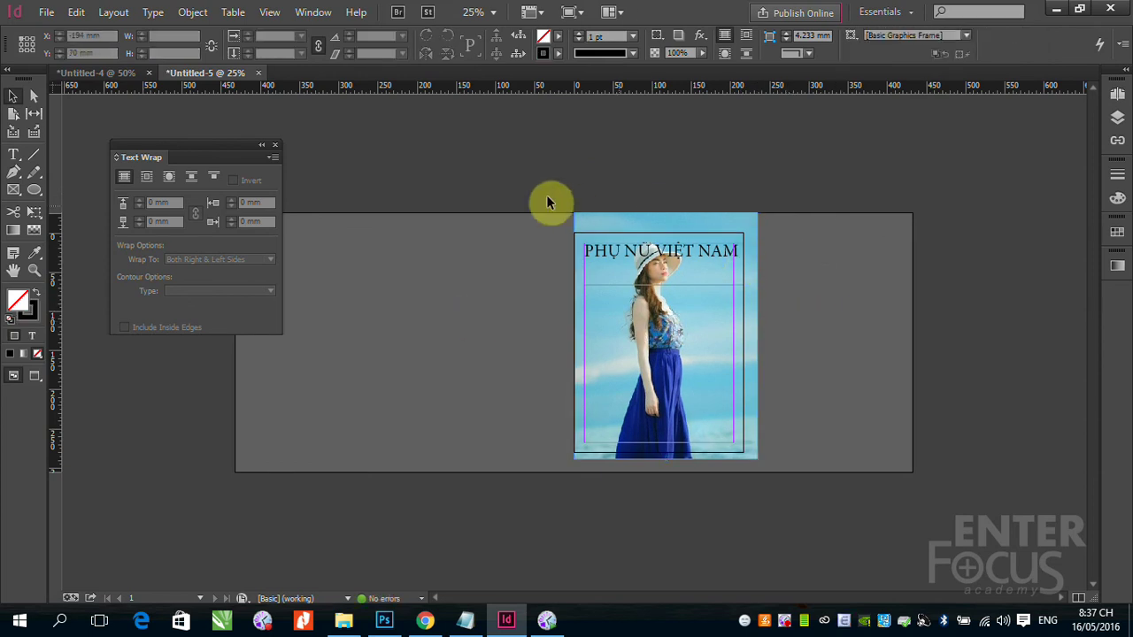
pyautogui.moveTo(546, 200); pyautogui.dragTo(861, 408)
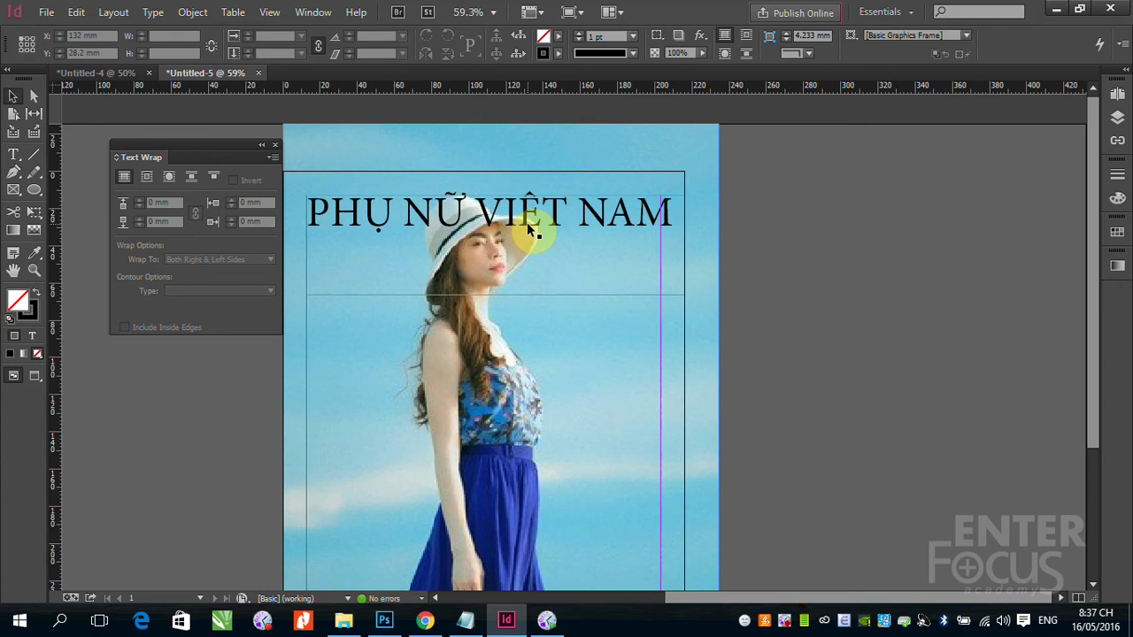
pyautogui.click(462, 357)
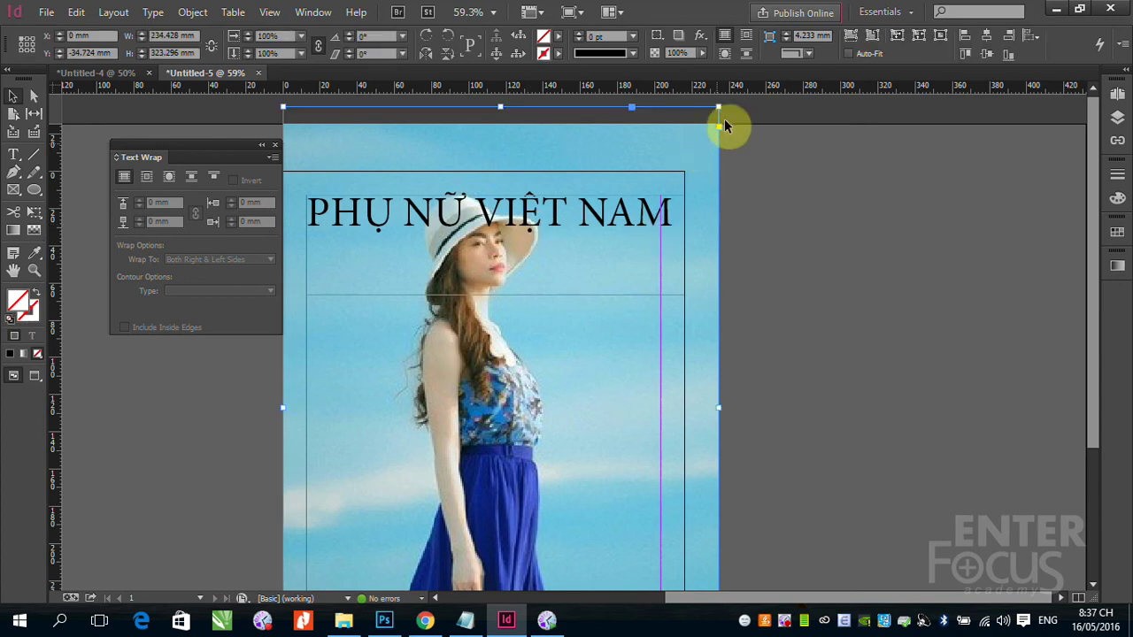
pyautogui.moveTo(719, 110)
pyautogui.mouseDown()
pyautogui.moveTo(746, 119)
pyautogui.moveTo(713, 120)
pyautogui.mouseUp()
pyautogui.click(833, 246)
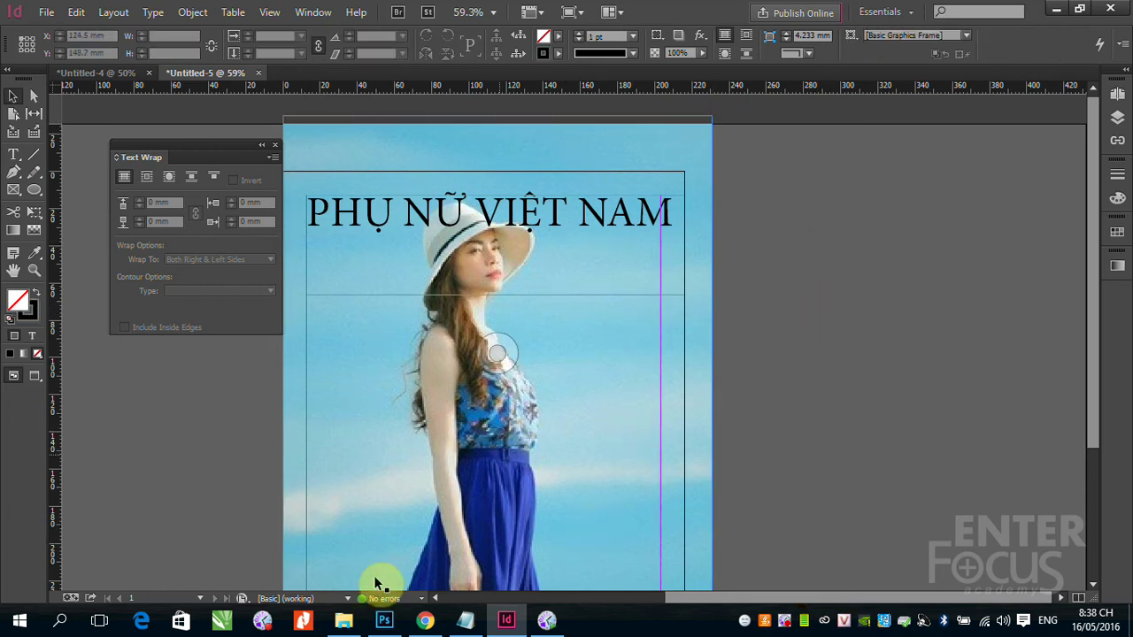
# Switch to File Explorer and make a copy of HNH.jpg on the Desktop
pyautogui.moveTo(343, 624)
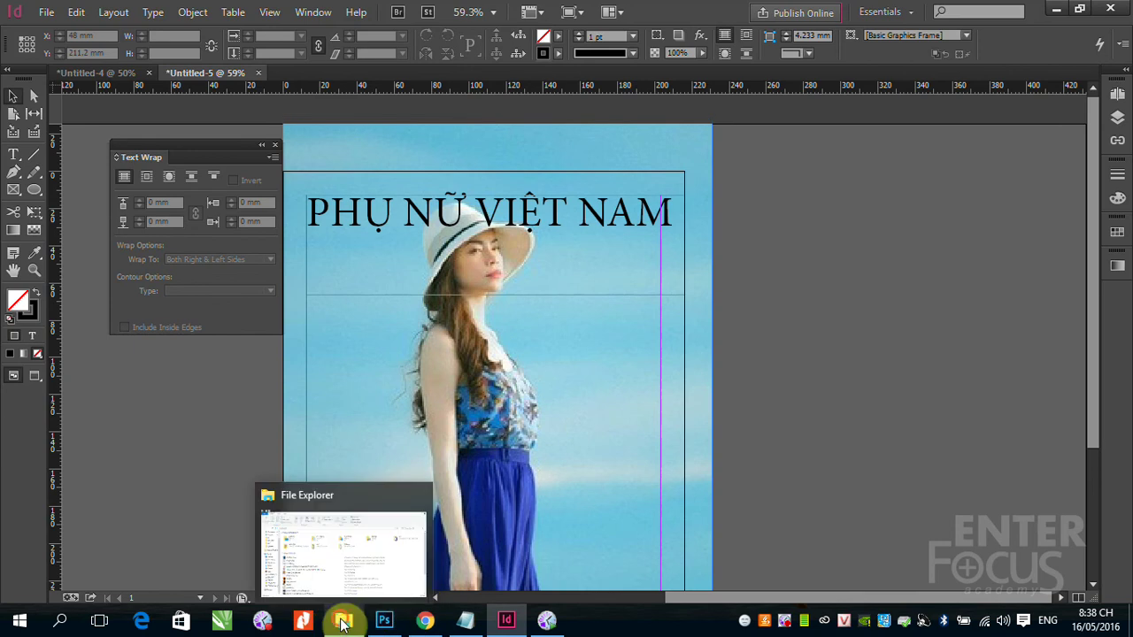
pyautogui.click(343, 624)
pyautogui.click(61, 154)
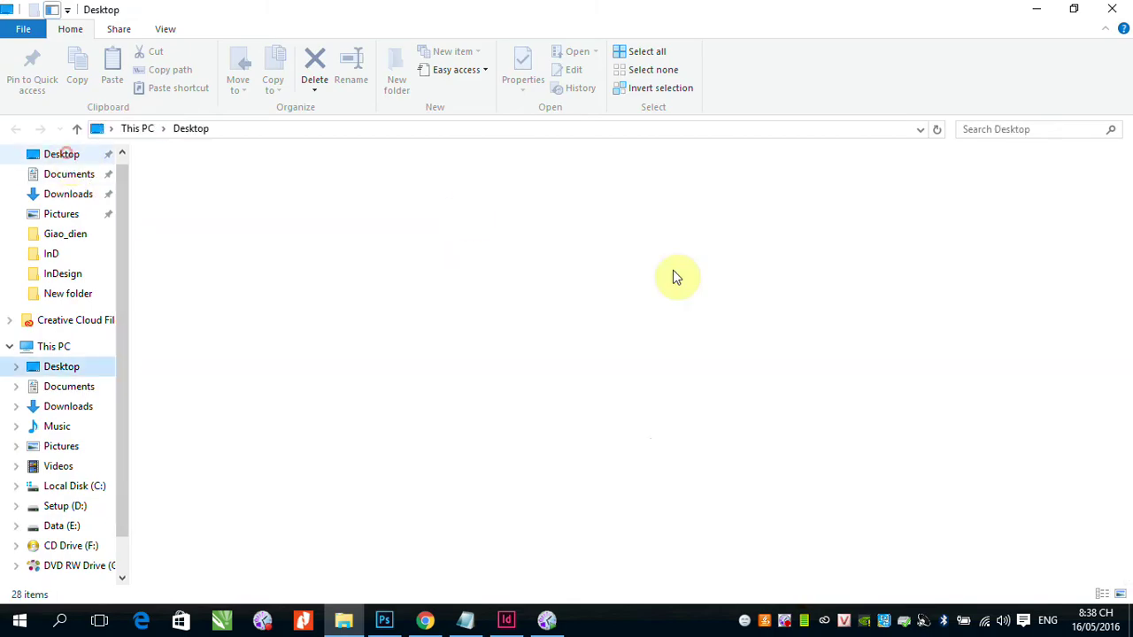
pyautogui.click(635, 332)
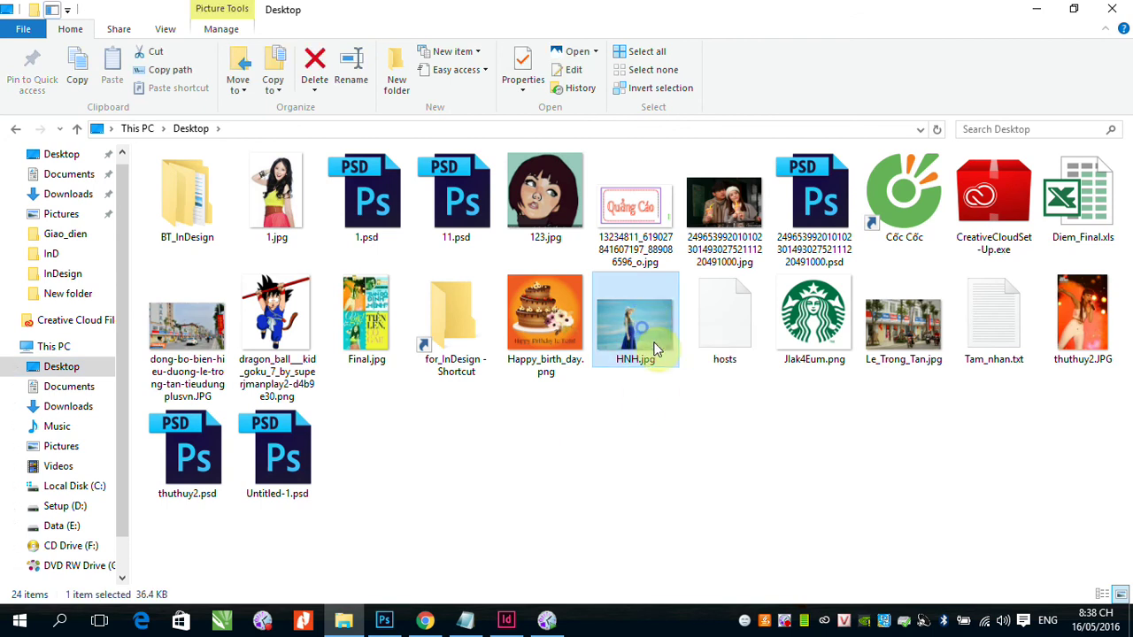
pyautogui.moveTo(646, 317); pyautogui.dragTo(742, 469)
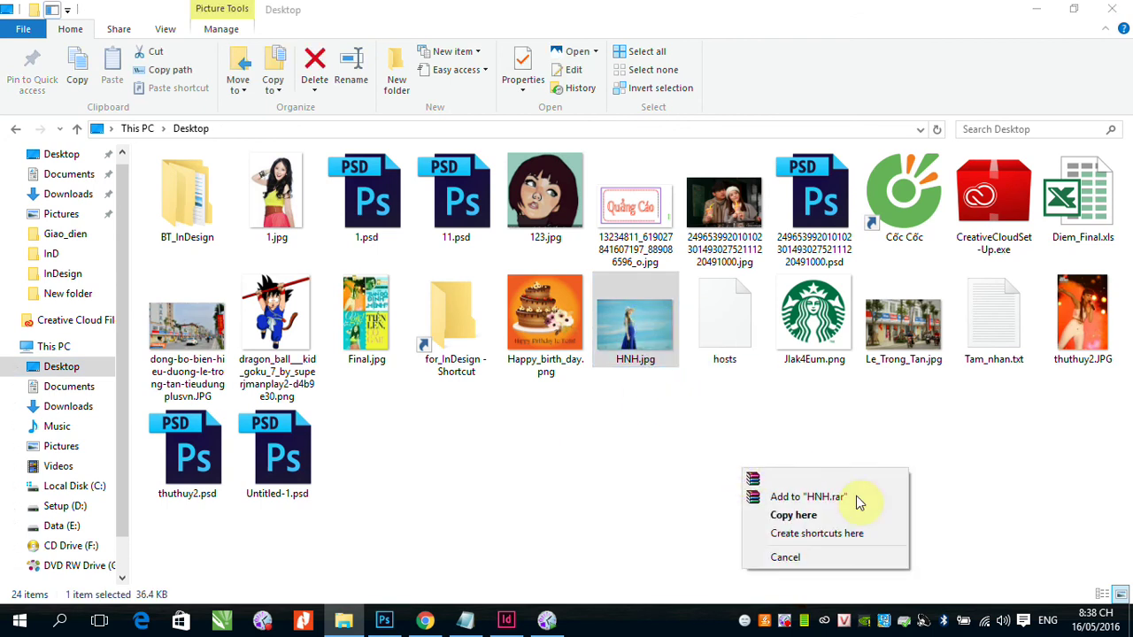
pyautogui.click(813, 519)
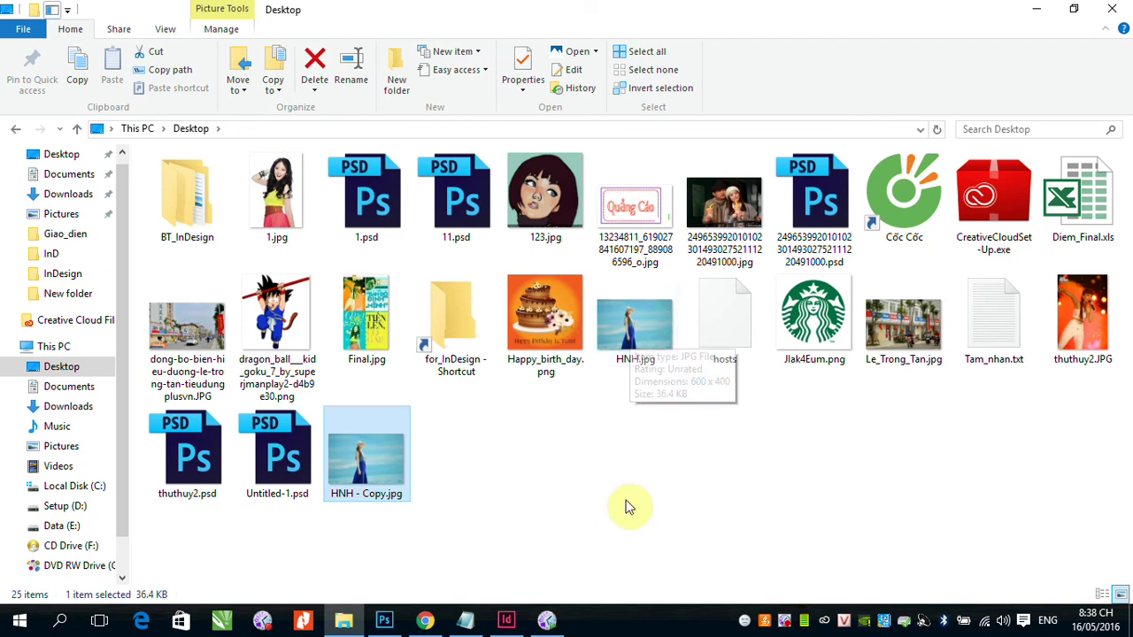
# Switch to Photoshop, close the Jlak4Eum.png logo image and open HNH - Copy.jpg from the Desktop
pyautogui.click(385, 620)
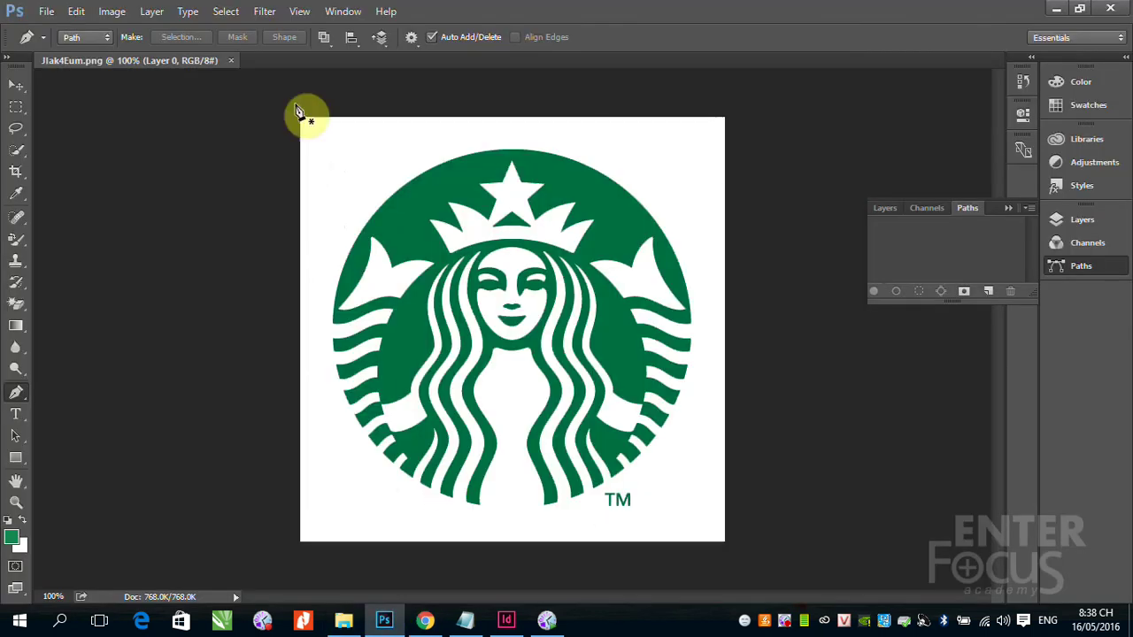
pyautogui.click(231, 60)
pyautogui.click(46, 11)
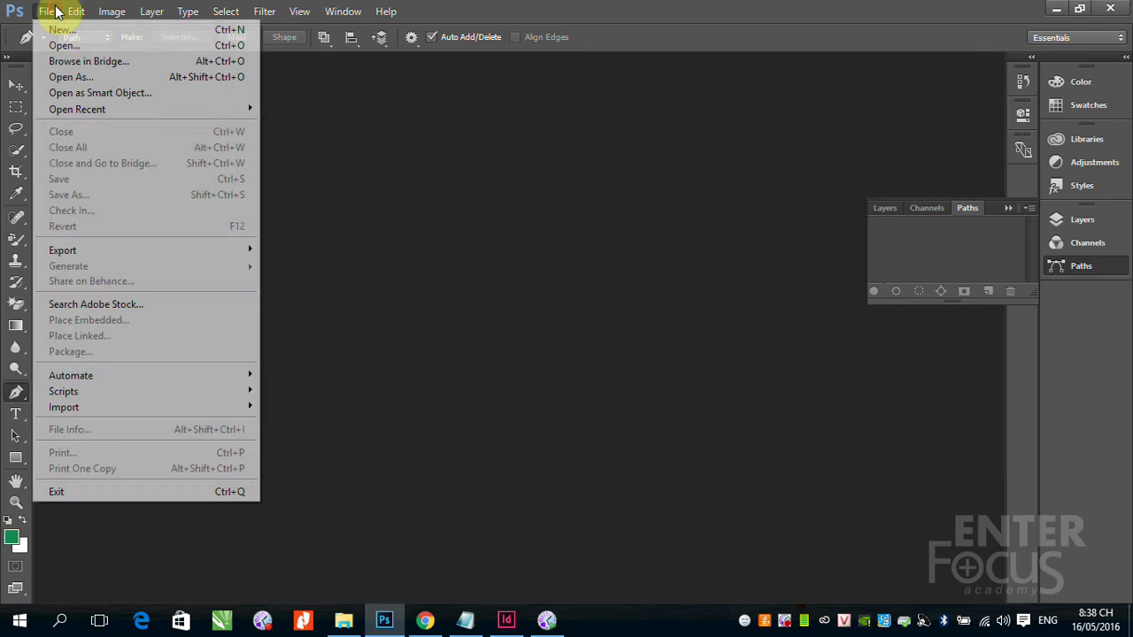
pyautogui.click(55, 42)
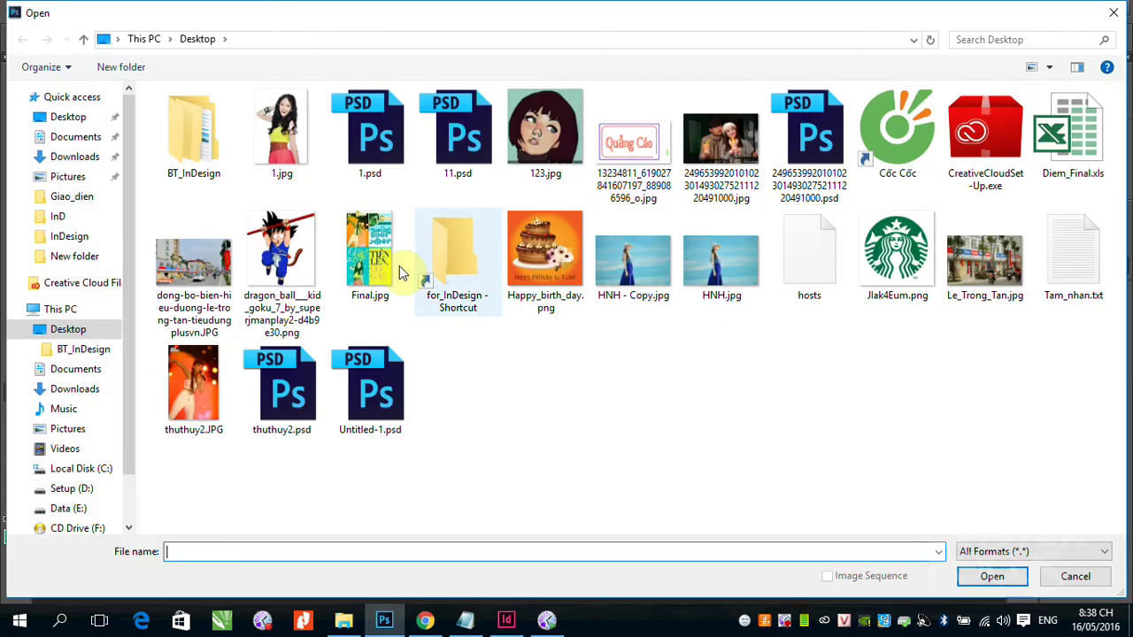
pyautogui.click(655, 265)
pyautogui.click(1006, 577)
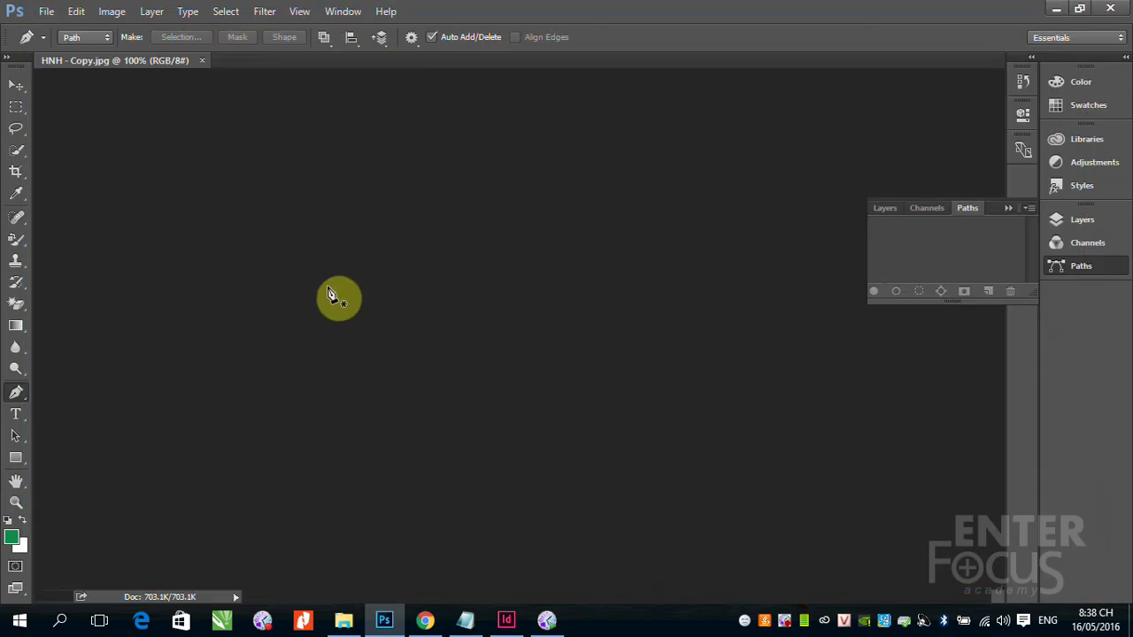
# Start a Pen tool path at the hair below the hat and trace the back brim and crown up to the hat's top
pyautogui.moveTo(397, 189); pyautogui.dragTo(604, 353)
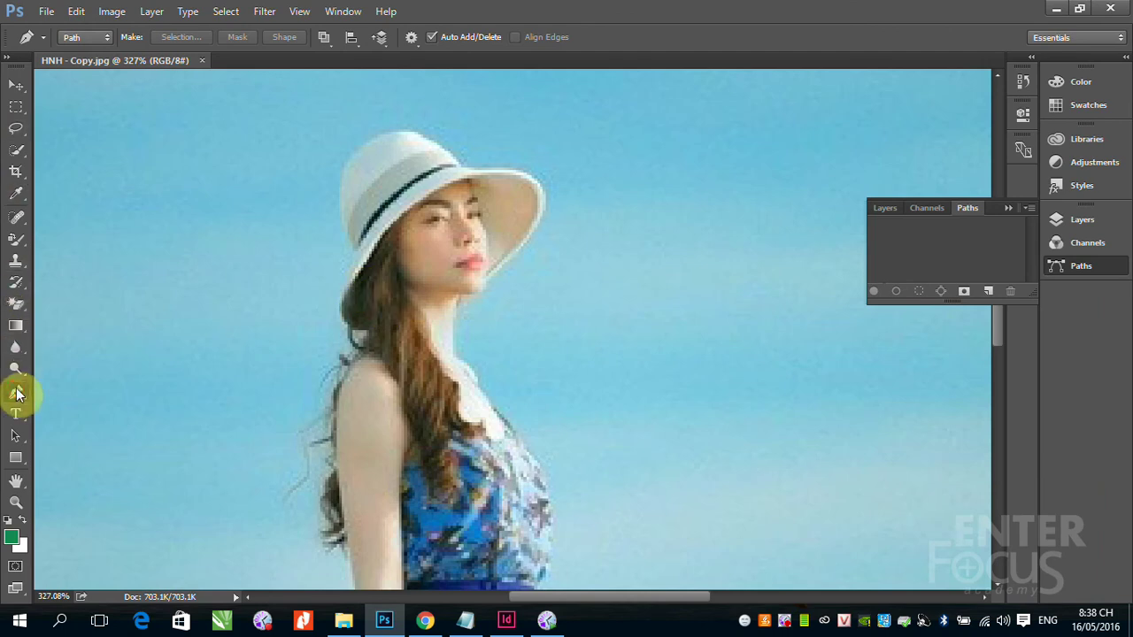
pyautogui.hotkey('ctrl', 'space')
pyautogui.moveTo(260, 115); pyautogui.dragTo(806, 434)
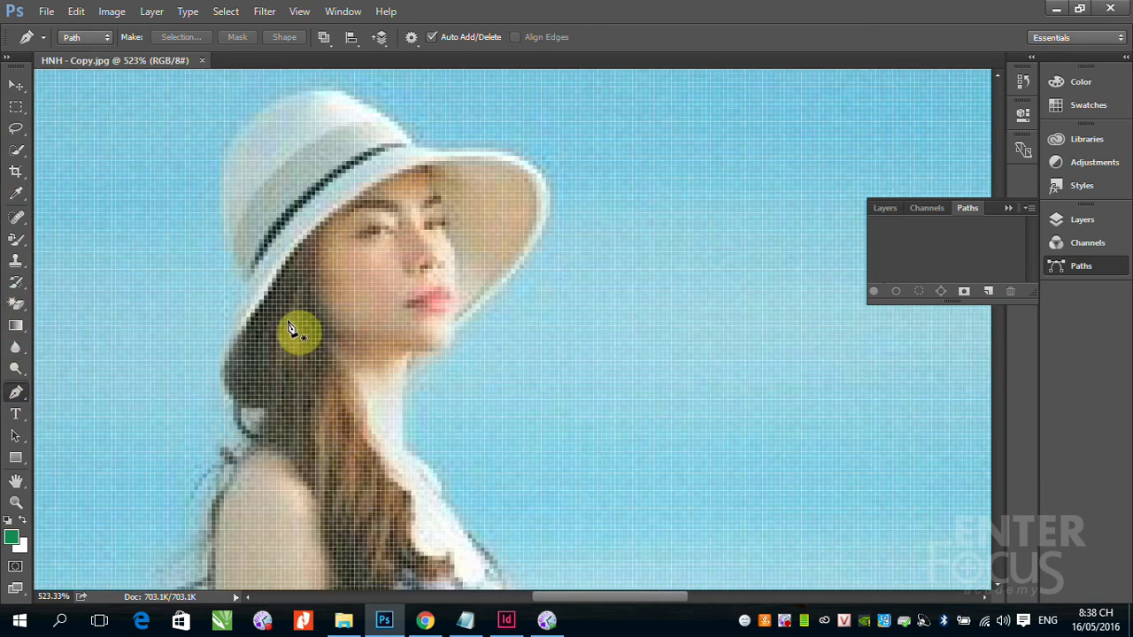
pyautogui.click(234, 410)
pyautogui.moveTo(231, 318); pyautogui.dragTo(245, 282)
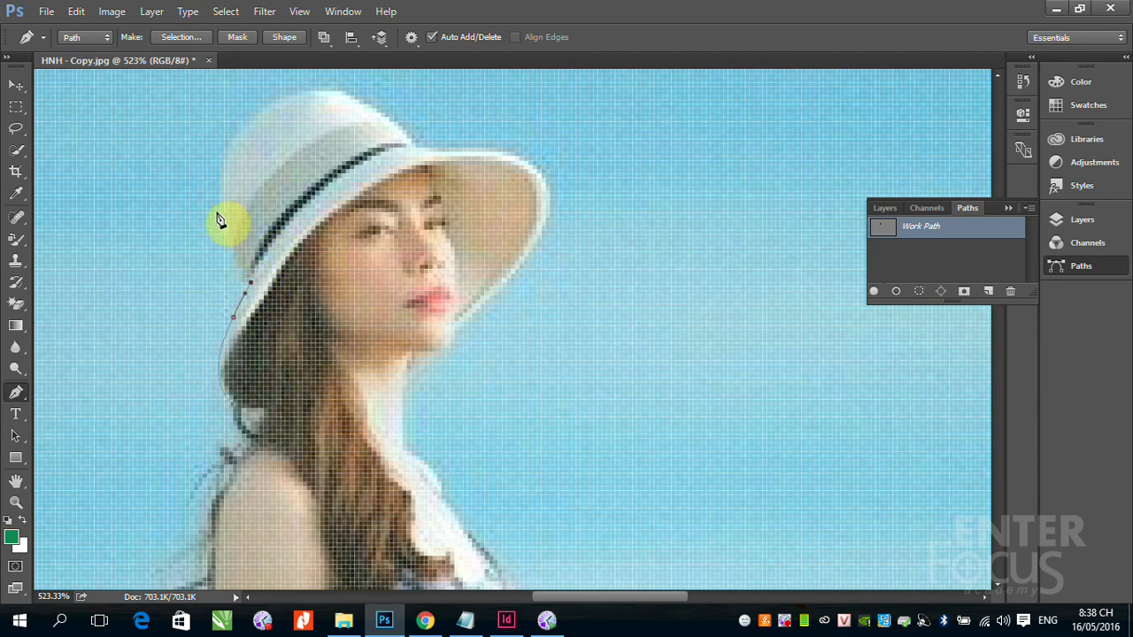
pyautogui.moveTo(219, 203); pyautogui.dragTo(223, 170)
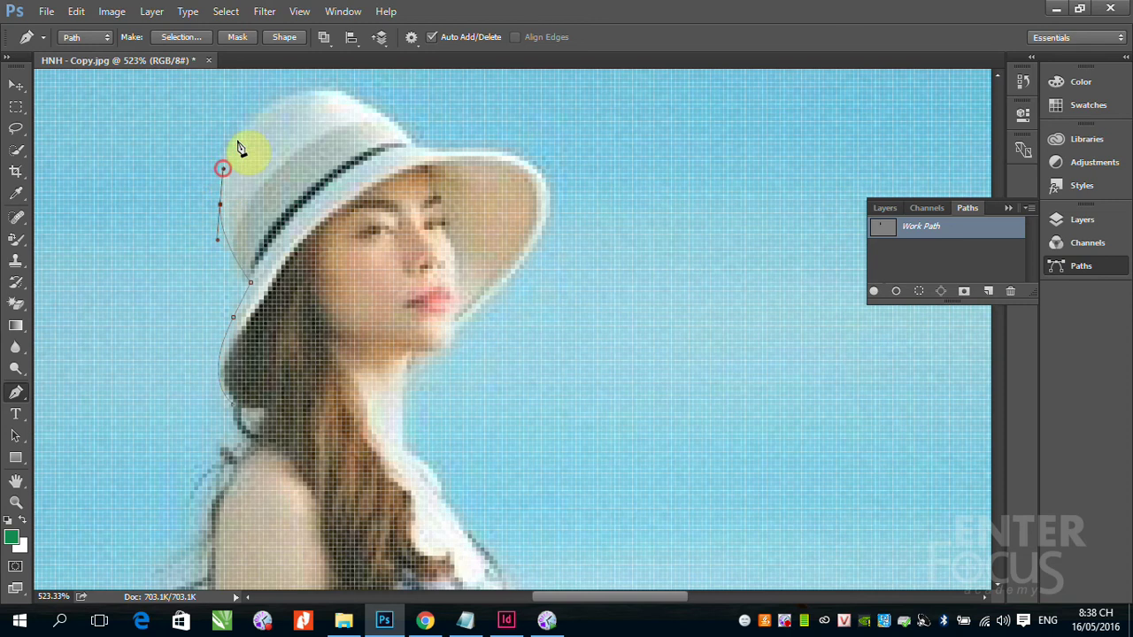
pyautogui.moveTo(329, 91); pyautogui.dragTo(353, 93)
# Continue the path around the front brim and under the chin, and close it across the hair at its starting point
pyautogui.moveTo(420, 144); pyautogui.dragTo(464, 146)
pyautogui.moveTo(553, 200); pyautogui.dragTo(558, 265)
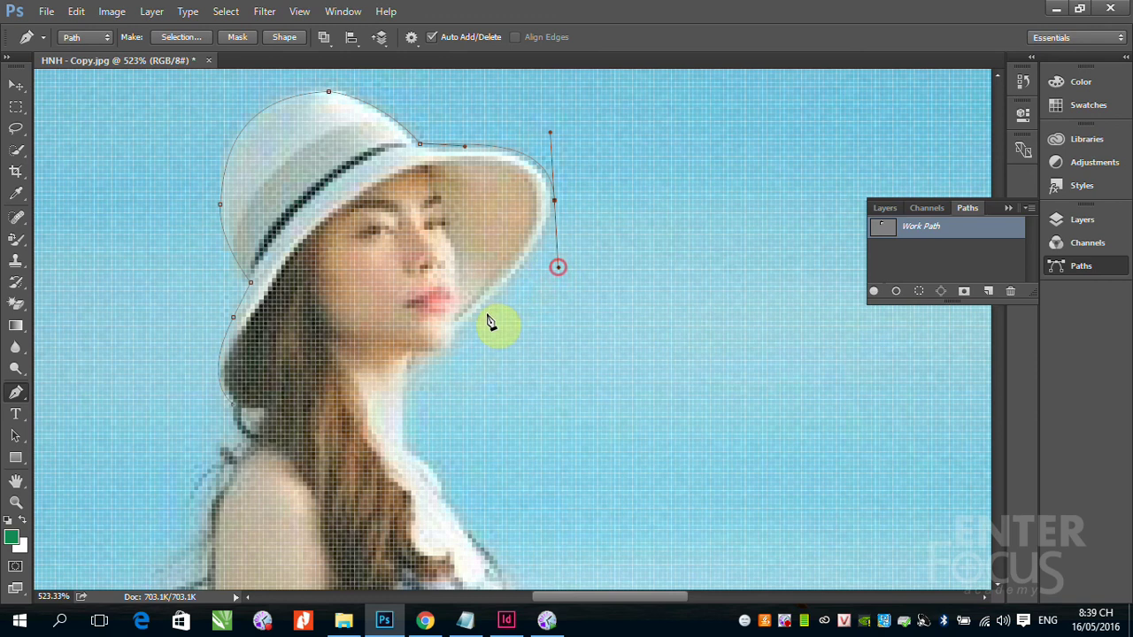
pyautogui.click(457, 333)
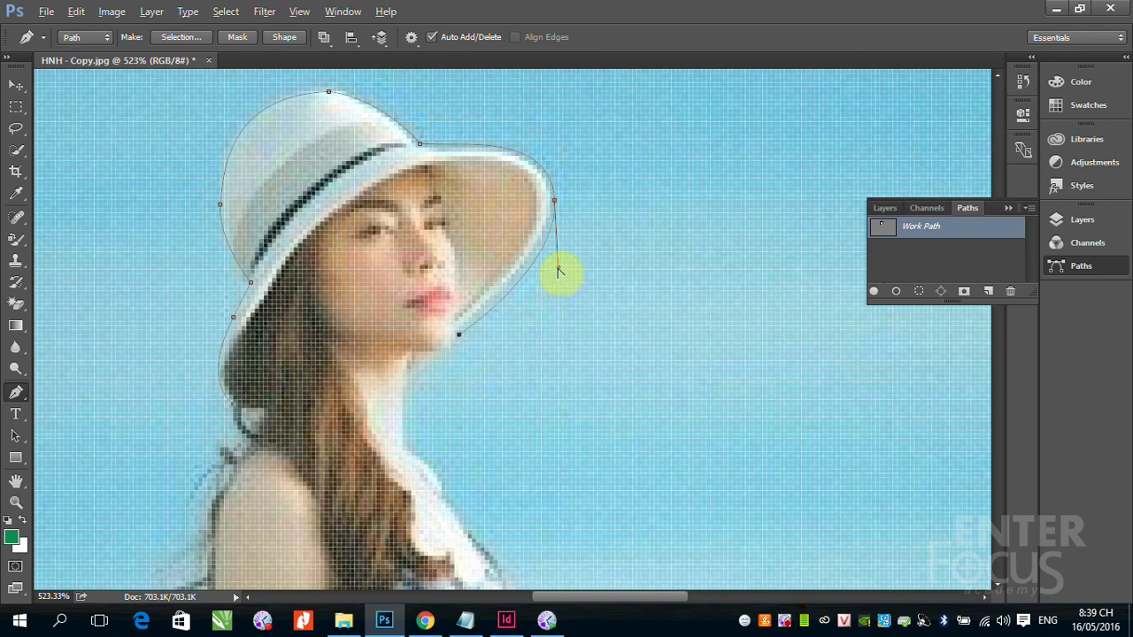
pyautogui.moveTo(560, 270)
pyautogui.mouseDown()
pyautogui.moveTo(550, 246)
pyautogui.moveTo(551, 261)
pyautogui.mouseUp()
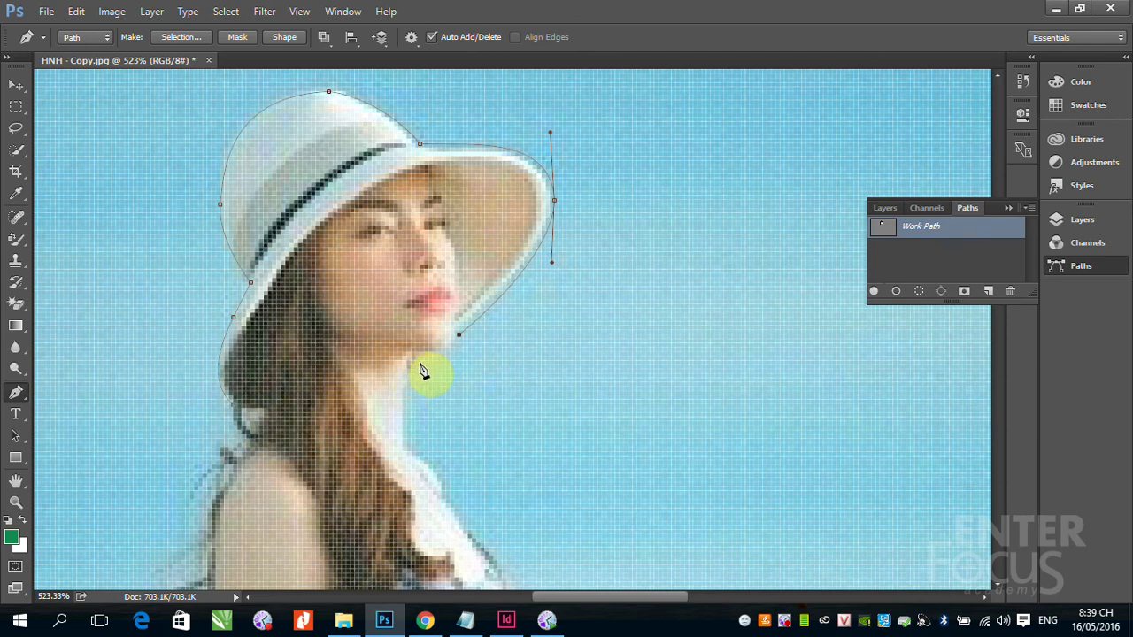
pyautogui.moveTo(405, 374); pyautogui.dragTo(379, 401)
pyautogui.click(239, 409)
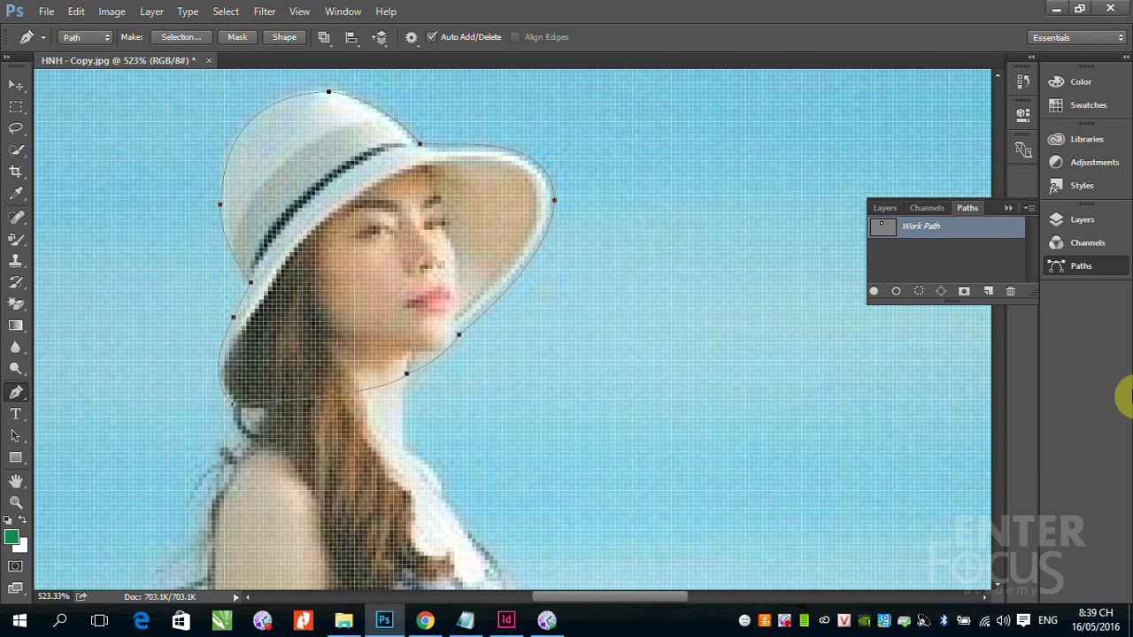
# Save the work path as Path 1 and make it the image's clipping path
pyautogui.doubleClick(971, 229)
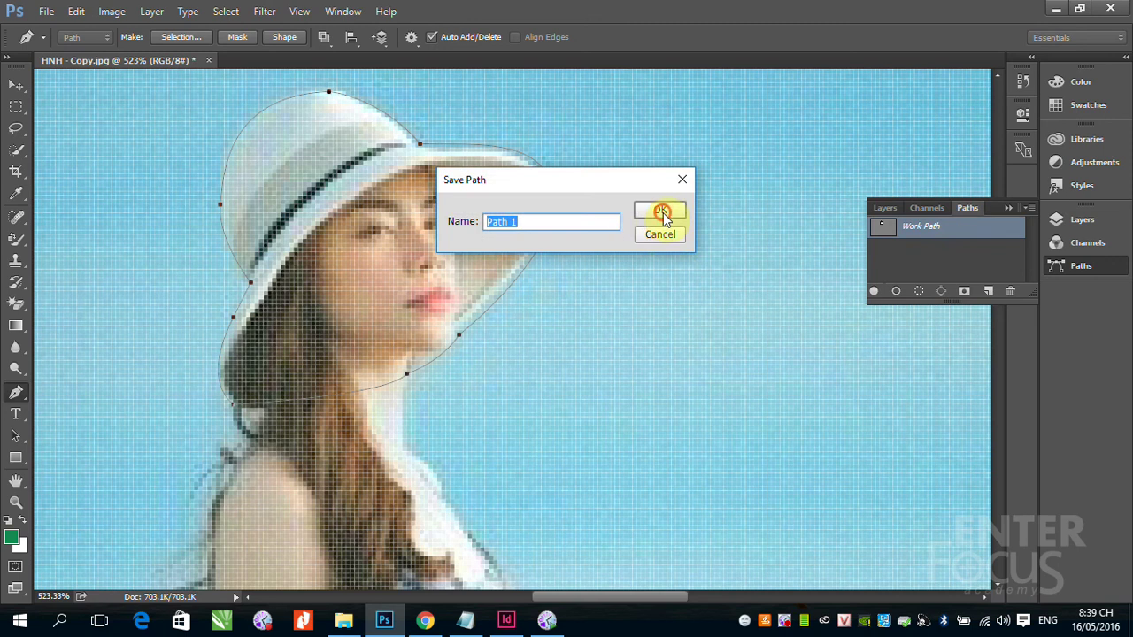
pyautogui.click(660, 213)
pyautogui.click(1029, 209)
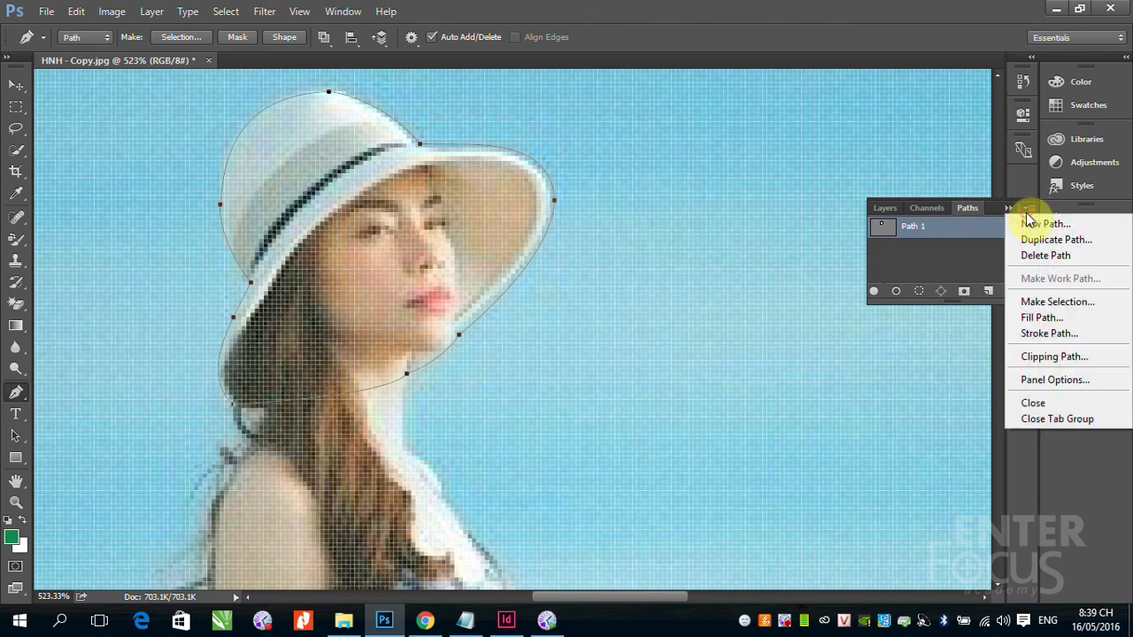
pyautogui.click(1050, 357)
pyautogui.click(677, 213)
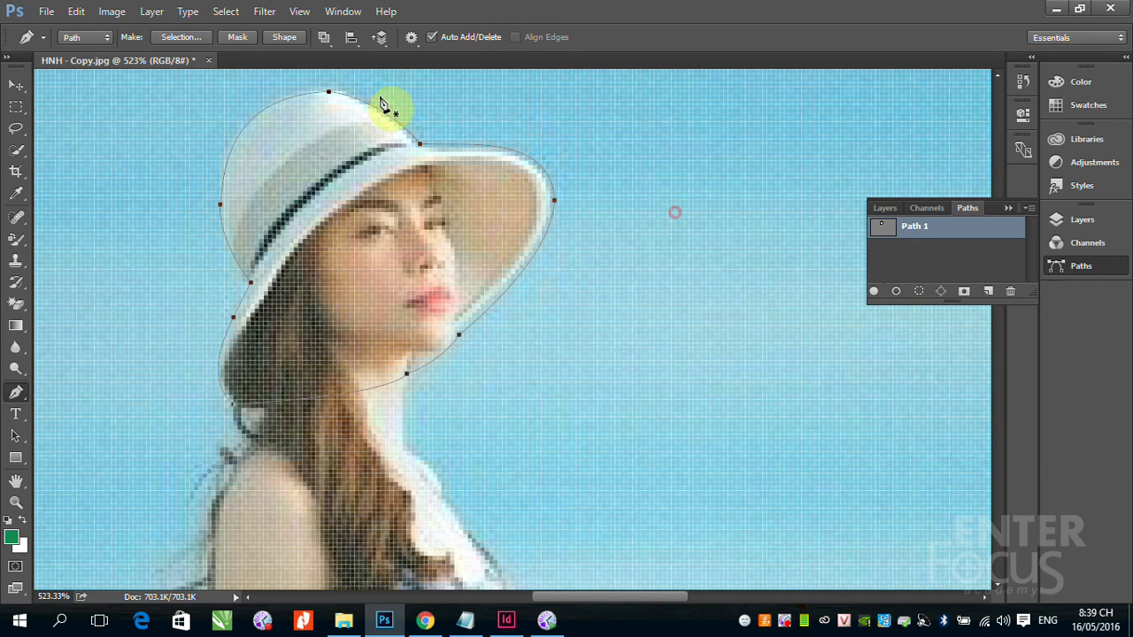
# Close HNH - Copy.jpg, saving the changes as a JPEG with quality 12, Maximum, and the Progressive format option
pyautogui.click(208, 60)
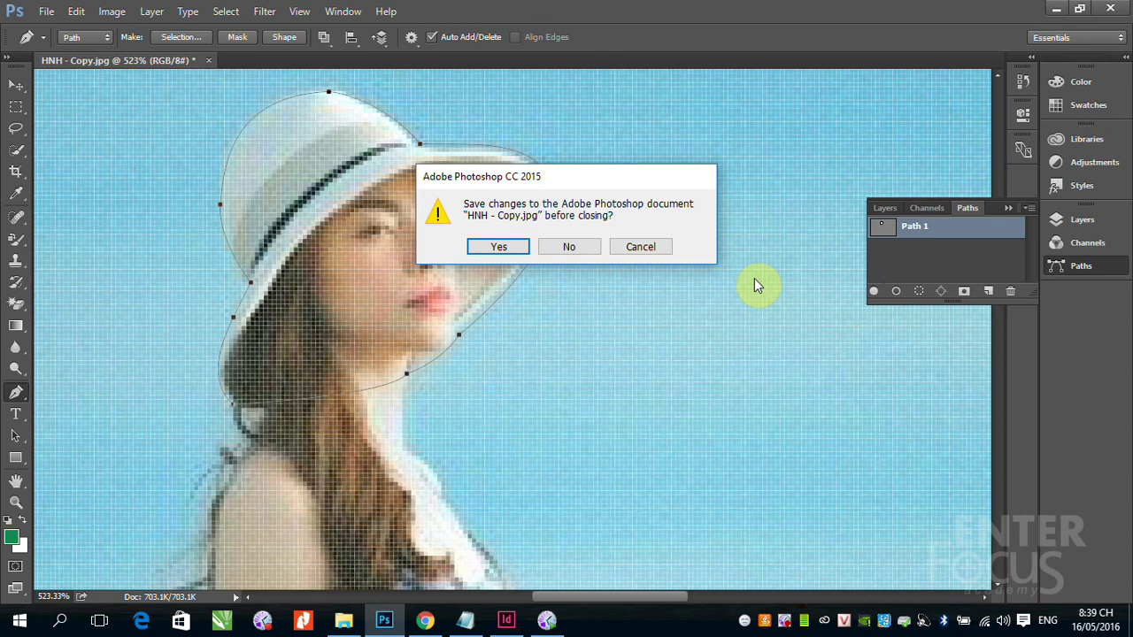
pyautogui.click(519, 250)
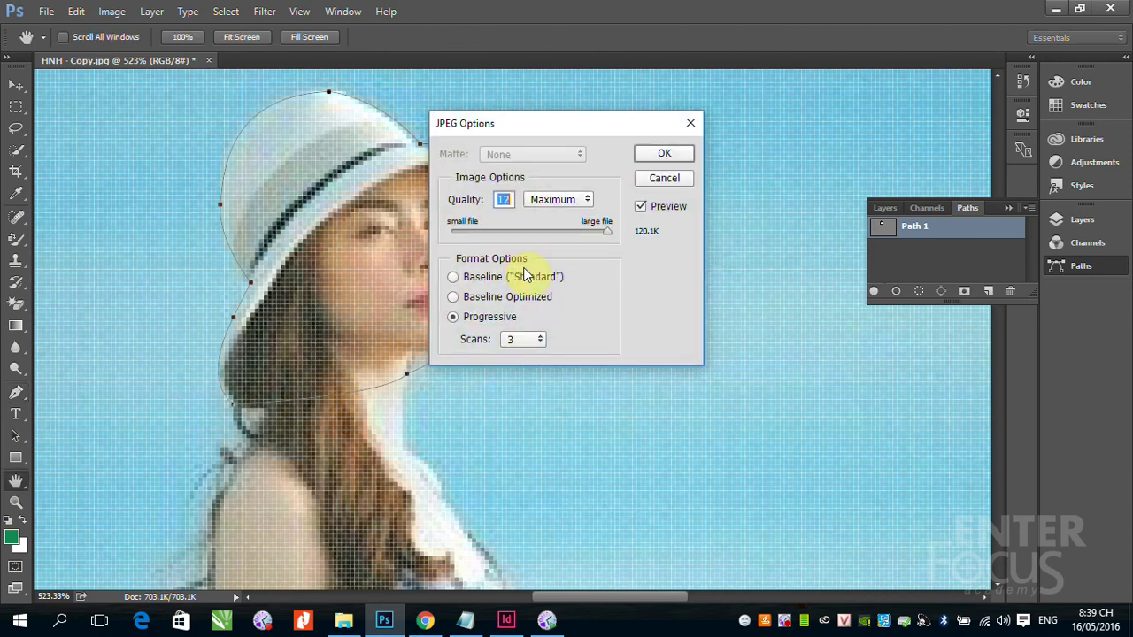
pyautogui.click(660, 154)
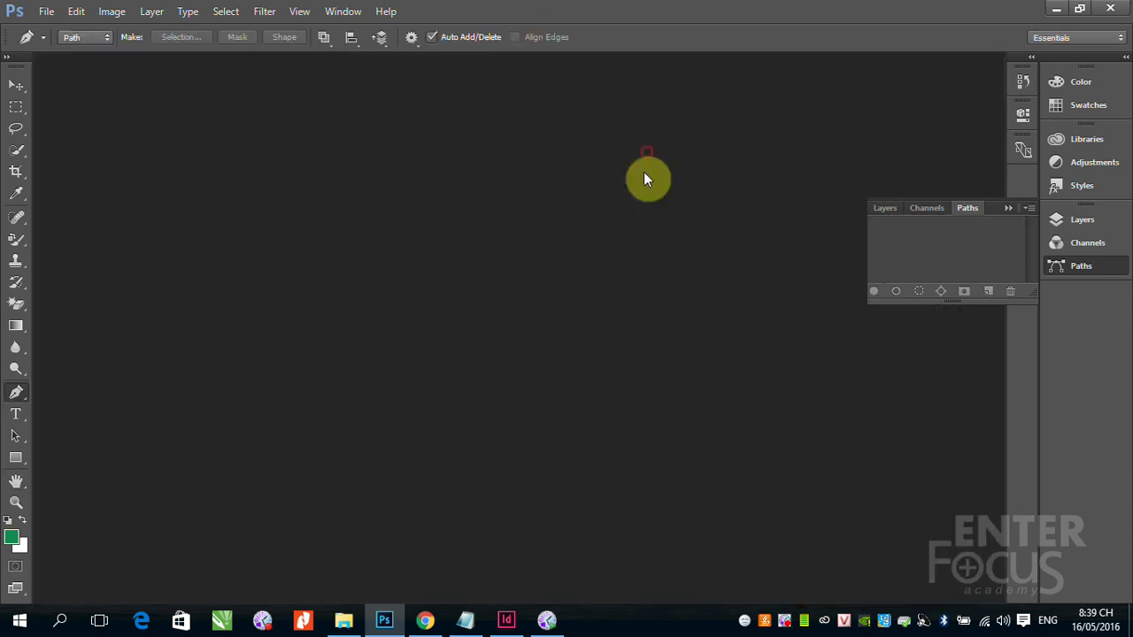
# Switch to InDesign, paste a copy of the cover photo in place above the masthead, and select the copy
pyautogui.click(503, 616)
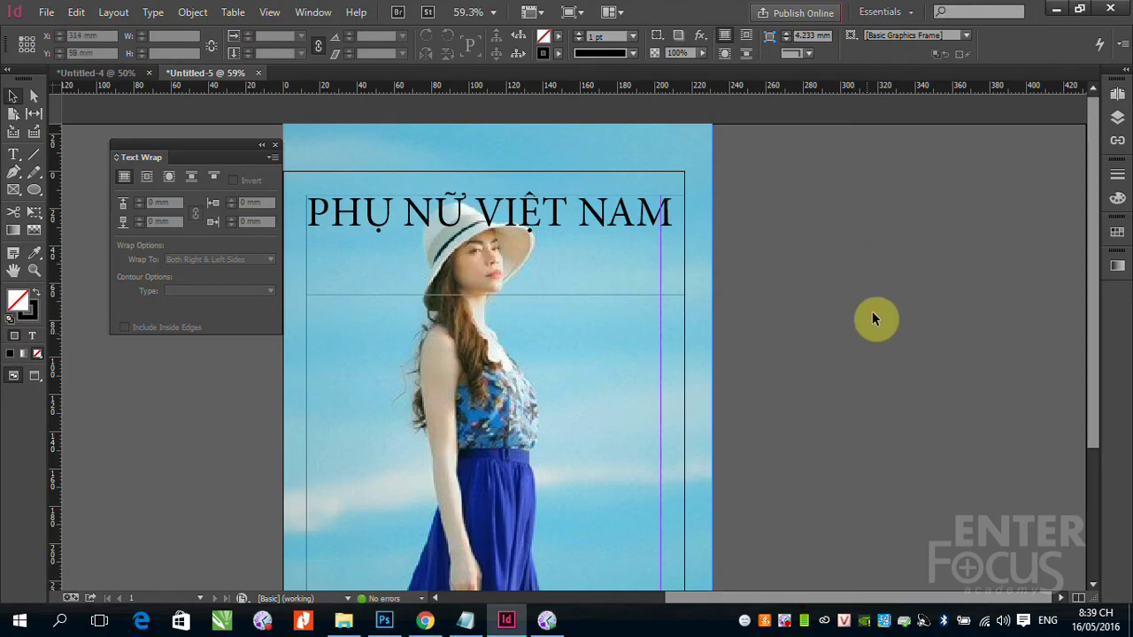
pyautogui.click(630, 370)
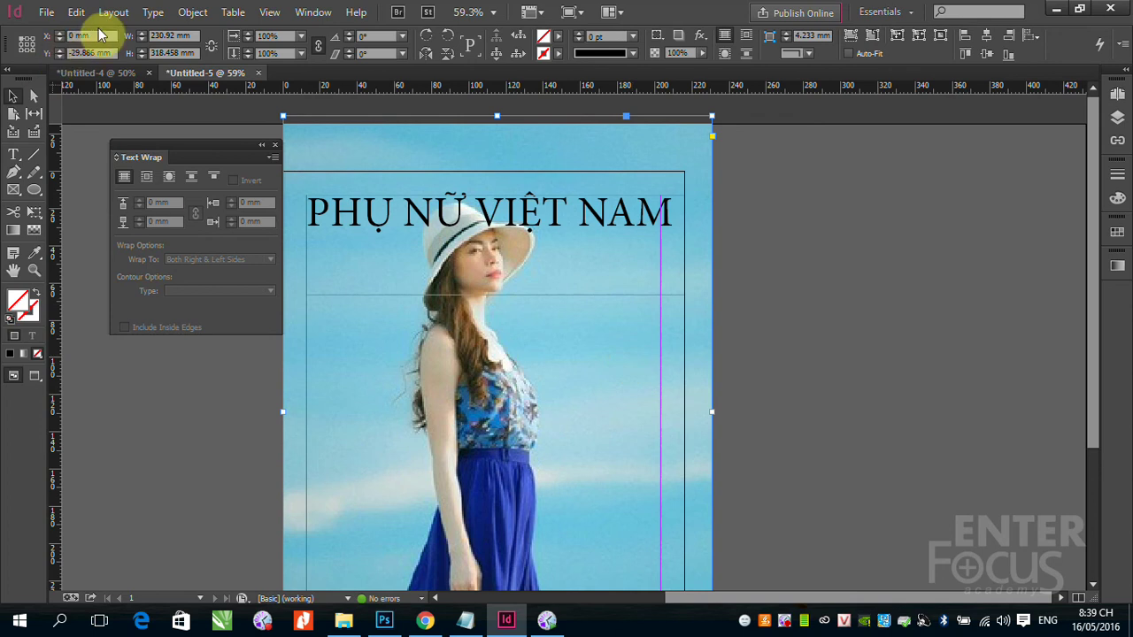
pyautogui.click(75, 13)
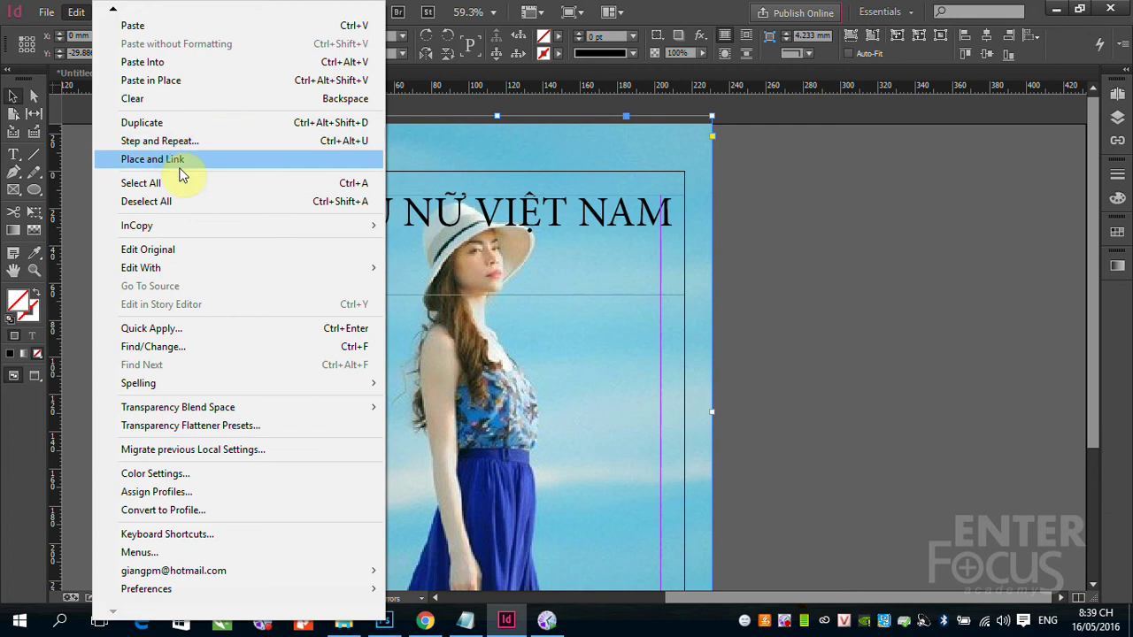
pyautogui.click(162, 87)
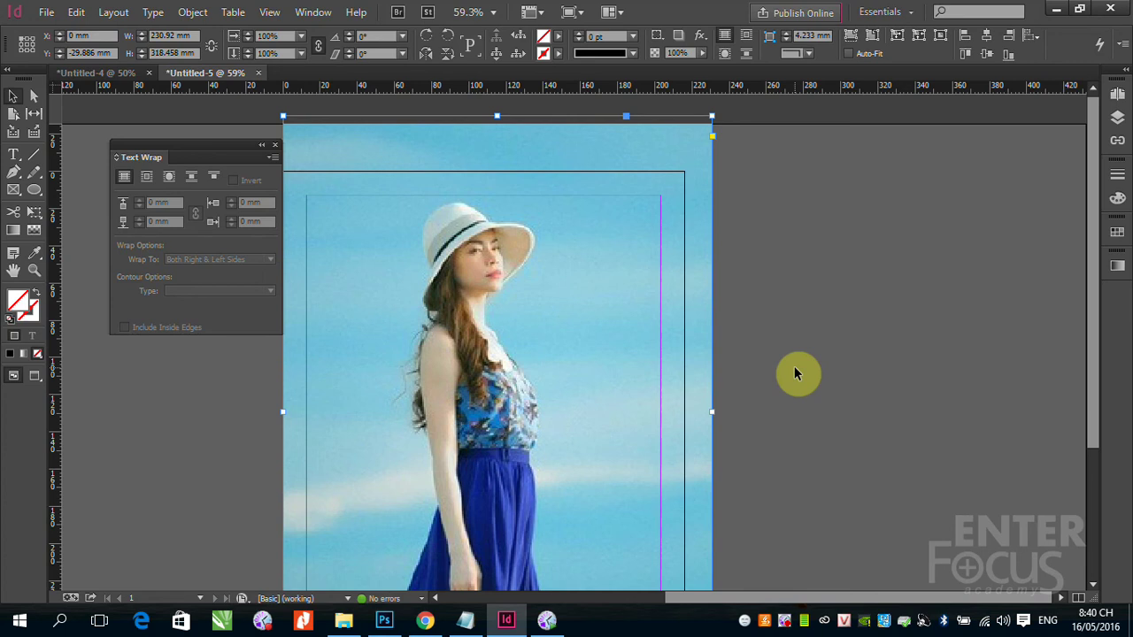
pyautogui.click(873, 338)
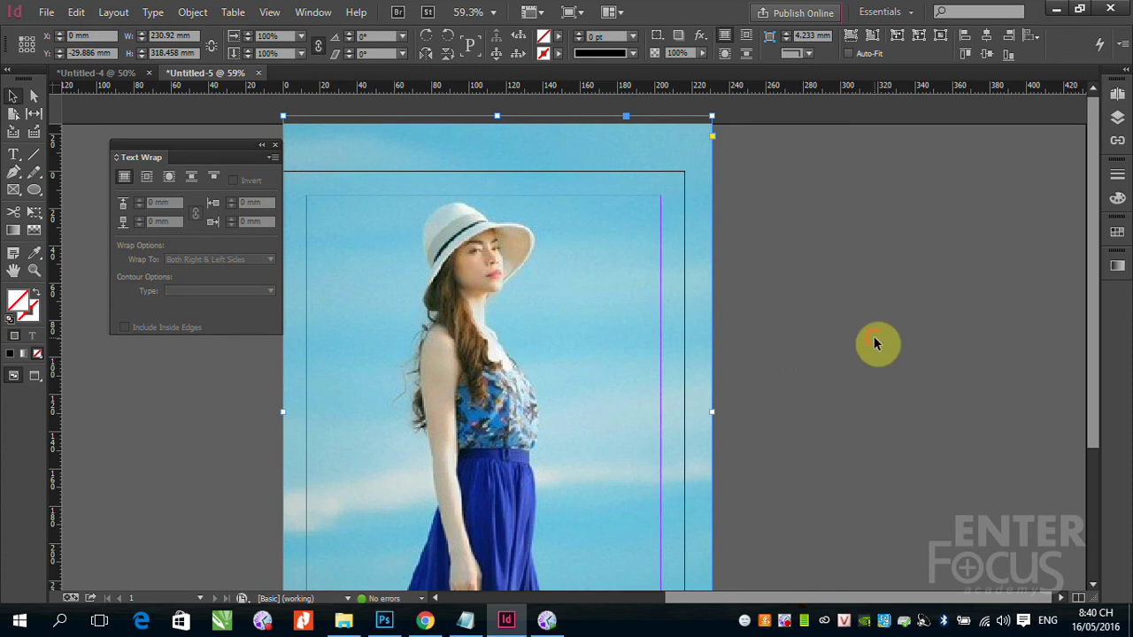
pyautogui.click(593, 277)
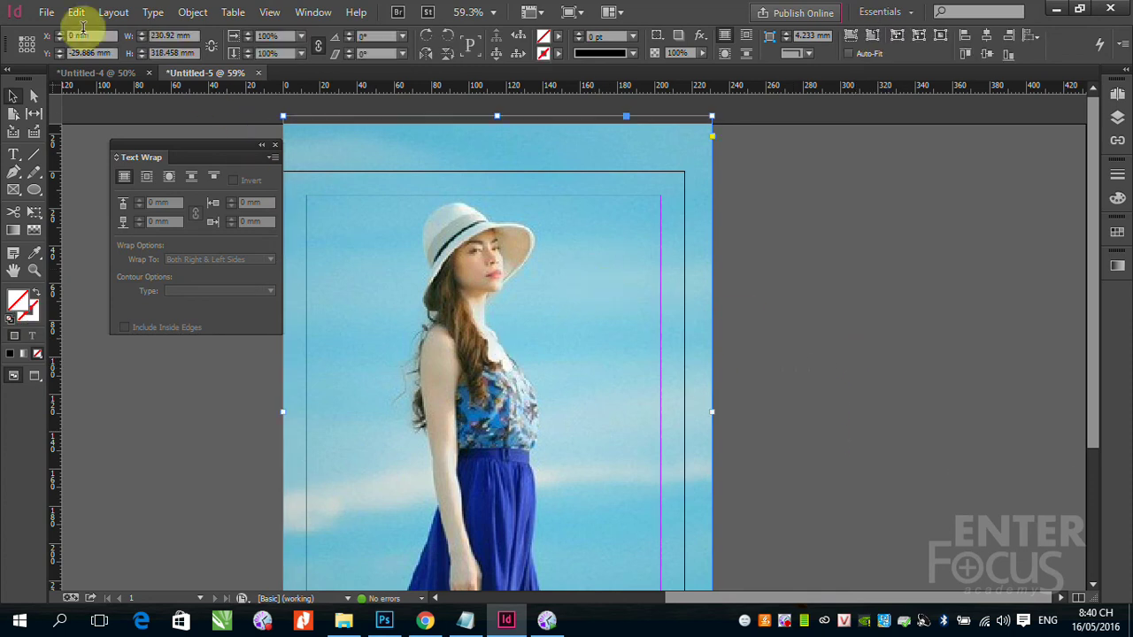
# Replace the selected photo copy with HNH - Copy.jpg from the Desktop, with Replace Selected Item enabled
pyautogui.click(46, 11)
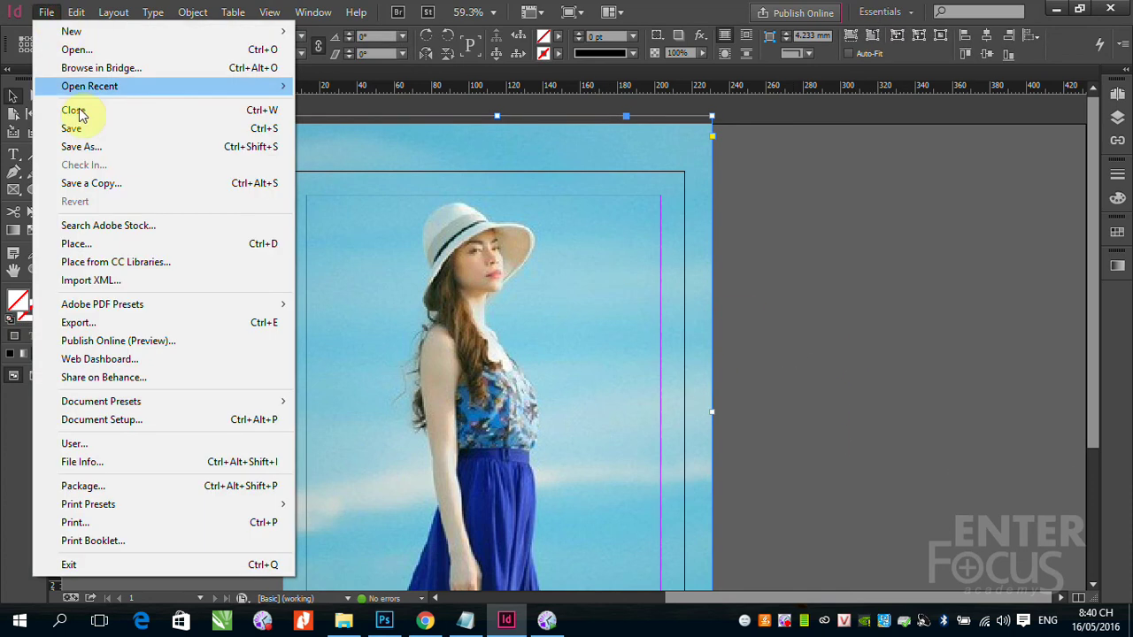
pyautogui.click(121, 243)
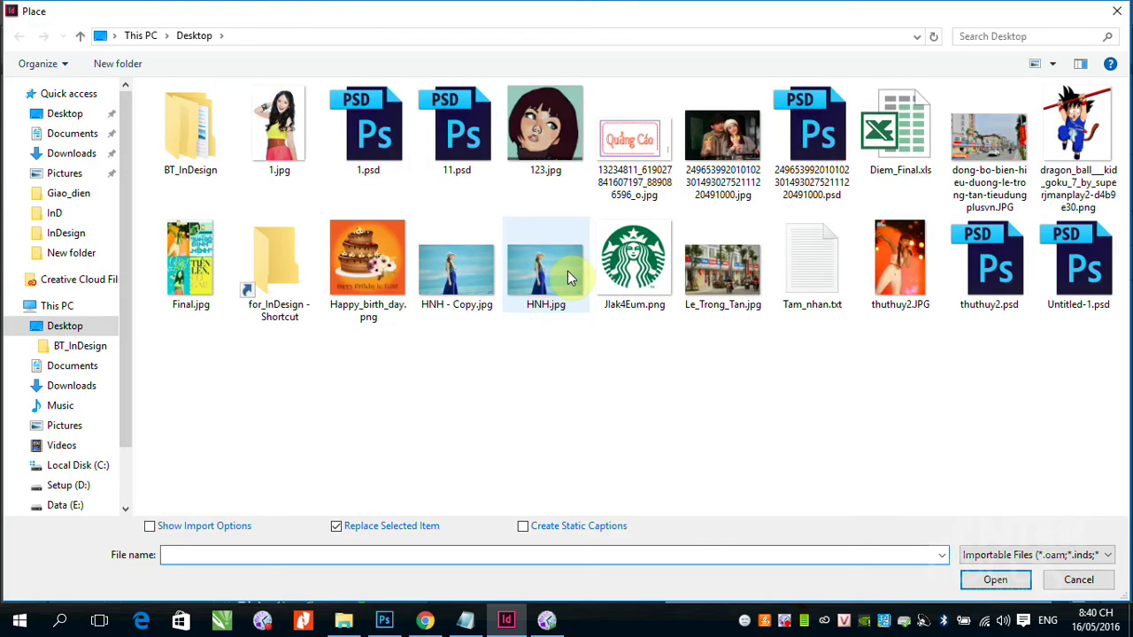
pyautogui.click(455, 285)
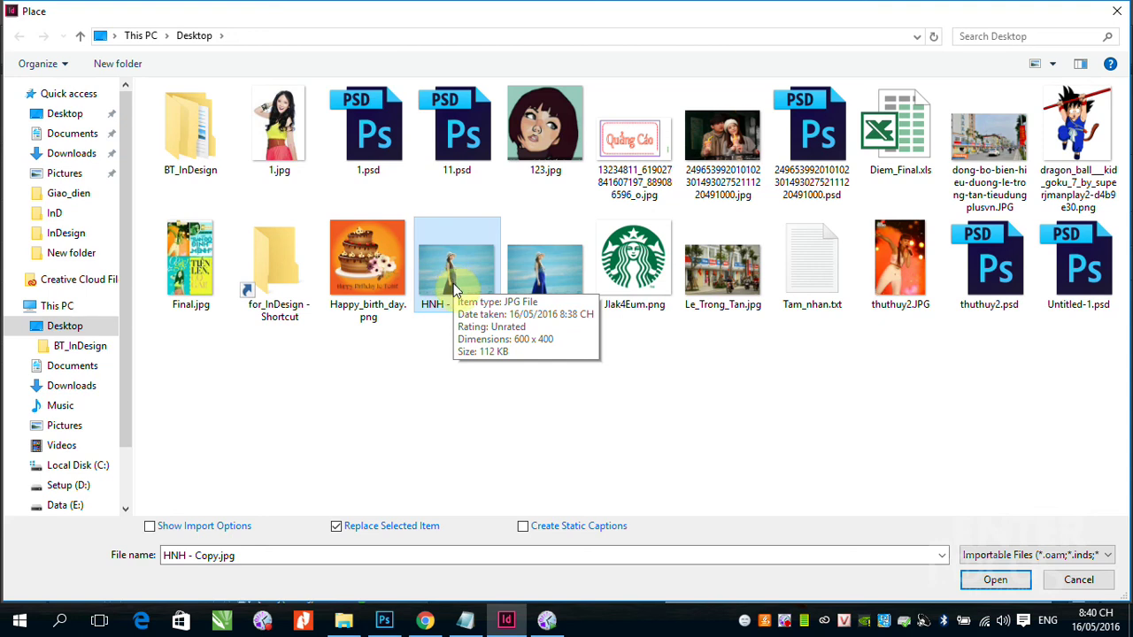
pyautogui.click(1008, 582)
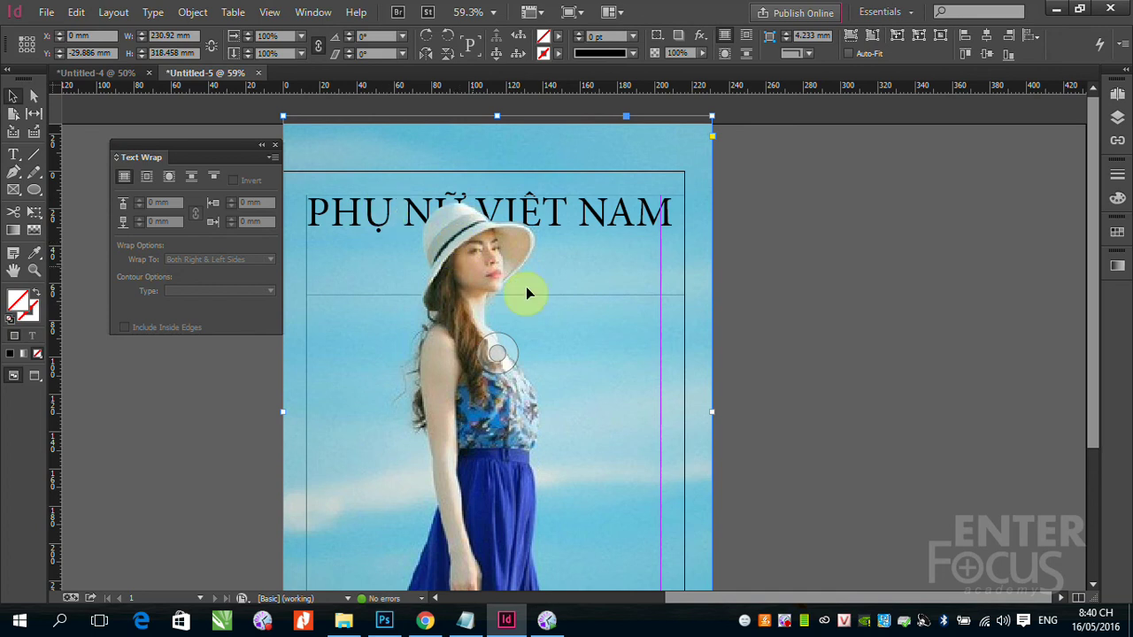
# Move the head cutout aside from the background photo and undo the move
pyautogui.moveTo(467, 255); pyautogui.dragTo(636, 273)
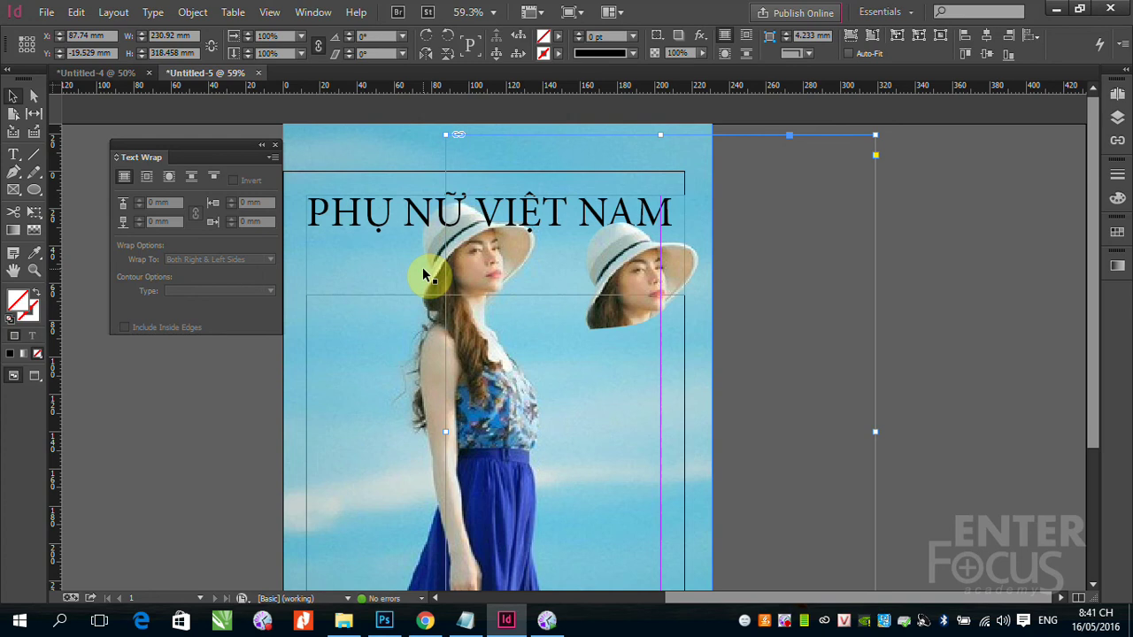
pyautogui.hotkey('ctrl', 'z')
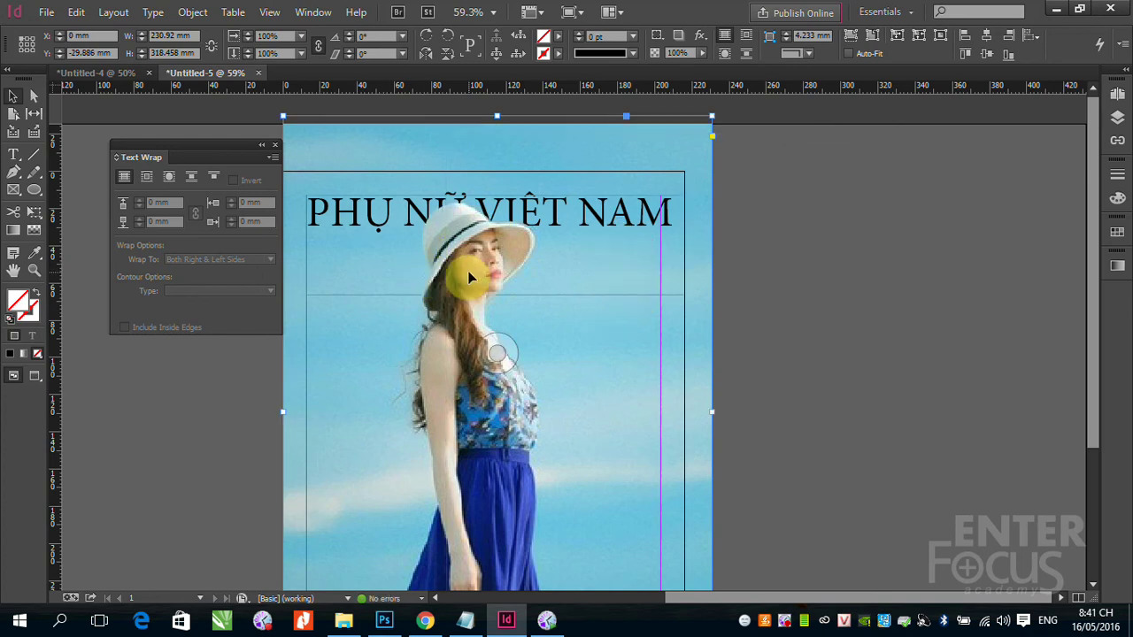
# Switch to Chrome and save the 500 × 750 image of the woman in the pink dress to the Desktop as HNH2
pyautogui.click(384, 619)
pyautogui.click(427, 619)
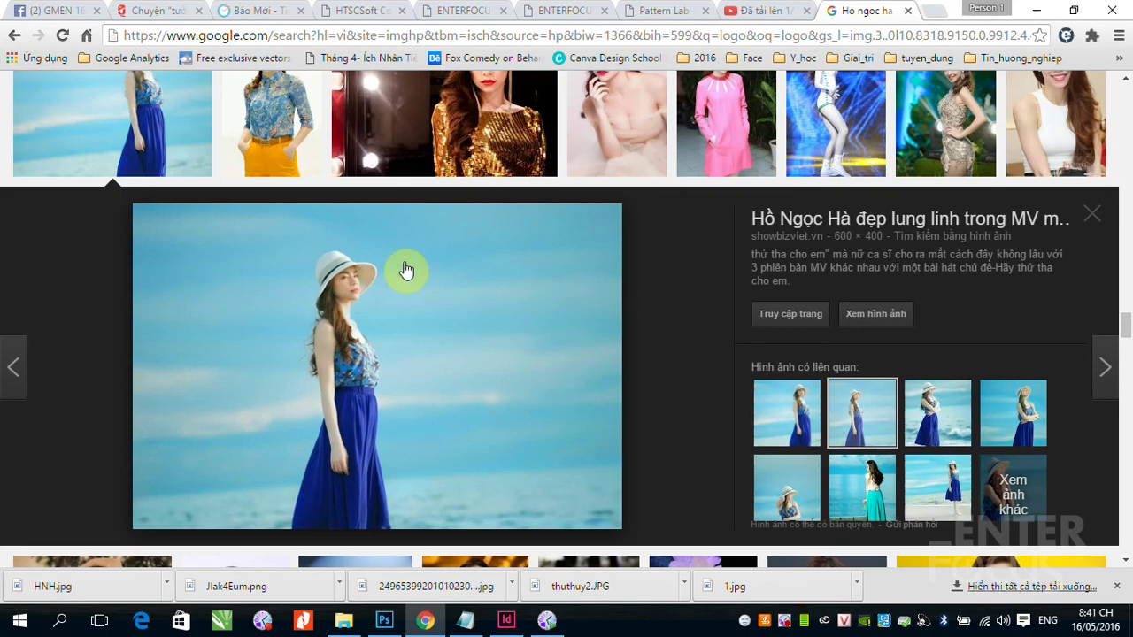
pyautogui.scroll(3, 632, 266)
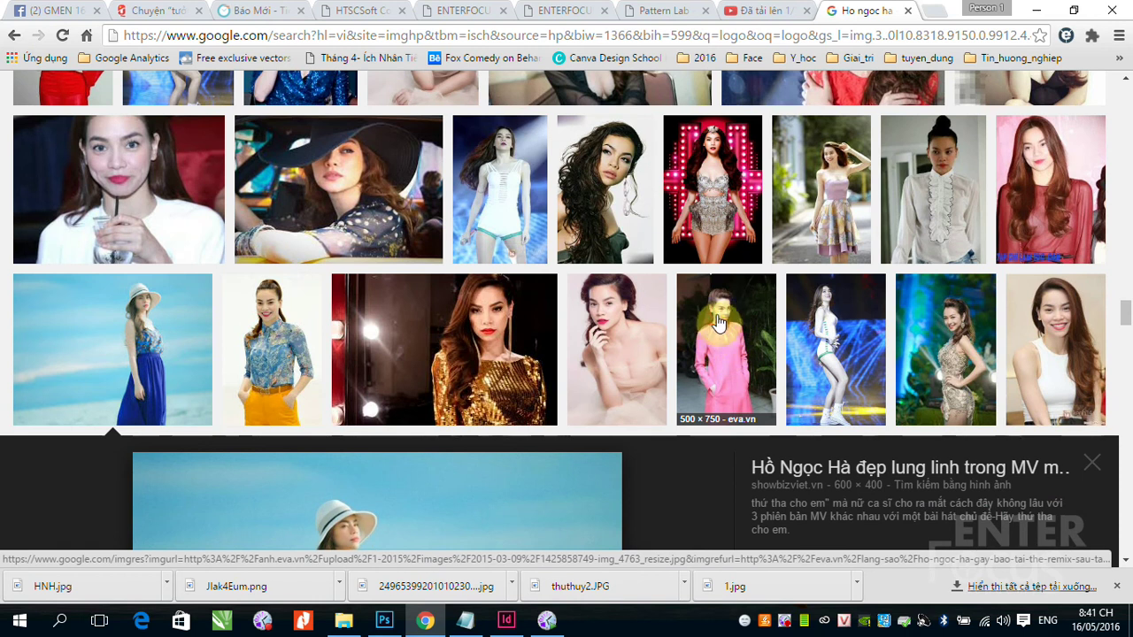
pyautogui.click(725, 352)
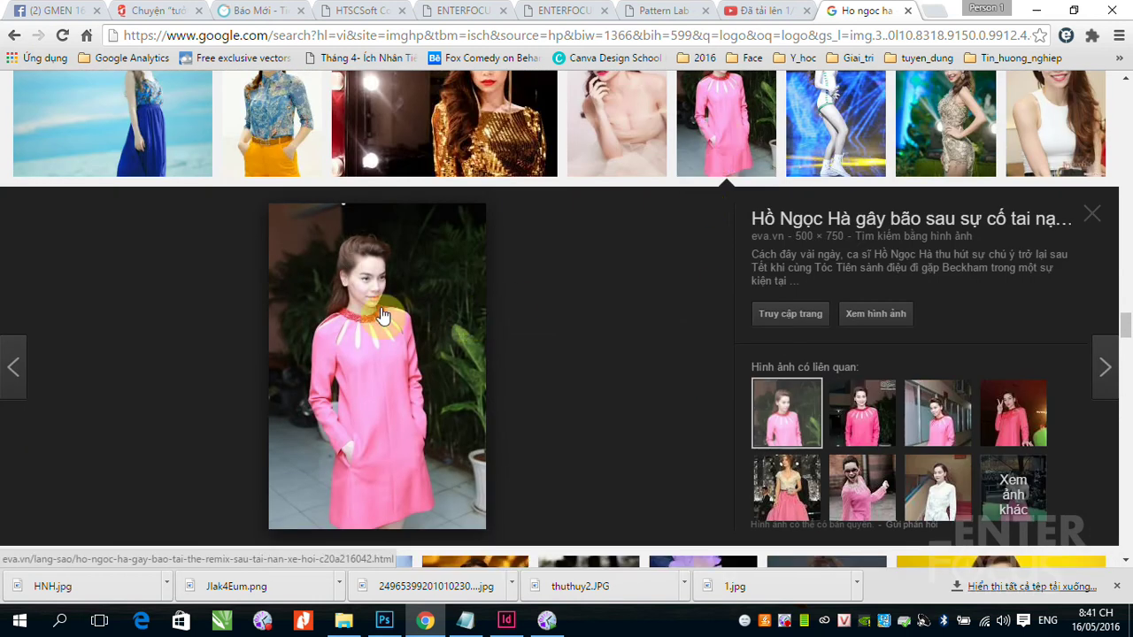
pyautogui.rightClick(350, 329)
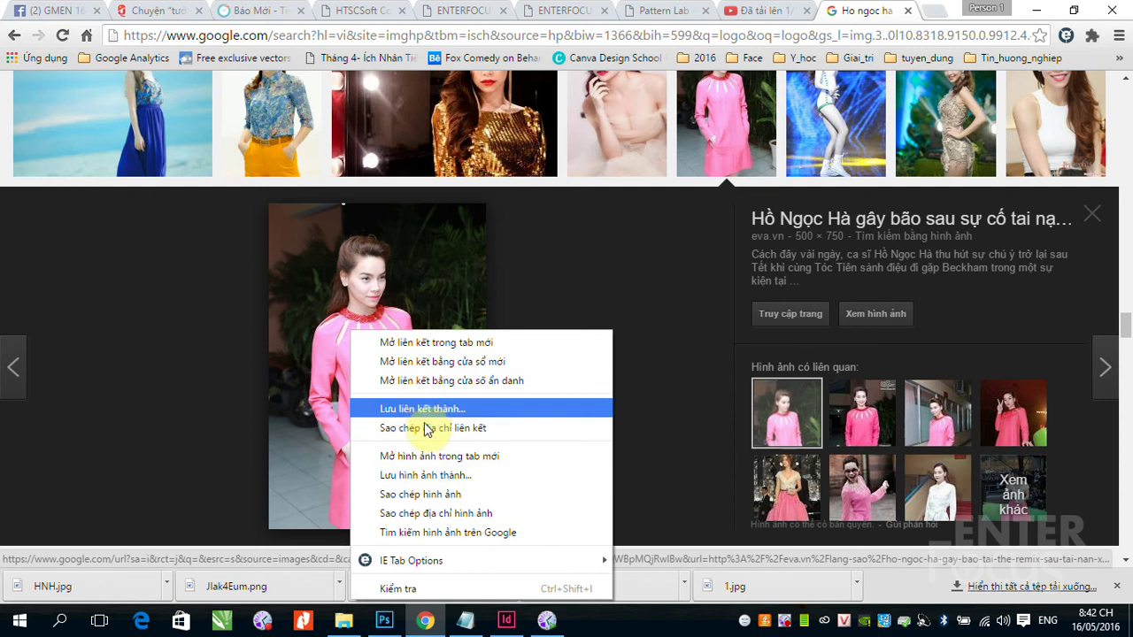
pyautogui.click(426, 476)
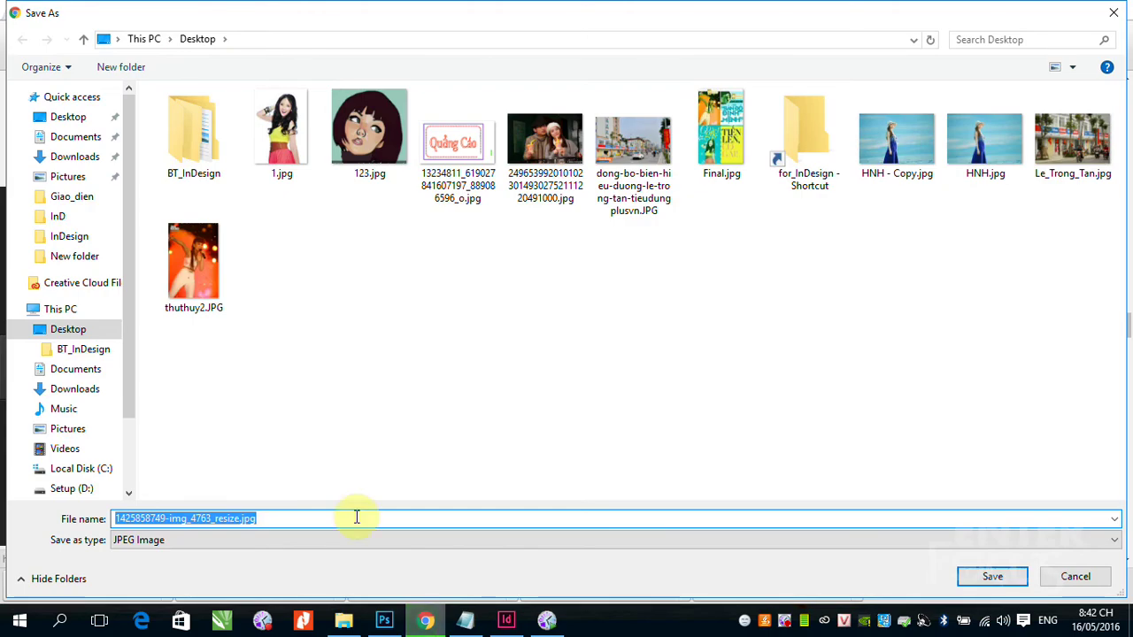
pyautogui.write('HNH')
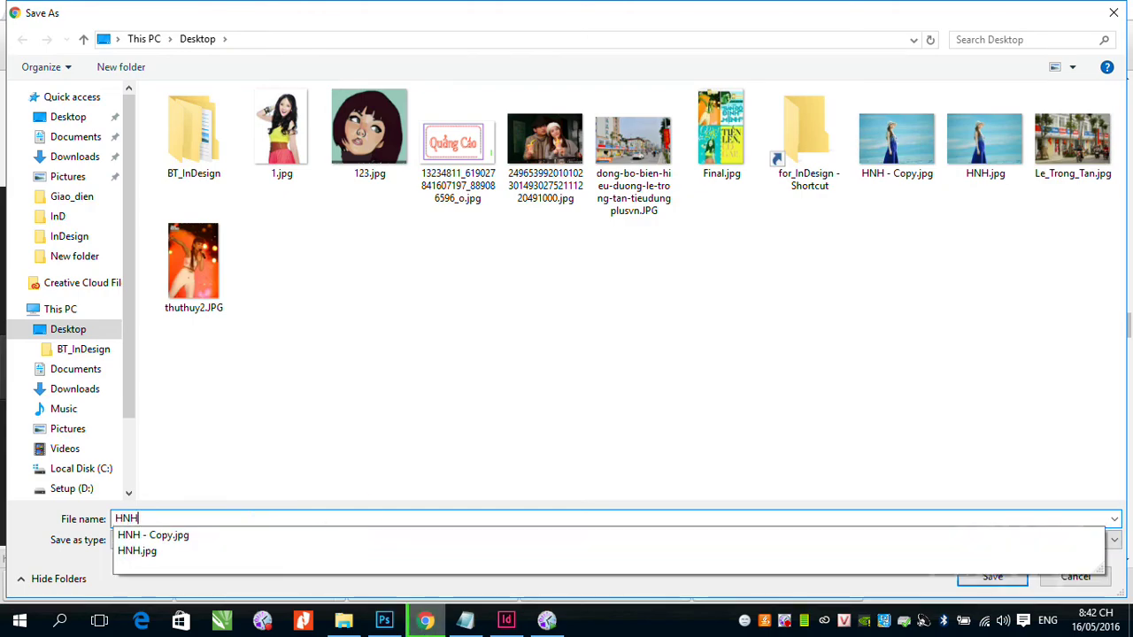
pyautogui.write('2')
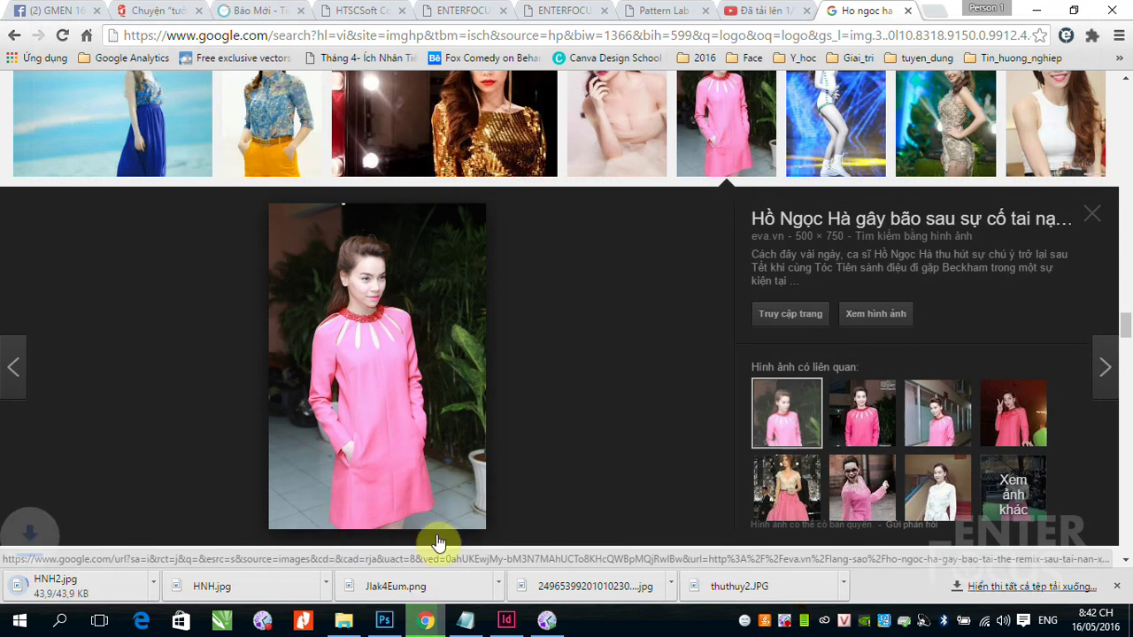
# Switch to InDesign and delete the hat photo and its head cutout from the cover, keeping the PHỤ NỮ VIỆT NAM masthead
pyautogui.click(505, 619)
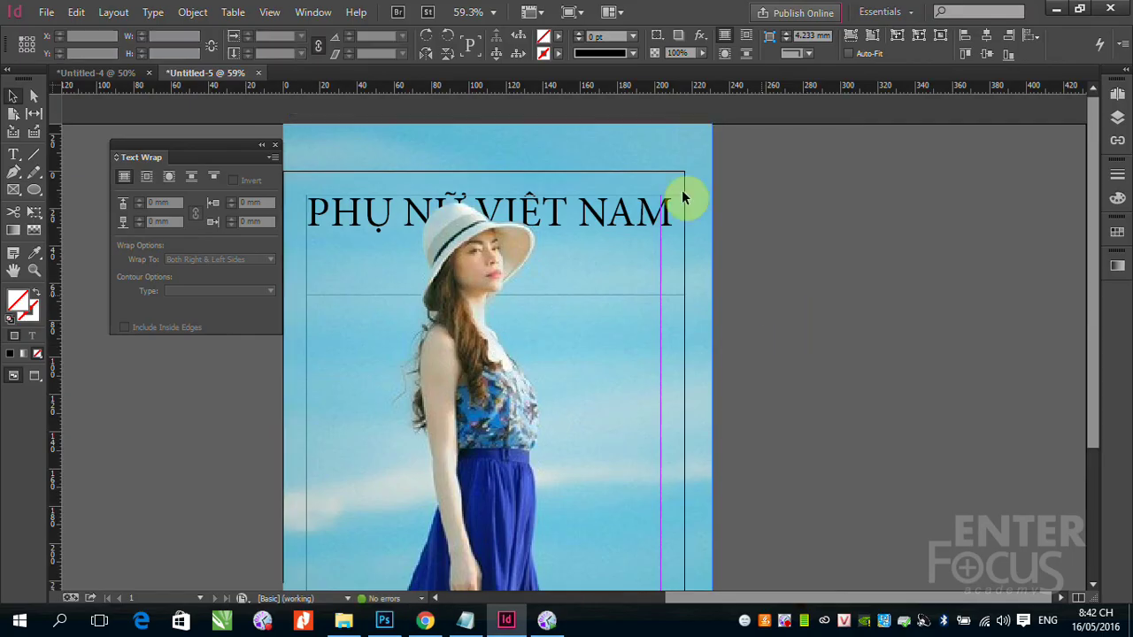
pyautogui.click(656, 151)
pyautogui.press('Delete')
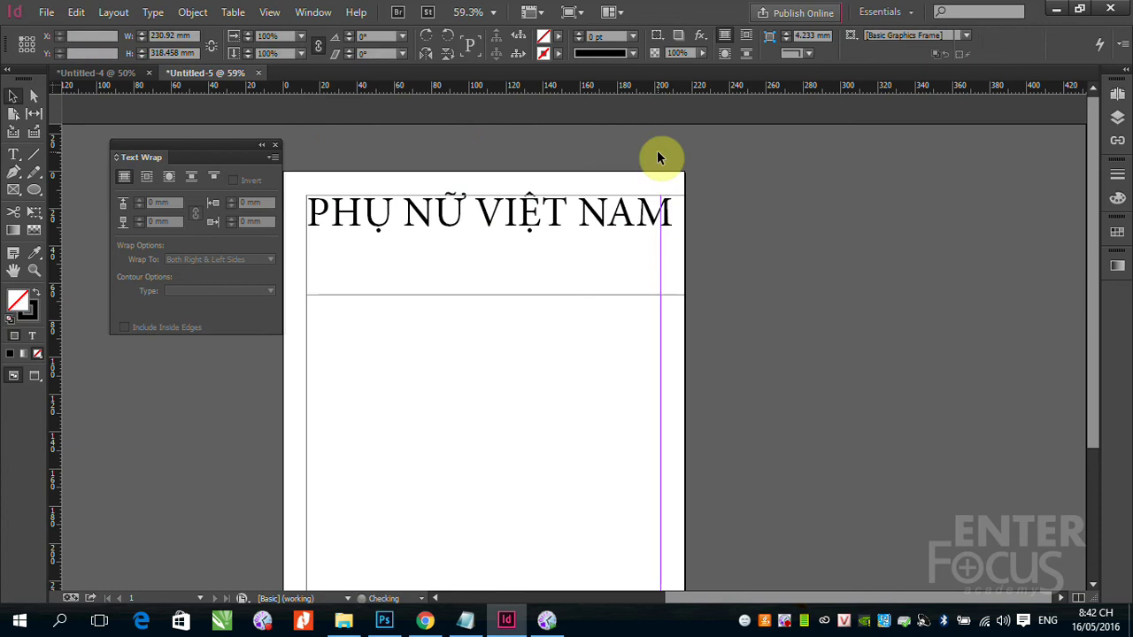
# Place HNH2.jpg from the Desktop at the page's upper-left corner, about 201 × 302 mm, and close the Text Wrap panel
pyautogui.click(46, 12)
pyautogui.click(75, 244)
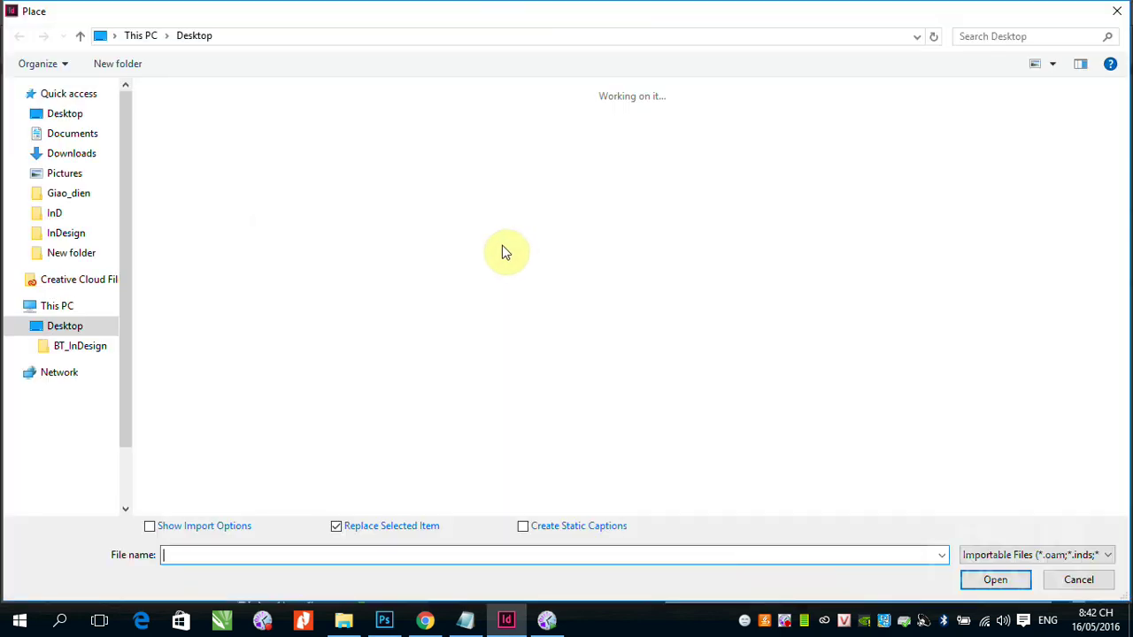
pyautogui.click(634, 261)
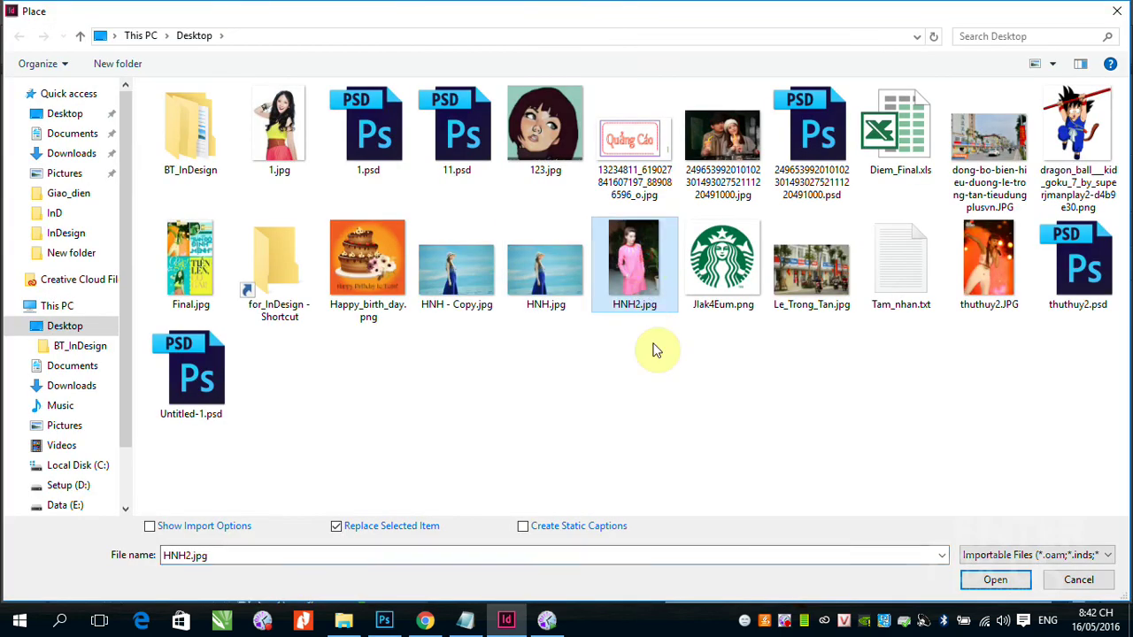
pyautogui.click(995, 580)
pyautogui.click(341, 190)
pyautogui.hotkey('ctrl', 'z')
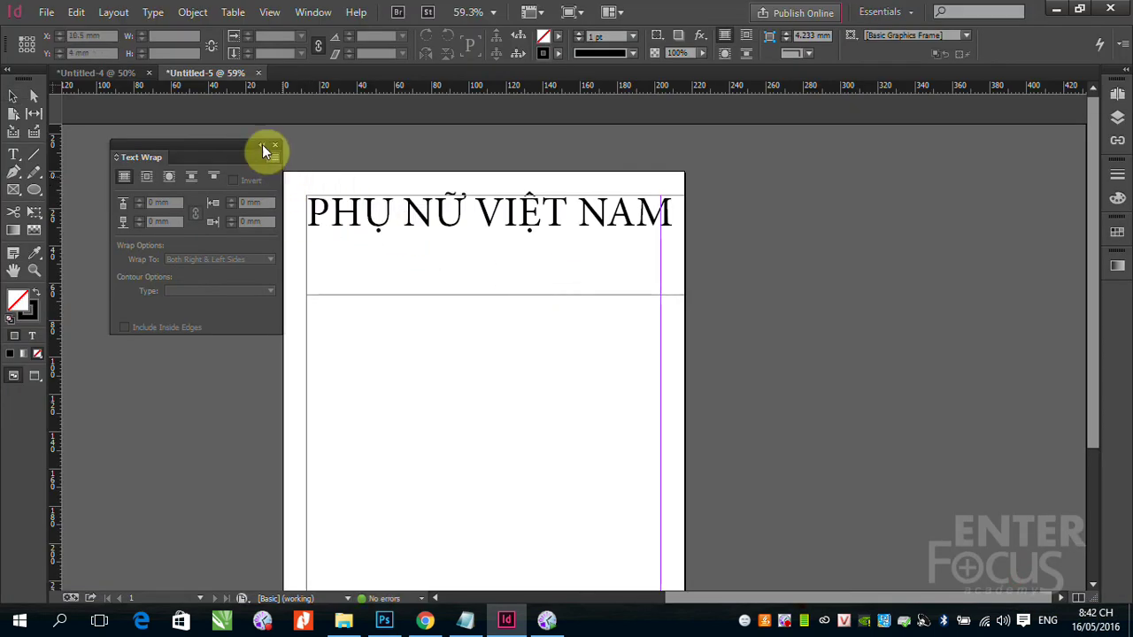
pyautogui.click(273, 146)
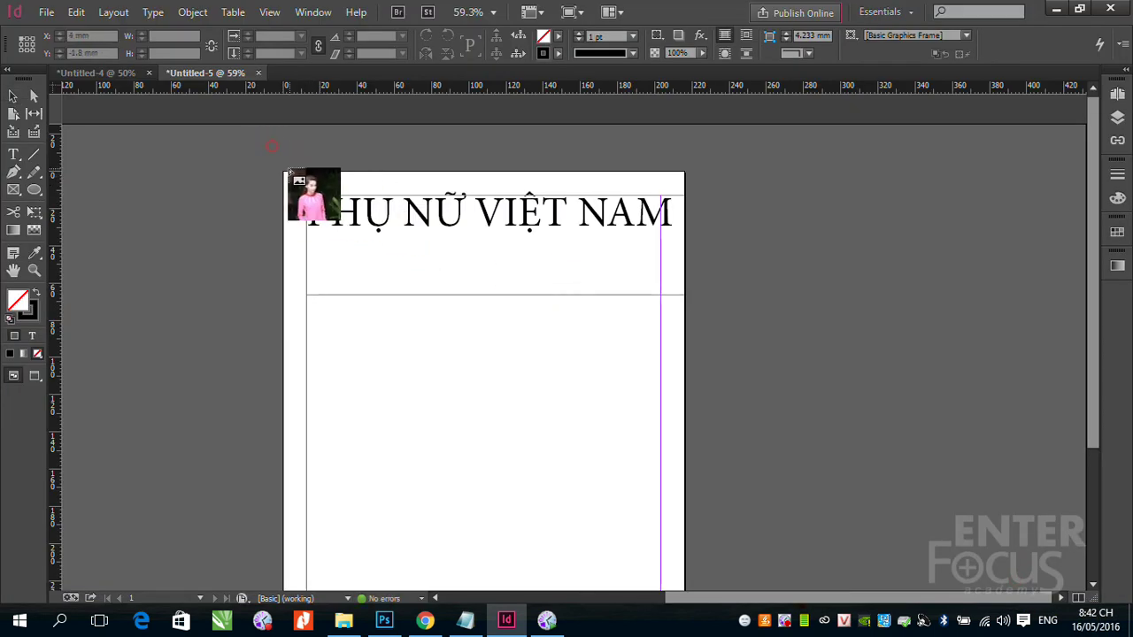
pyautogui.moveTo(286, 172); pyautogui.dragTo(779, 580)
pyautogui.click(581, 381)
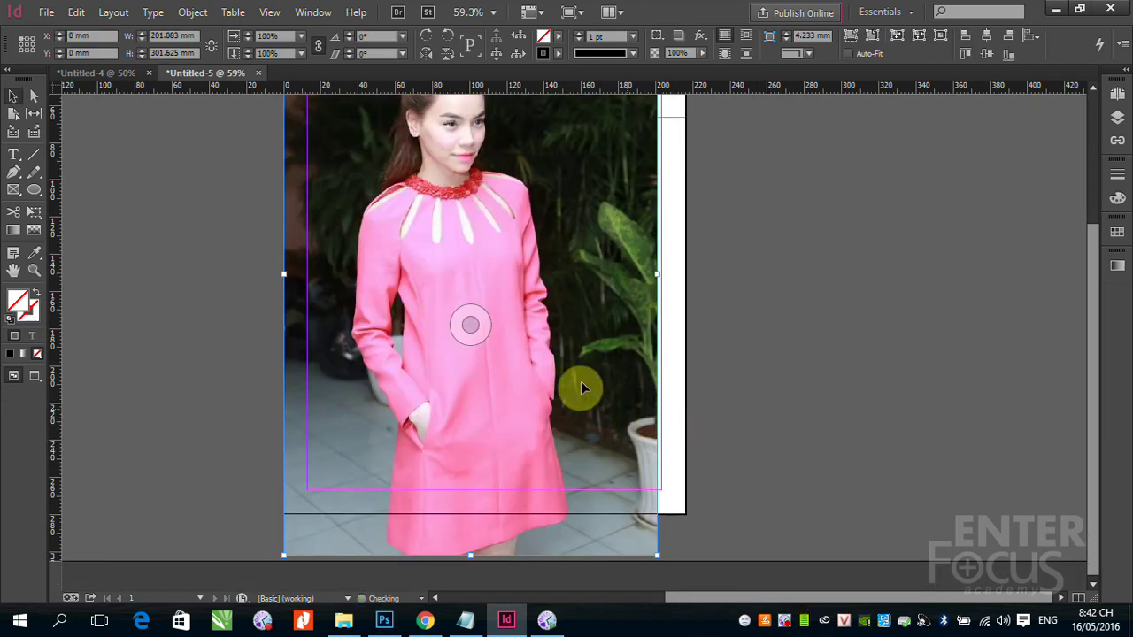
# Scale the placed photo proportionally from its lower-right corner to about 239 × 359 mm so it covers the page
pyautogui.hotkey('ctrl', '-')
pyautogui.hotkey('ctrl', '-')
pyautogui.hotkey('ctrl', '-')
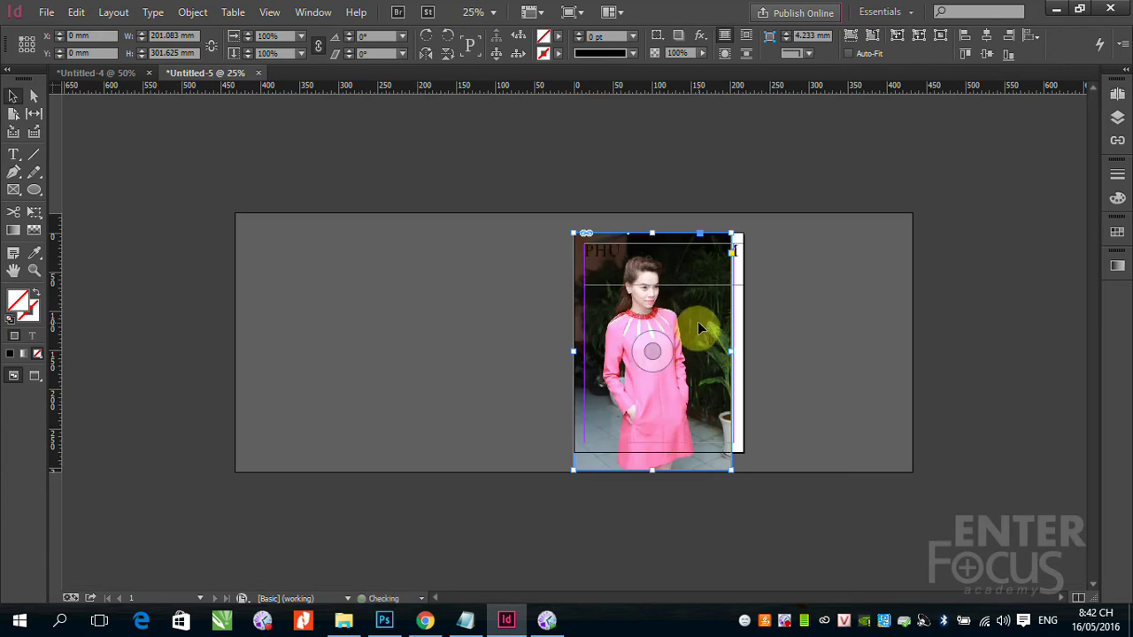
pyautogui.hotkey('ctrl', '=')
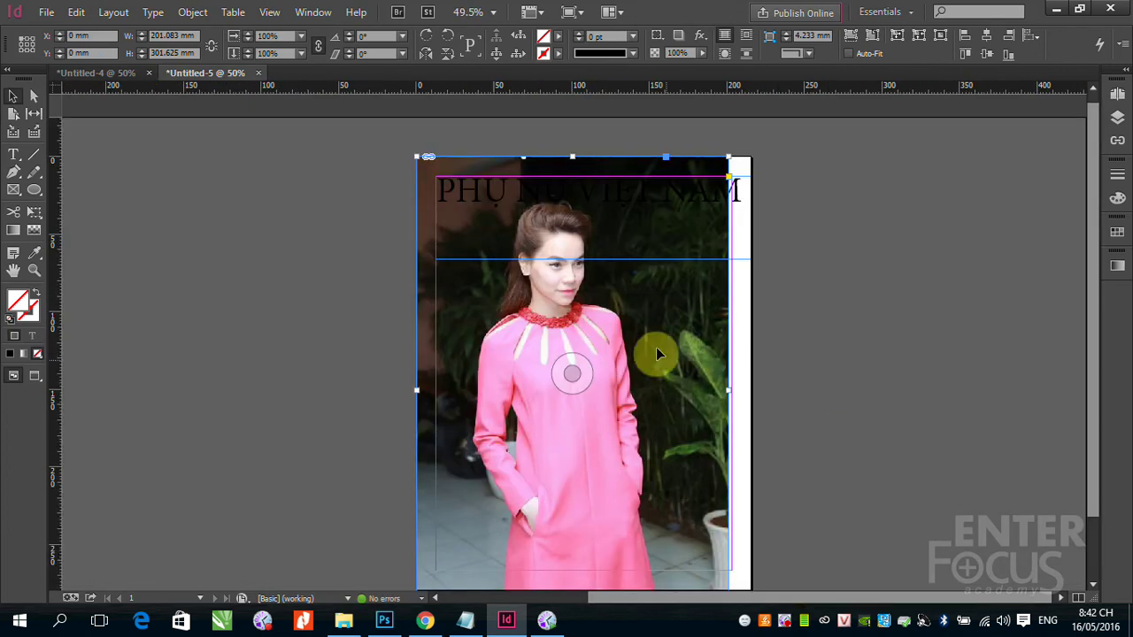
pyautogui.hotkey('ctrl', '-')
pyautogui.hotkey('ctrl', '-')
pyautogui.hotkey('ctrl', '-')
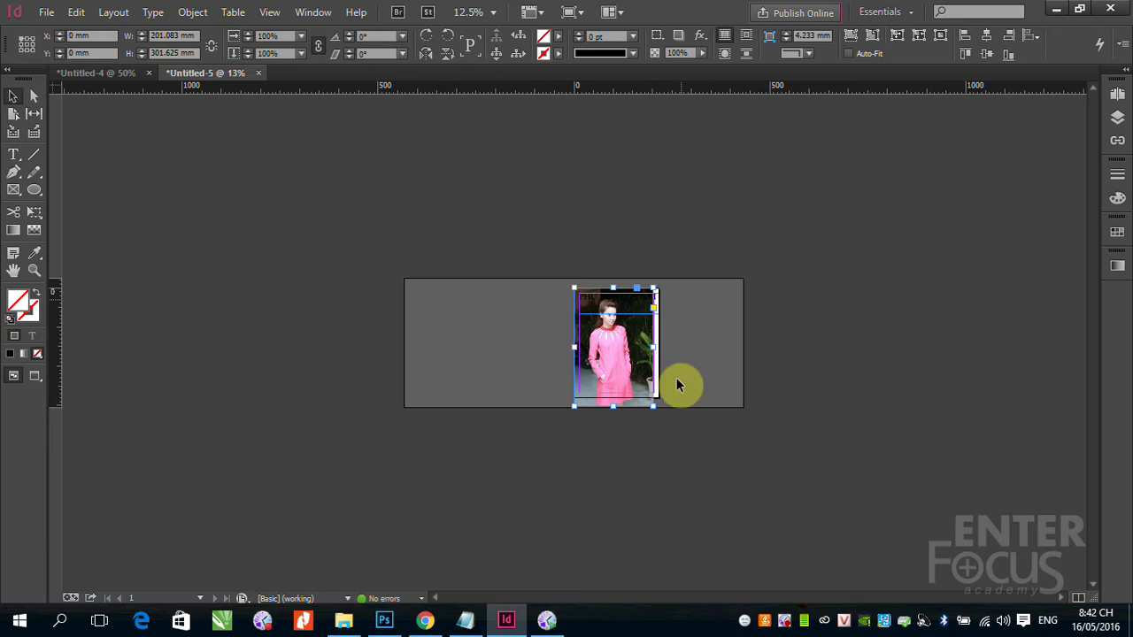
pyautogui.moveTo(652, 406); pyautogui.dragTo(667, 430)
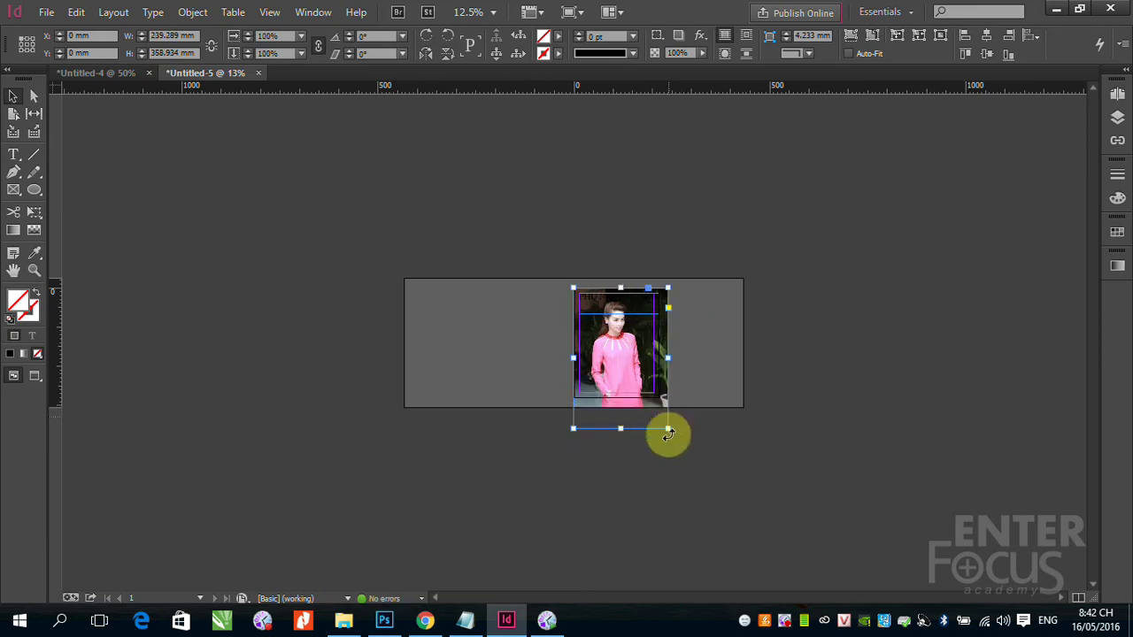
pyautogui.click(771, 313)
pyautogui.press('z')
pyautogui.moveTo(534, 264); pyautogui.dragTo(724, 397)
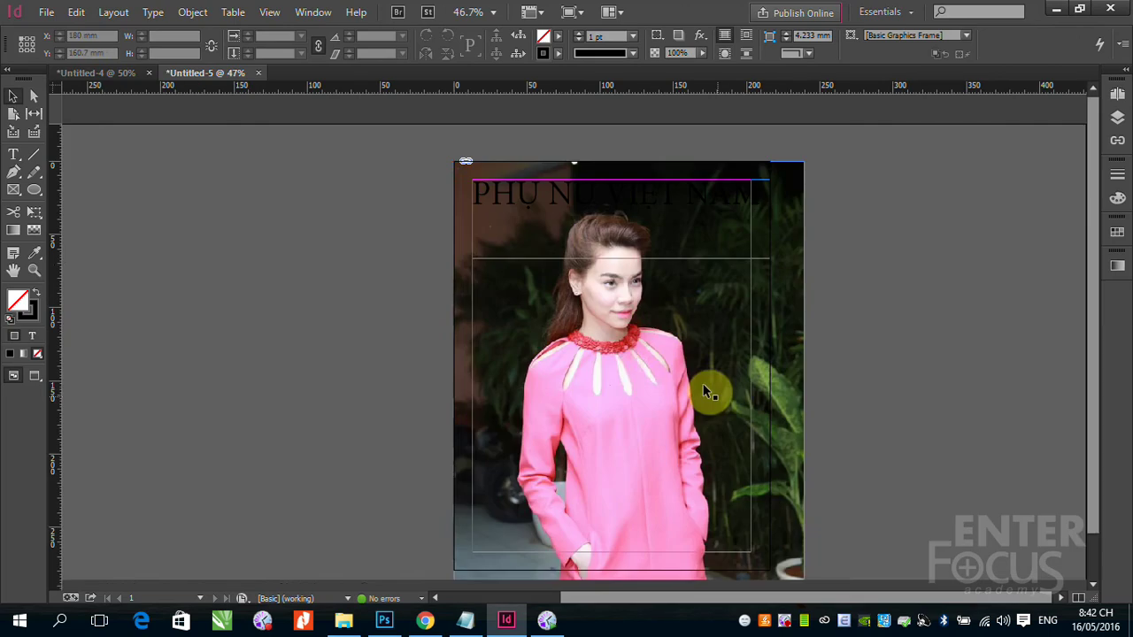
# Move the photo straight up to Y -14 mm so the model's hair overlaps the masthead
pyautogui.click(13, 155)
pyautogui.click(596, 240)
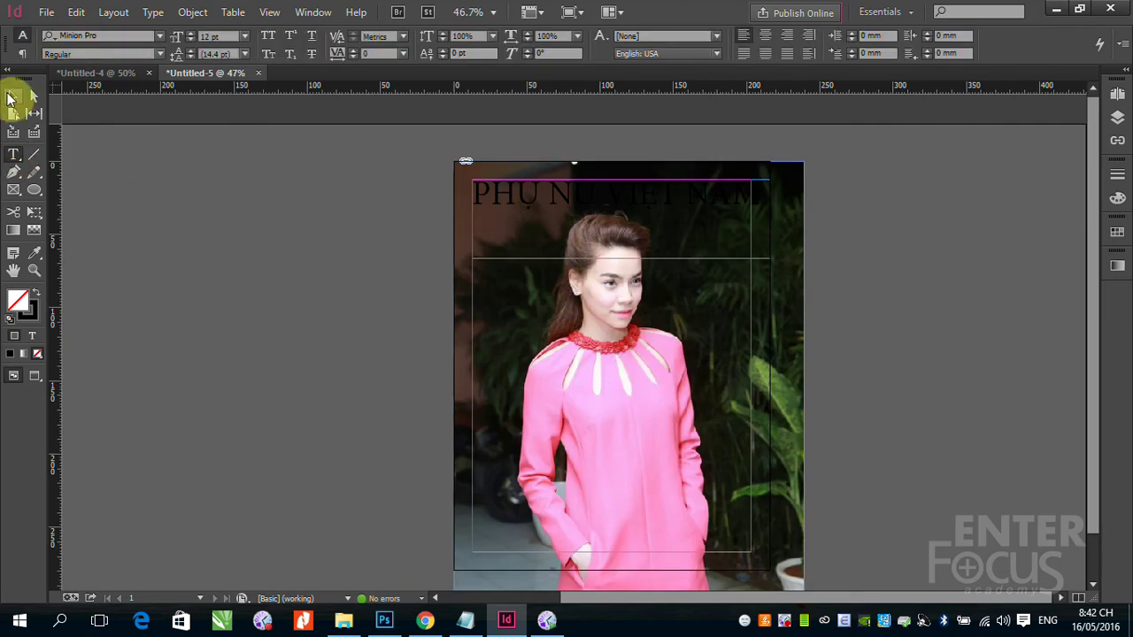
pyautogui.click(13, 98)
pyautogui.moveTo(791, 304); pyautogui.dragTo(791, 310)
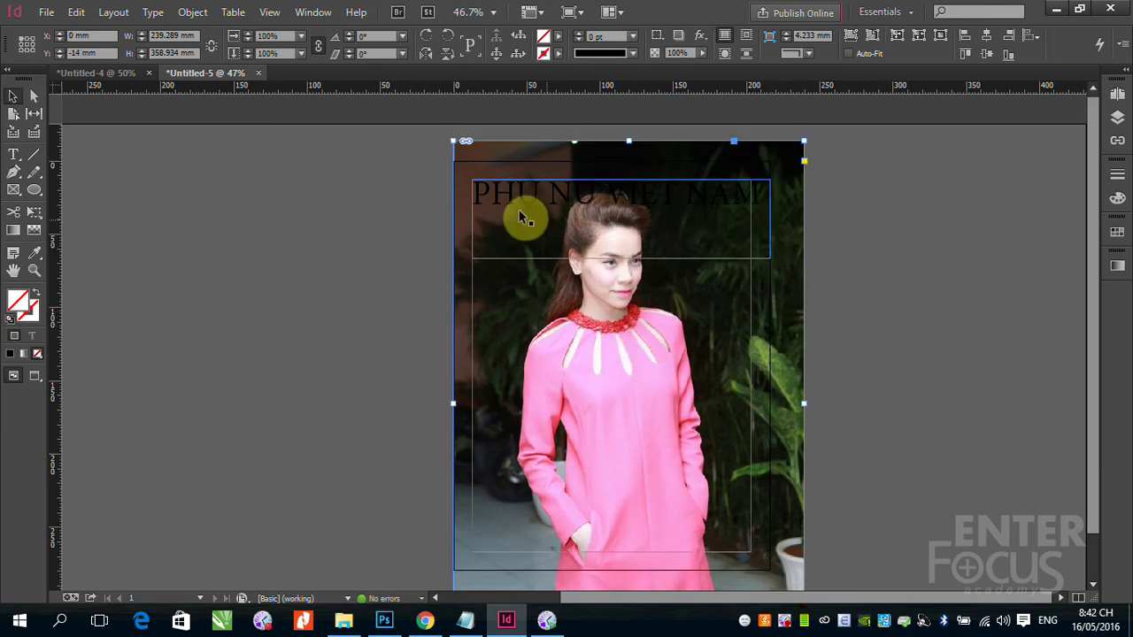
# Recolor the whole PHỤ NỮ VIỆT NAM masthead with the pink sampled from the model's dress
pyautogui.click(18, 157)
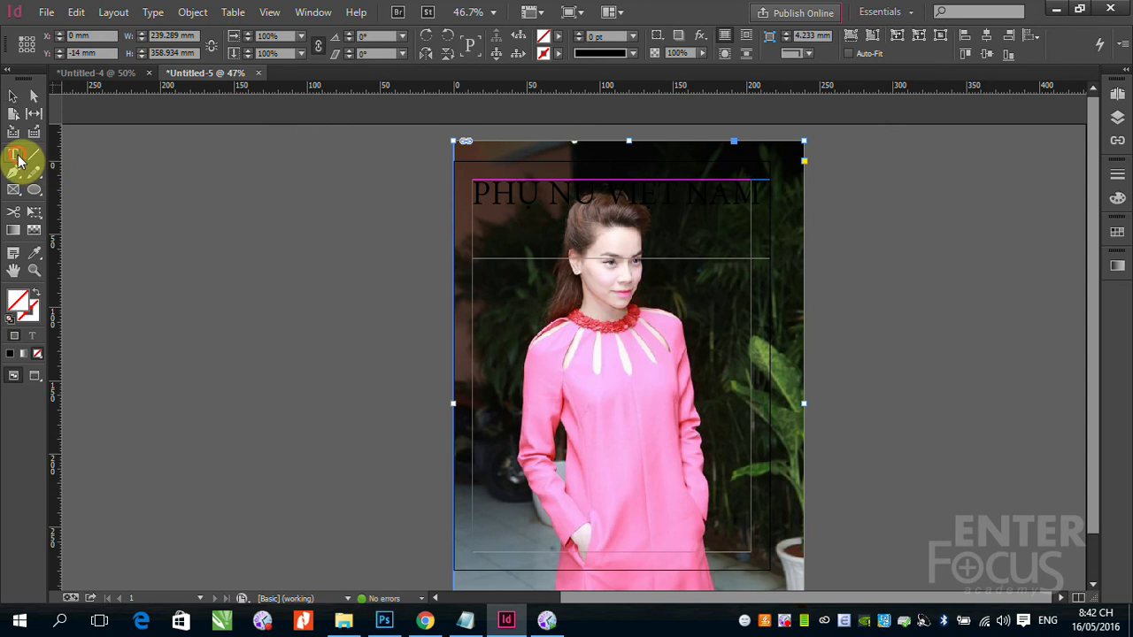
pyautogui.click(494, 193)
pyautogui.hotkey('ctrl', 'a')
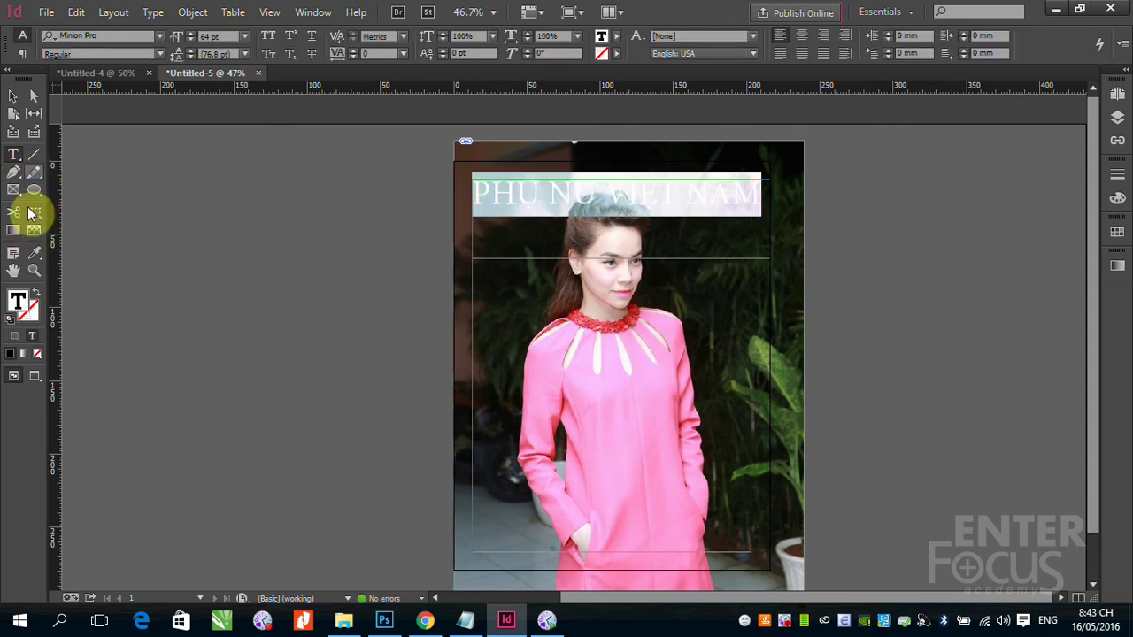
pyautogui.click(35, 254)
pyautogui.click(600, 382)
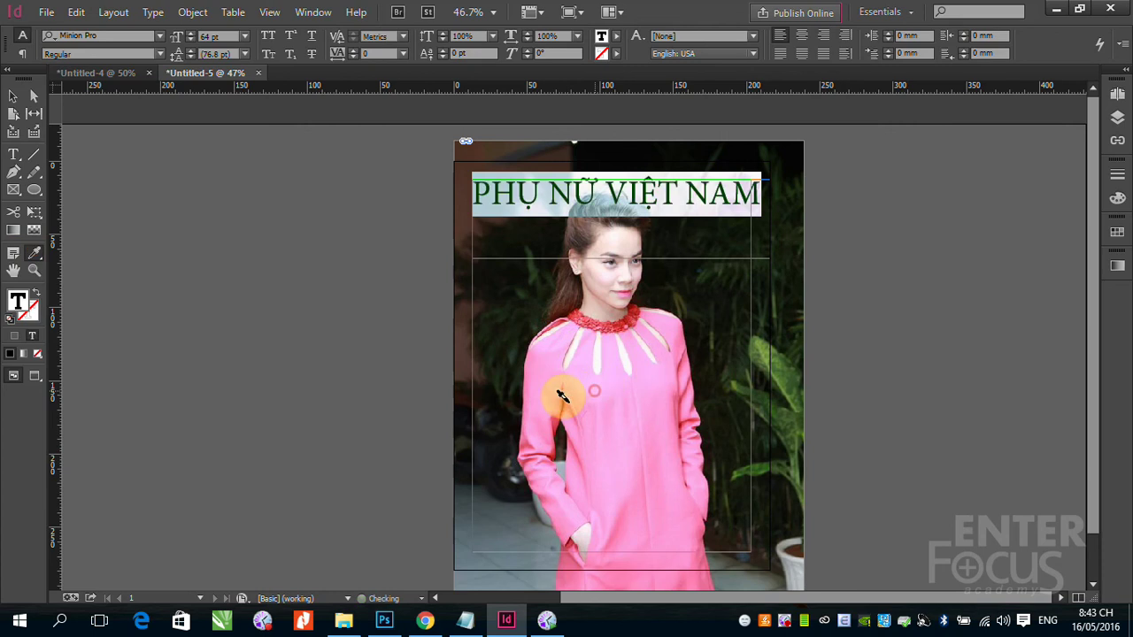
pyautogui.click(13, 96)
pyautogui.click(688, 304)
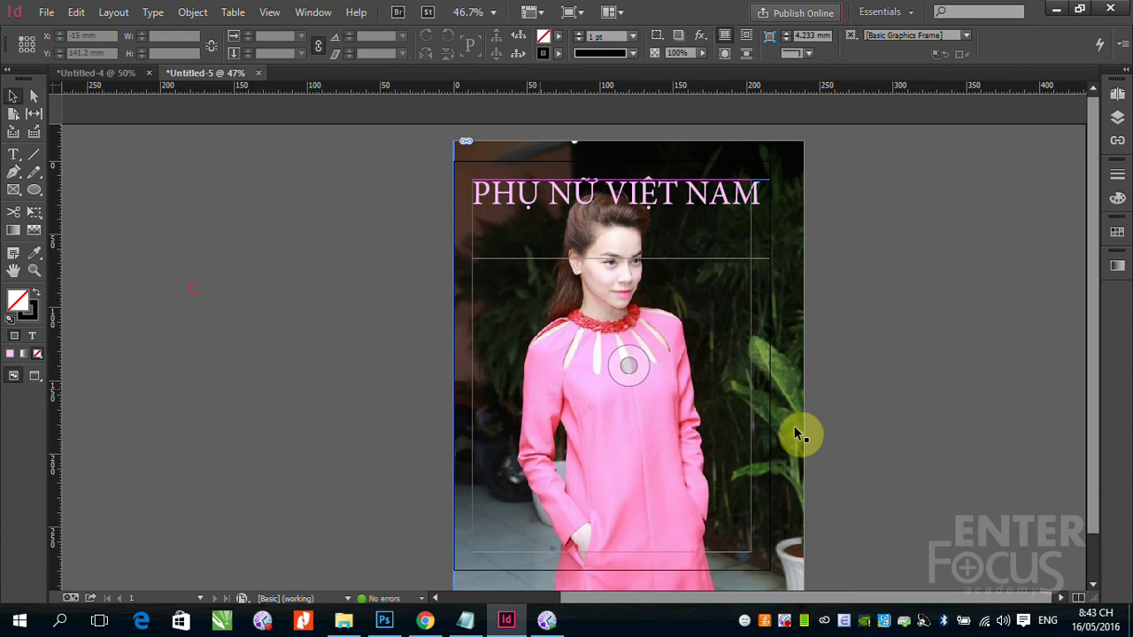
# Switch to Photoshop, duplicate HNH2.jpg on the Desktop and open HNH2 - Copy.jpg
pyautogui.click(382, 620)
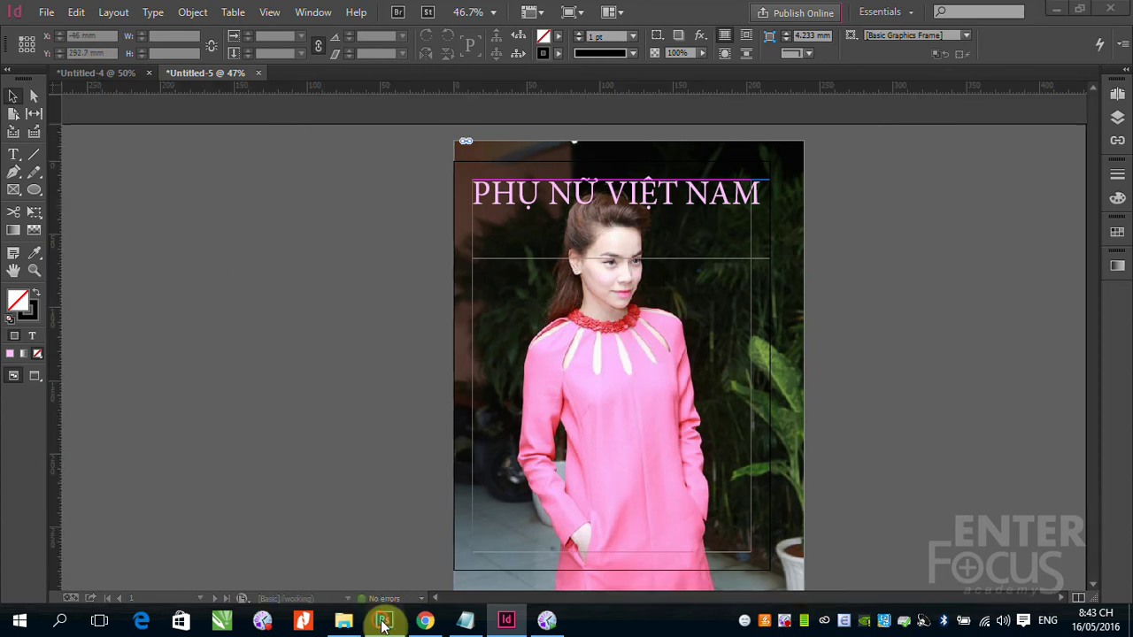
pyautogui.click(50, 11)
pyautogui.click(55, 43)
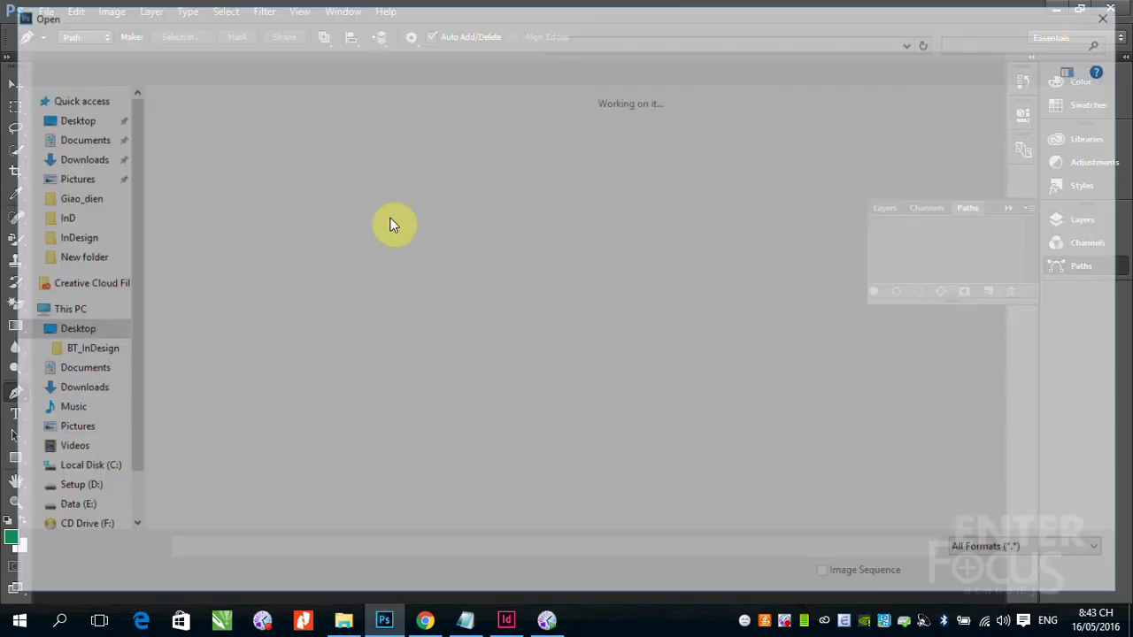
pyautogui.moveTo(801, 266); pyautogui.dragTo(737, 427)
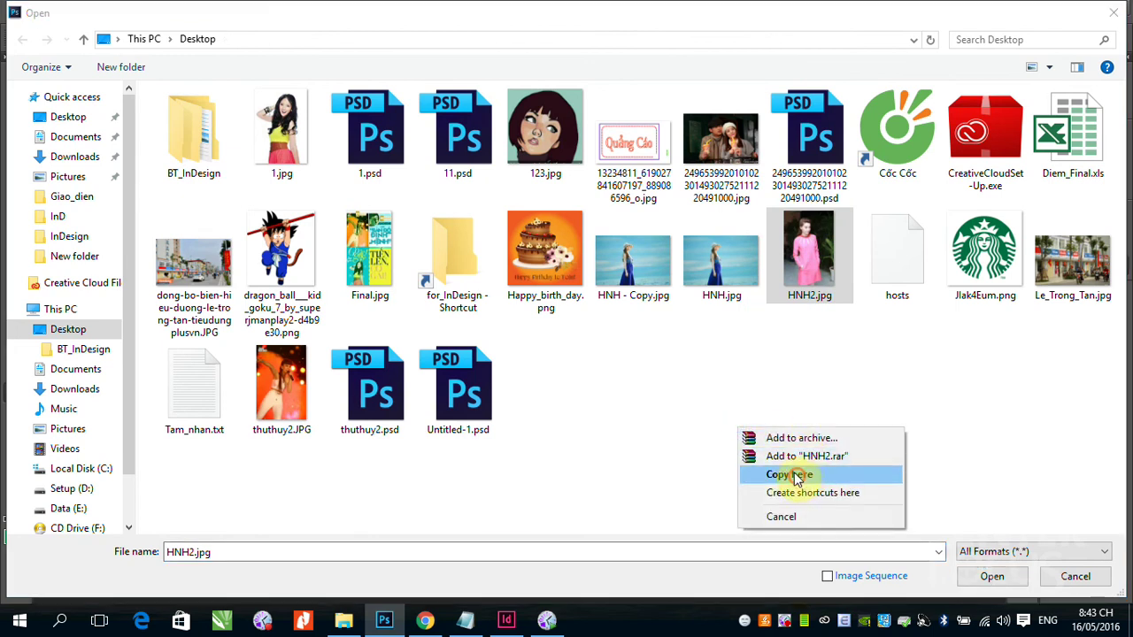
pyautogui.click(796, 476)
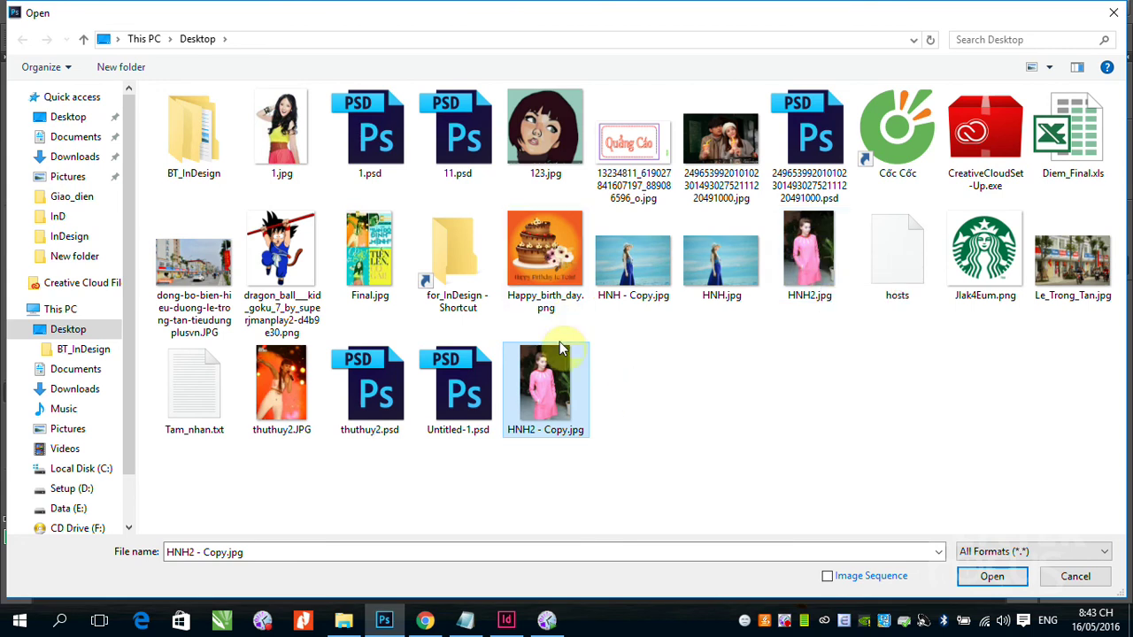
pyautogui.doubleClick(545, 376)
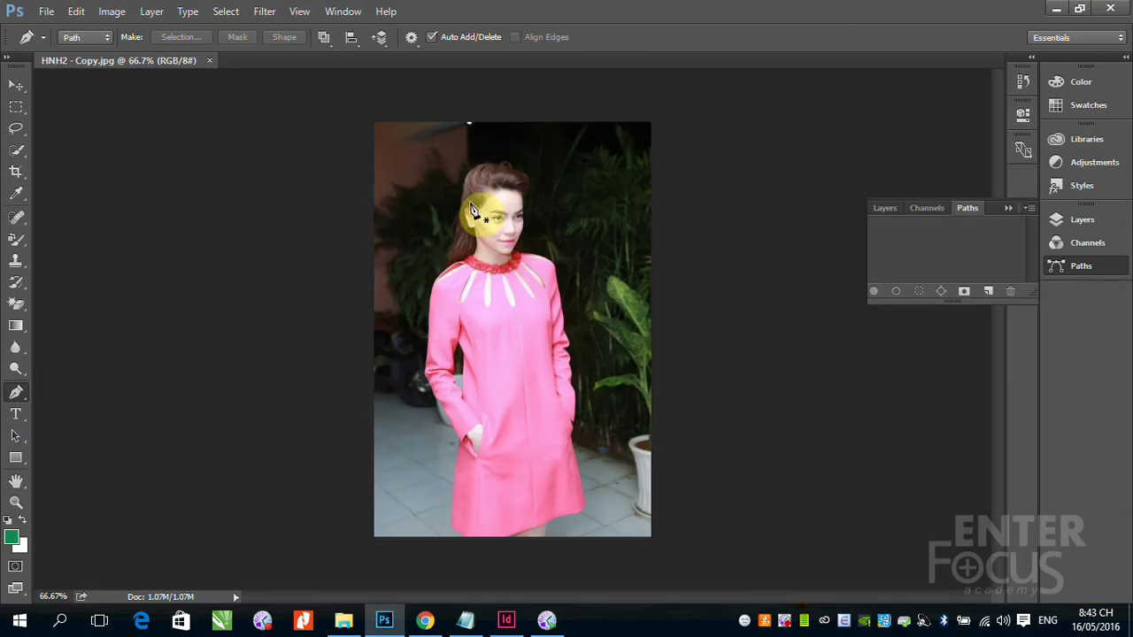
# Draw a closed Pen path around the model's hair and upper head, cutting straight across just above the eyebrows
pyautogui.moveTo(413, 152); pyautogui.dragTo(614, 264)
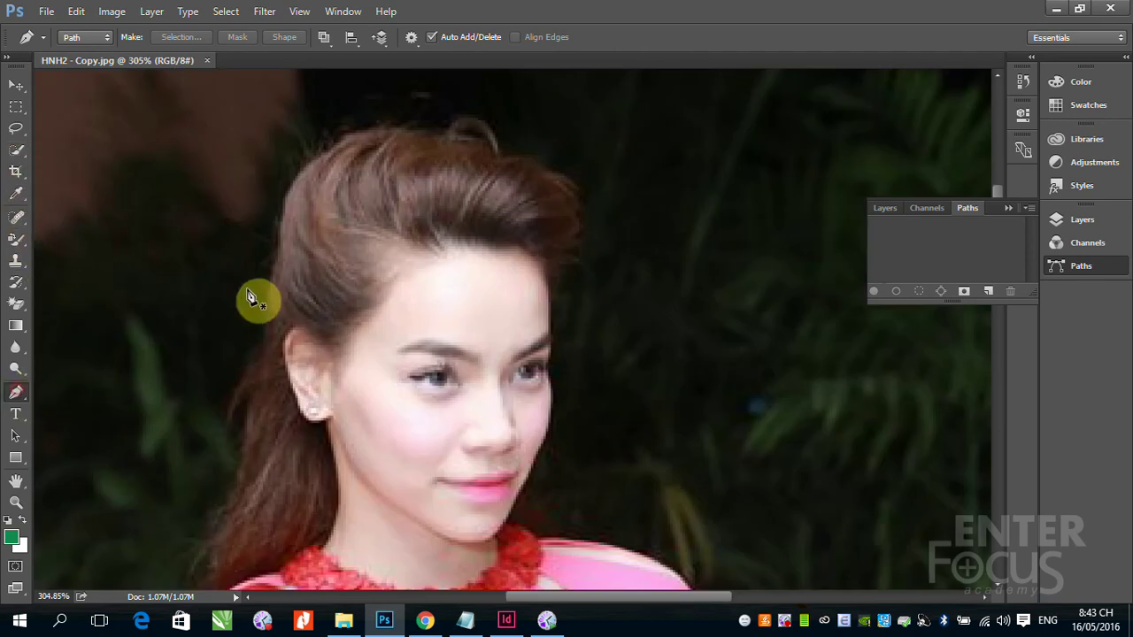
pyautogui.click(263, 348)
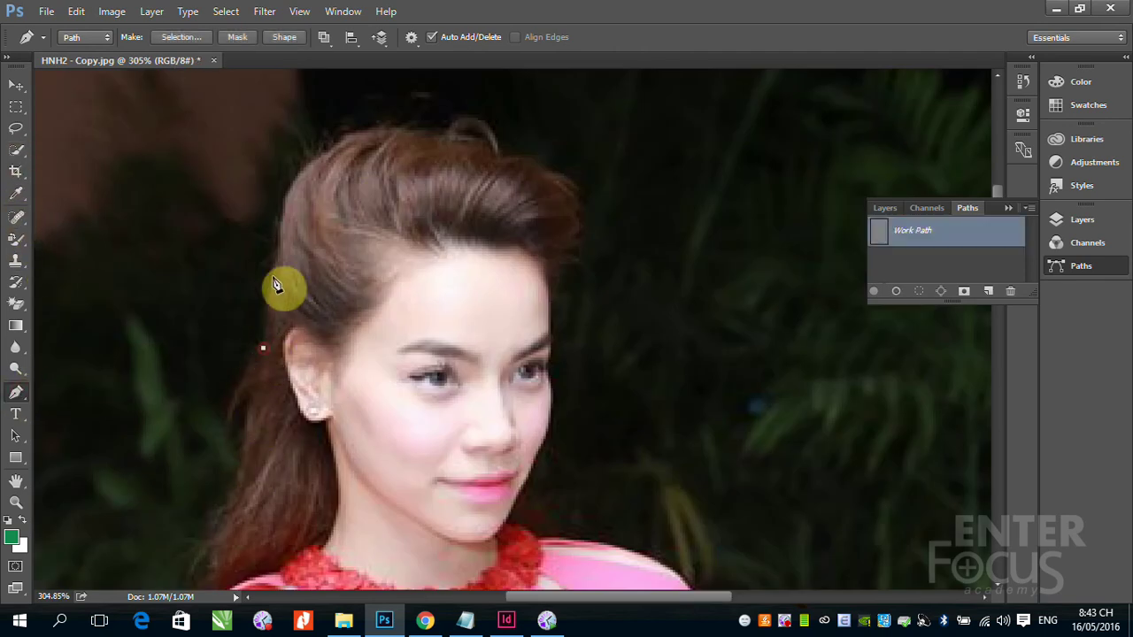
pyautogui.click(278, 221)
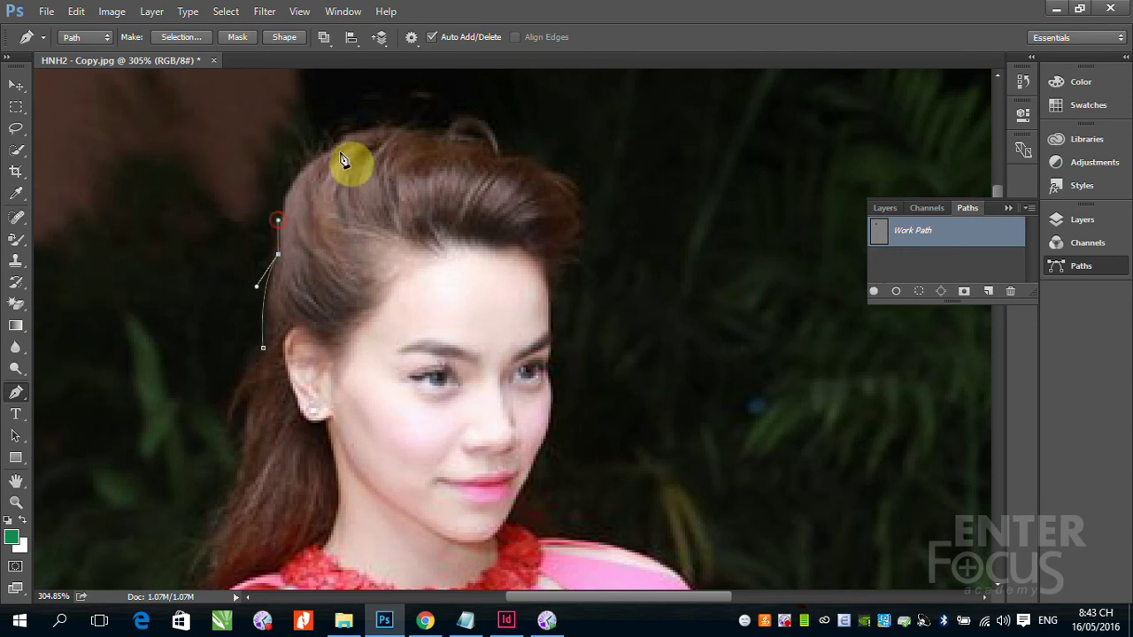
pyautogui.moveTo(333, 144)
pyautogui.mouseDown()
pyautogui.moveTo(395, 118)
pyautogui.moveTo(344, 138)
pyautogui.mouseUp()
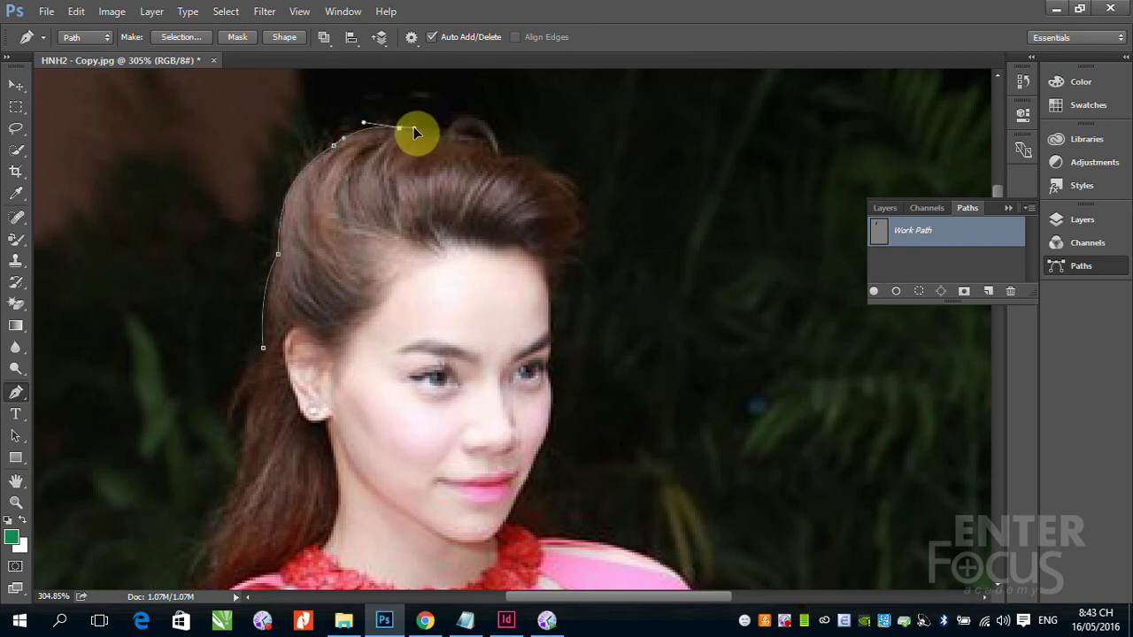
pyautogui.moveTo(413, 131); pyautogui.dragTo(452, 125)
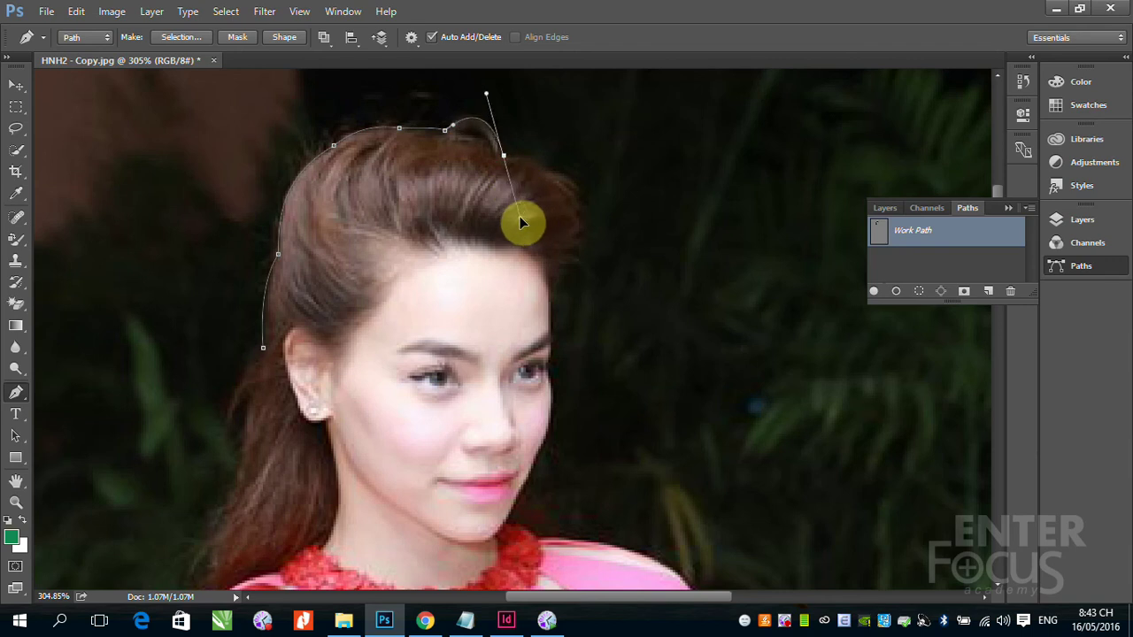
pyautogui.moveTo(516, 156); pyautogui.dragTo(514, 151)
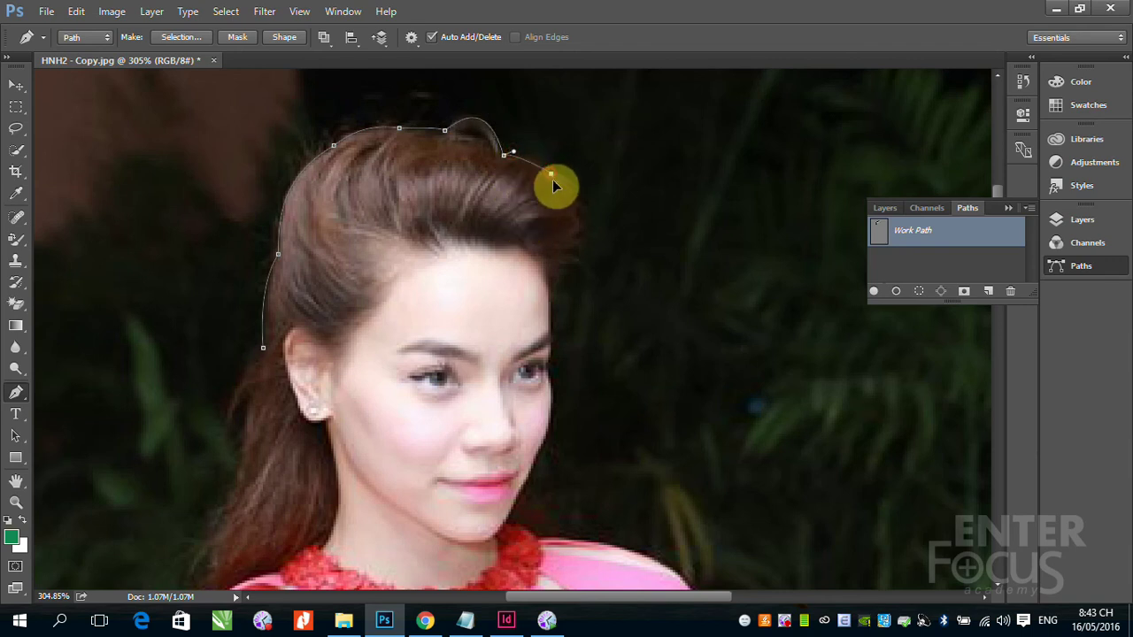
pyautogui.moveTo(585, 214); pyautogui.dragTo(584, 237)
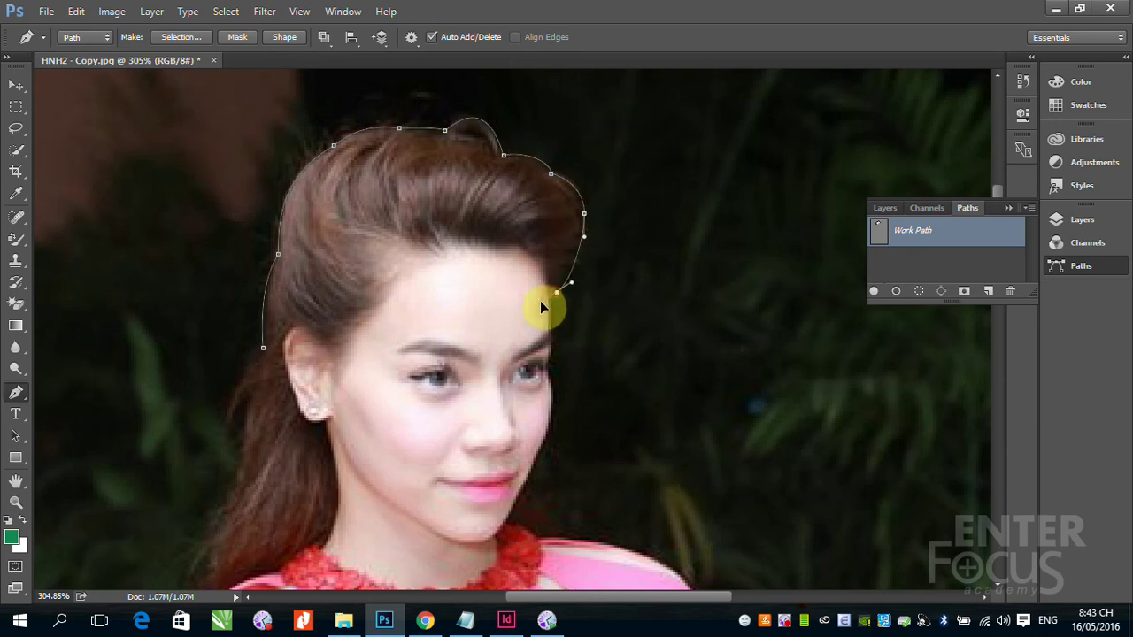
pyautogui.moveTo(541, 310); pyautogui.dragTo(545, 306)
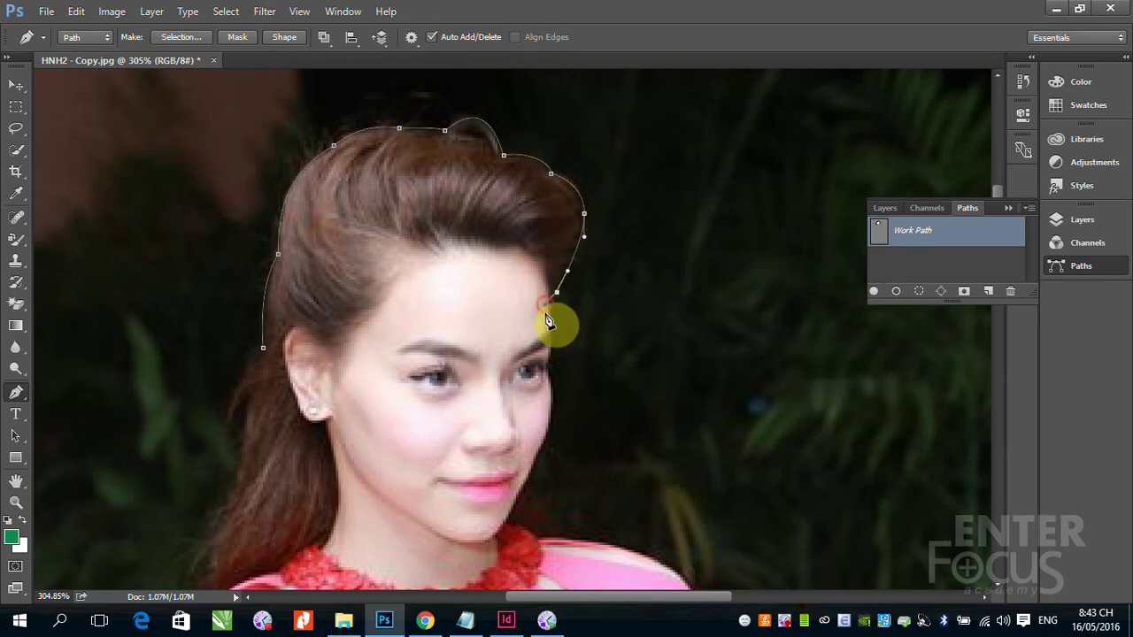
pyautogui.click(554, 336)
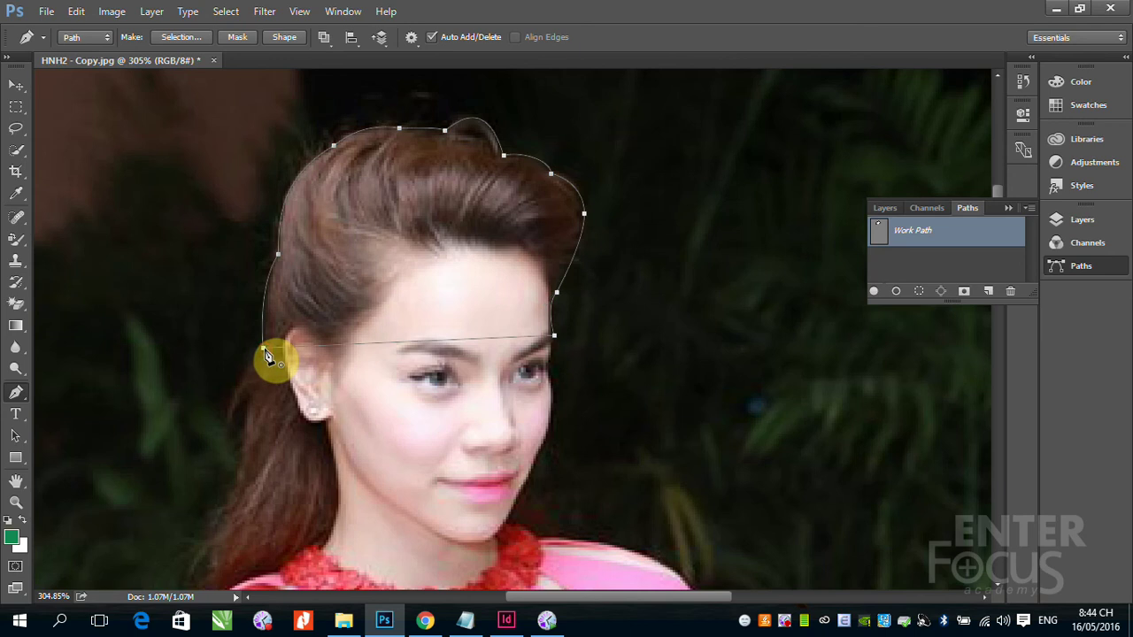
pyautogui.click(264, 347)
# Save the work path as Path 1 and set it as the image's clipping path
pyautogui.doubleClick(968, 237)
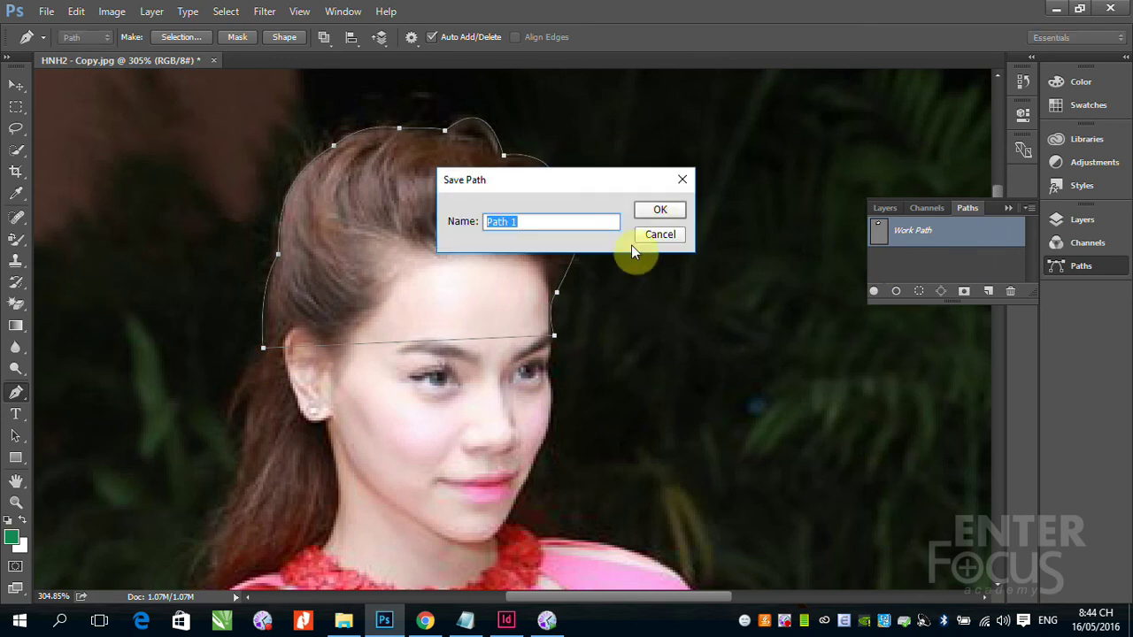
pyautogui.click(656, 214)
pyautogui.click(1028, 208)
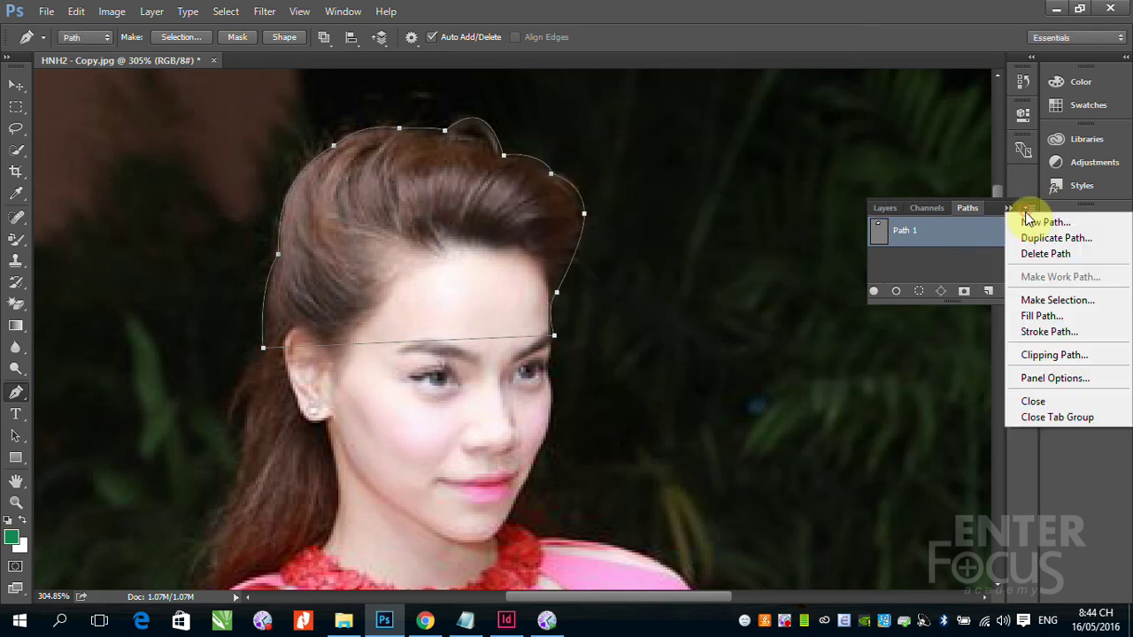
pyautogui.click(1077, 363)
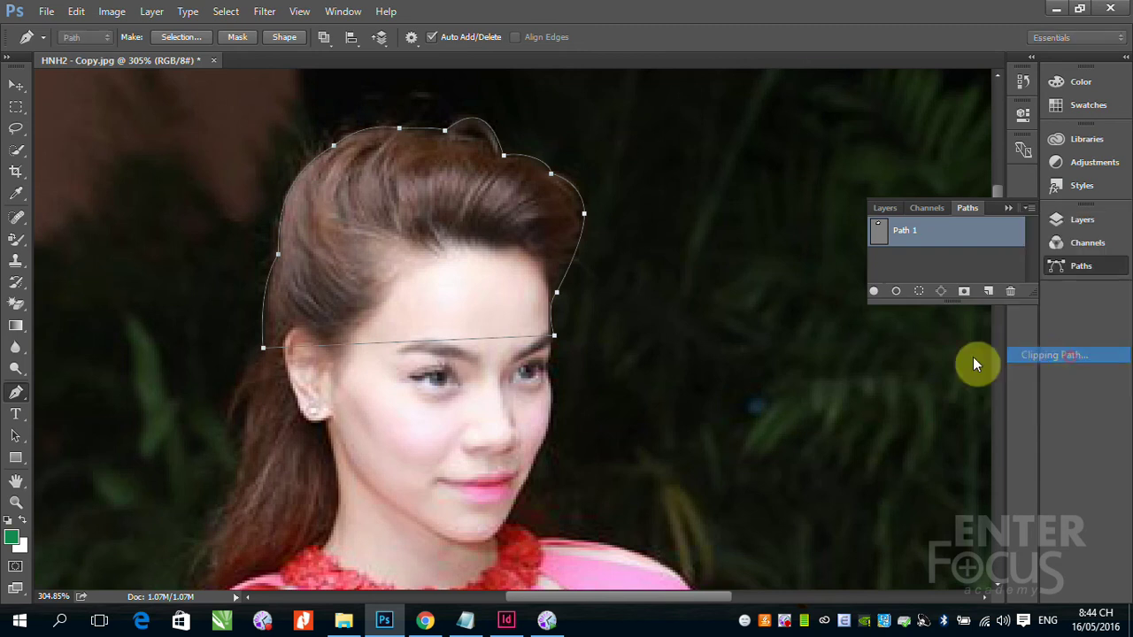
pyautogui.click(689, 211)
# Close HNH2 - Copy.jpg and save its changes as a progressive JPEG at Maximum quality 12 with 3 scans
pyautogui.click(212, 61)
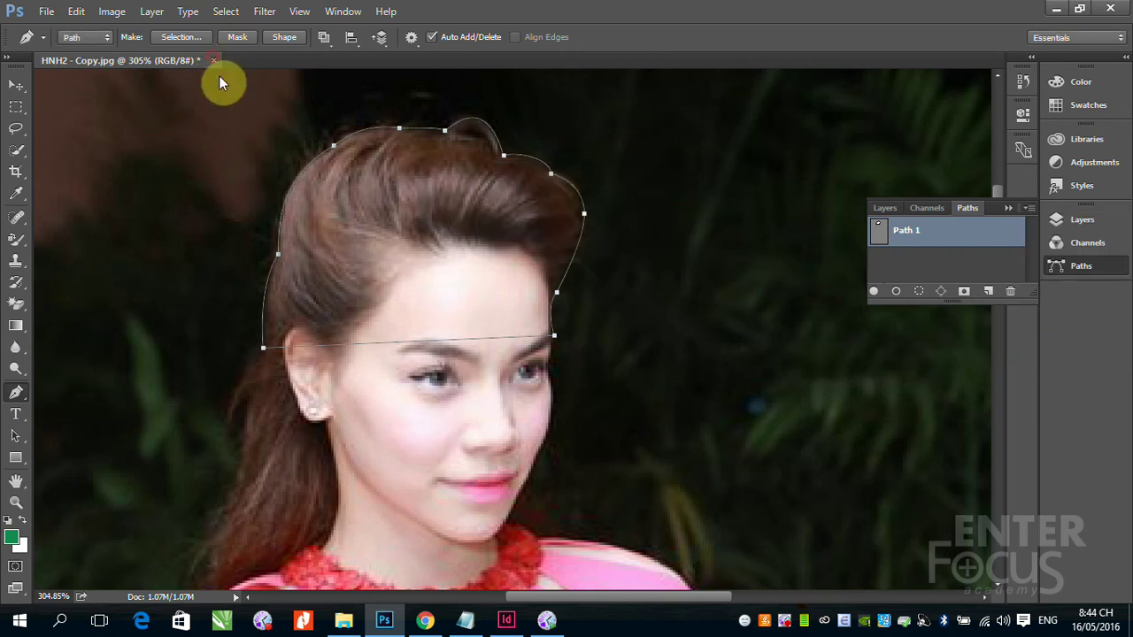
pyautogui.click(500, 246)
pyautogui.click(665, 155)
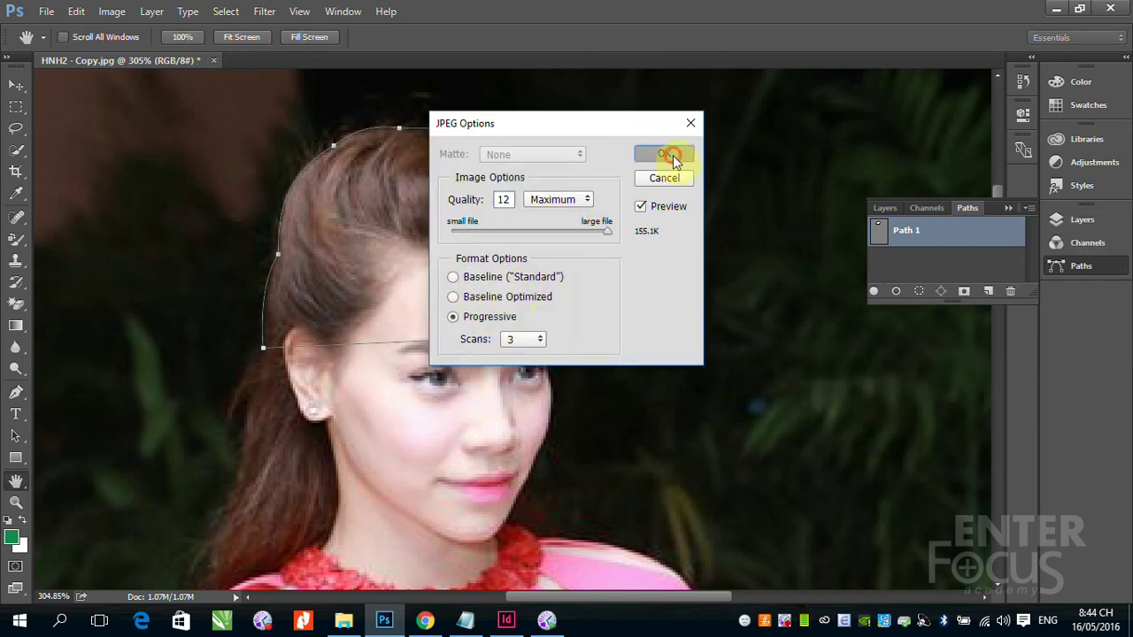
# Switch to InDesign, copy the cover photo and paste the duplicate in place over the PHỤ NỮ VIỆT NAM masthead
pyautogui.click(506, 619)
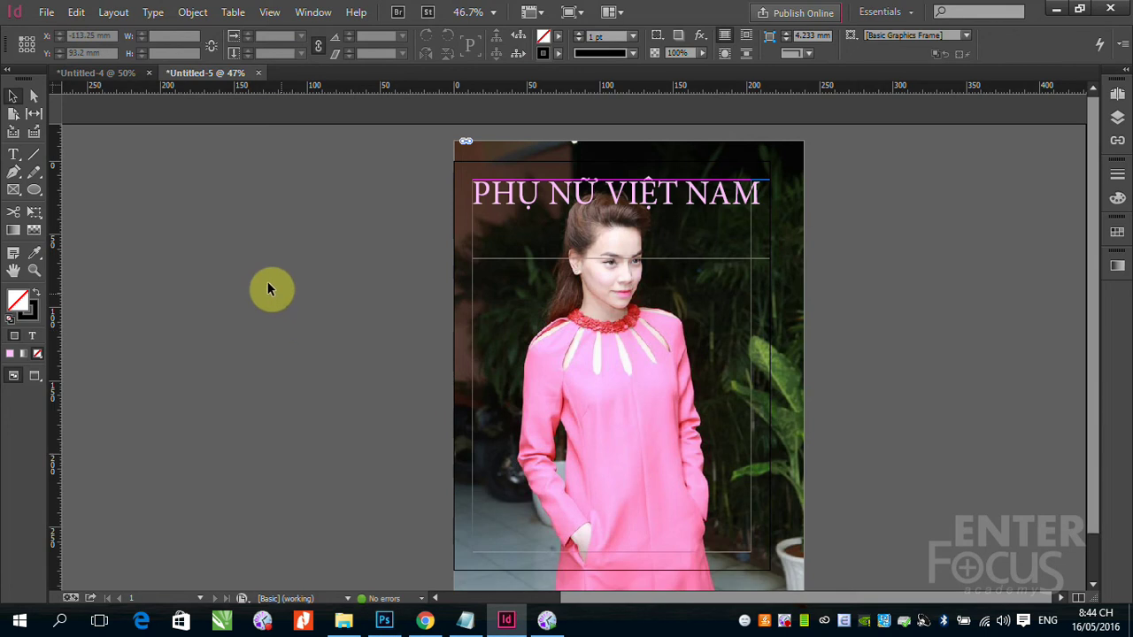
pyautogui.click(793, 259)
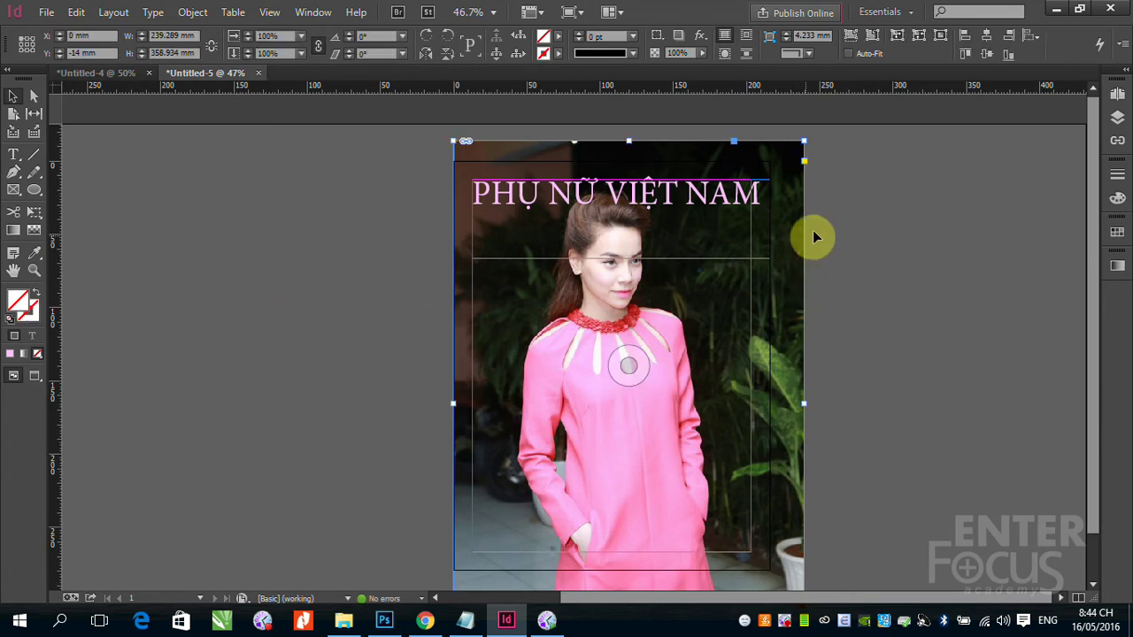
pyautogui.click(76, 13)
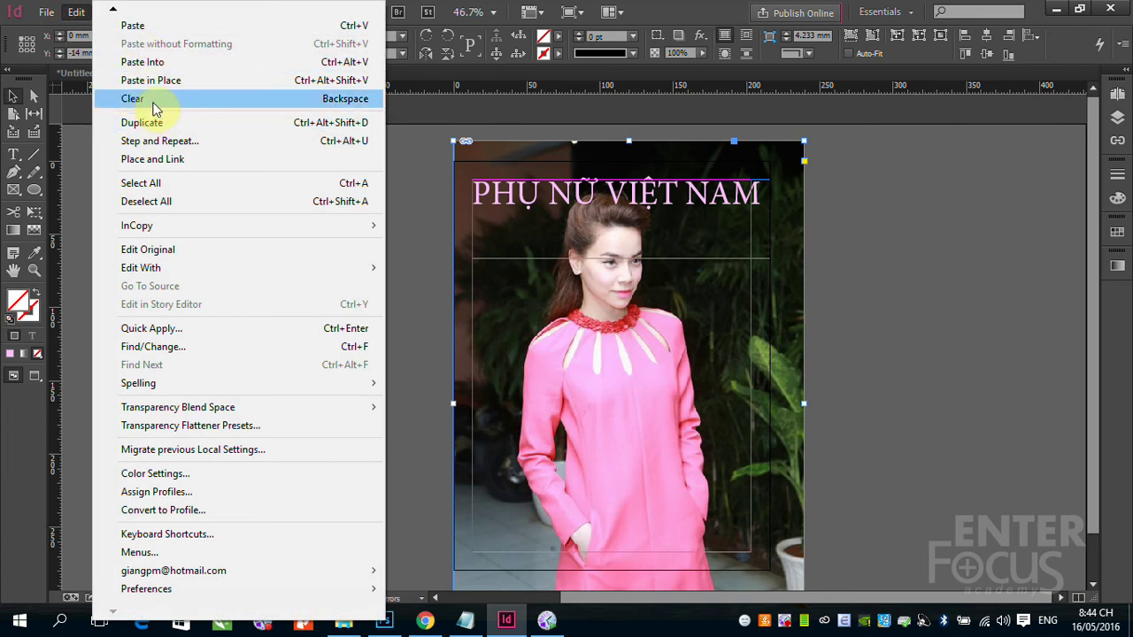
pyautogui.click(751, 194)
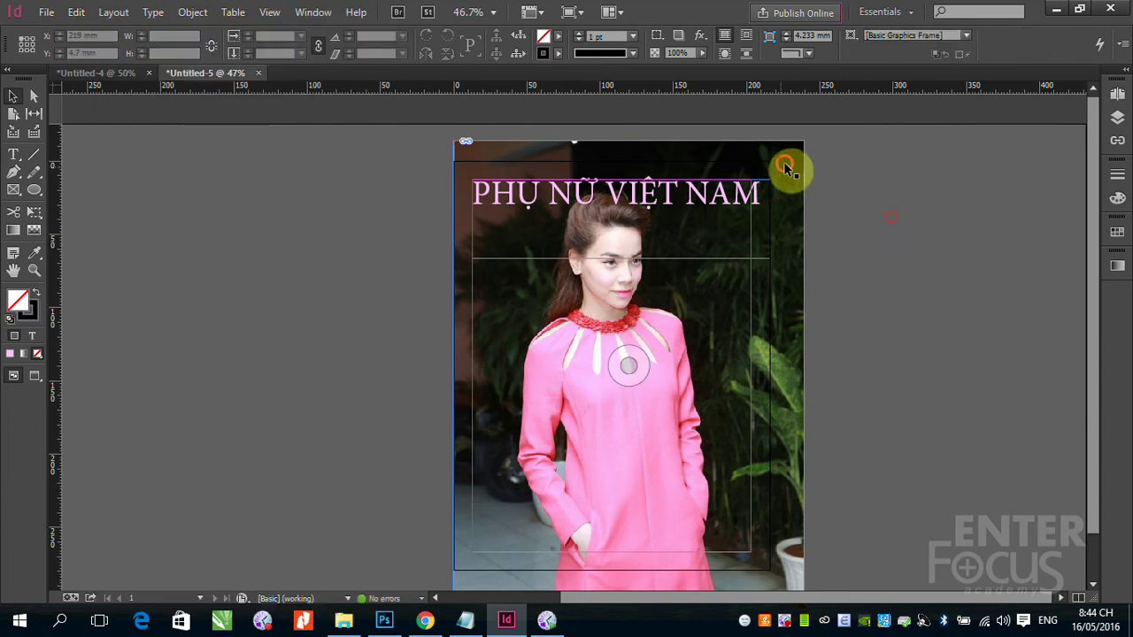
pyautogui.click(788, 168)
pyautogui.click(76, 13)
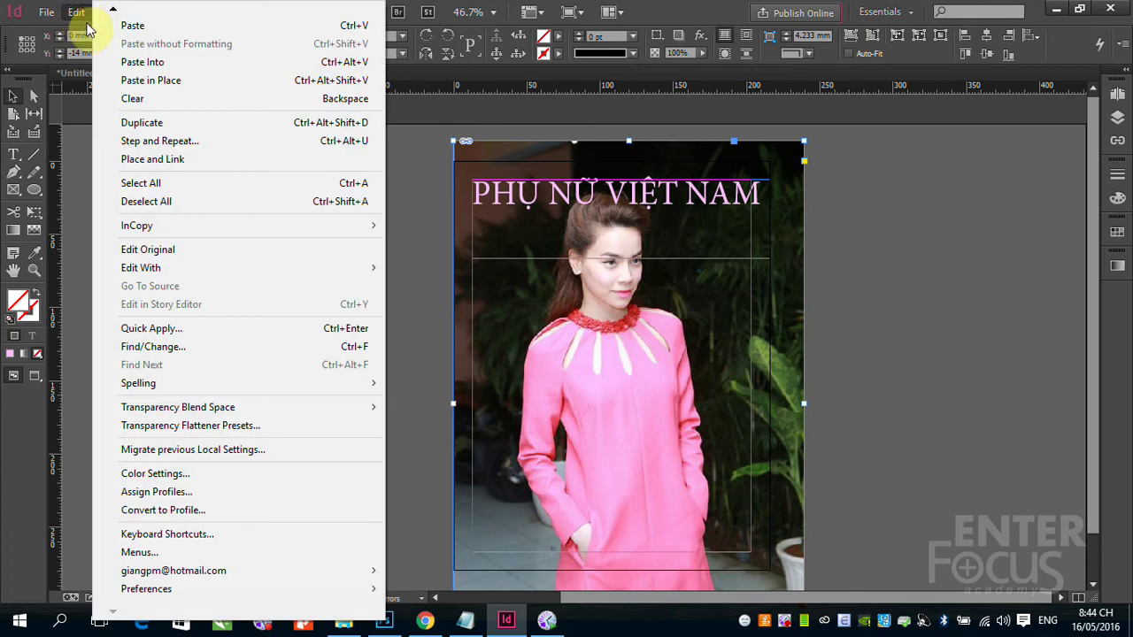
pyautogui.moveTo(114, 9)
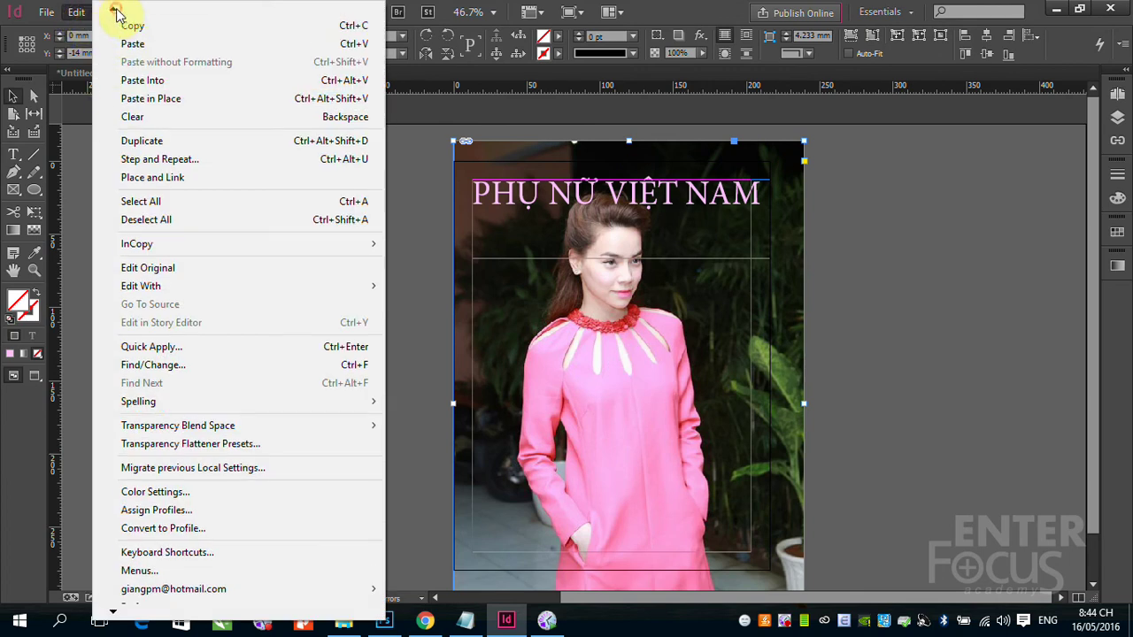
pyautogui.click(131, 83)
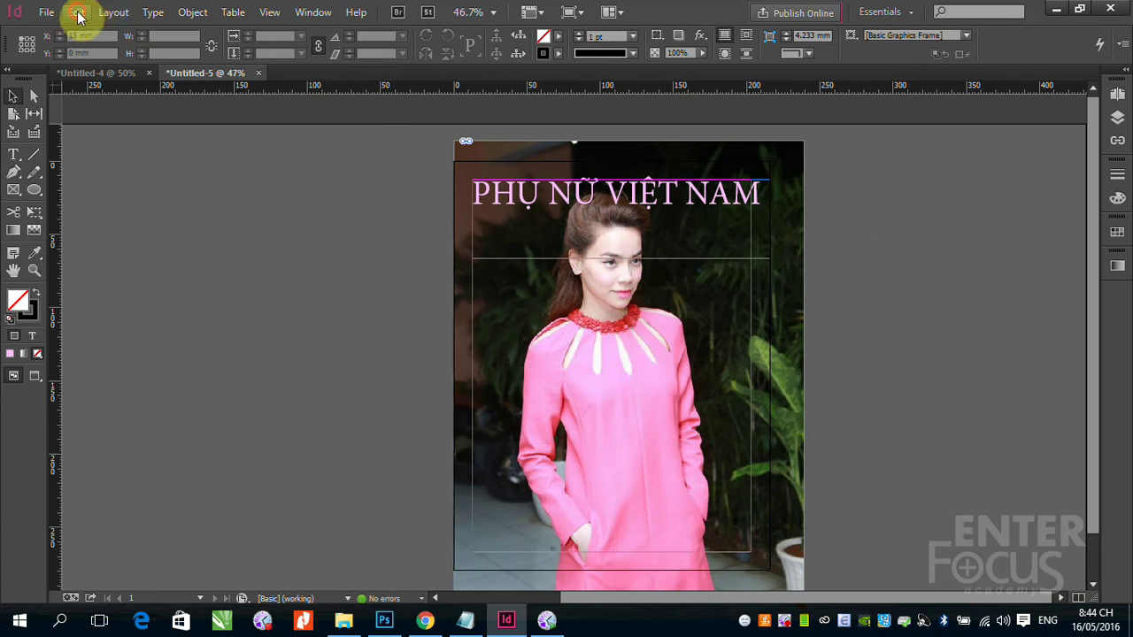
pyautogui.click(77, 12)
pyautogui.click(169, 162)
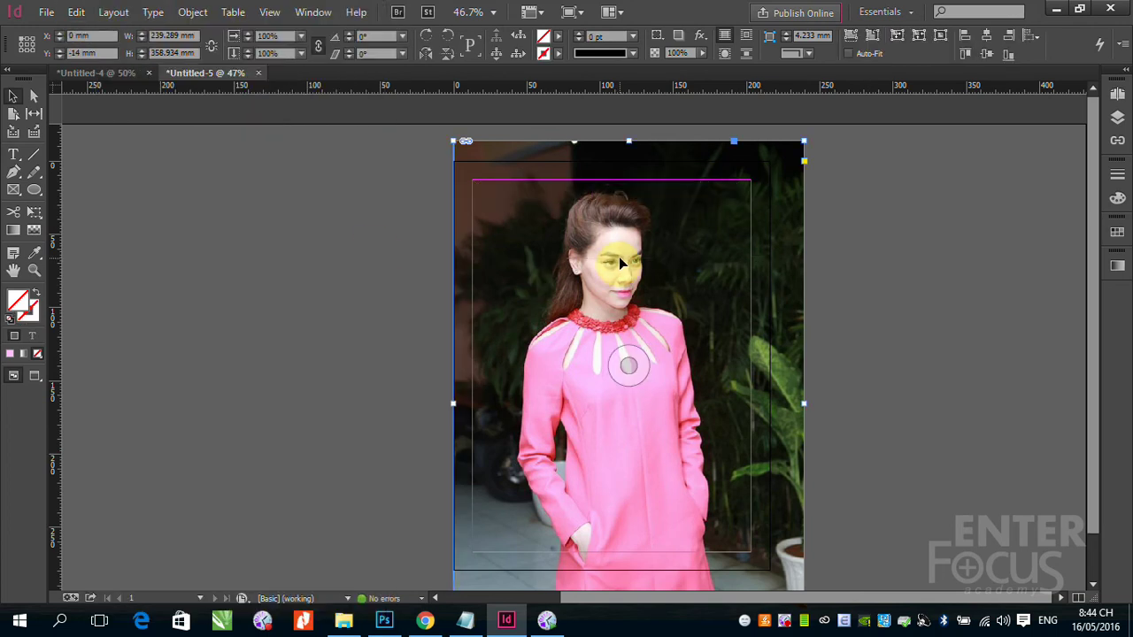
# Place HNH2 - Copy.jpg from the Desktop into the duplicate photo frame, replacing the selected item
pyautogui.click(792, 223)
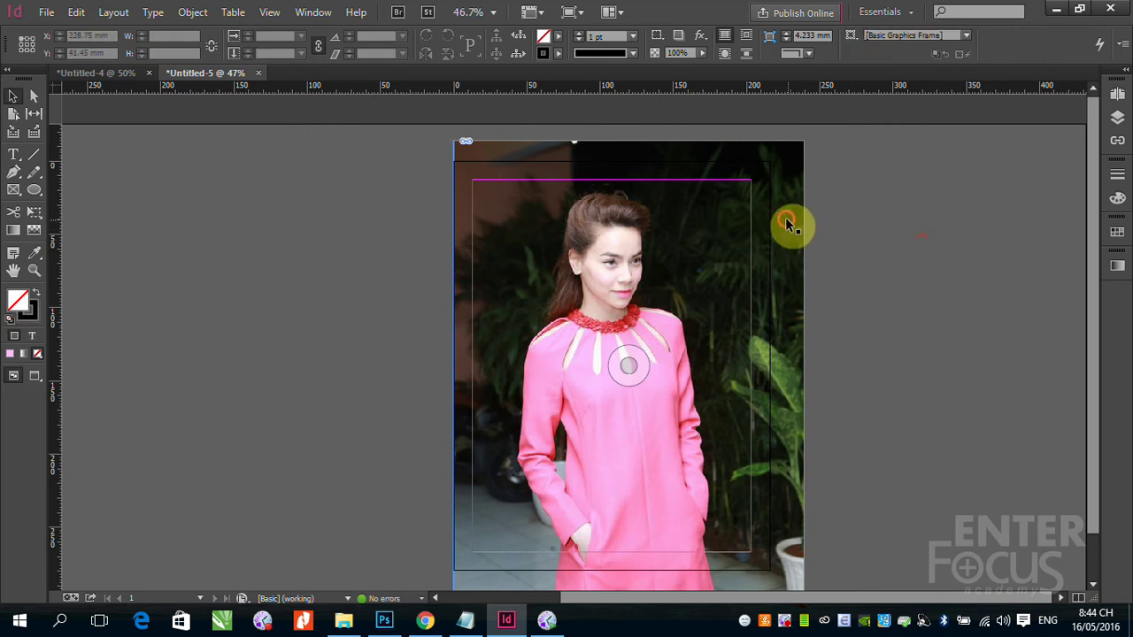
pyautogui.click(49, 13)
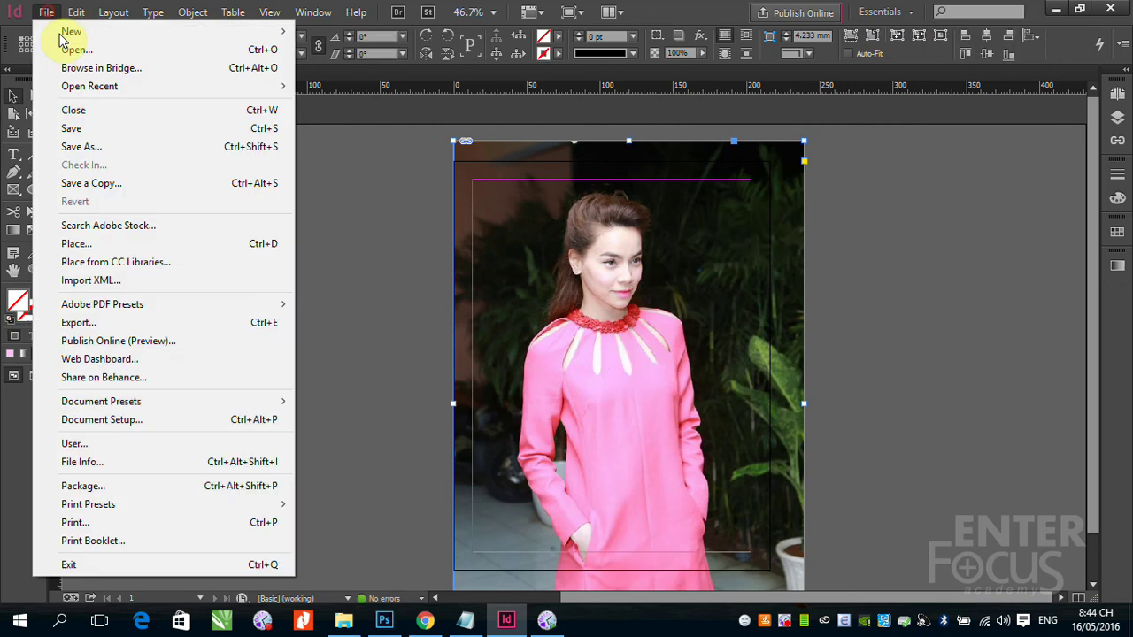
pyautogui.click(114, 246)
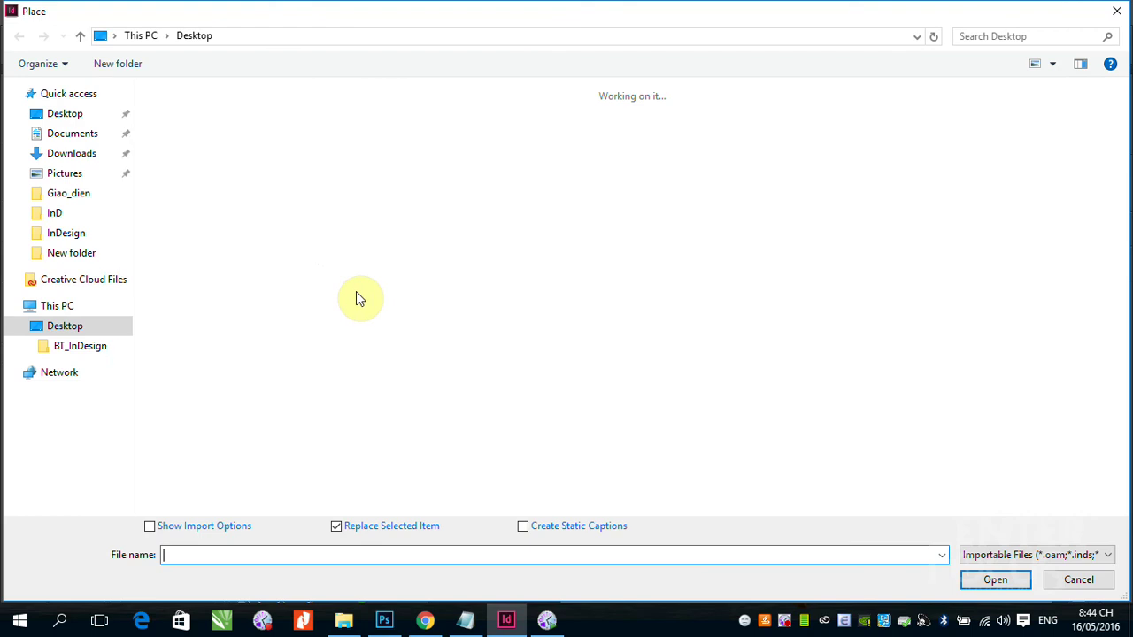
pyautogui.click(635, 276)
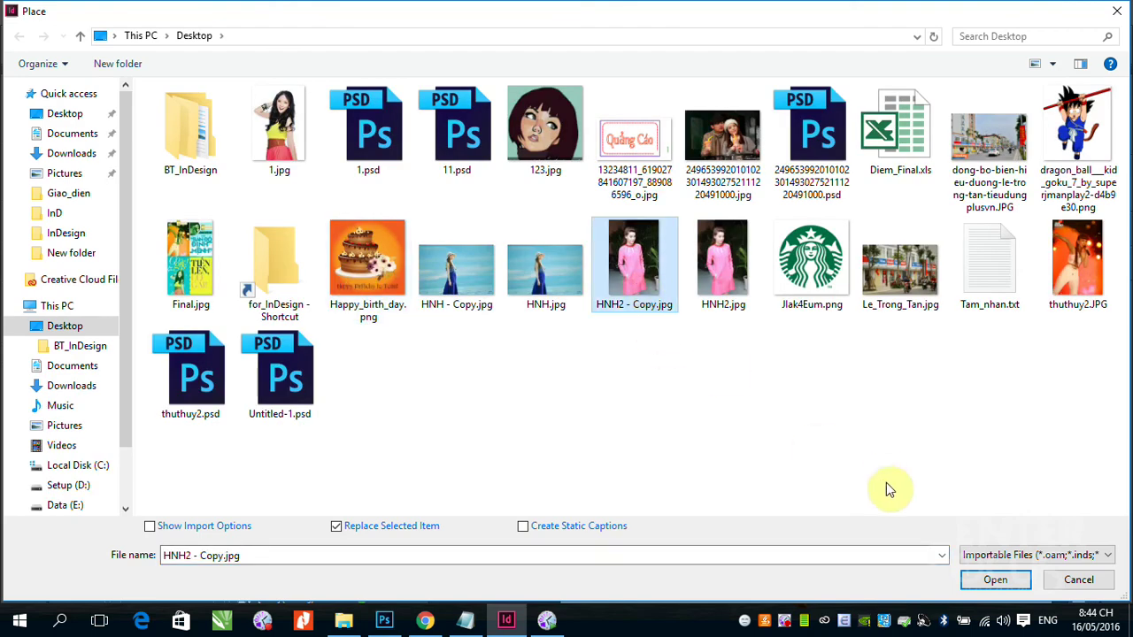
pyautogui.click(992, 581)
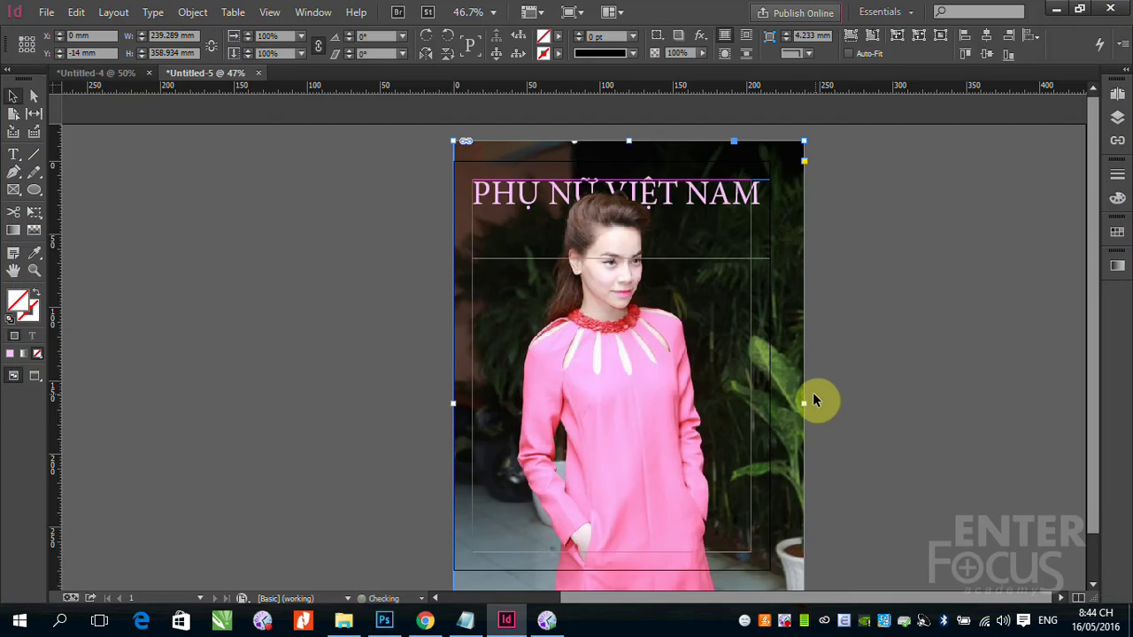
# Set the screen mode to Preview and deselect the photo to show the finished cover
pyautogui.click(271, 14)
pyautogui.moveTo(321, 262)
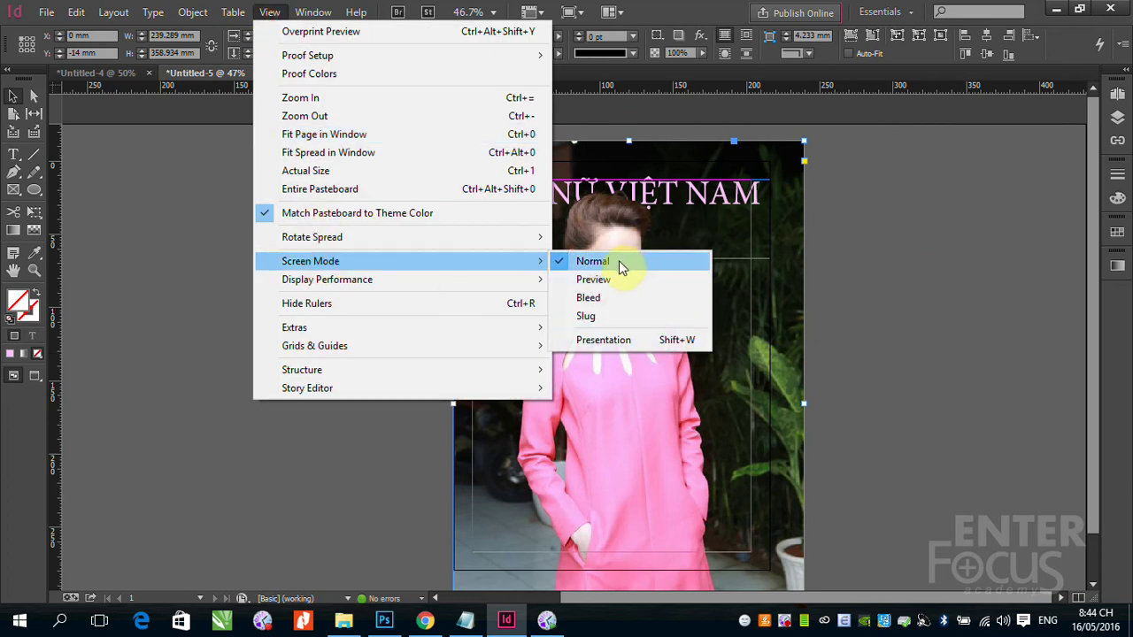
pyautogui.click(640, 282)
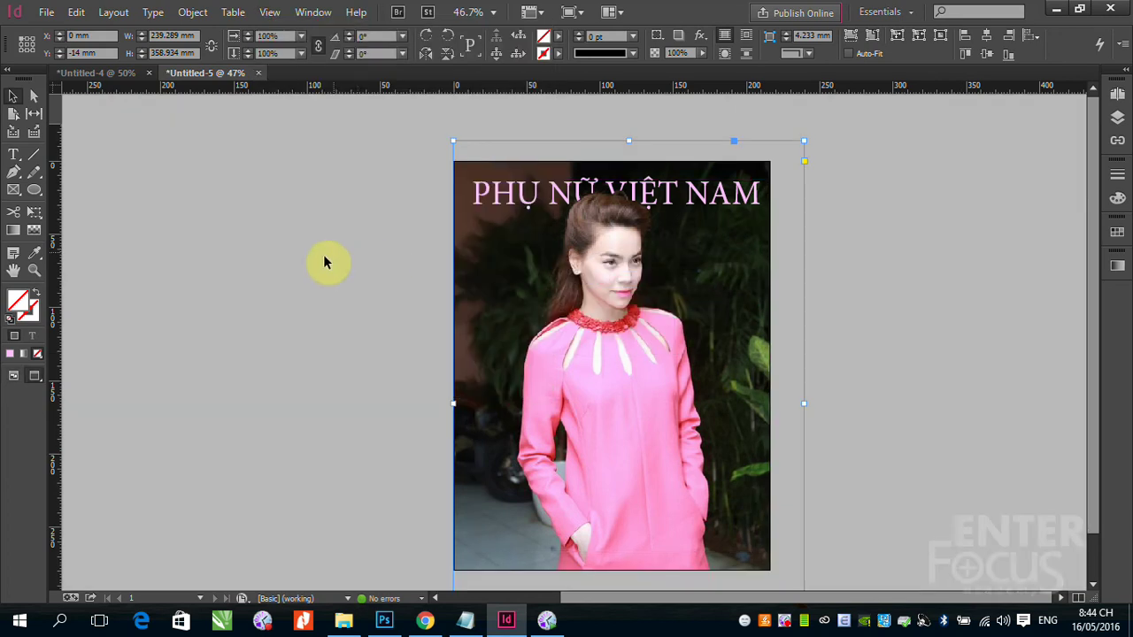
pyautogui.click(860, 281)
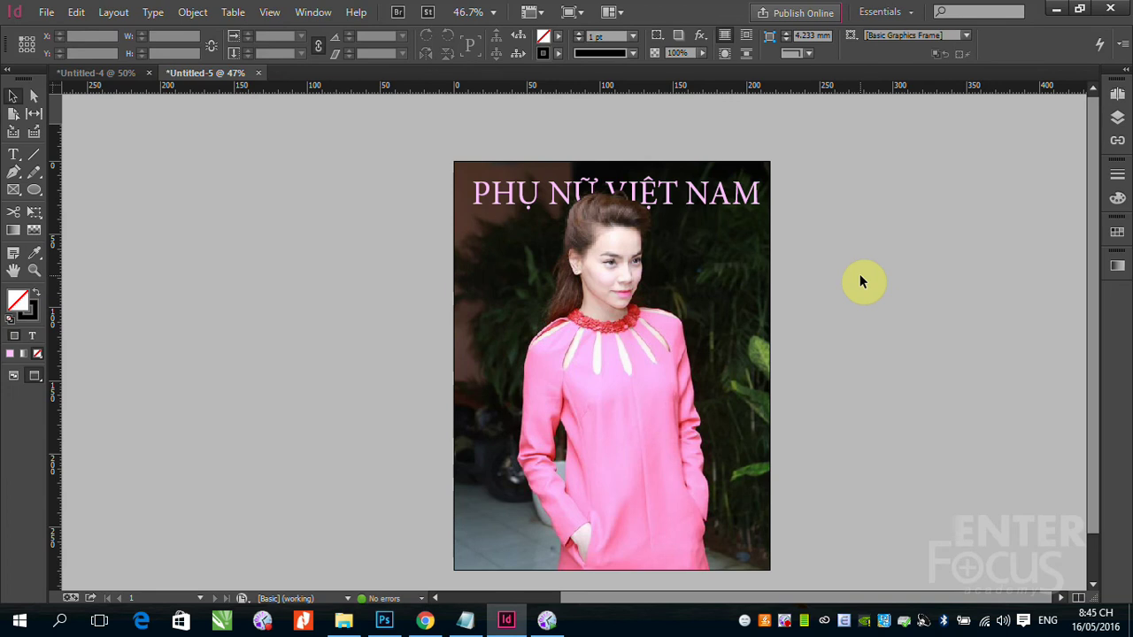